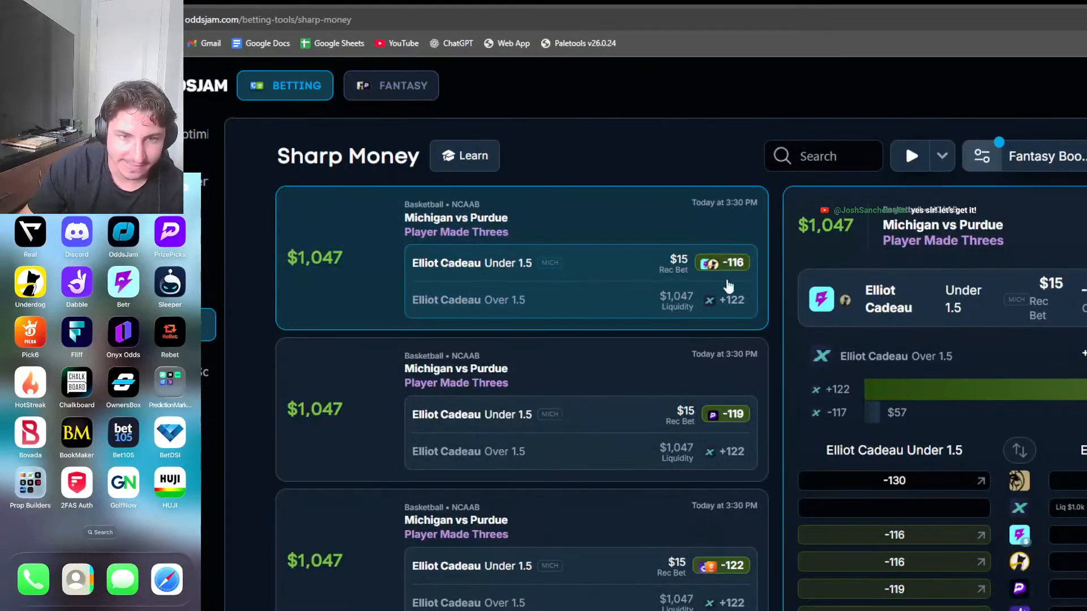
Clear the Sharp Money sportsbook filter and limit the list to Betr Picks
scroll(674, 298, down, 4)
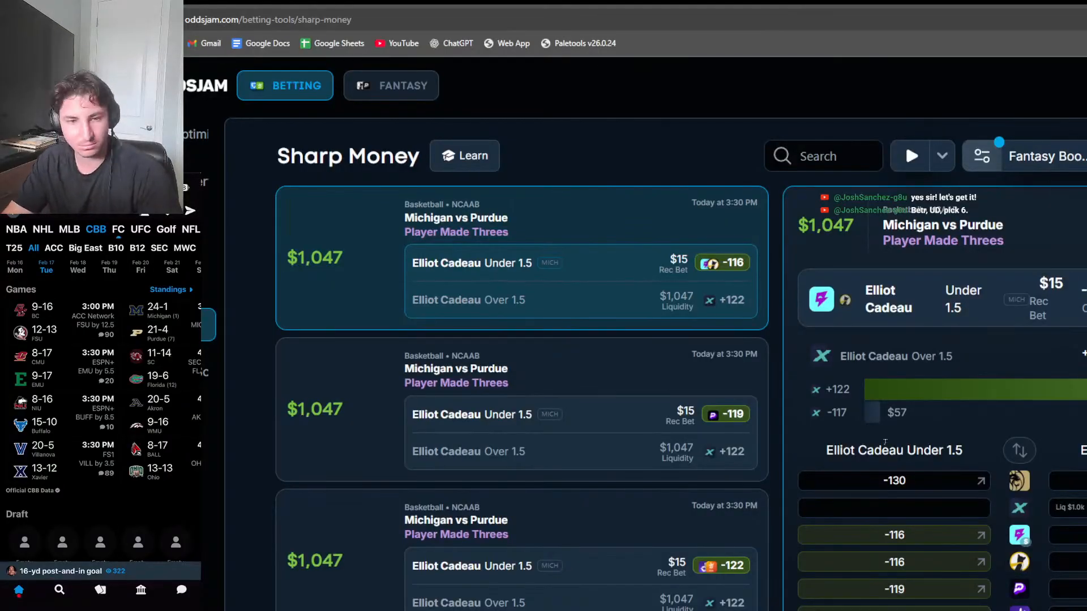
click(986, 161)
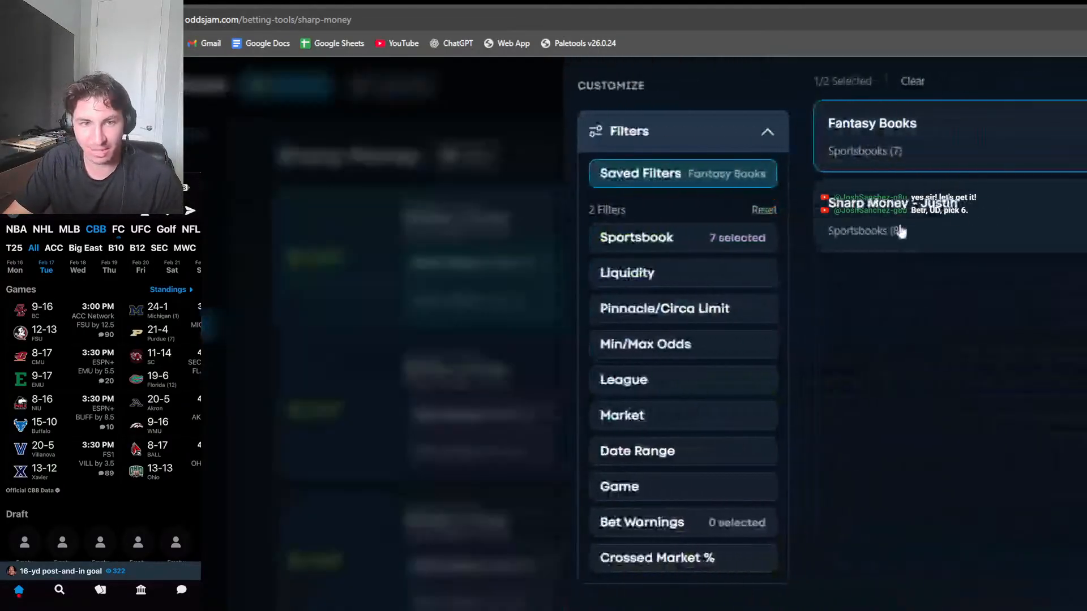
click(627, 238)
click(997, 81)
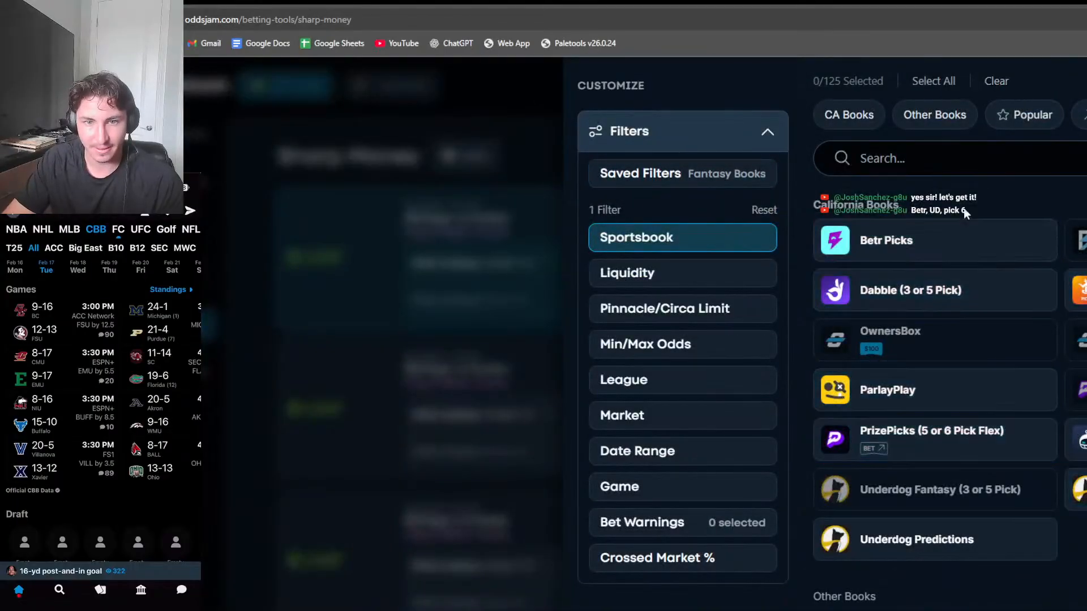
click(934, 241)
click(1083, 589)
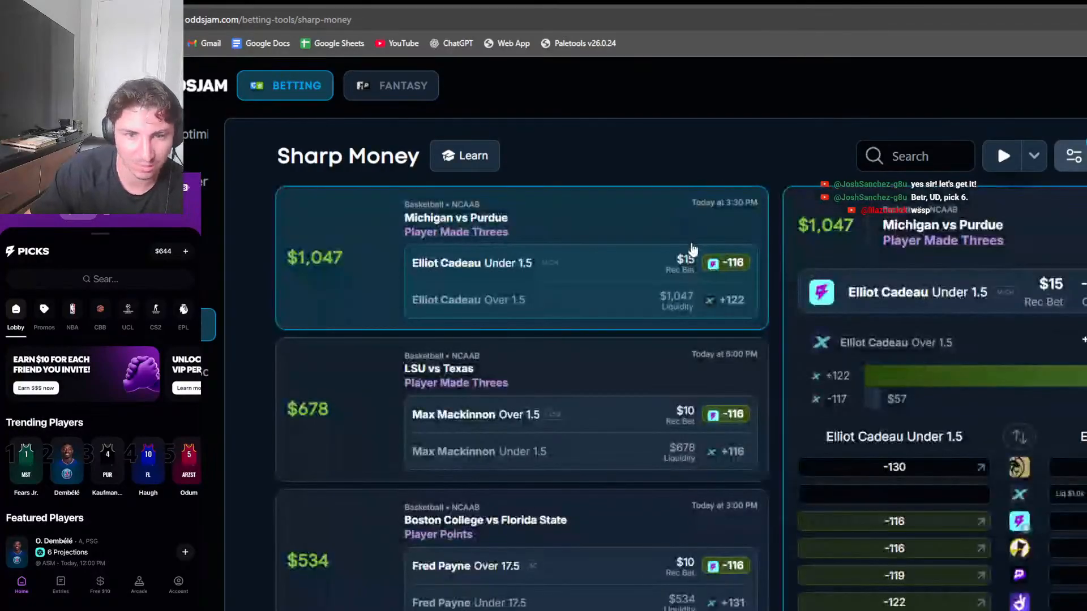
Compare sportsbook odds for the LSU vs Texas, Boston College vs Florida State and Michigan vs Purdue player props
click(719, 381)
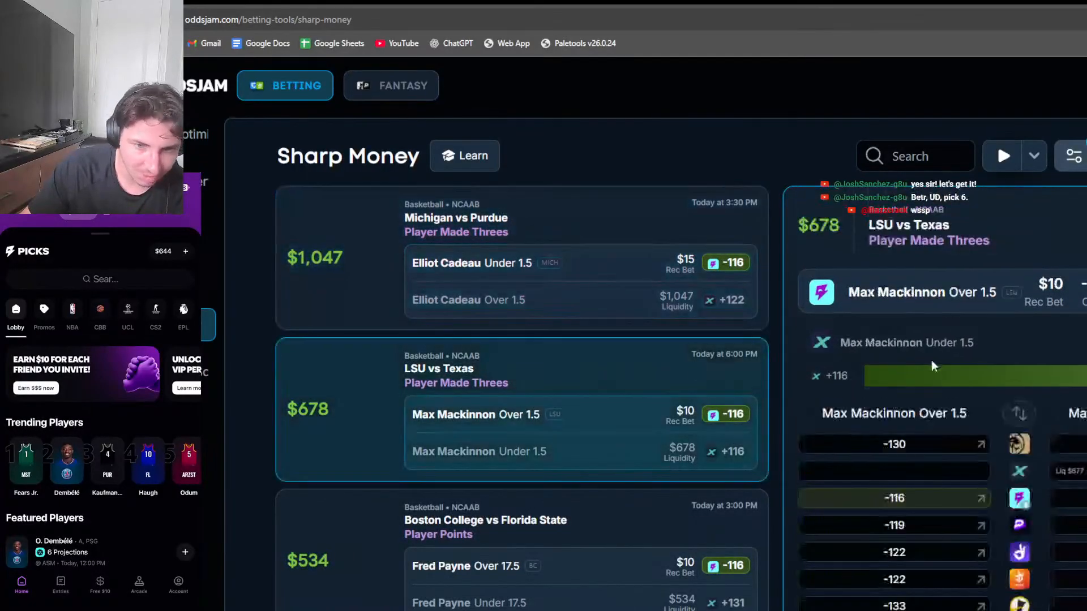
click(531, 567)
scroll(973, 532, down, 1)
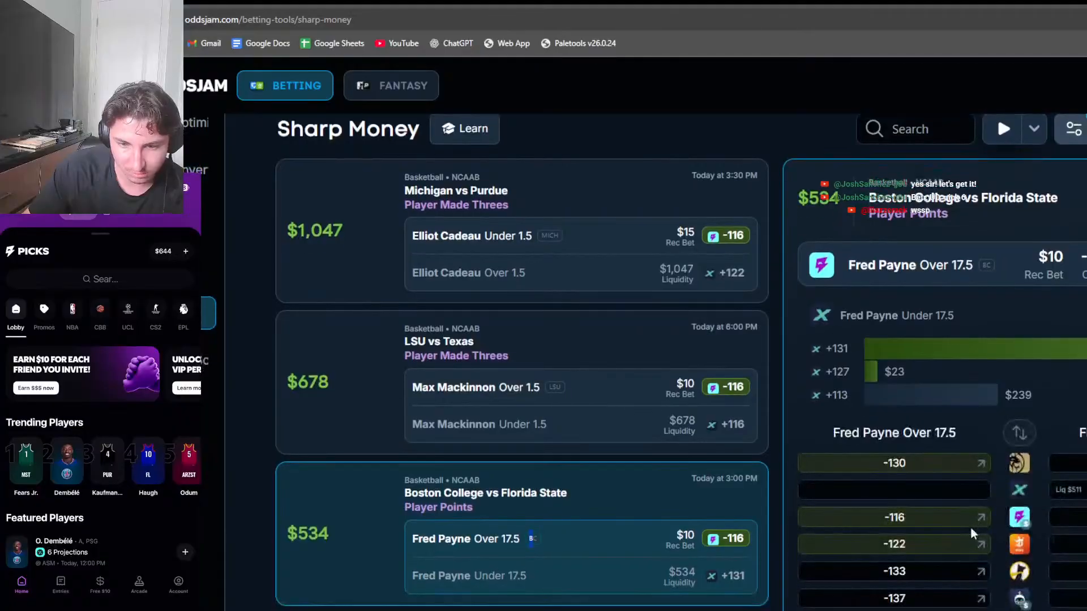
scroll(607, 403, up, 1)
click(575, 310)
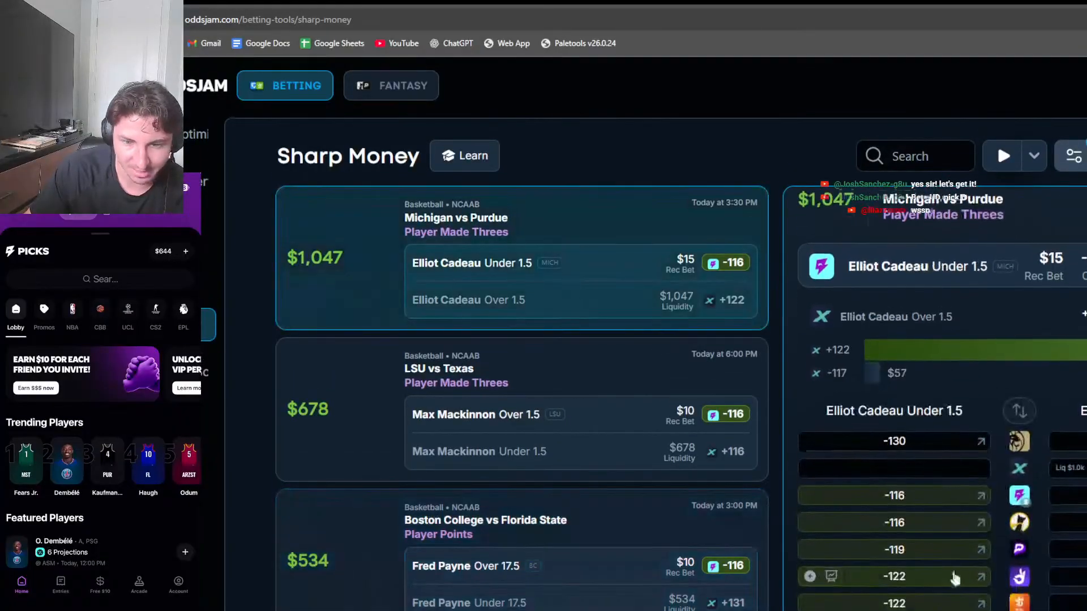
scroll(990, 502, down, 1)
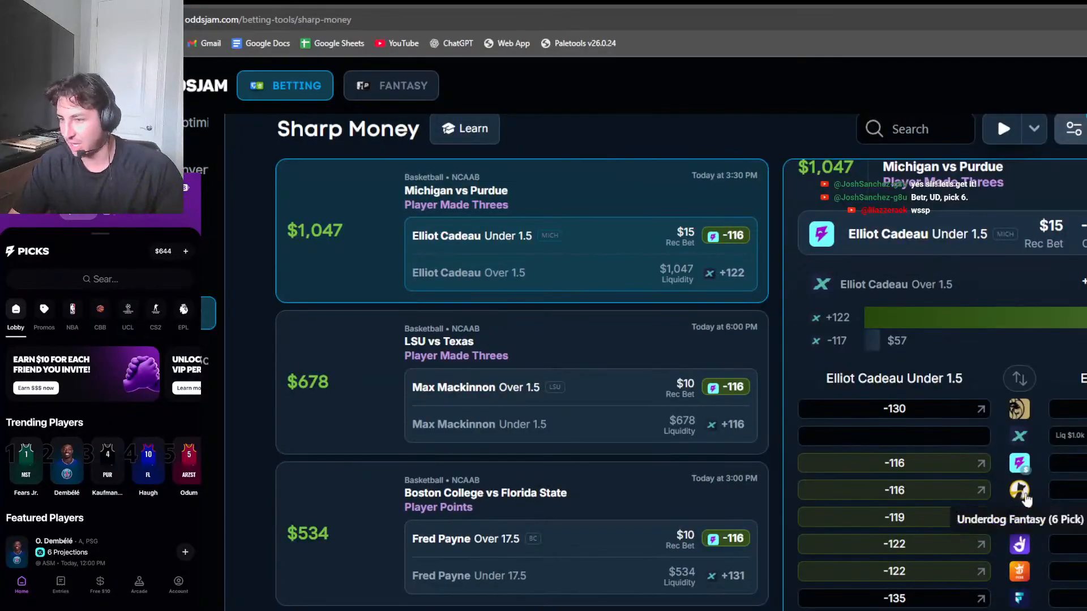
scroll(1018, 503, up, 1)
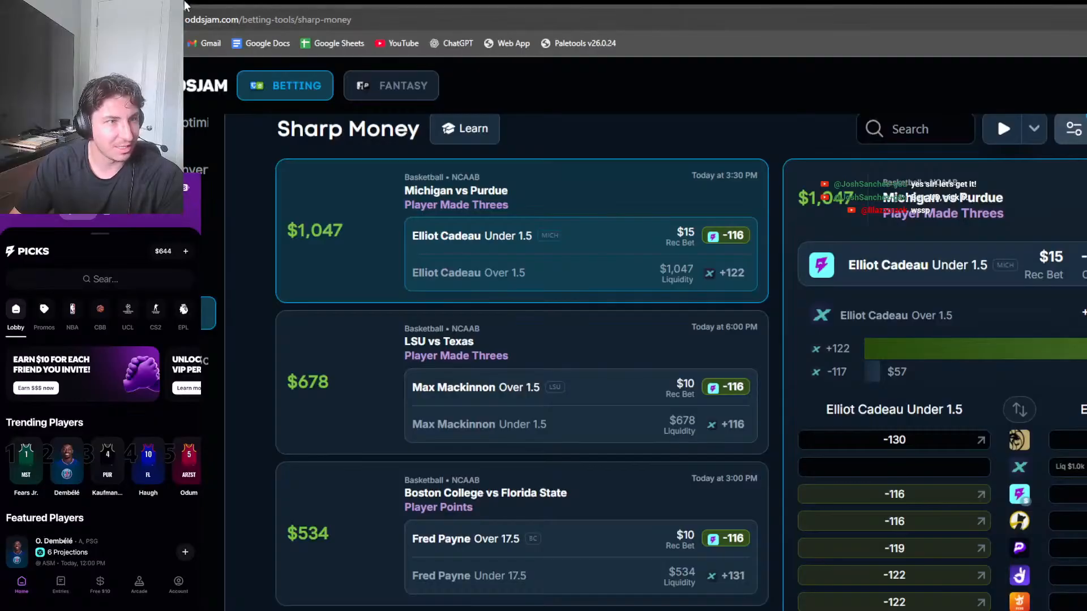
Switch to the pre-match +EV betting tool and show the start of its bet list
click(186, 3)
scroll(572, 260, up, 15)
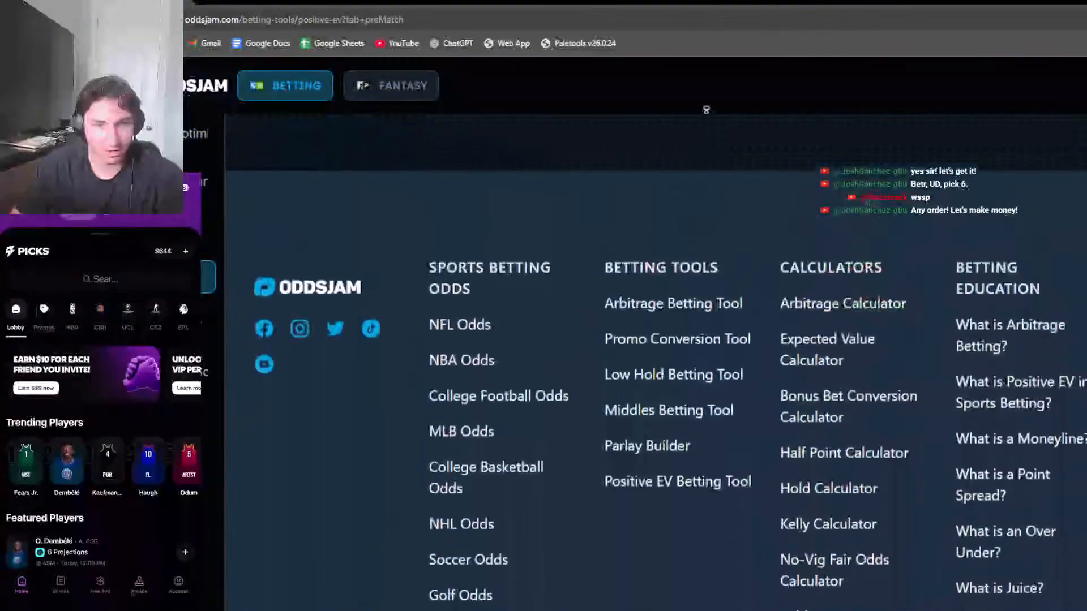
scroll(572, 261, up, 8)
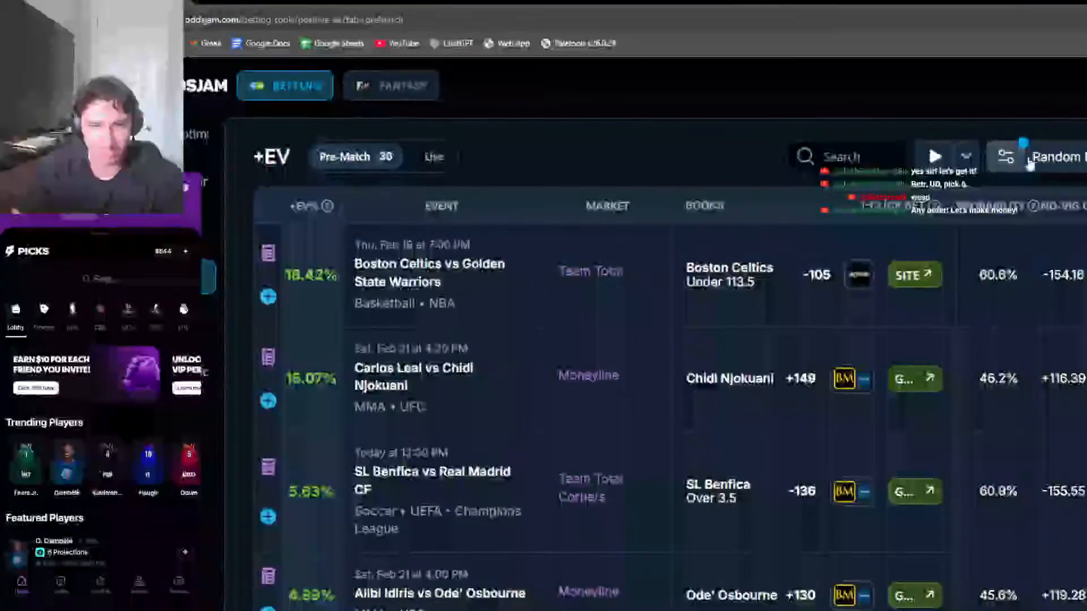
Clear the saved +EV filters and apply Betr Picks as the only sportsbook
click(1023, 163)
click(1024, 163)
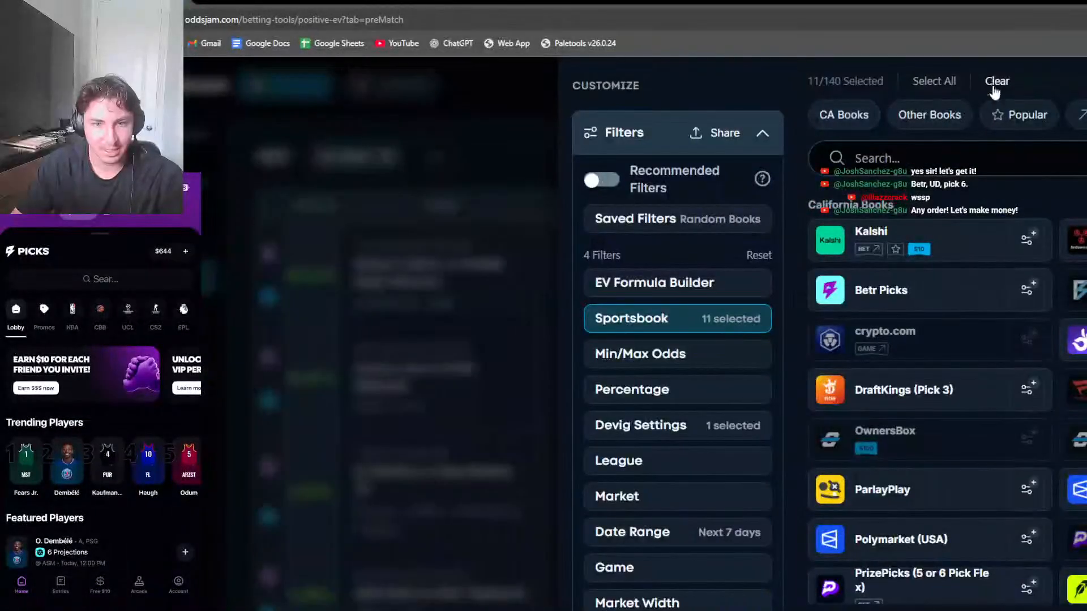
click(991, 81)
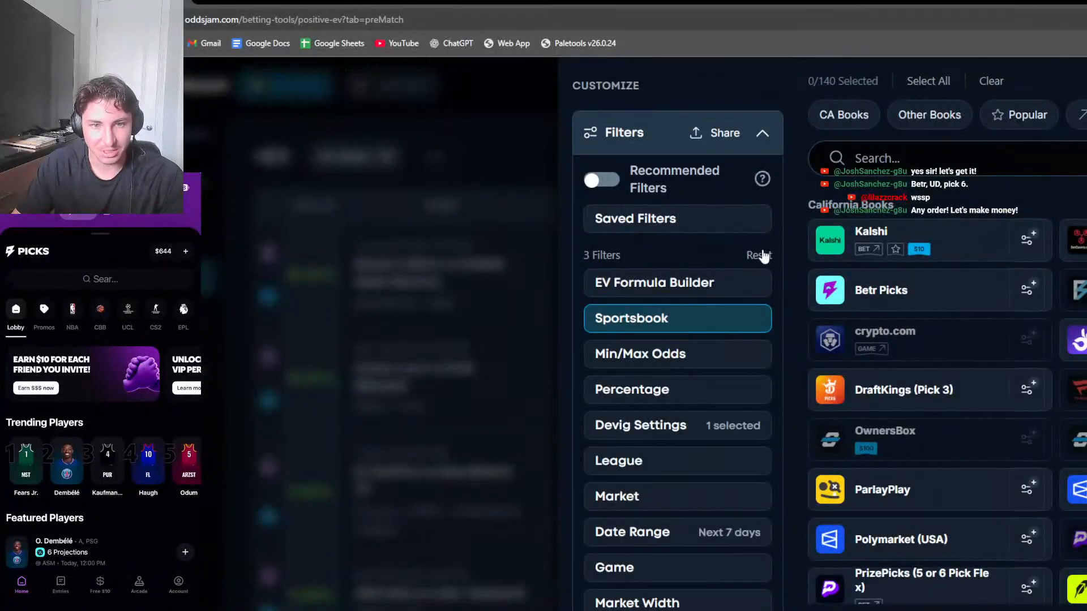
click(938, 293)
click(1003, 81)
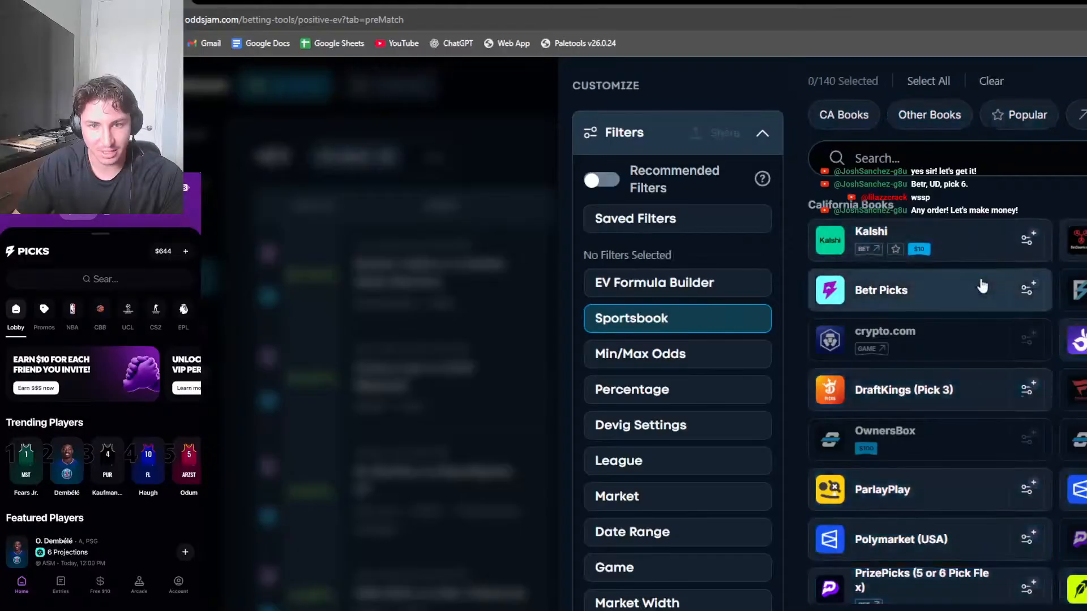
click(929, 291)
click(487, 430)
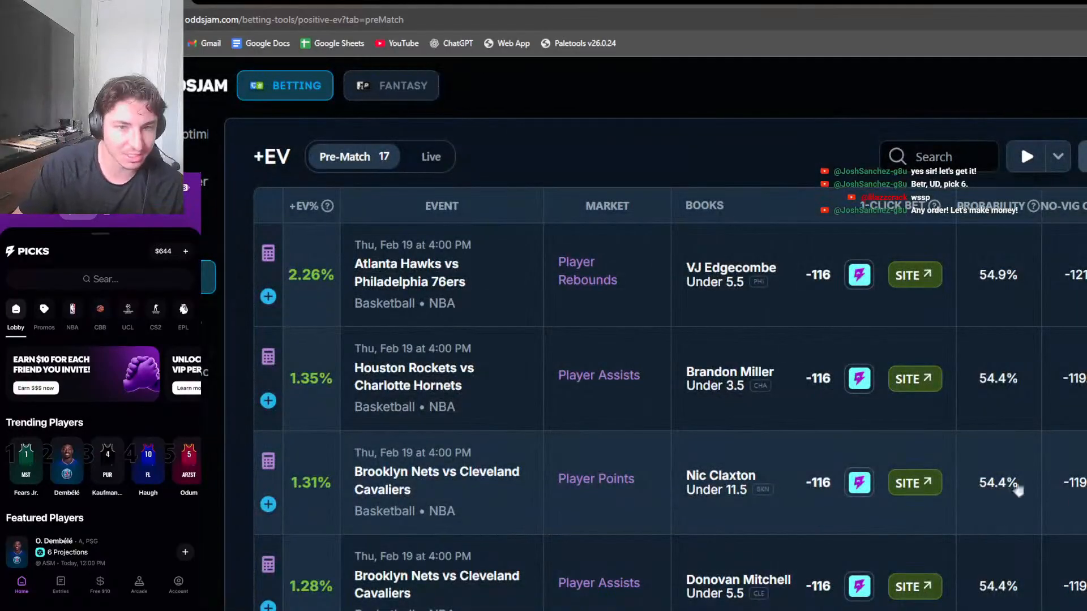
Compare the over and under 5.5 odds across all books for VJ Edgecombe's rebounds in Atlanta Hawks vs Philadelphia 76ers
click(643, 262)
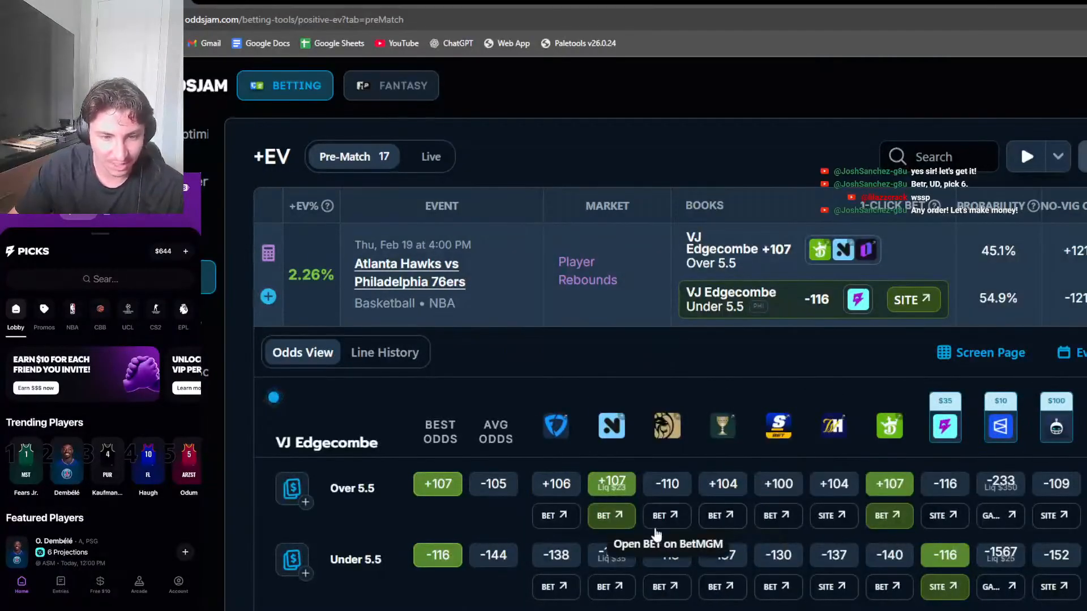
scroll(940, 546, right, 5)
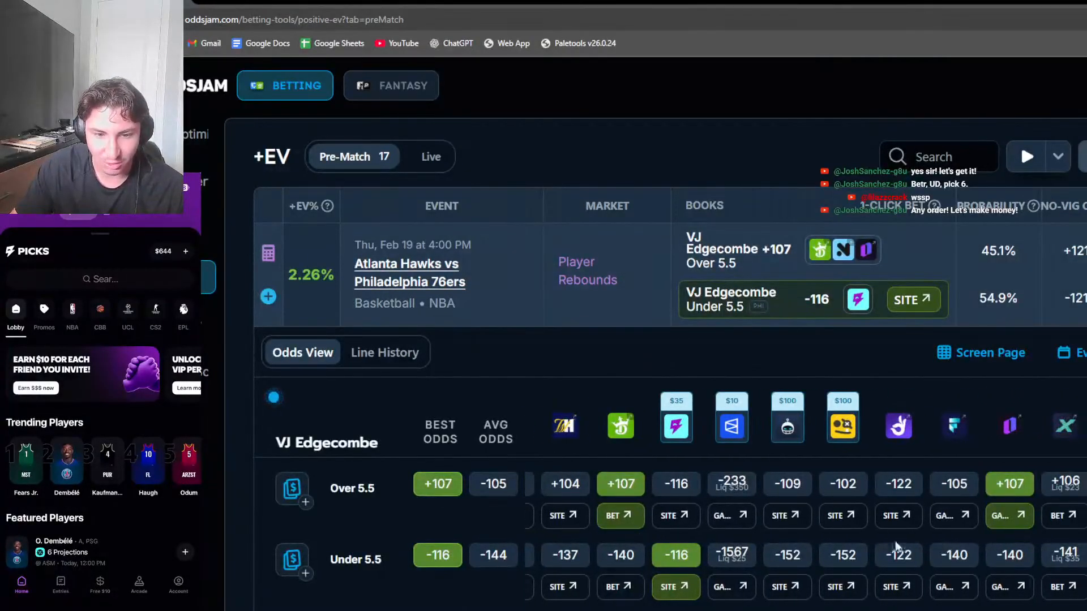
scroll(1030, 431, left, 5)
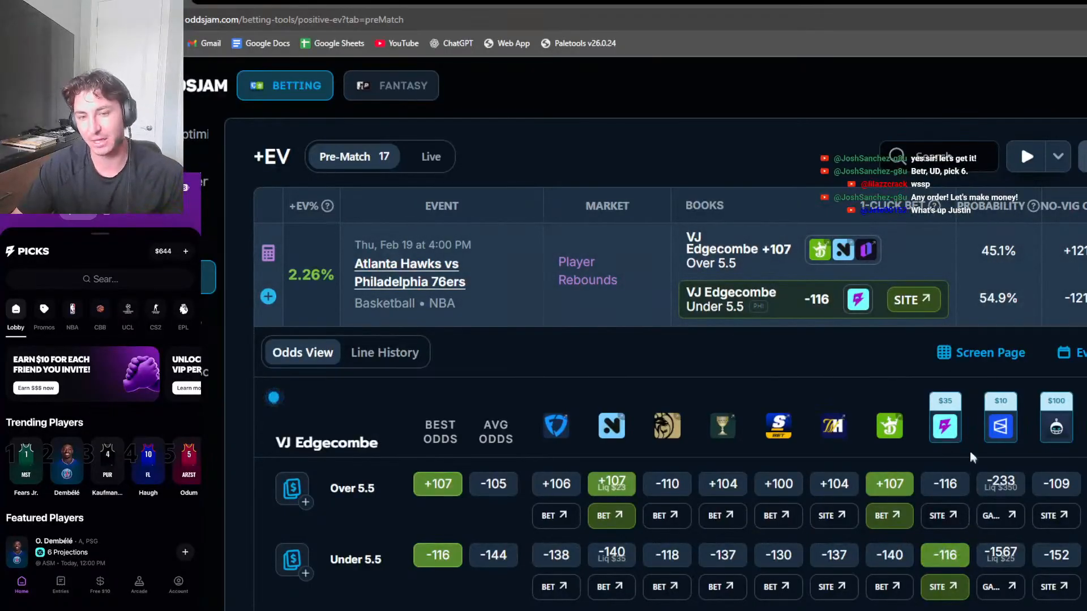
scroll(935, 543, right, 5)
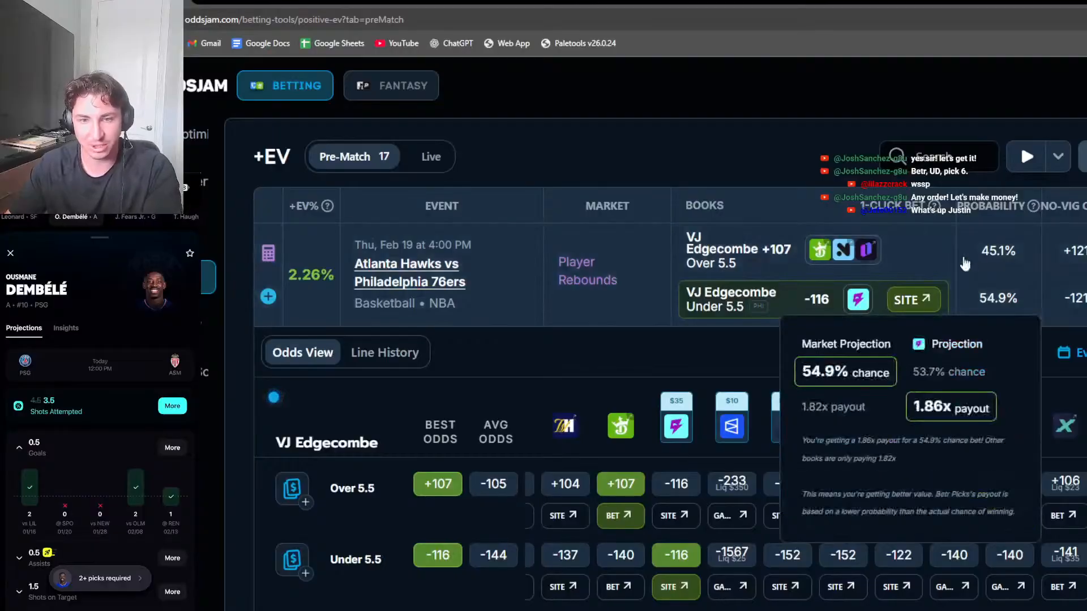
click(931, 262)
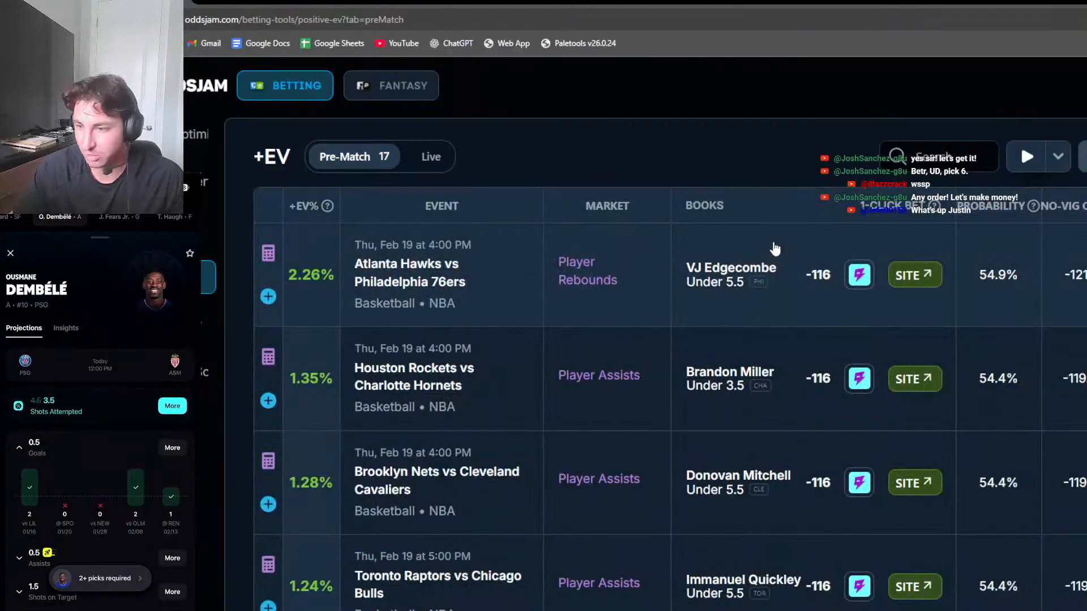
click(775, 249)
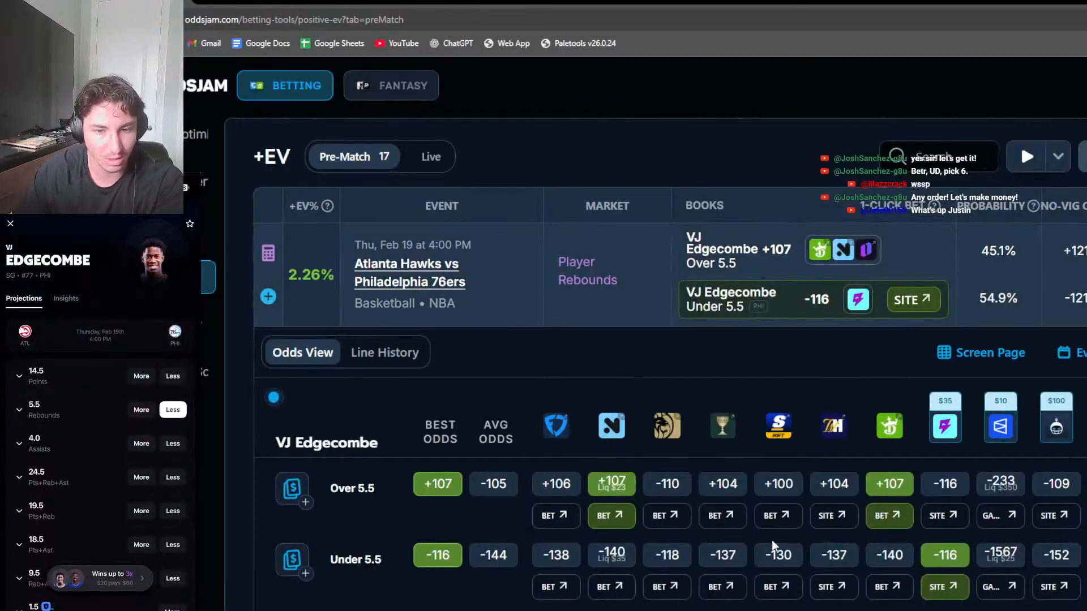
scroll(782, 558, right, 5)
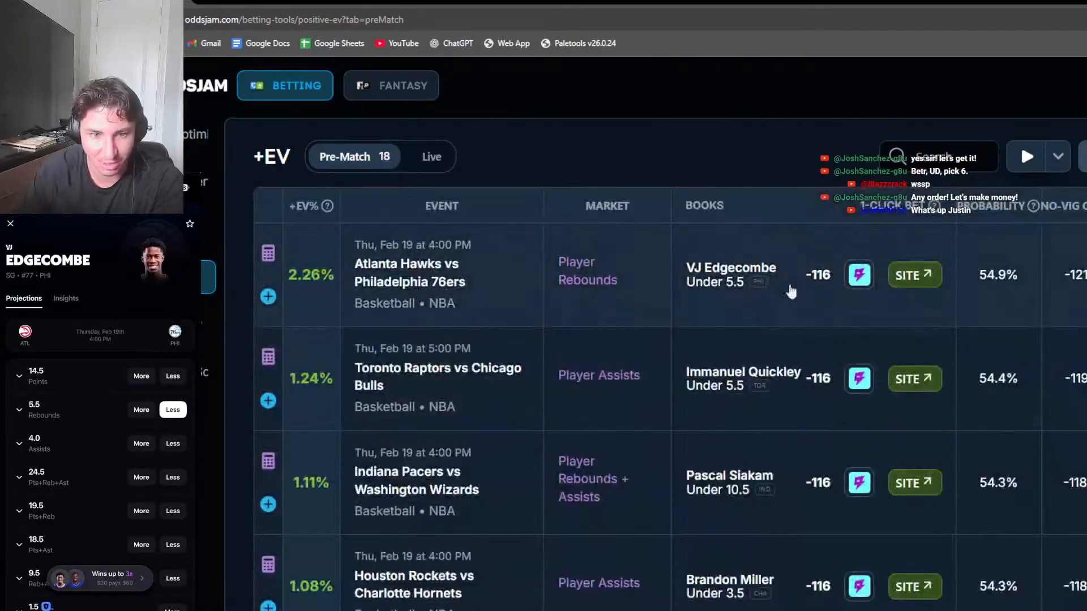
Examine the over and under 5.5 odds across all books for Immanuel Quickley's assists in Toronto Raptors vs Chicago Bulls
click(795, 377)
scroll(702, 478, down, 3)
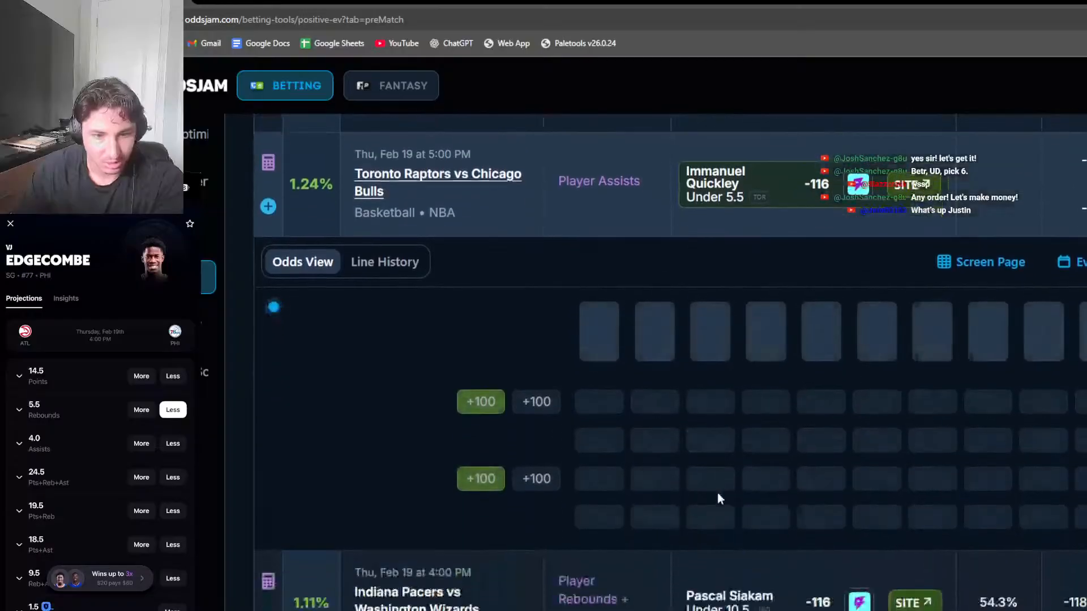
scroll(749, 252, up, 2)
scroll(750, 250, up, 2)
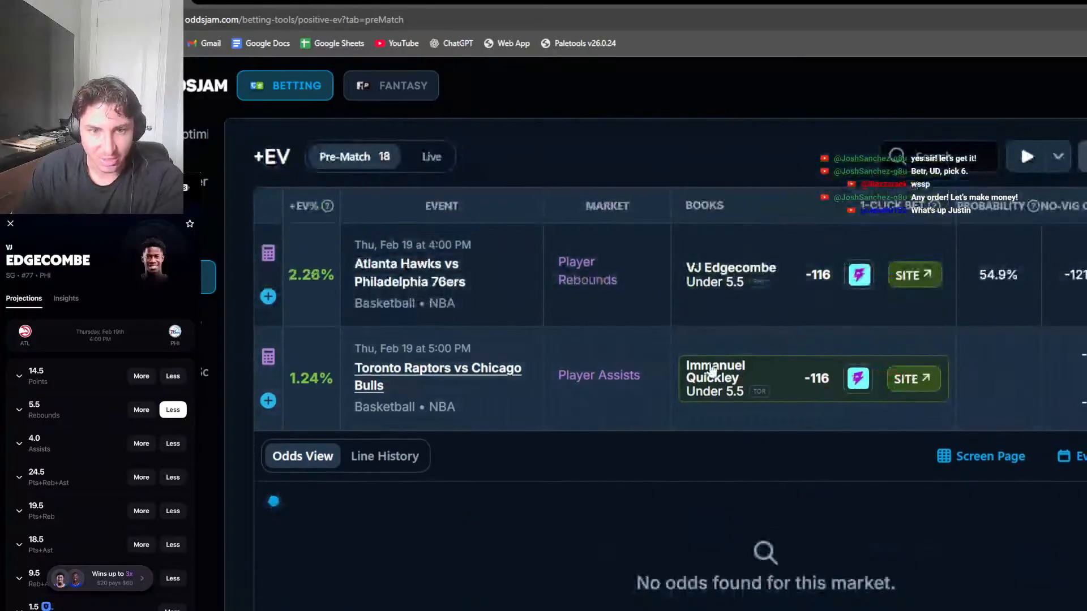
scroll(713, 309, down, 2)
click(669, 296)
click(657, 294)
scroll(746, 385, down, 3)
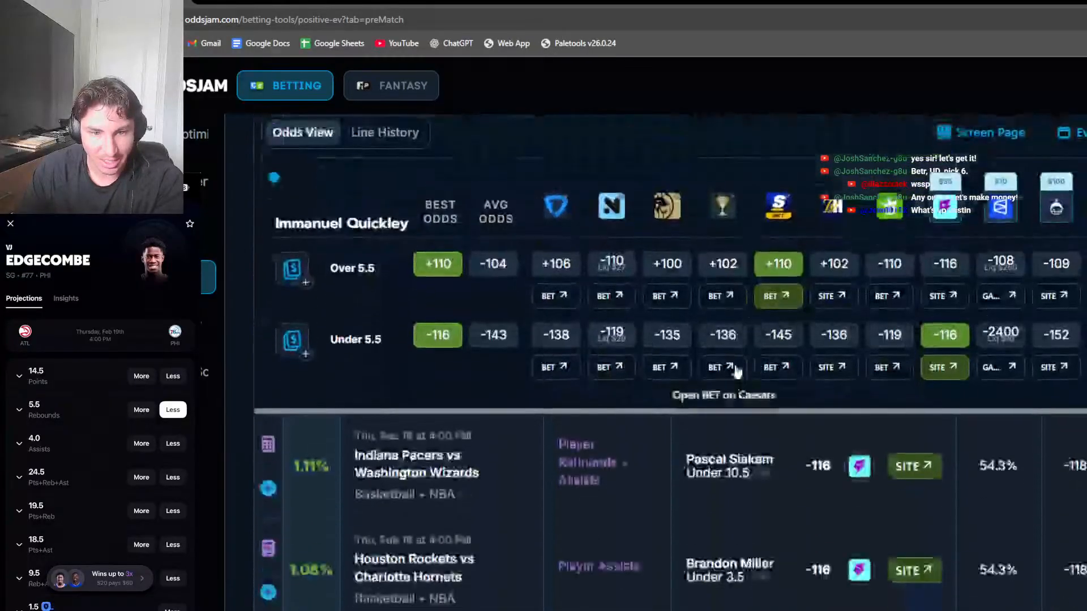
scroll(813, 322, right, 4)
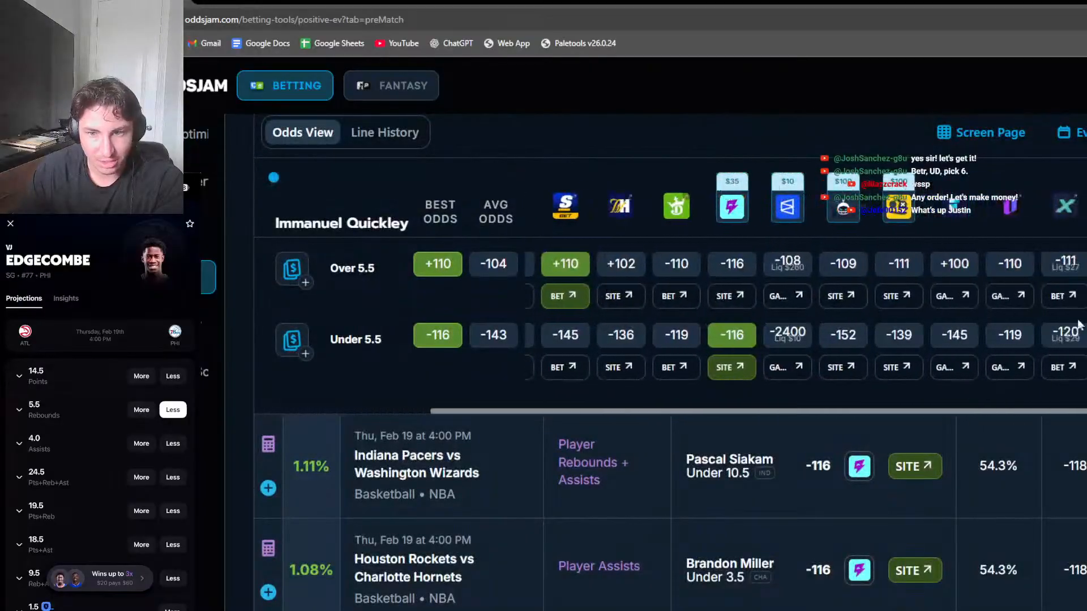
scroll(881, 320, left, 4)
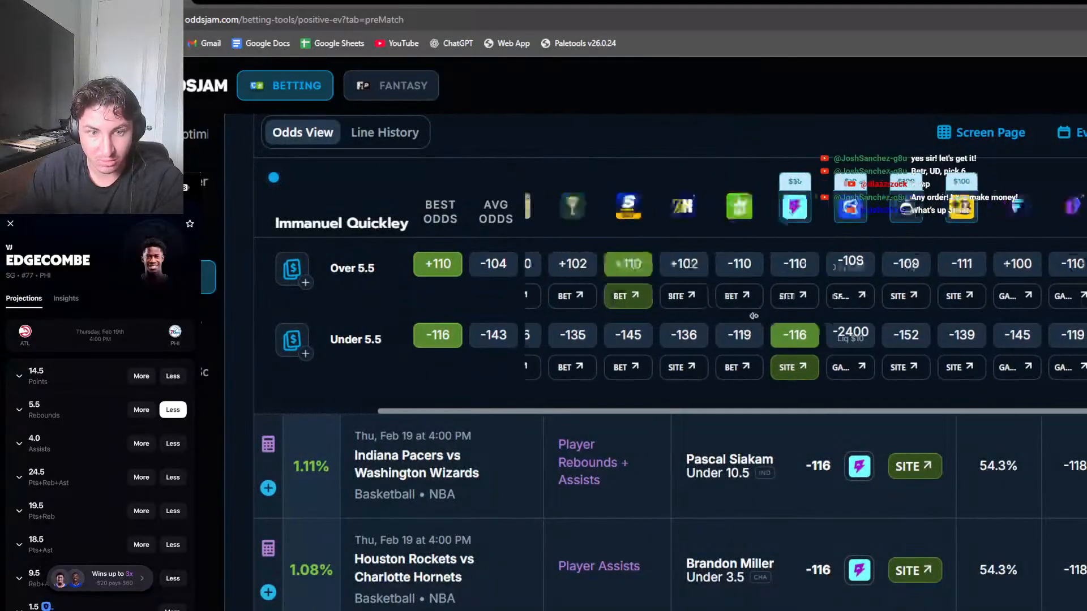
scroll(849, 317, up, 2)
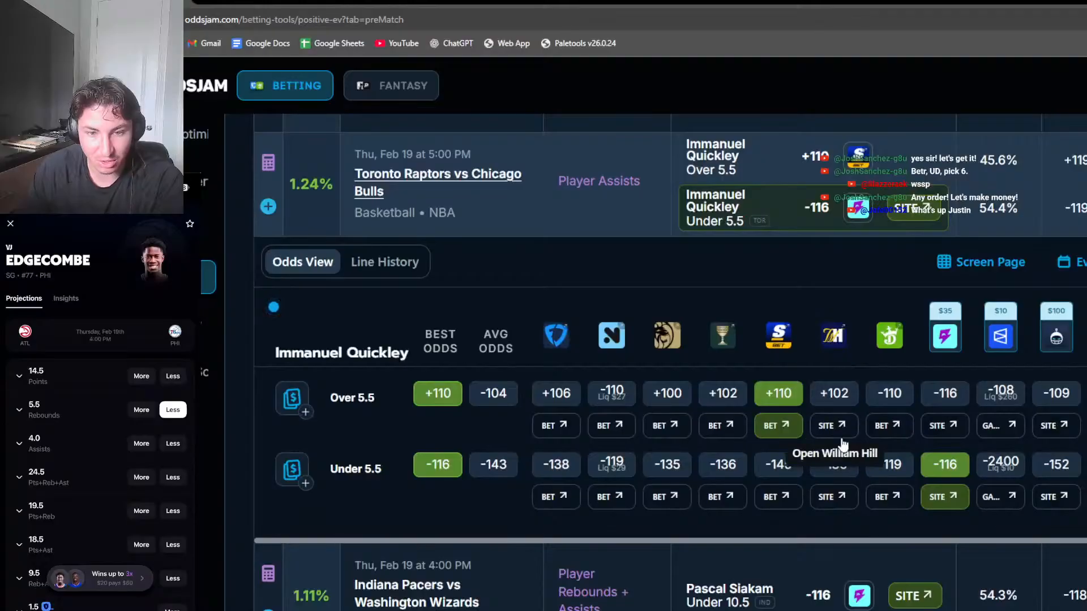
scroll(939, 464, right, 4)
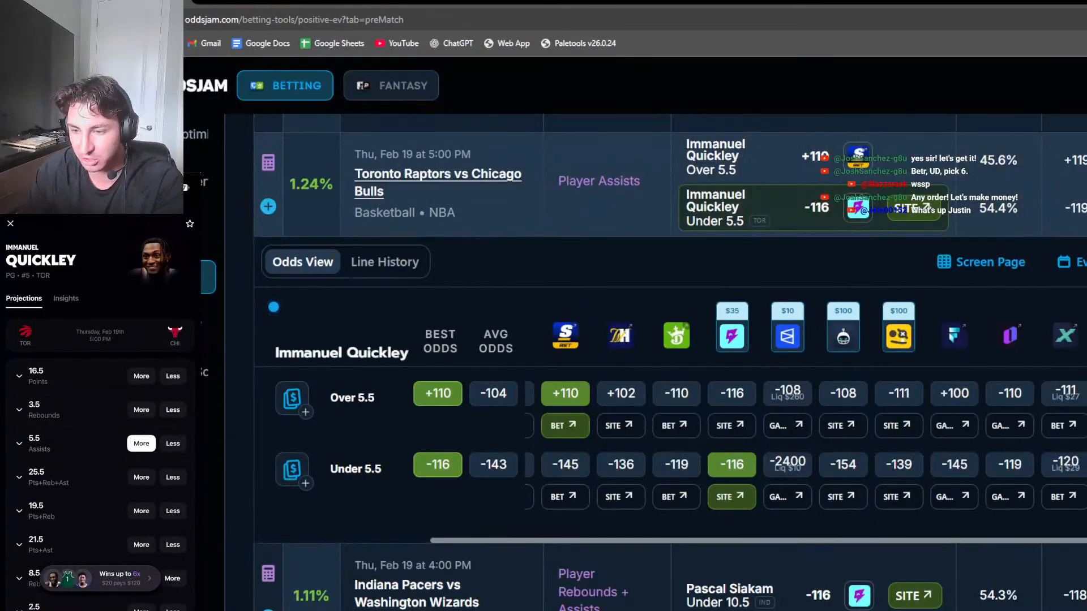
click(646, 235)
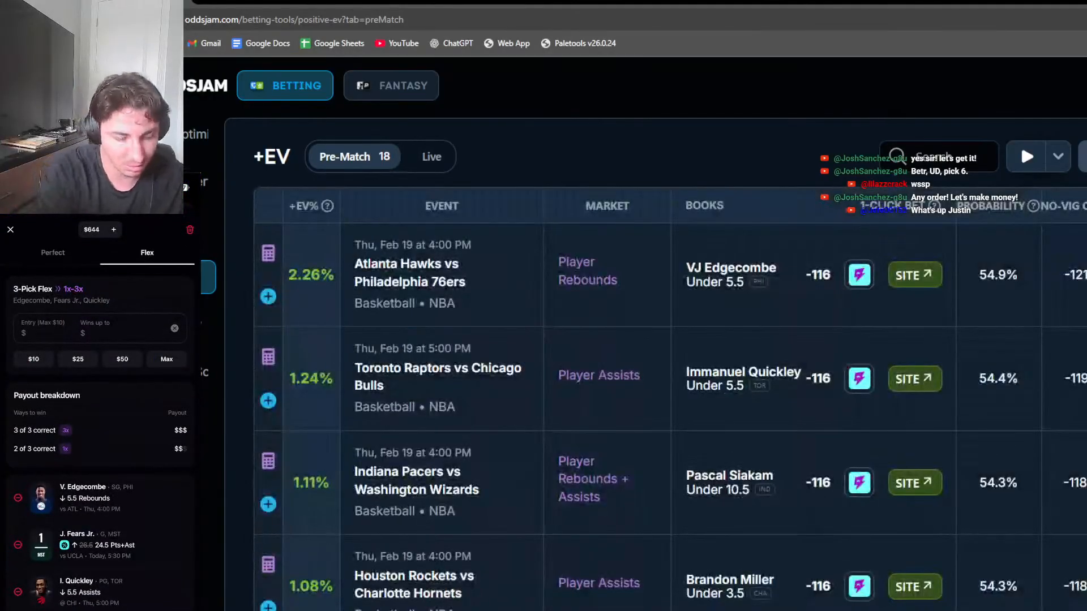
Search the page for "rapto" and compare all books' odds on Isaac Okoro's 8.5 points line
key(ctrl+f)
text(rapto)
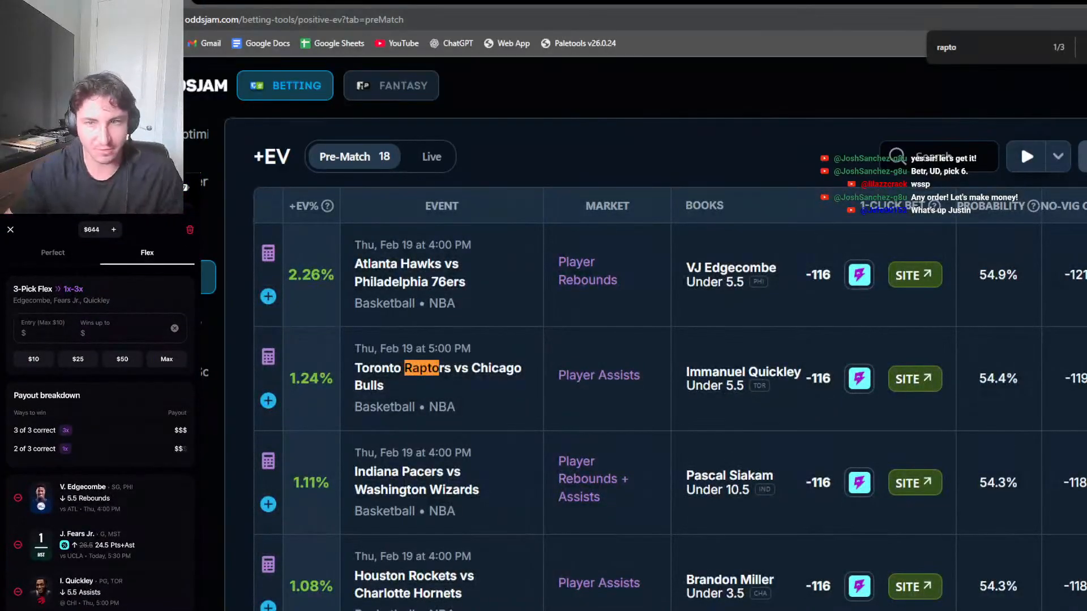
key(Return)
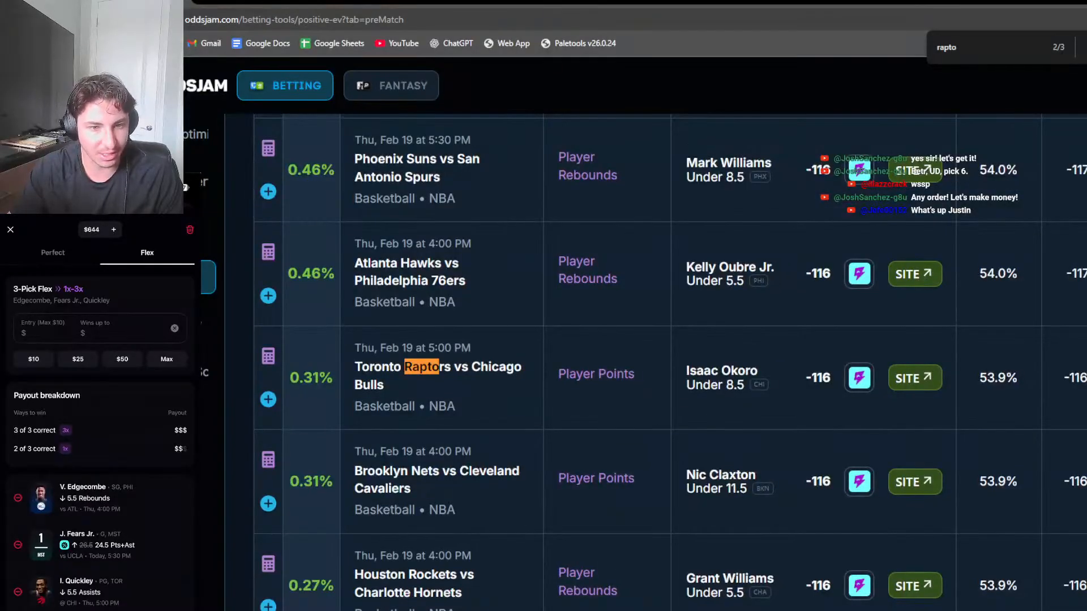
click(647, 402)
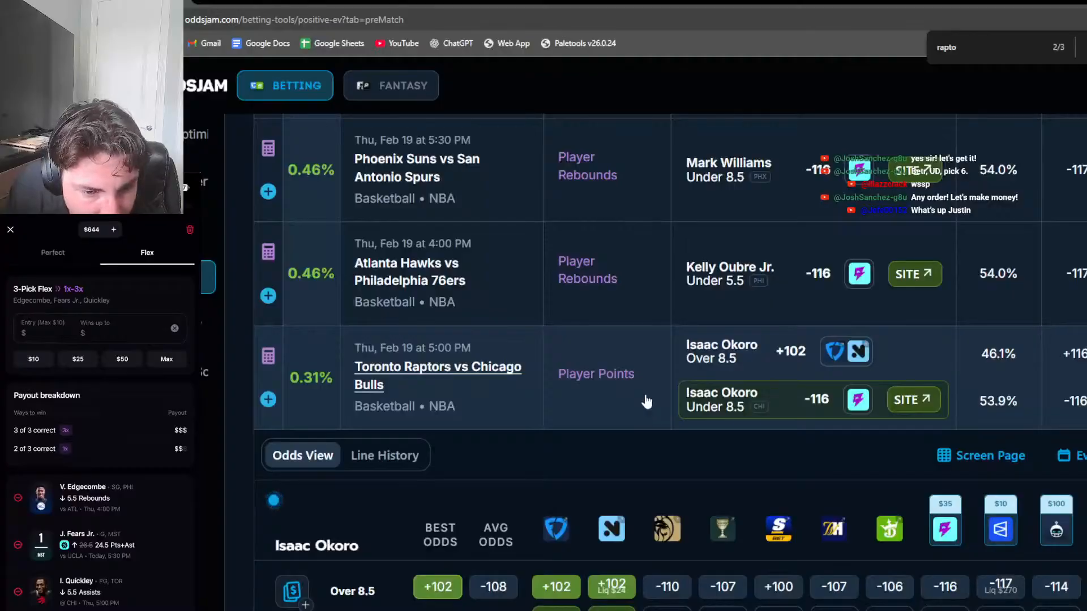
scroll(647, 402, down, 1)
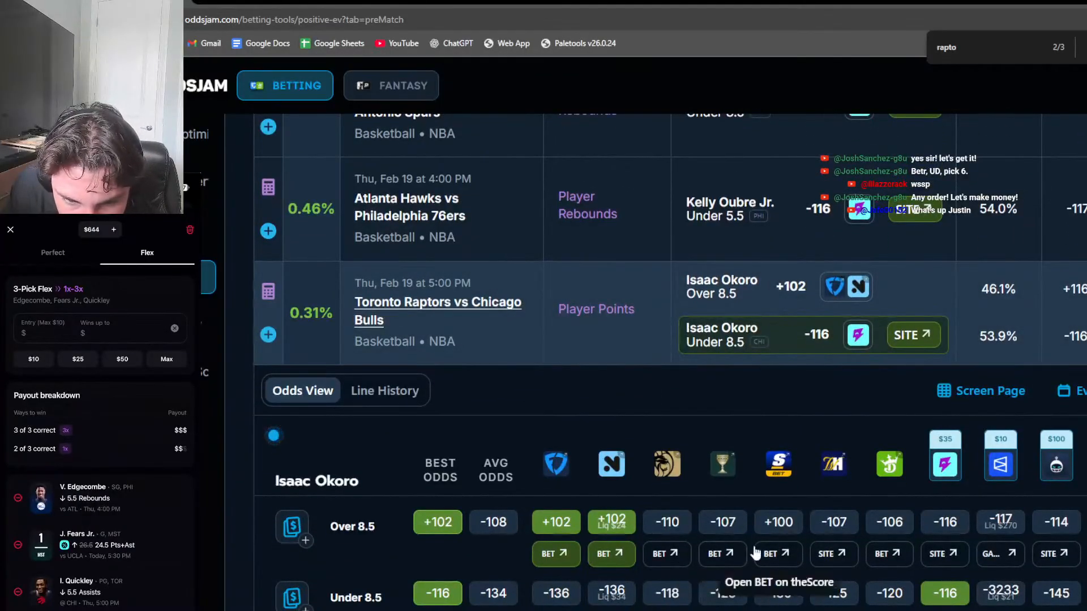
scroll(1047, 583, right, 5)
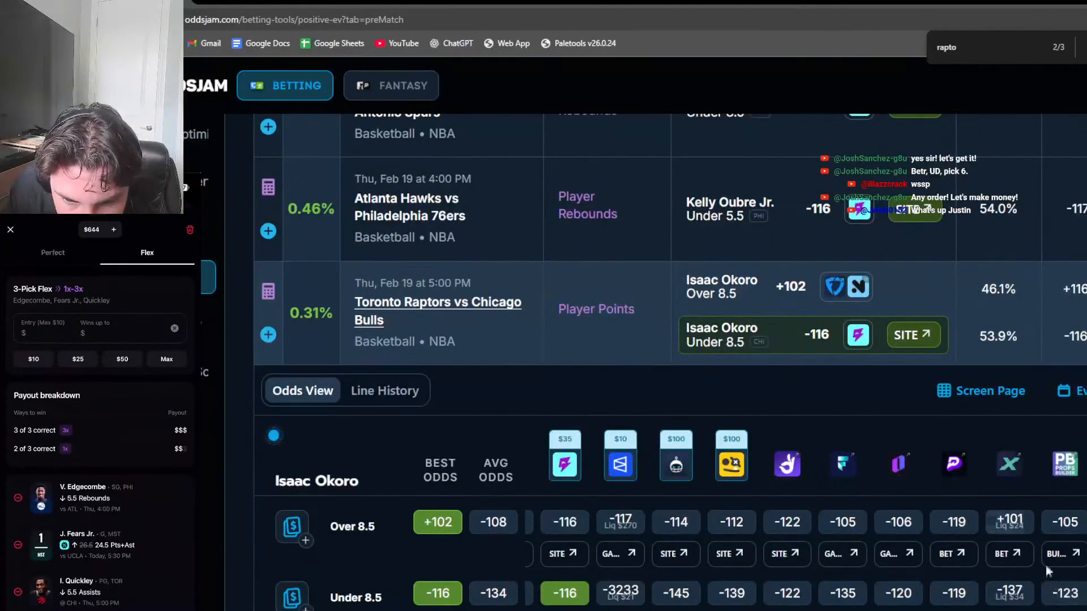
Go to the last "rapto" match, Scottie Barnes's assists, and search the +EV list for "76ers" to reach Tyrese Maxey's assists prop
click(702, 298)
click(1085, 47)
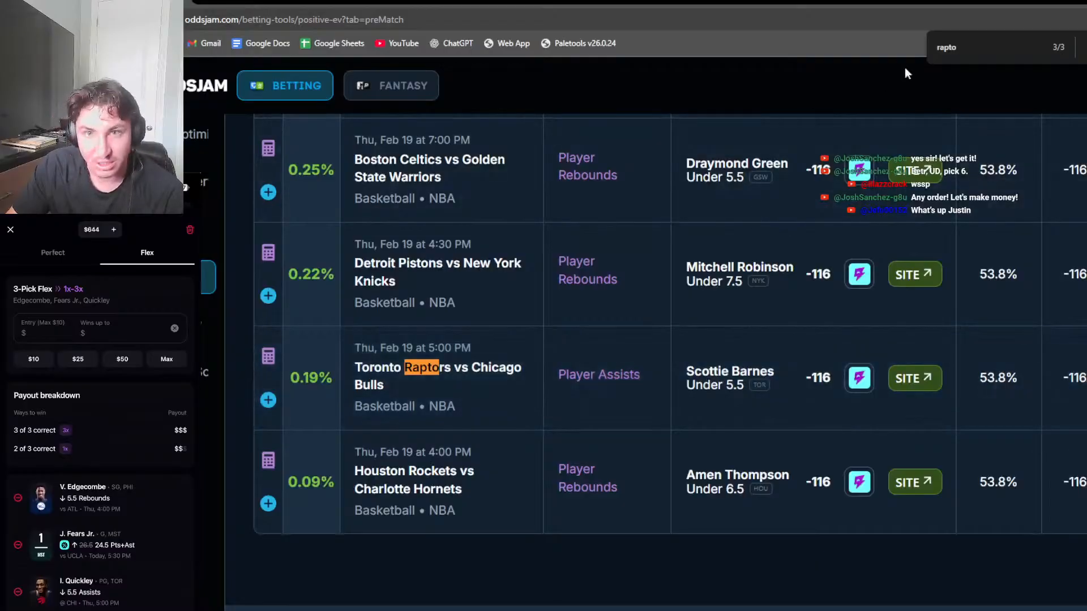
key(ctrl+f)
text(76ers)
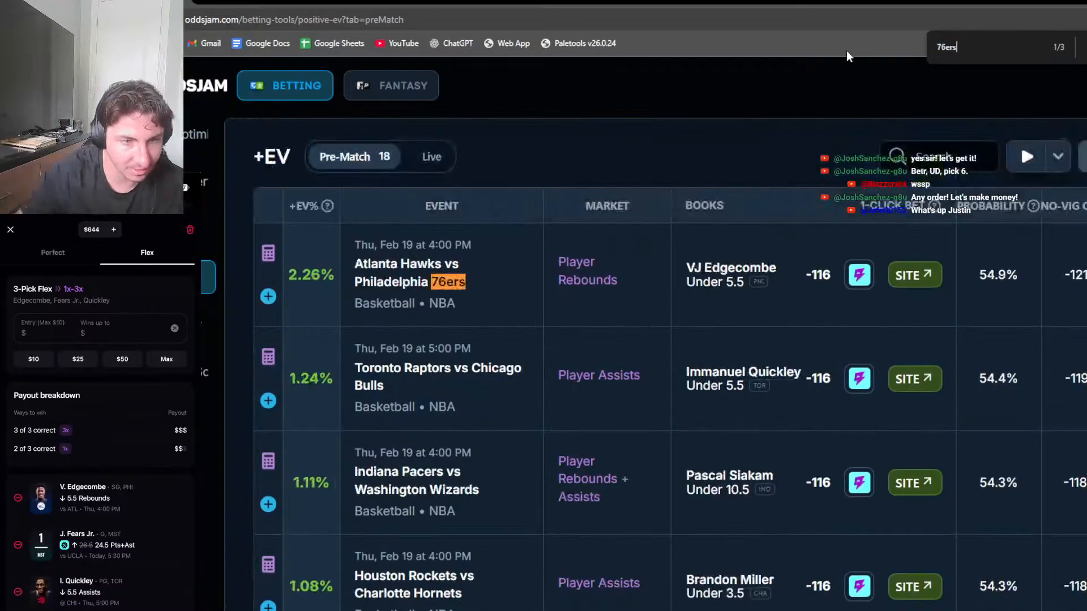
key(Return)
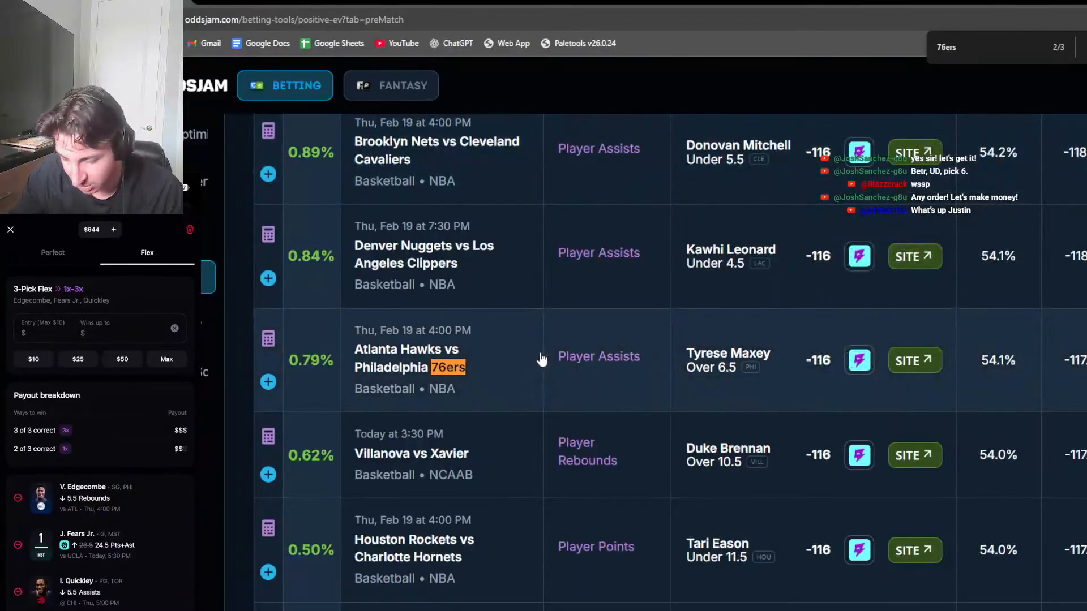
Compare the over and under 6.5 odds across all books for Tyrese Maxey's assists and check the other "76ers" matches
click(572, 356)
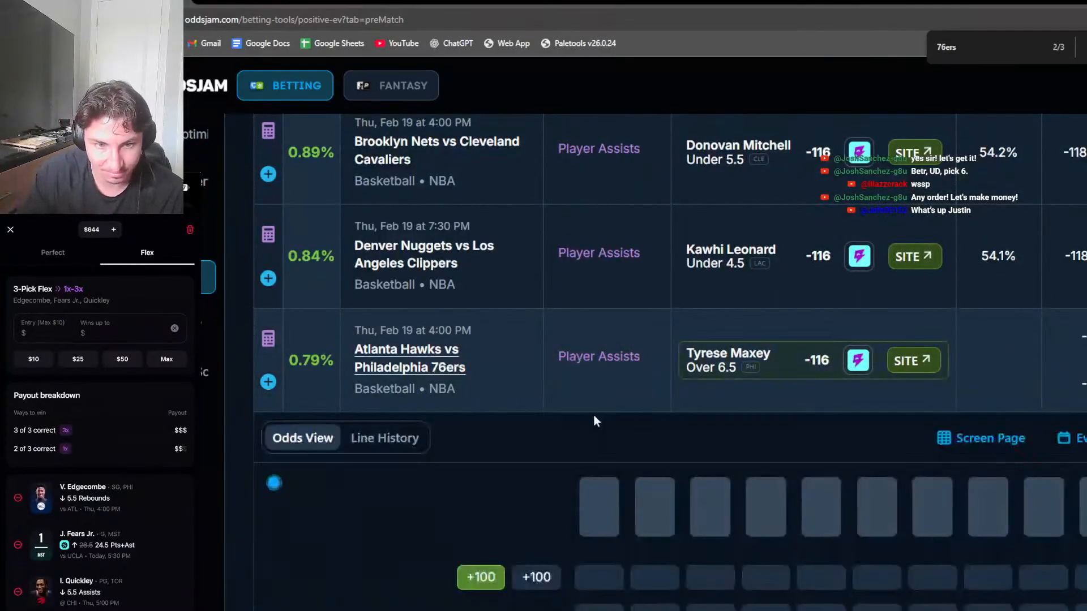
scroll(699, 376, right, 3)
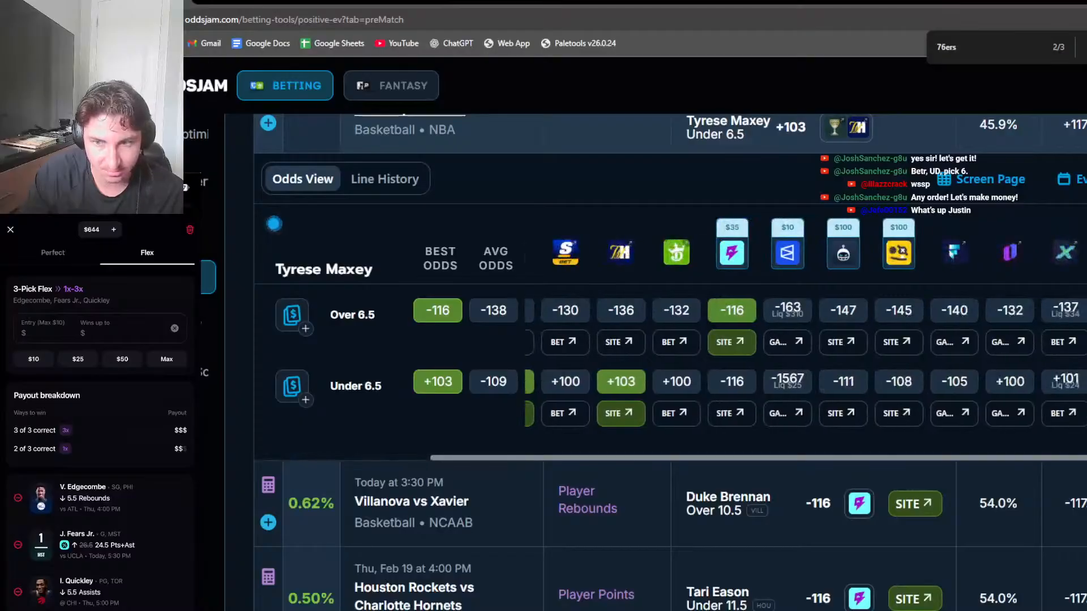
scroll(643, 253, left, 3)
click(637, 138)
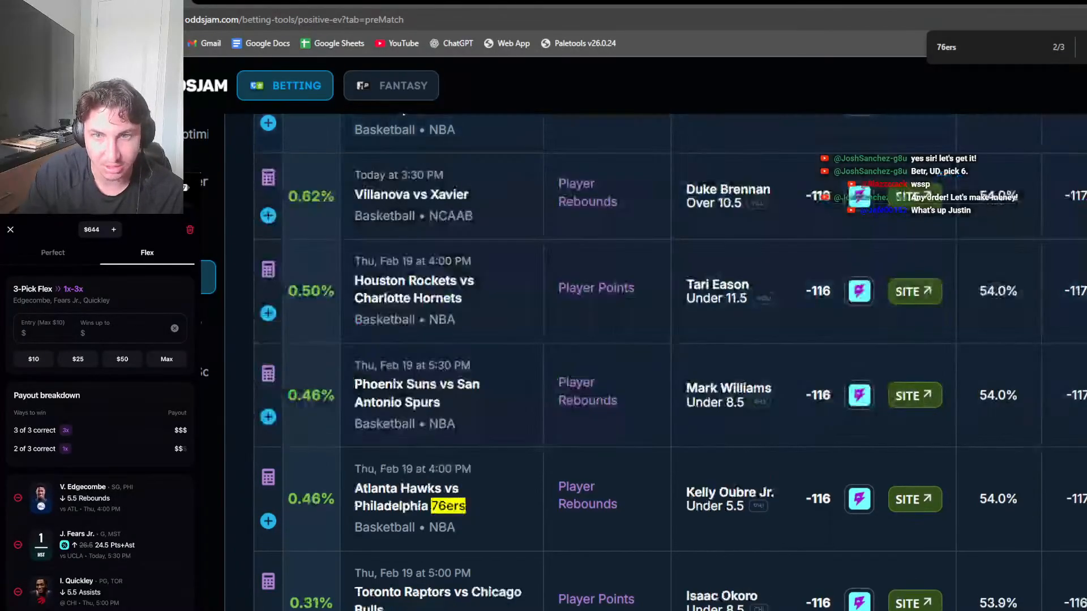
click(1085, 47)
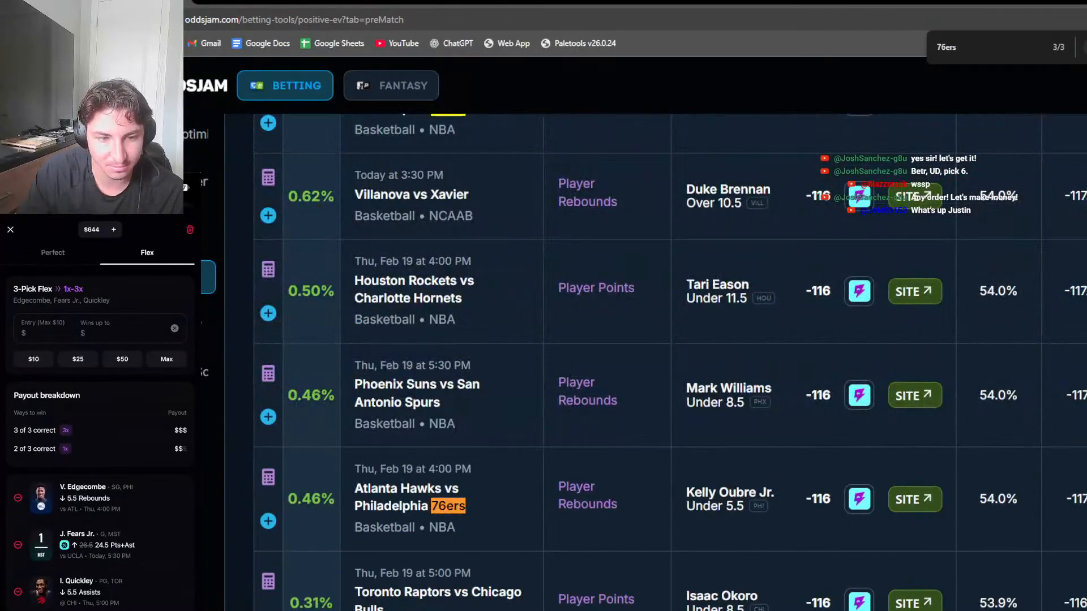
click(1086, 47)
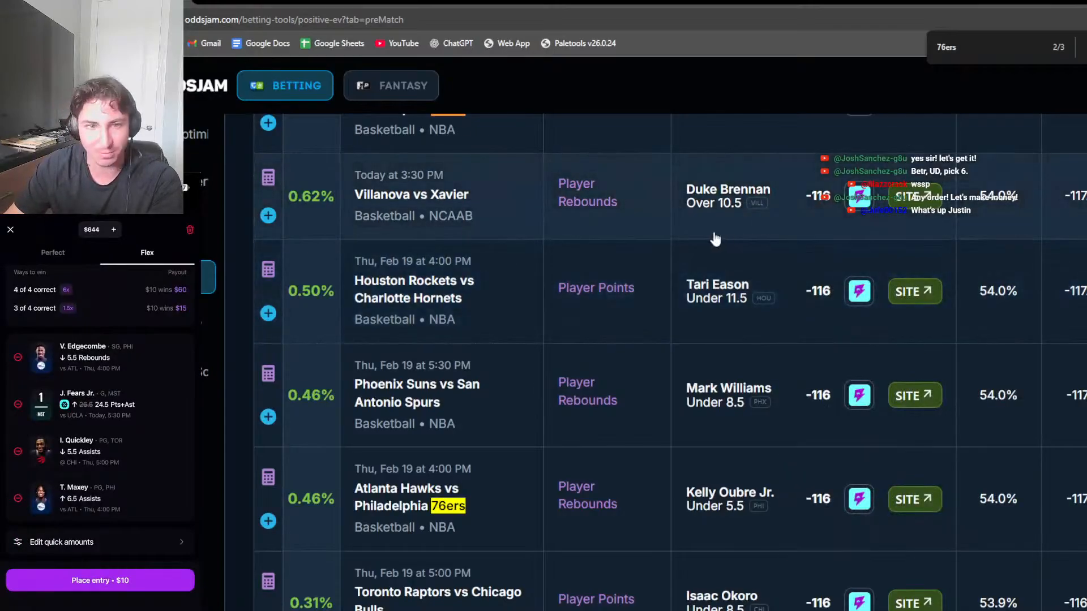
Switch to the OddsJam Fantasy odds page and display the Betr board
scroll(715, 241, up, 11)
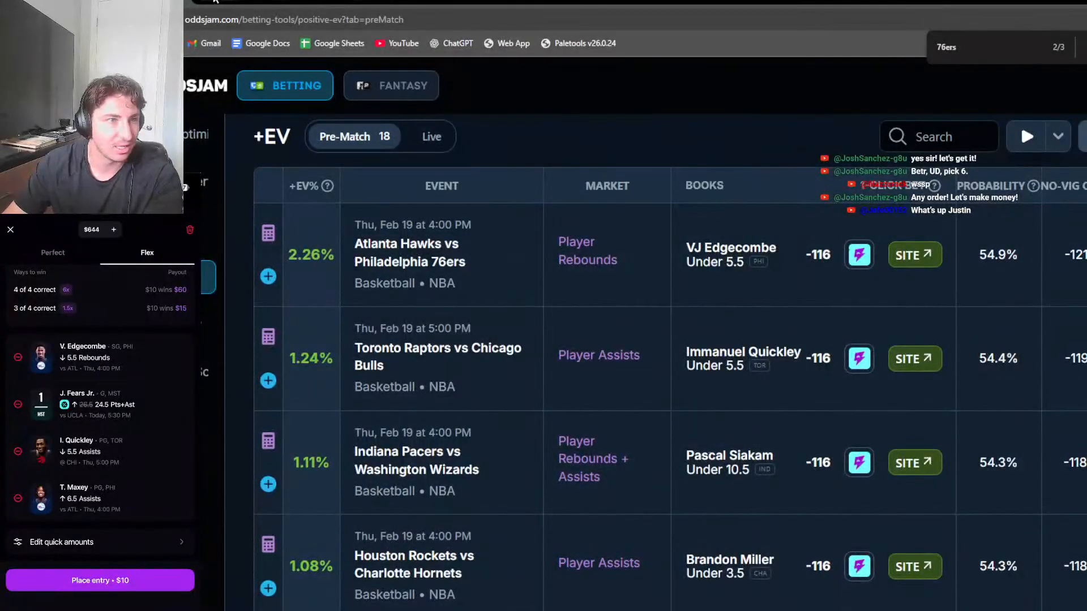
click(220, 1)
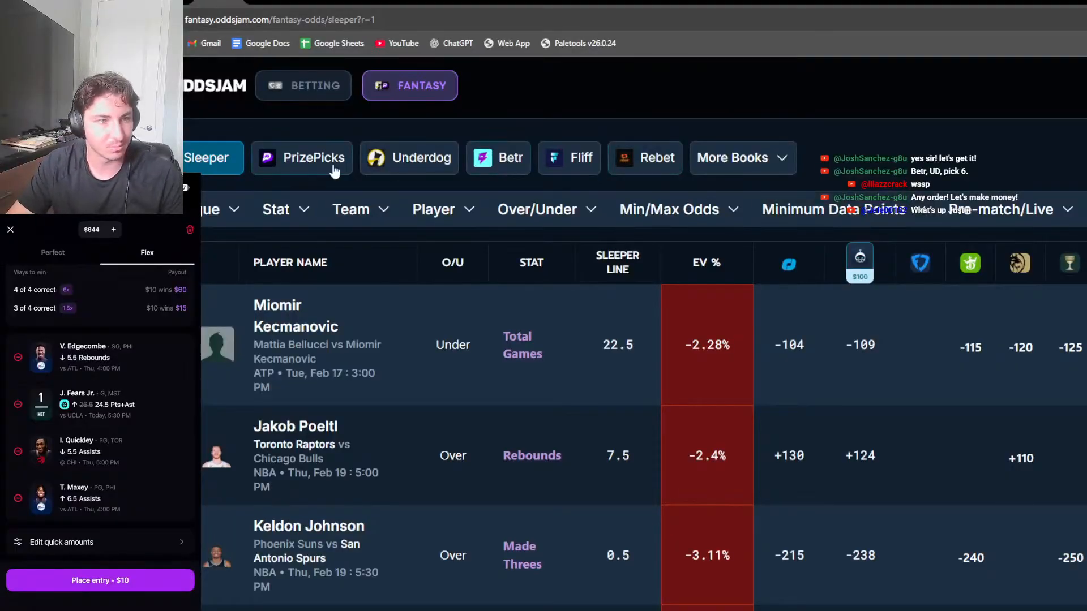
click(529, 166)
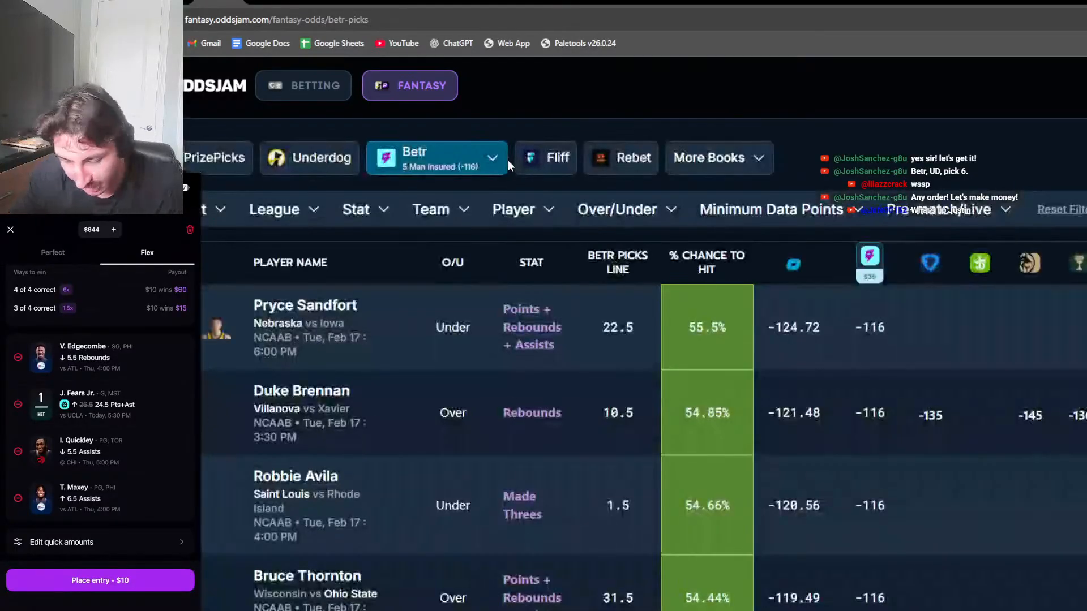
Search the Betr board for "toront" and examine each Toronto Raptors vs Chicago Bulls prop's chance to hit
key(ctrl+f)
text(toront)
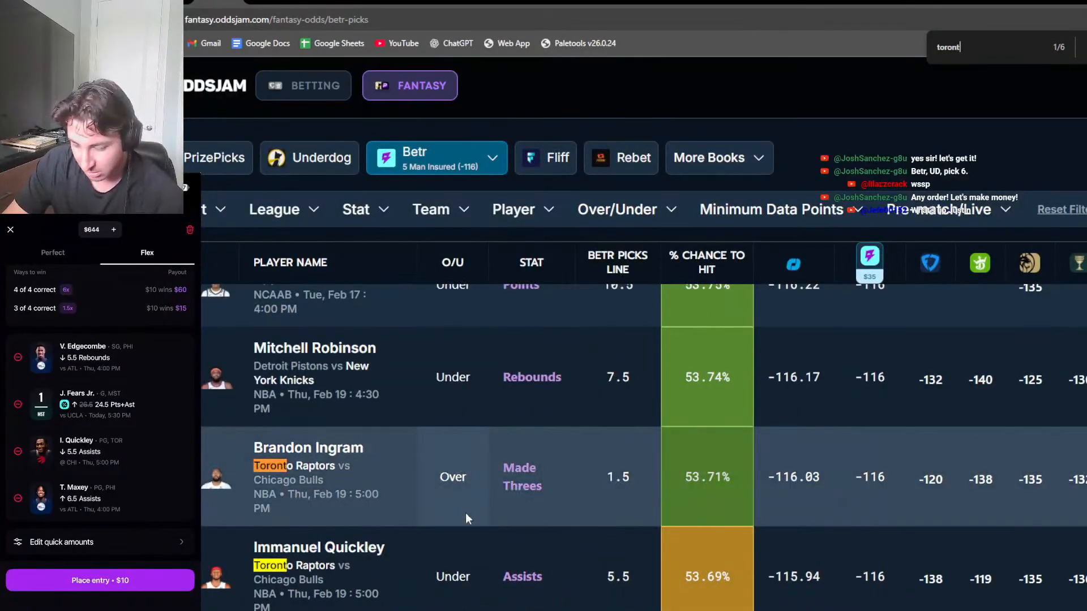
scroll(430, 559, down, 3)
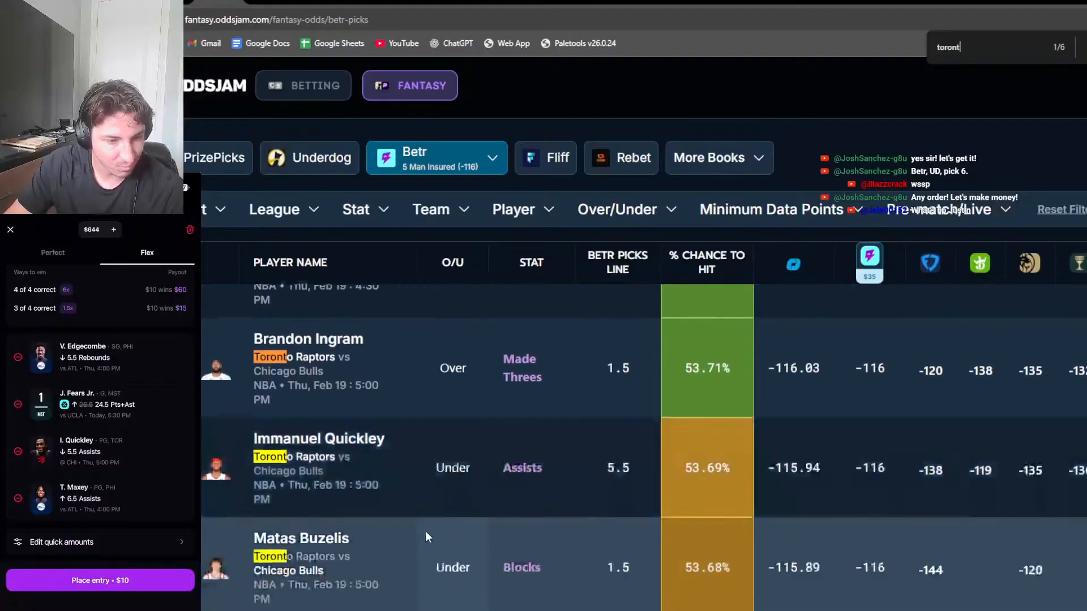
key(Return)
key(Return)
key(Return)
key(Return)
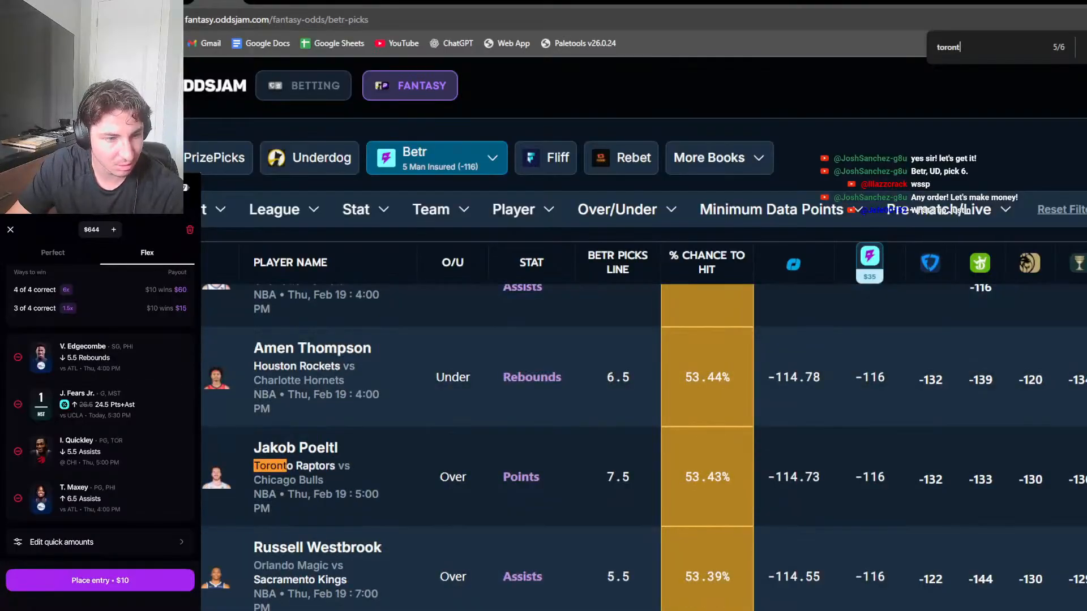
key(Return)
key(Return)
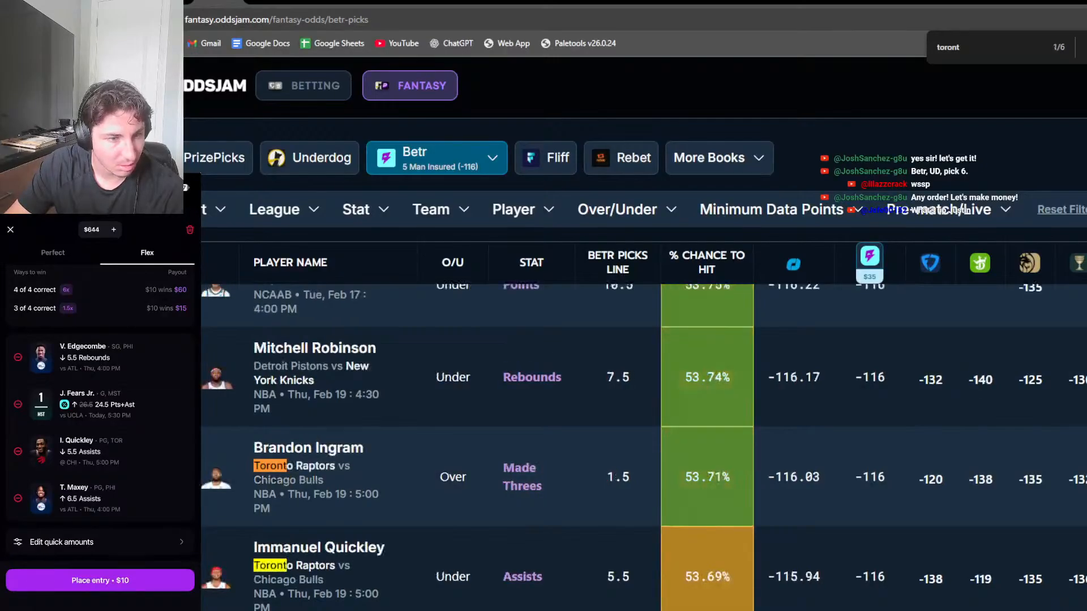
key(Return)
click(1086, 48)
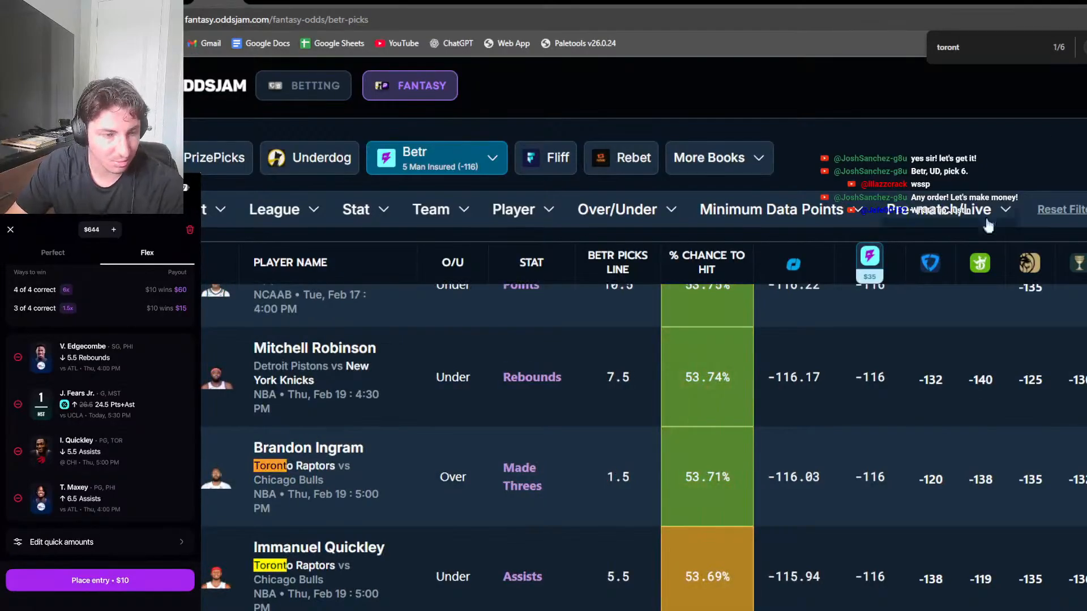
click(1086, 47)
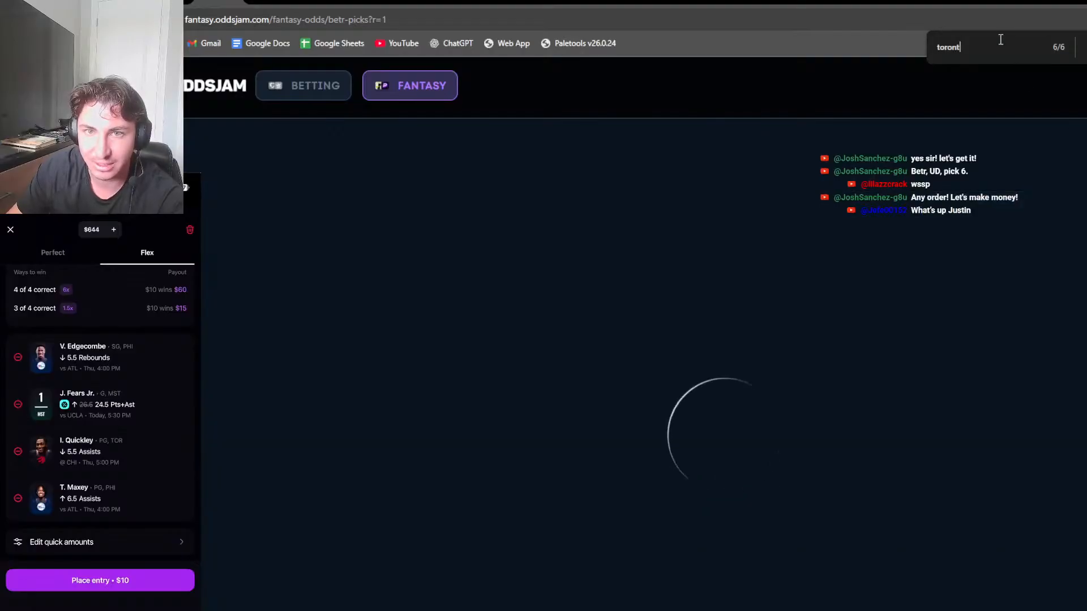
Search the refreshed Betr board for "ucla" and examine Coen Carr's under 12.5 points prop
drag(1000, 41, 898, 49)
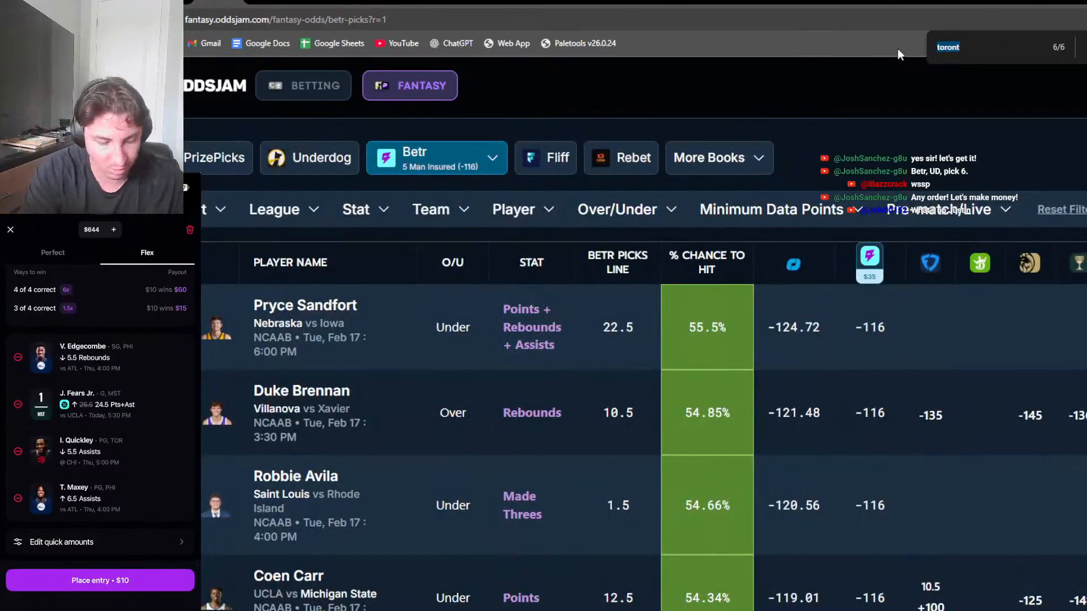
text(ucla)
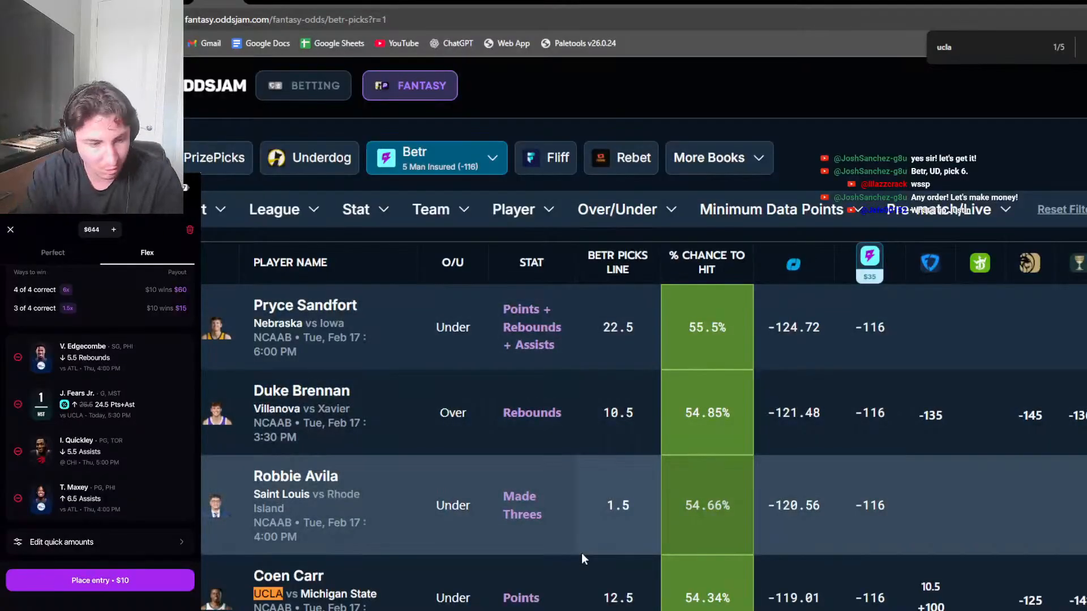
scroll(577, 558, down, 1)
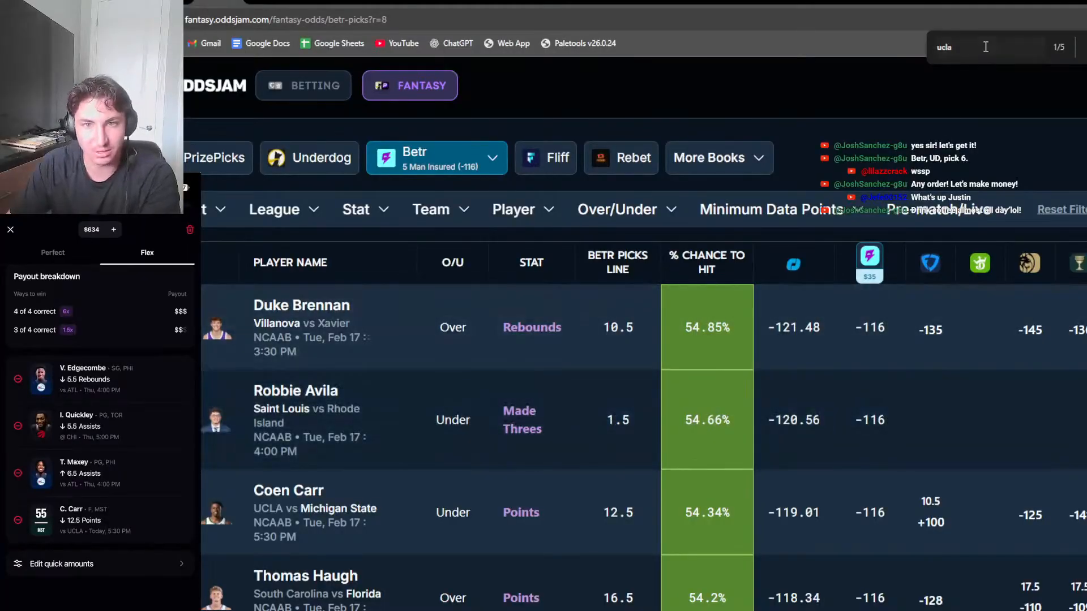
Search the Betr board for "michi" and review the chance to hit of every matching Michigan and Michigan State prop
key(ctrl+f)
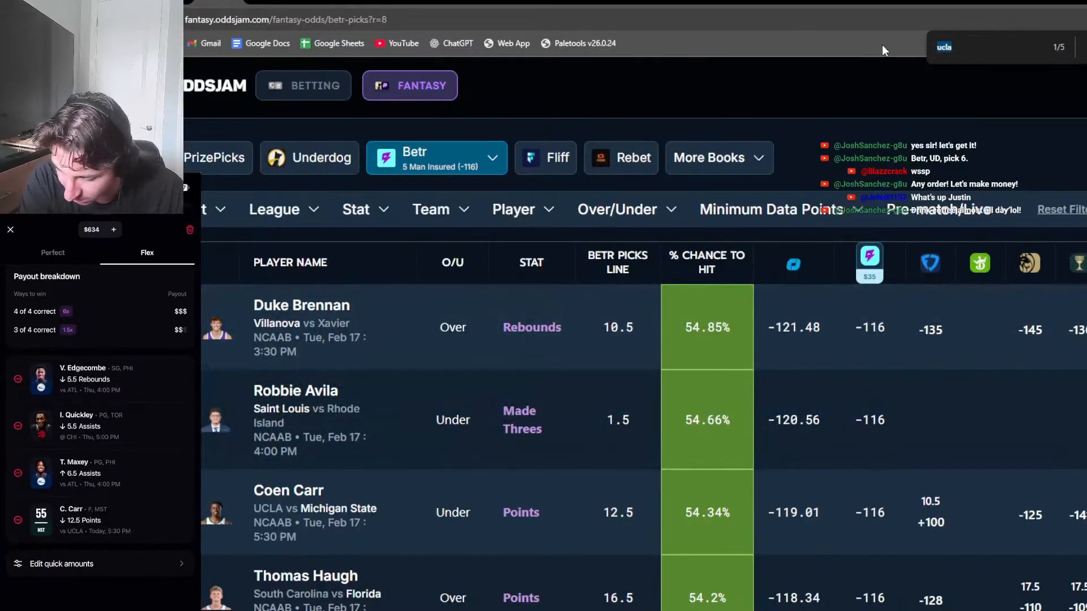
text(michi)
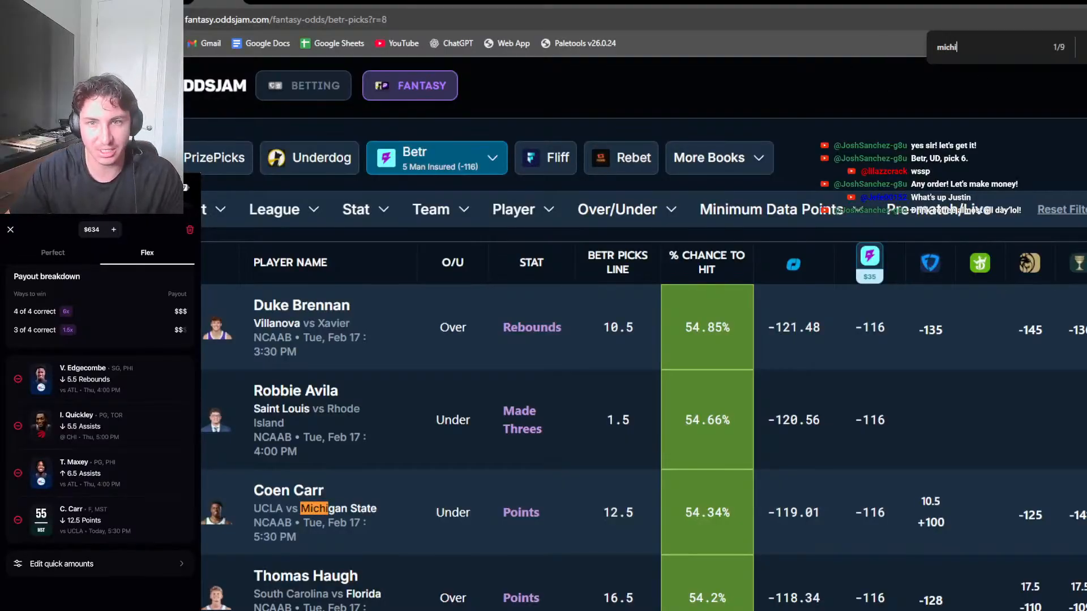
key(Return)
key(Return)
key(Return)
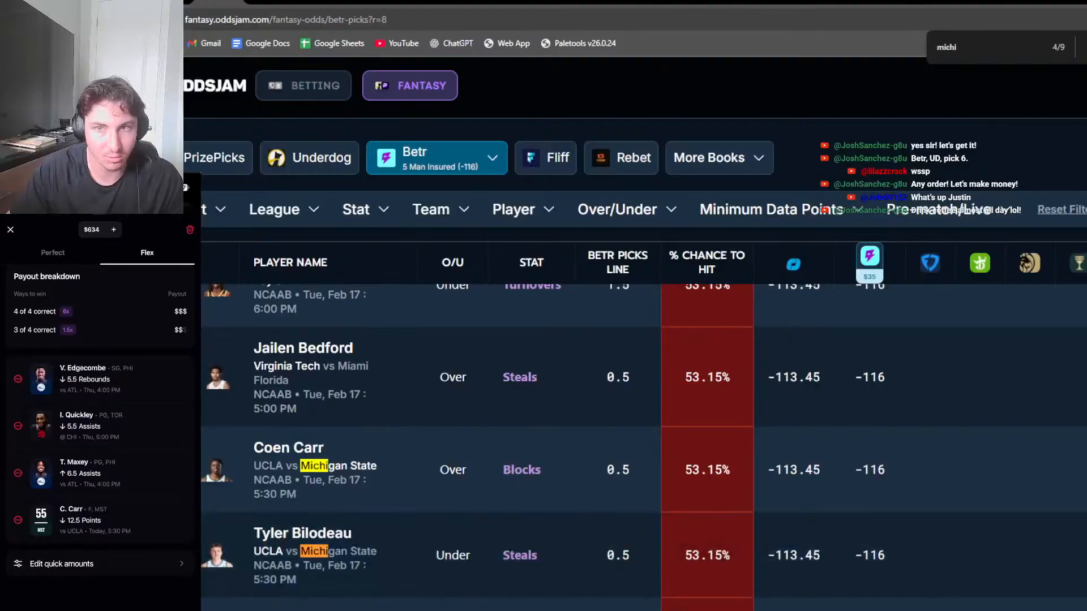
key(Return)
key(Return)
key(Return)
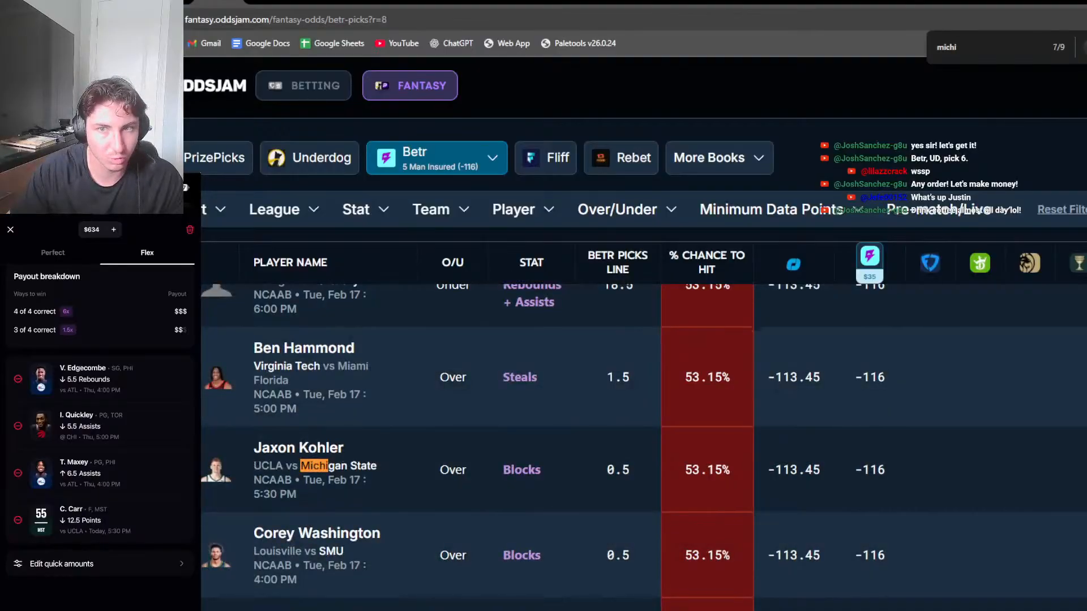
click(1084, 47)
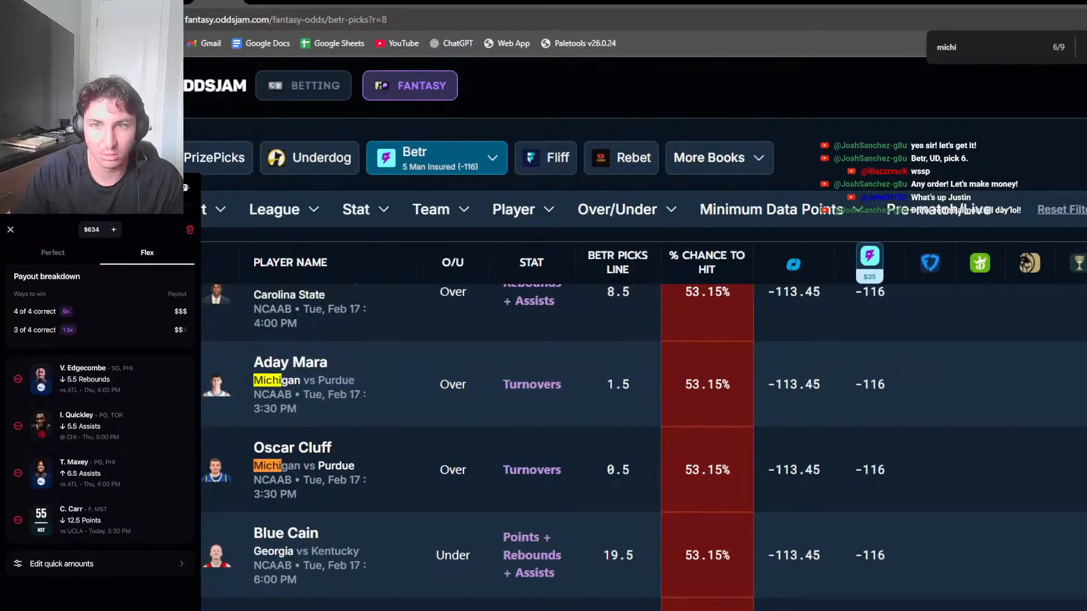
key(Return)
key(Return)
key(Return)
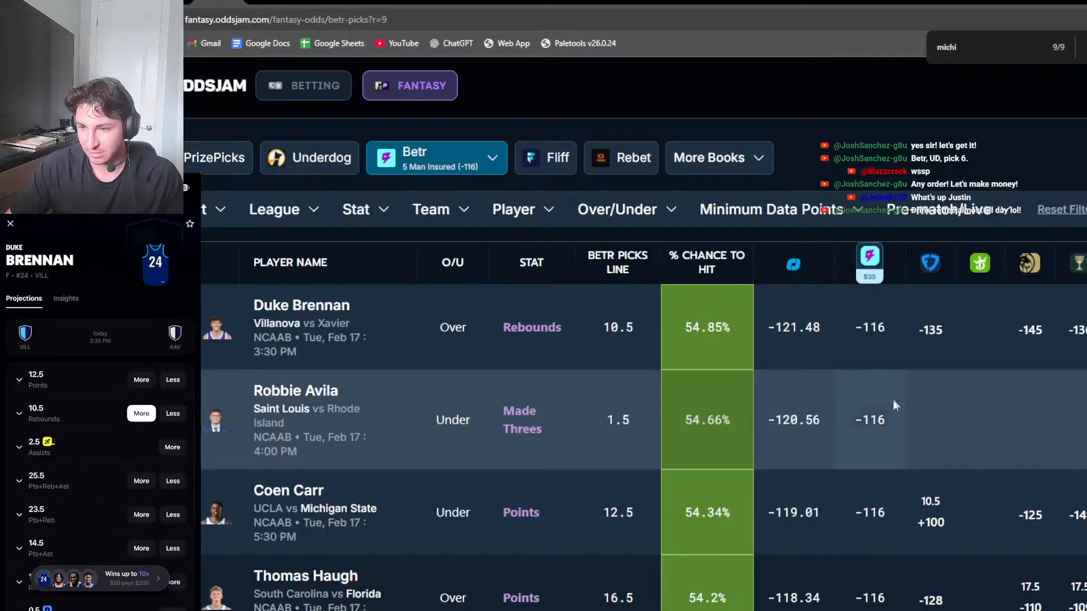
Search the Betr board for "vill" and review the chance to hit of each matching Villanova and Louisville prop
key(ctrl+f)
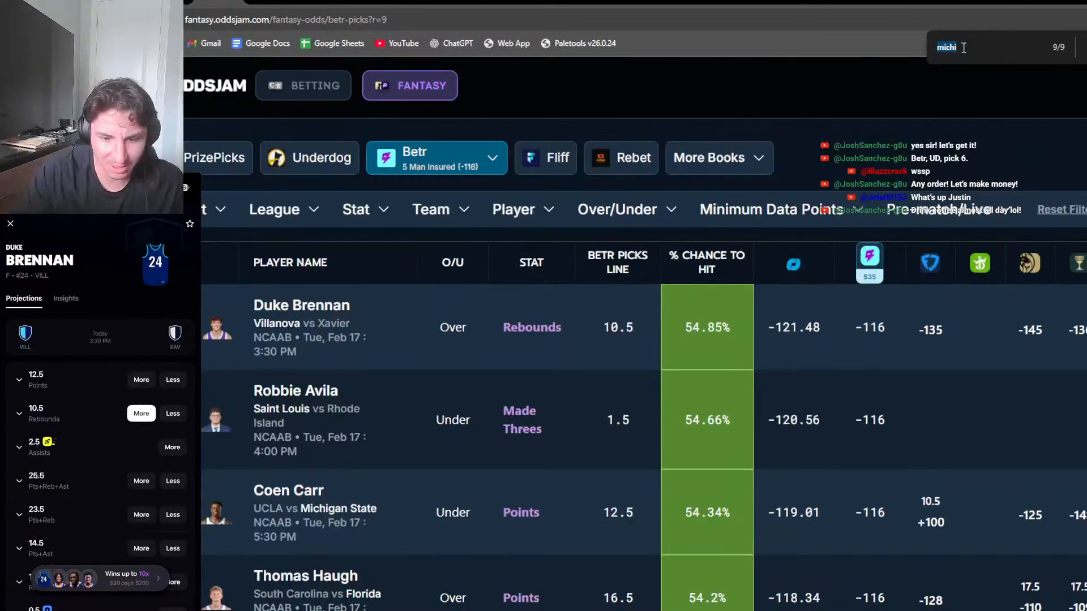
text(vill)
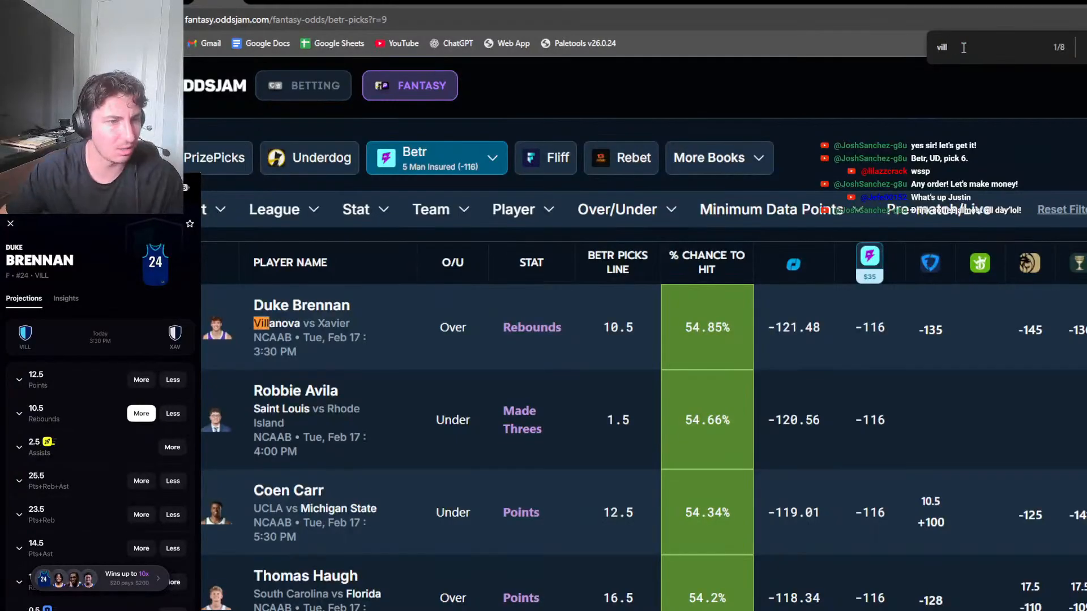
key(Return)
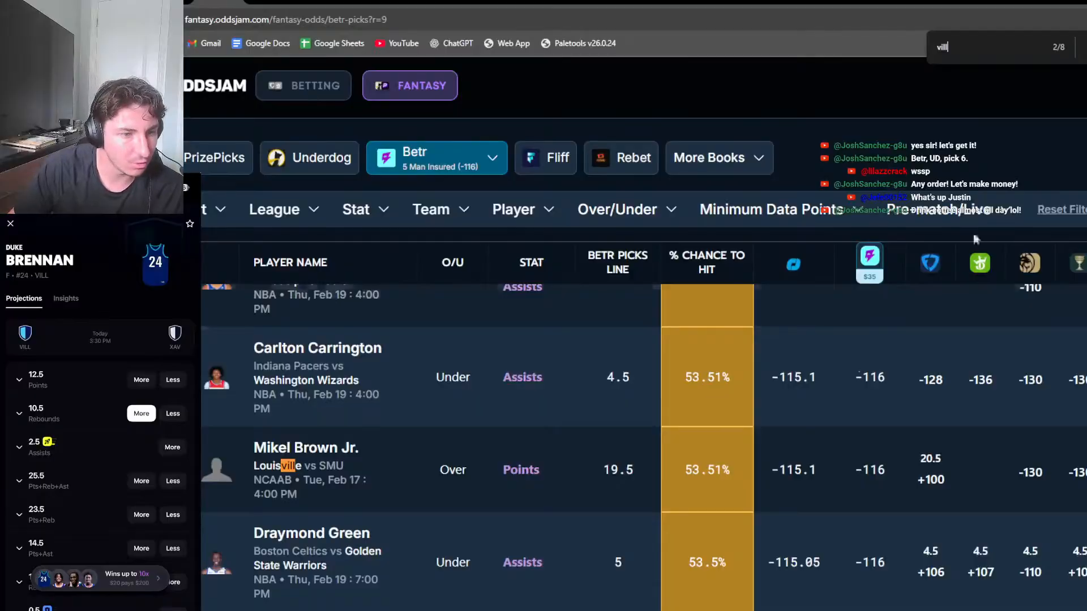
key(Return)
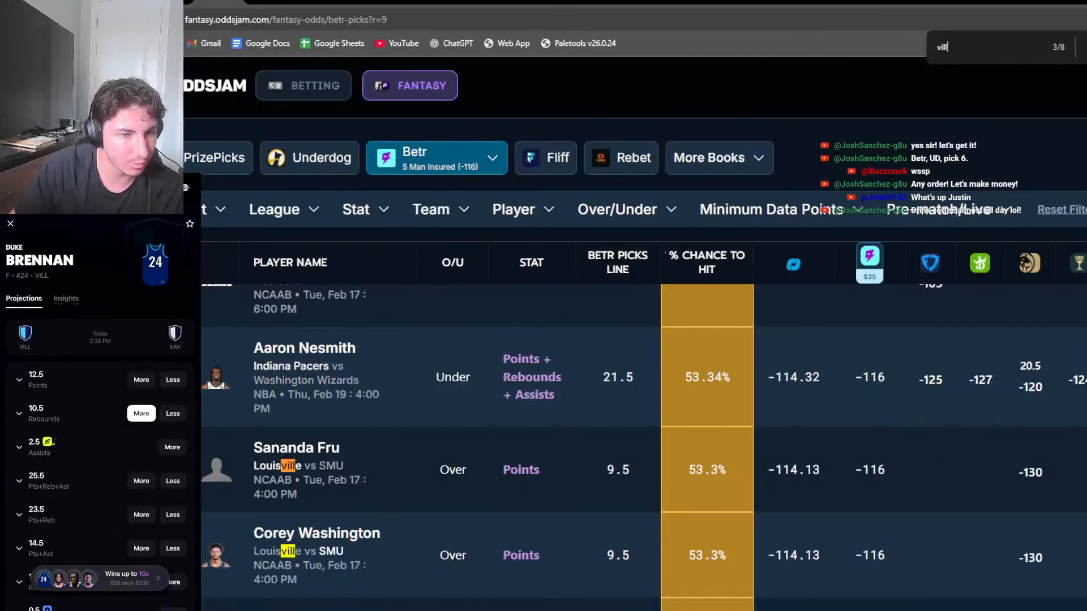
key(Return)
key(Return)
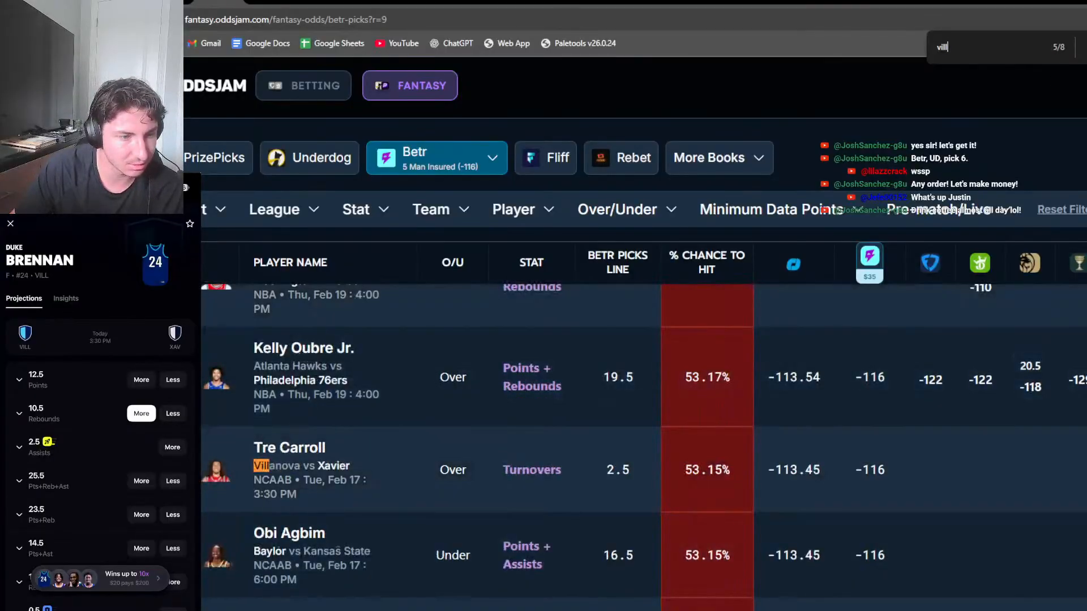
key(Return)
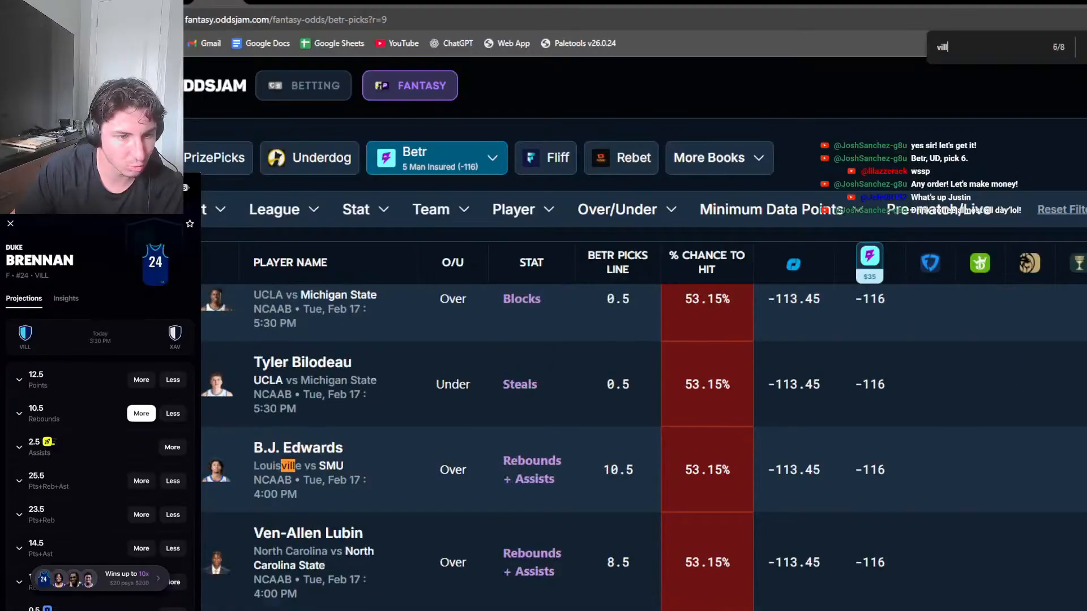
key(Return)
key(Return)
key(Return)
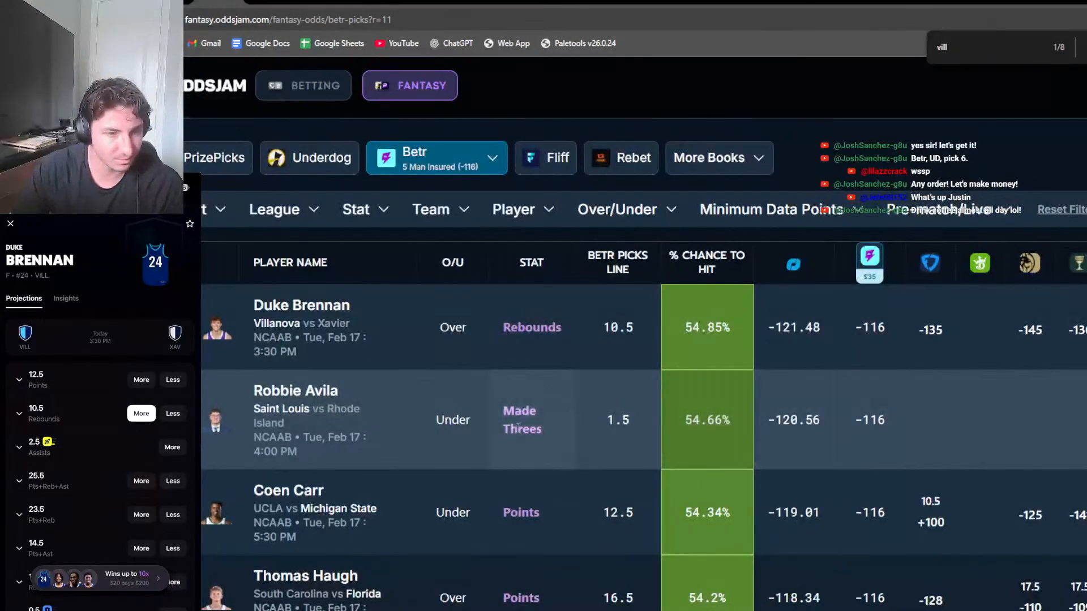
Review the Betr props with the highest chance to hit and search the board for "florid"
scroll(500, 459, down, 1)
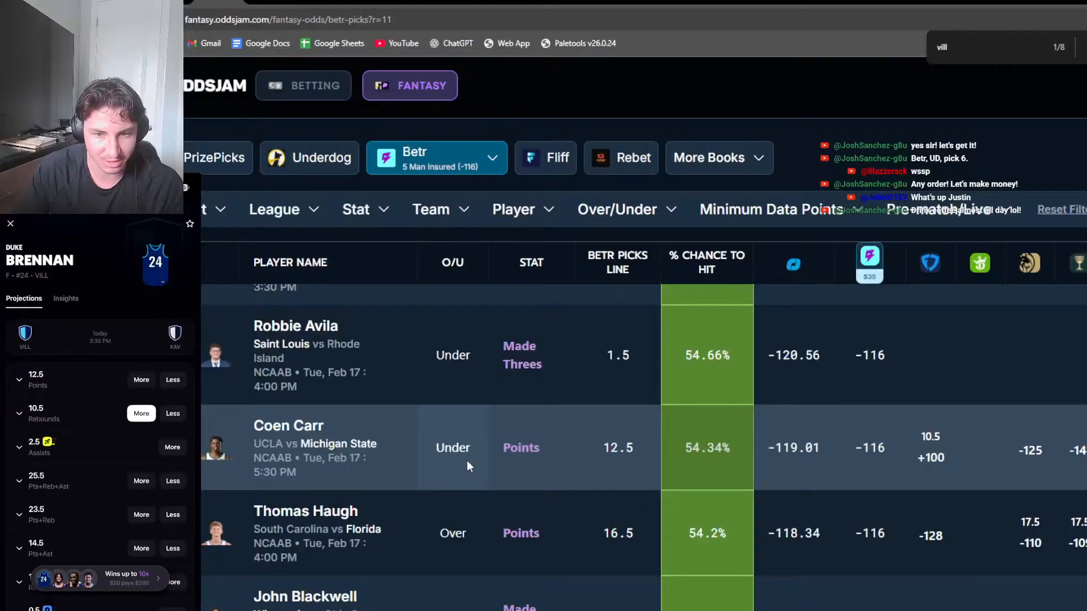
scroll(466, 461, down, 1)
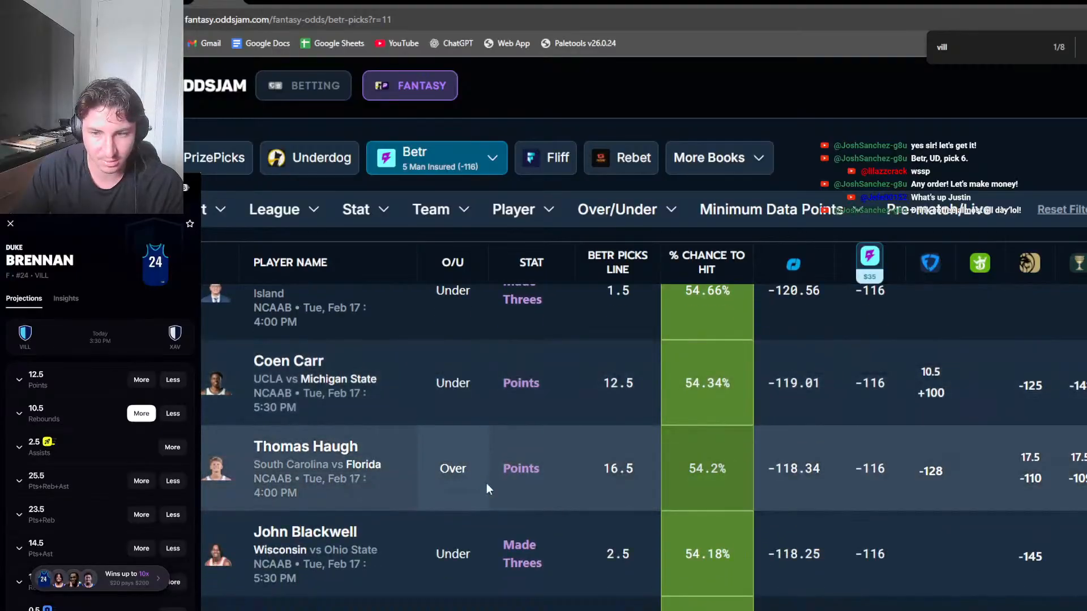
scroll(792, 482, down, 1)
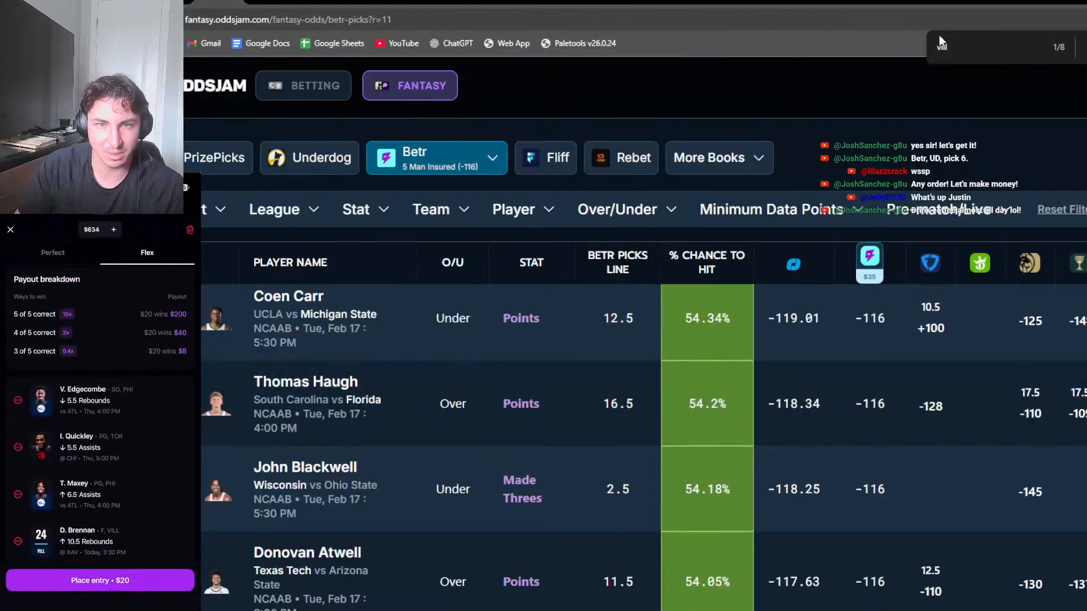
key(ctrl+f)
text(florid)
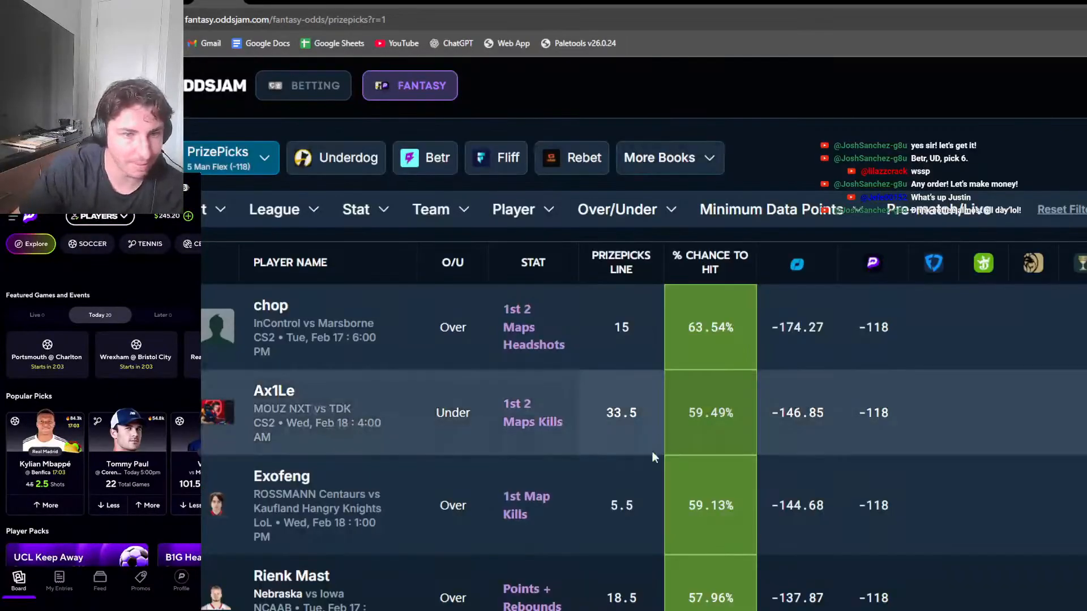
Set the minimum data points filter on the PrizePicks fantasy board to 2
click(770, 210)
click(782, 294)
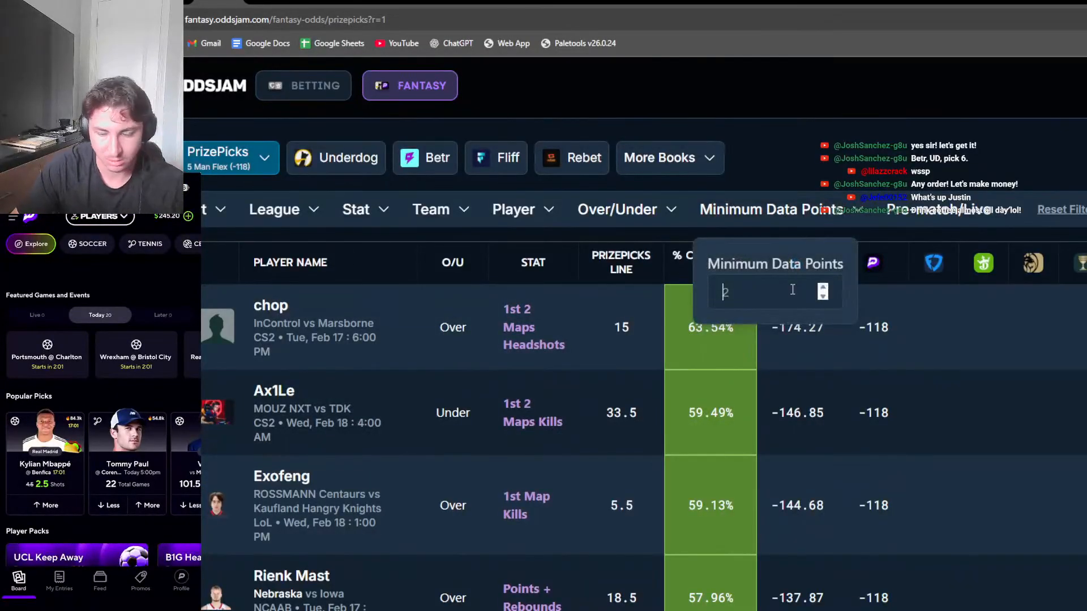
text(21)
key(Return)
click(790, 208)
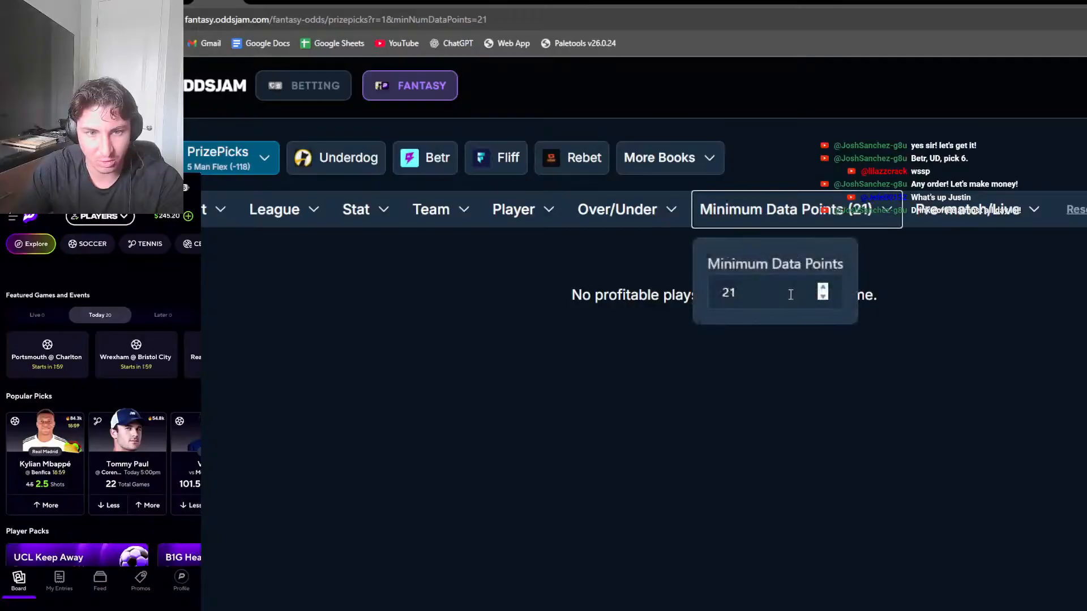
key(BackSpace)
key(Return)
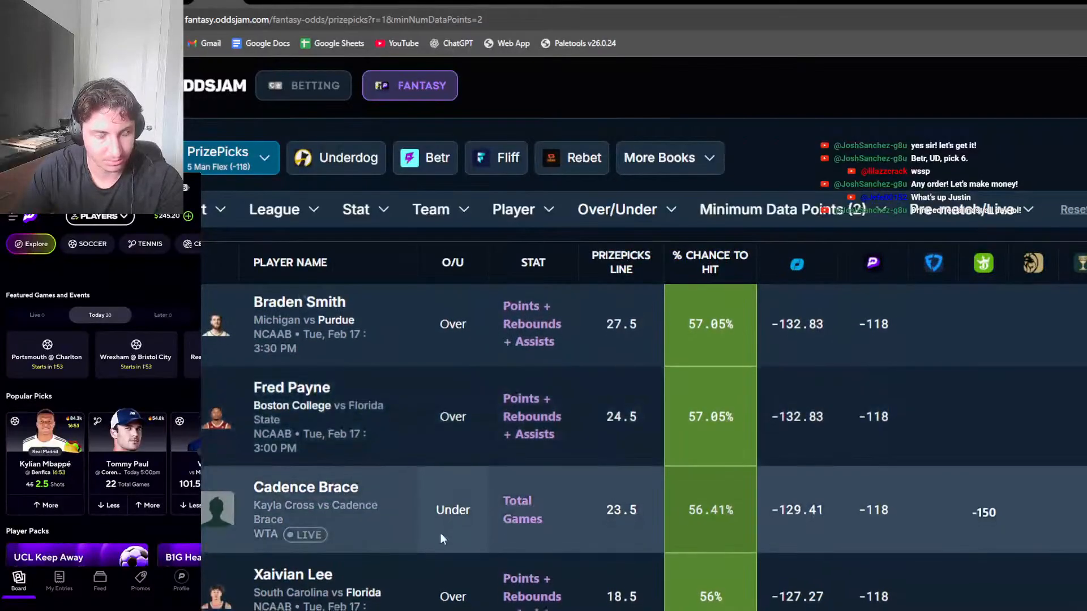
Restrict the PrizePicks board to pre-match props
scroll(440, 532, down, 2)
click(962, 211)
click(933, 308)
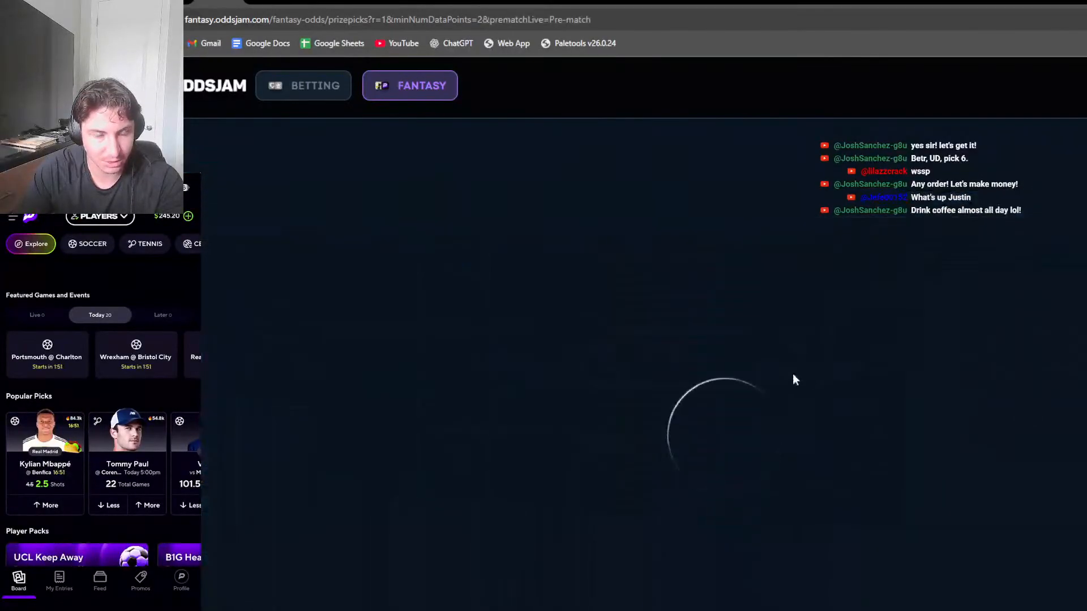
Compare each sportsbook's odds and the chance to hit across the pre-match PrizePicks props, including the combo props
scroll(498, 396, down, 1)
scroll(500, 419, right, 3)
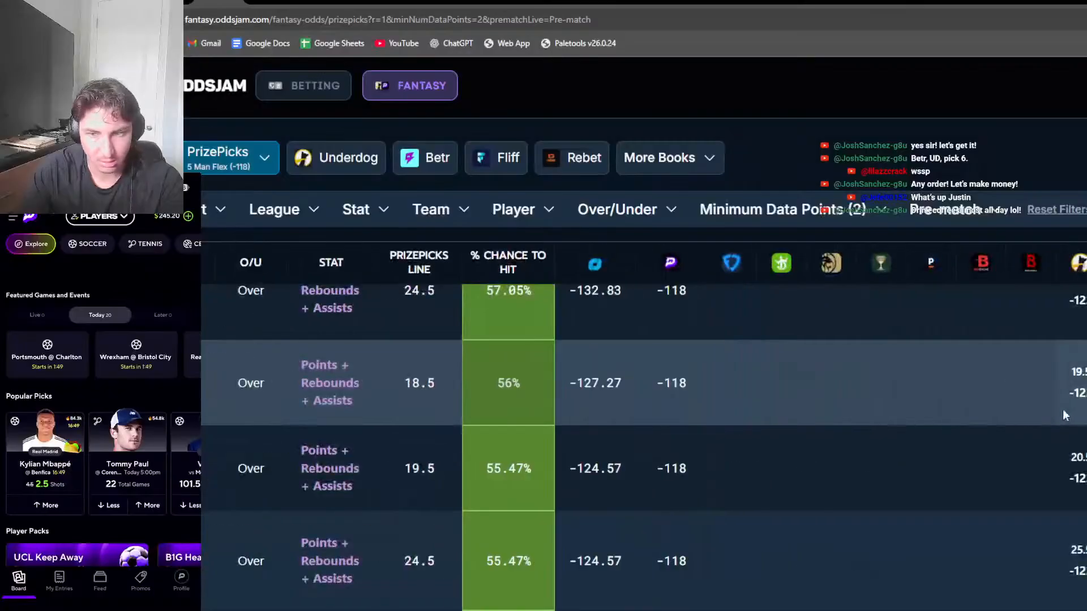
scroll(985, 429, down, 4)
scroll(986, 431, down, 2)
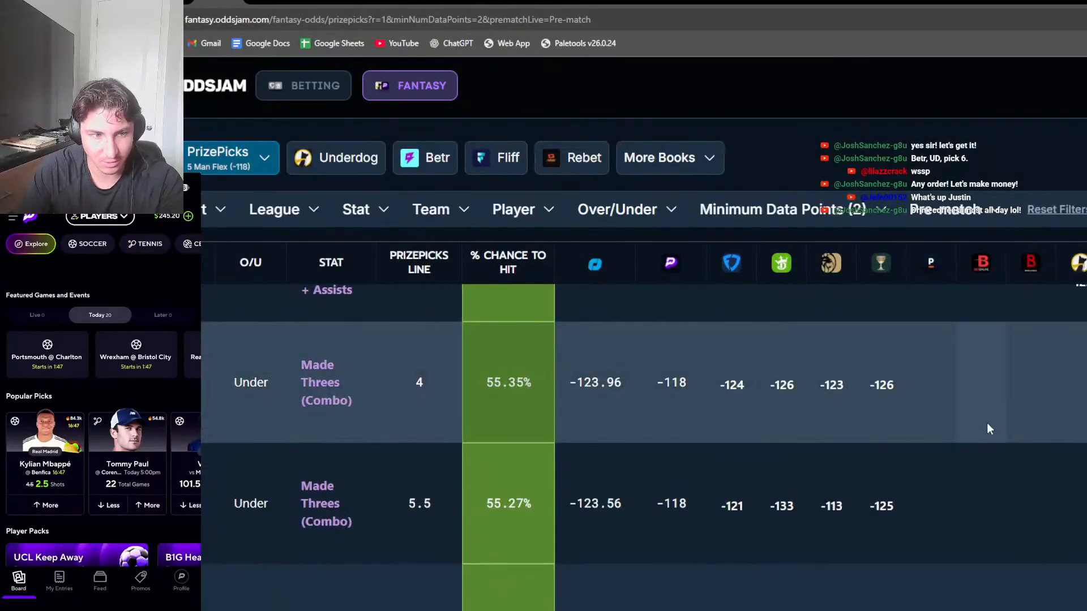
scroll(988, 429, down, 5)
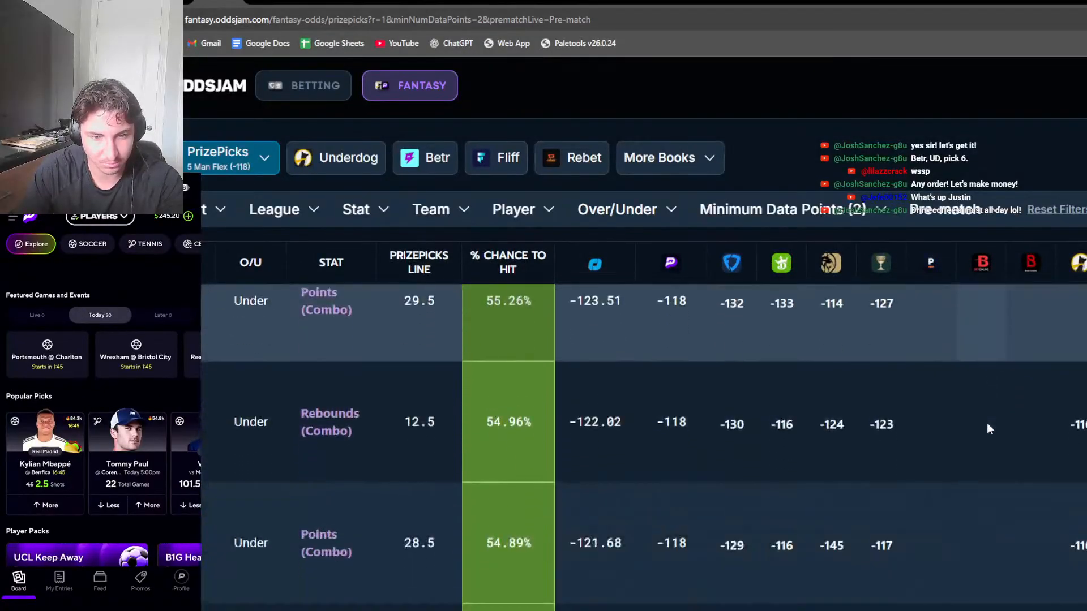
scroll(987, 423, up, 1)
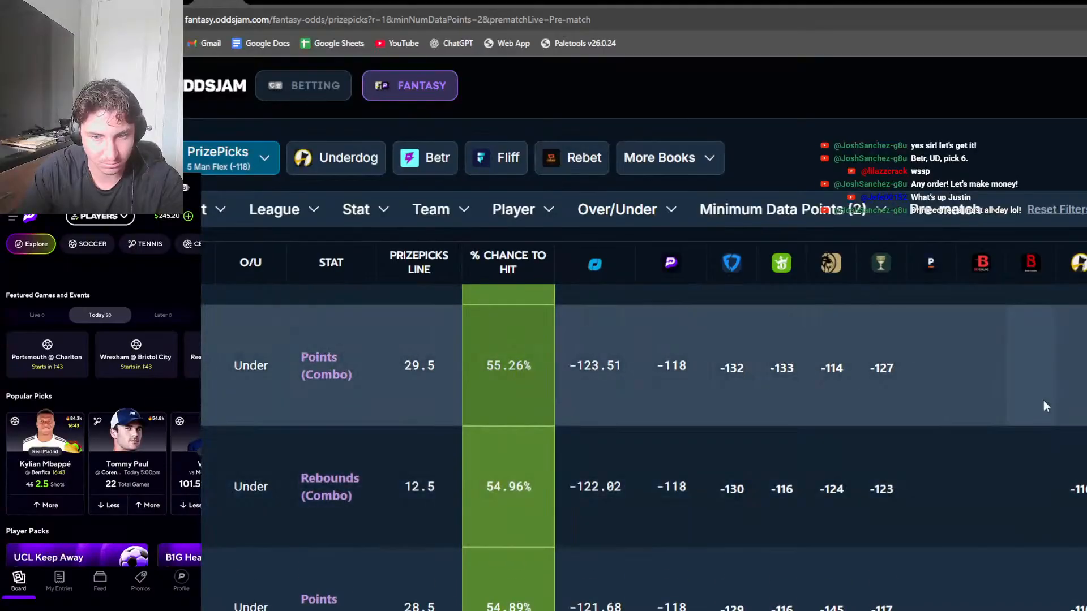
scroll(1028, 513, down, 2)
scroll(575, 521, left, 3)
scroll(575, 522, up, 5)
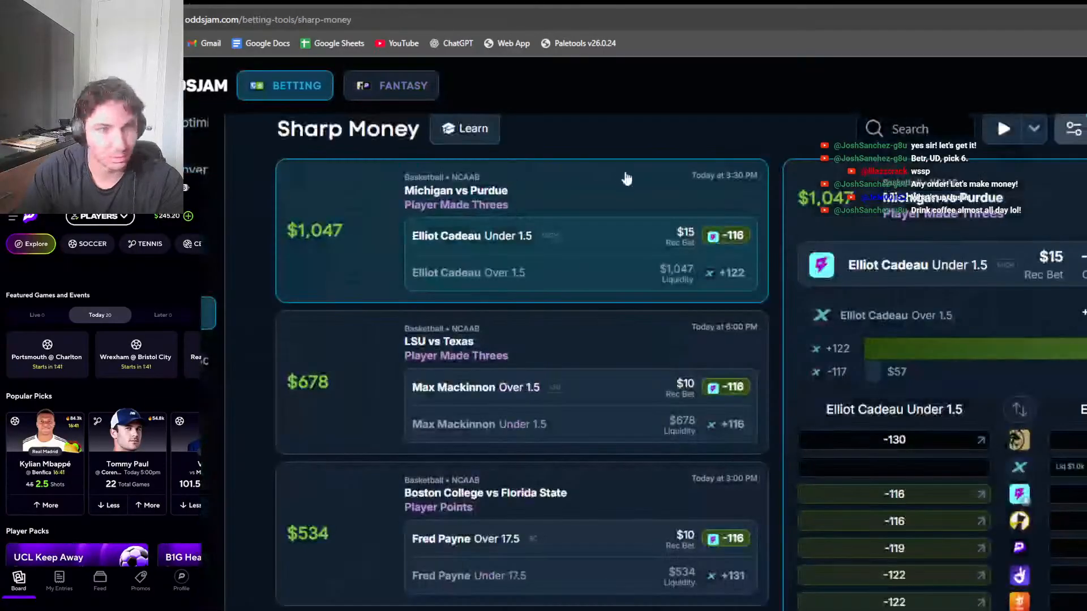
Set the Sharp Money sportsbook filter to PrizePicks (5 or 6 Pick Flex) in place of Betr Picks and review the listed play
click(1074, 130)
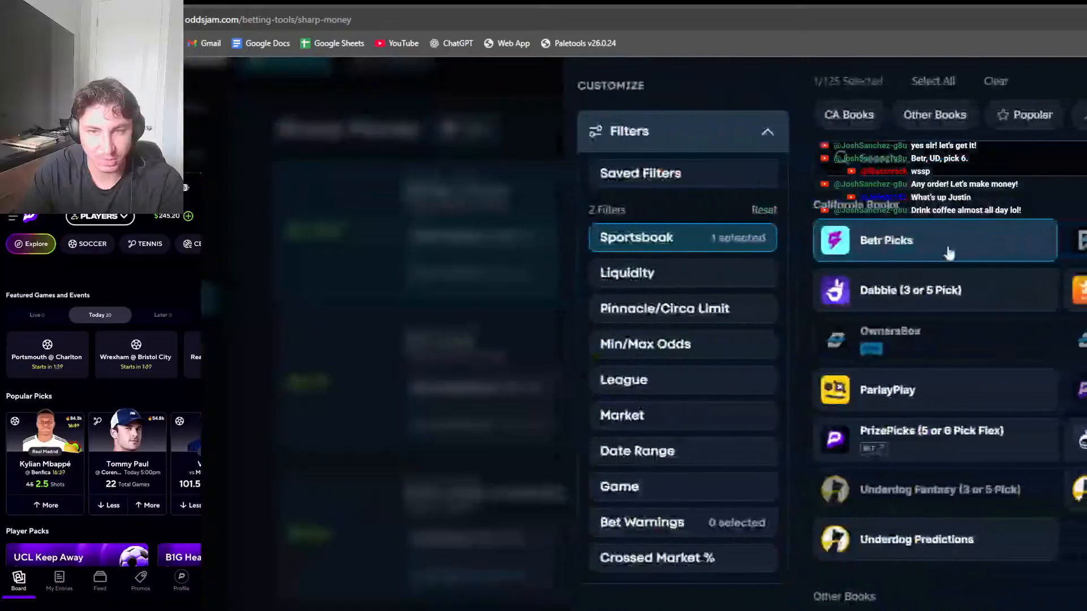
click(1012, 431)
click(568, 239)
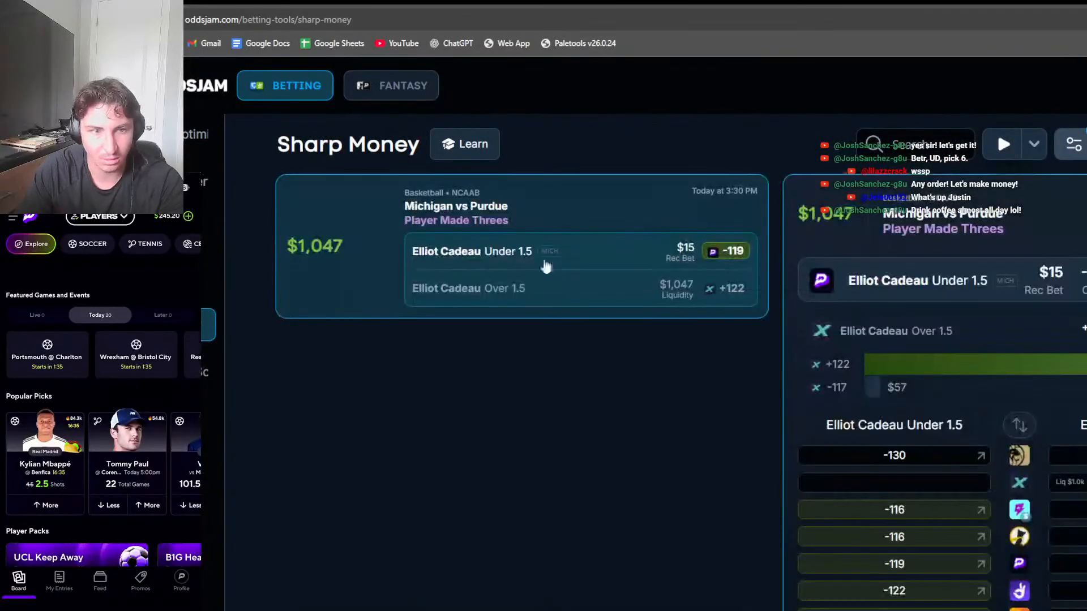
scroll(933, 556, down, 1)
Set the sportsbook filter of the +EV tool to PrizePicks (5 or 6 Pick Flex) in place of Betr Picks
click(194, 4)
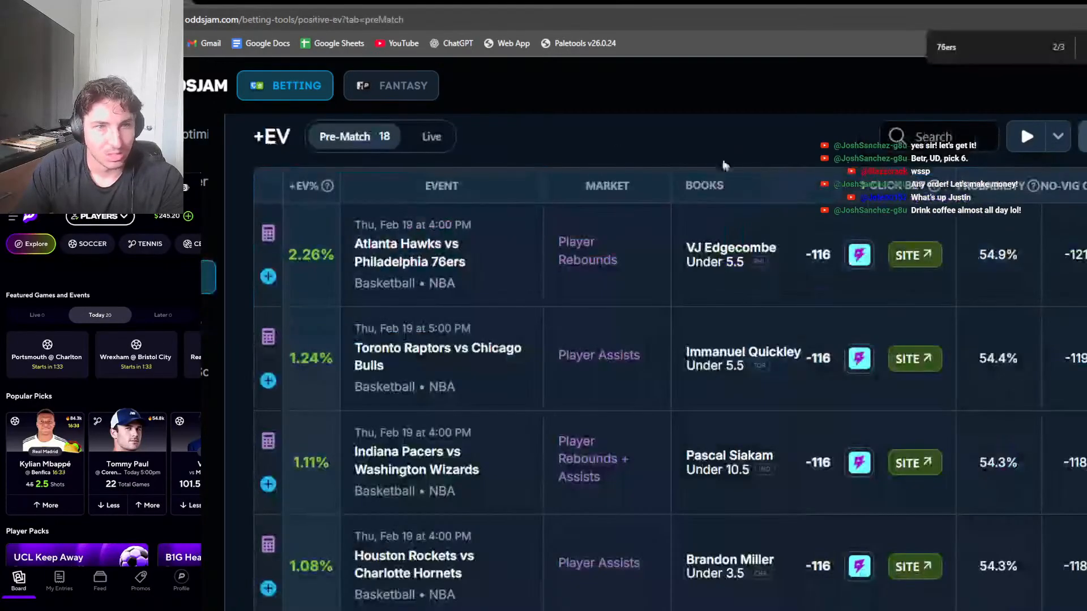
click(1083, 137)
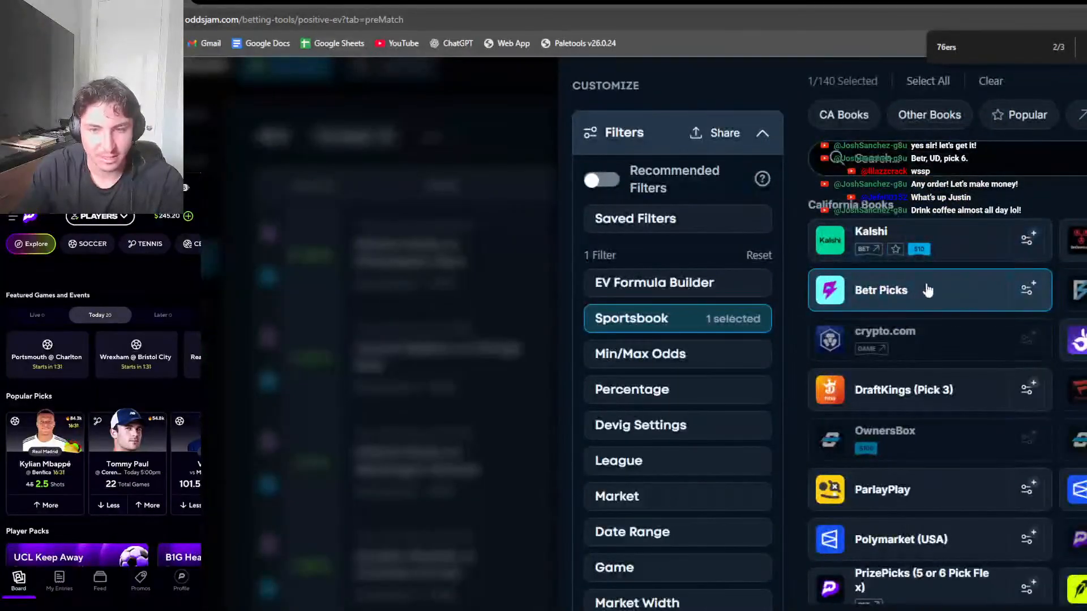
scroll(1065, 476, down, 4)
click(966, 396)
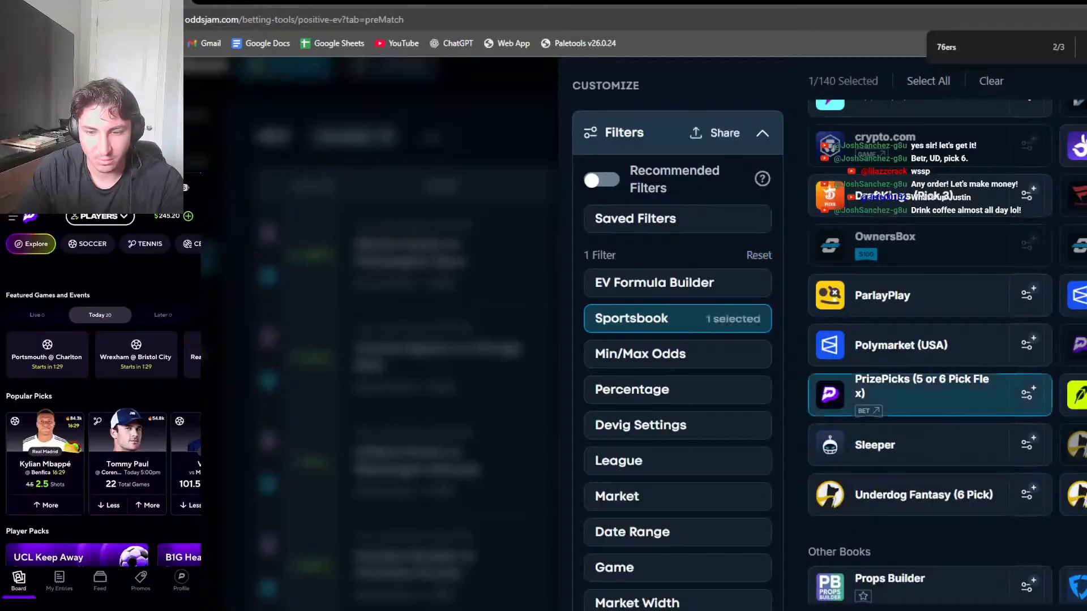
key(Escape)
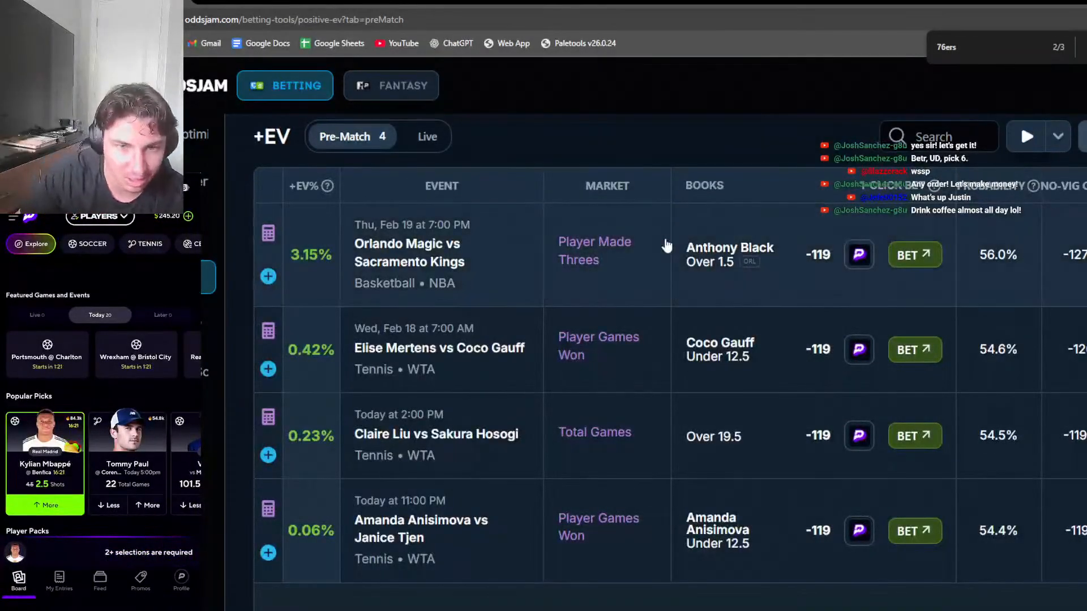
Compare the sportsbook odds for Anthony Black over 1.5 made threes and Coco Gauff under 12.5 games won
click(666, 249)
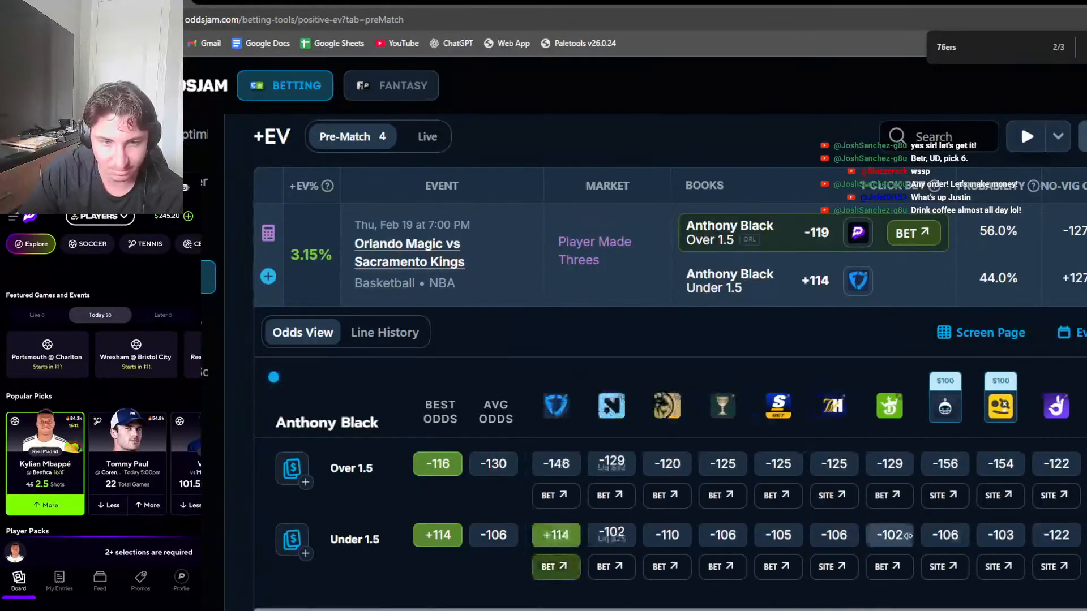
click(613, 287)
click(628, 351)
scroll(721, 447, down, 3)
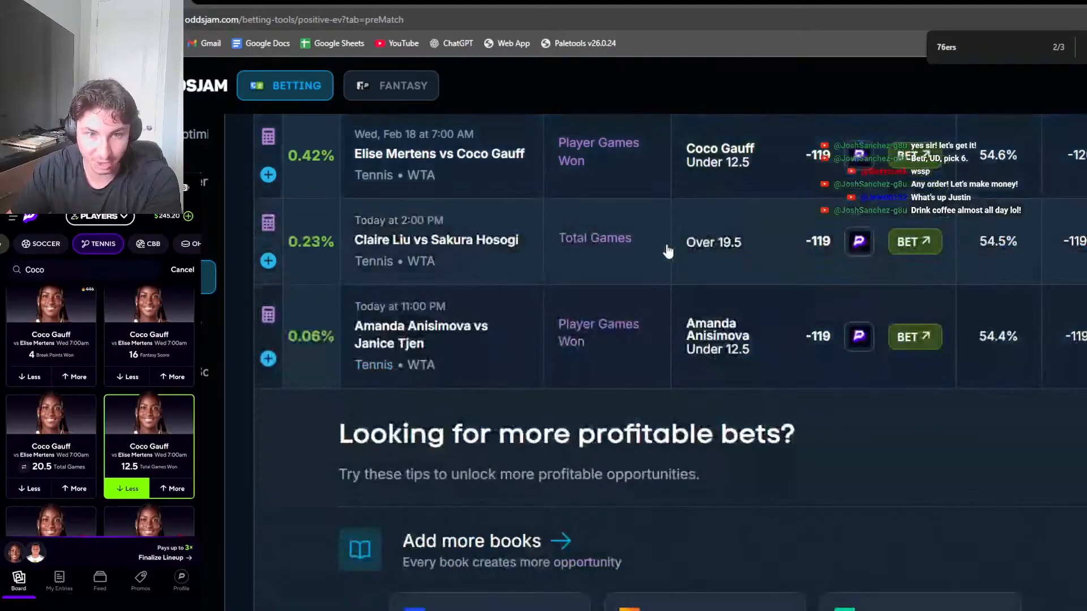
Compare the odds for Claire Liu vs Sakura Hosogi over 19.5 total games and Amanda Anisimova under 12.5 games won
click(632, 255)
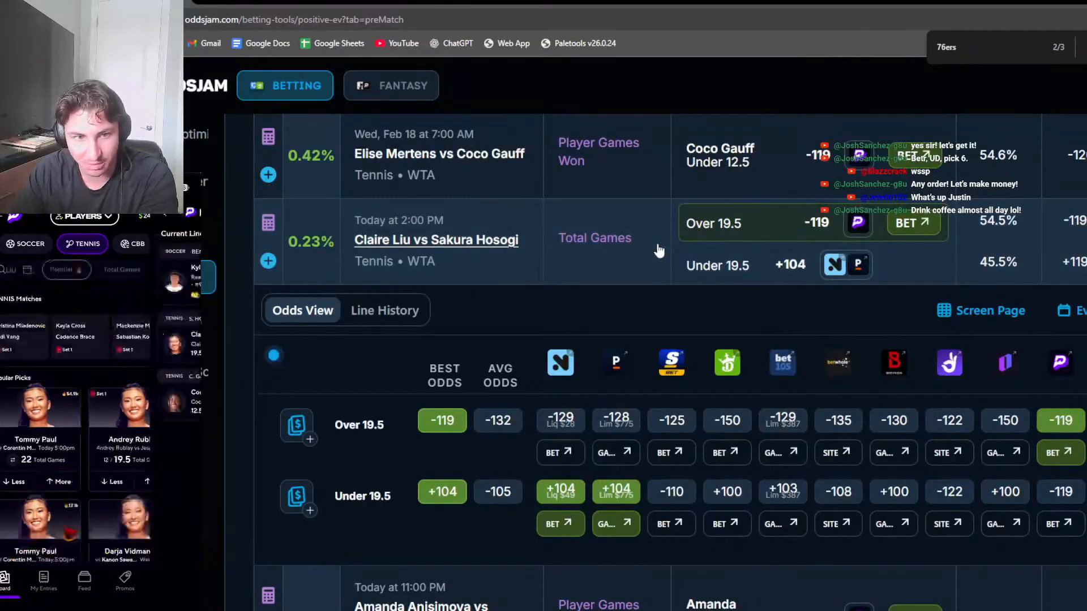
click(658, 247)
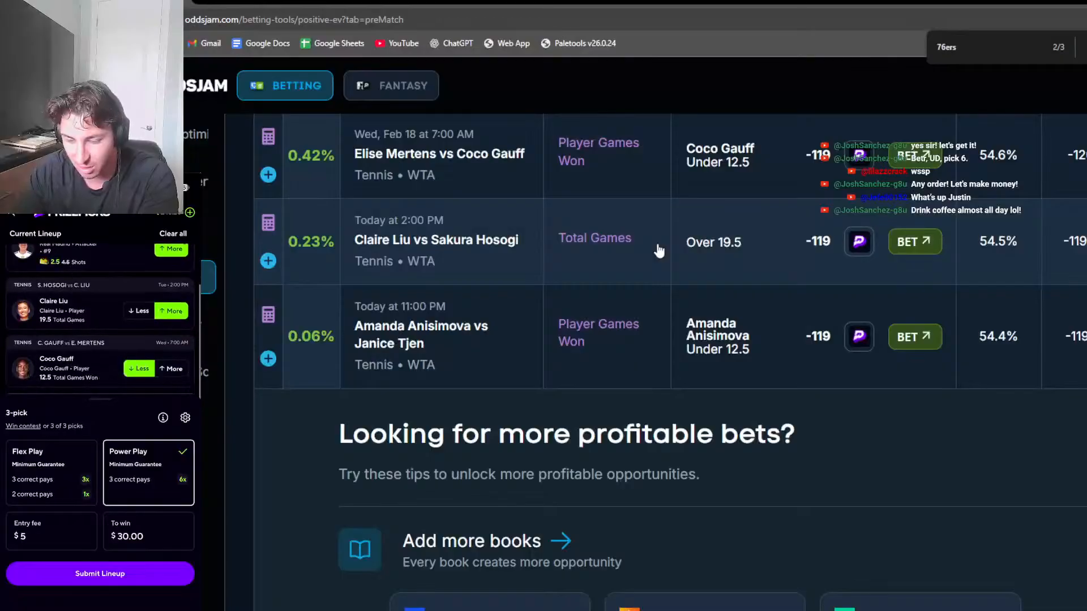
click(661, 351)
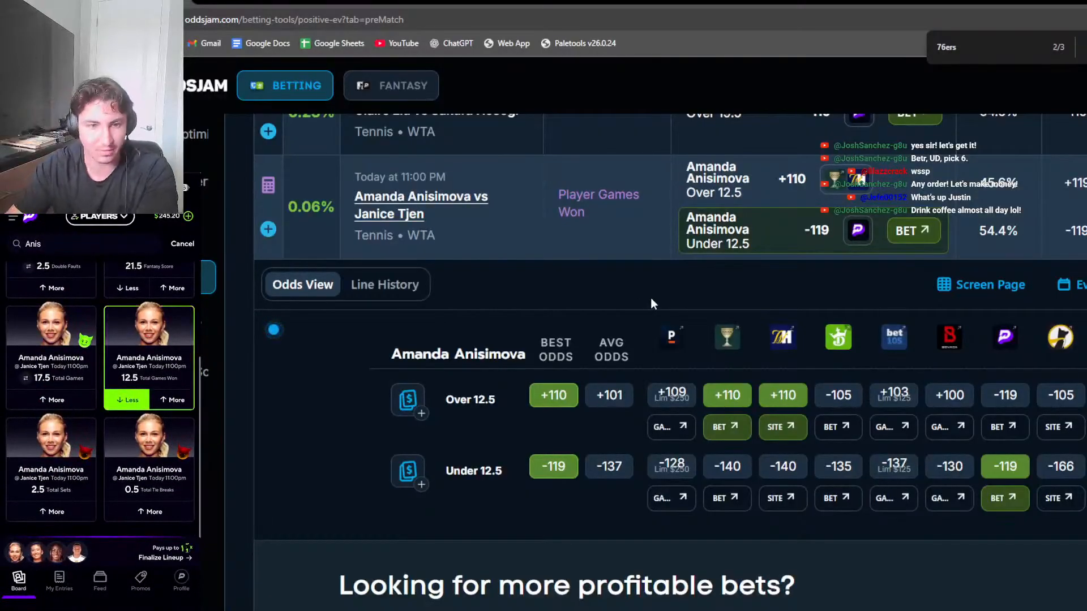
click(631, 253)
scroll(628, 283, up, 5)
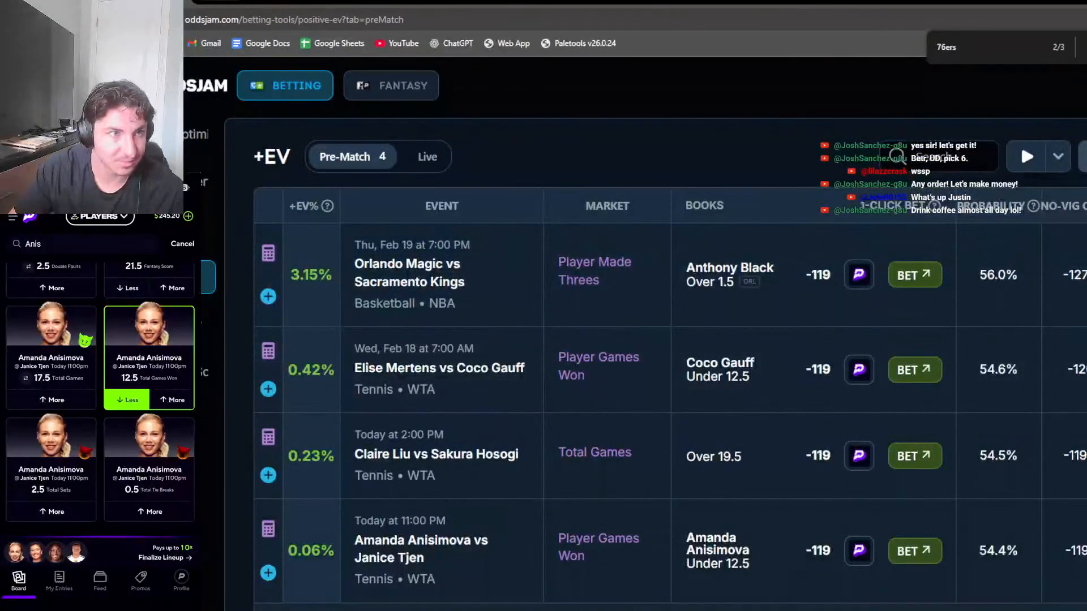
Return to the PrizePicks fantasy board, refresh it and set the minimum data points to 3
click(219, 1)
click(1078, 158)
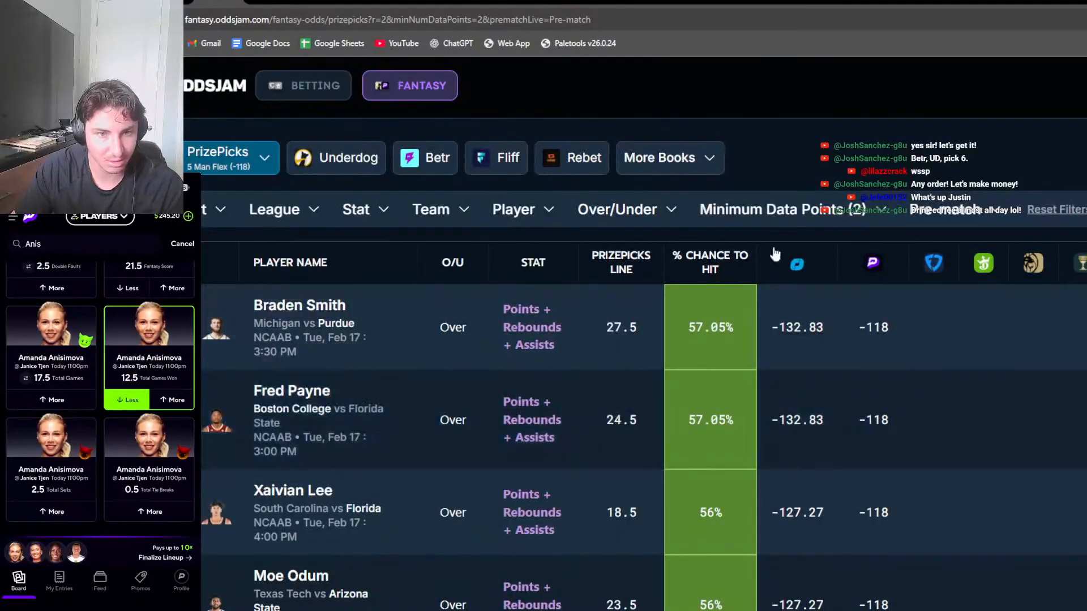
click(783, 209)
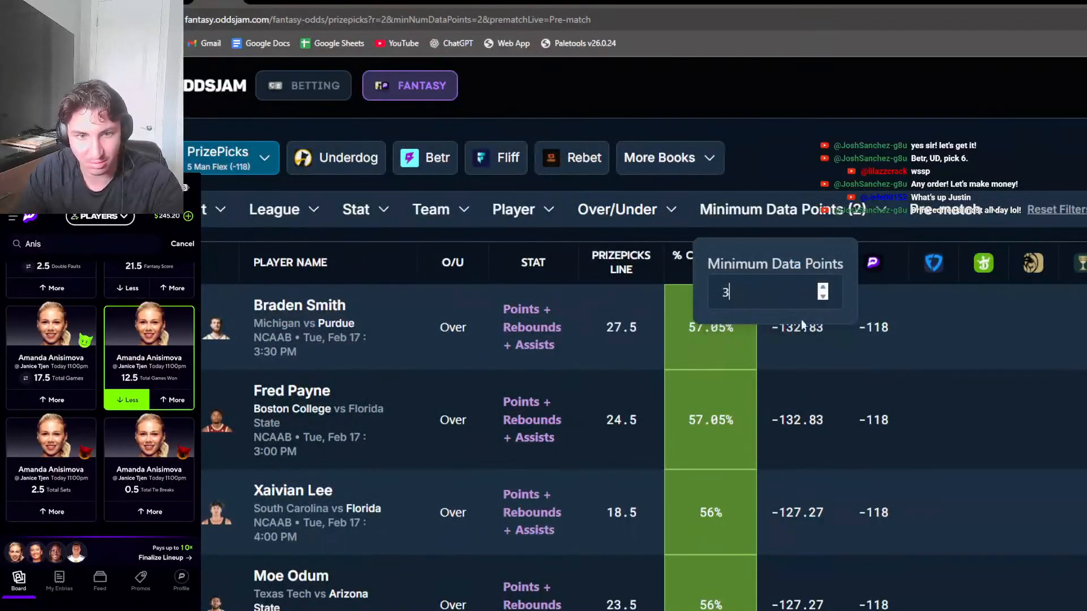
click(796, 339)
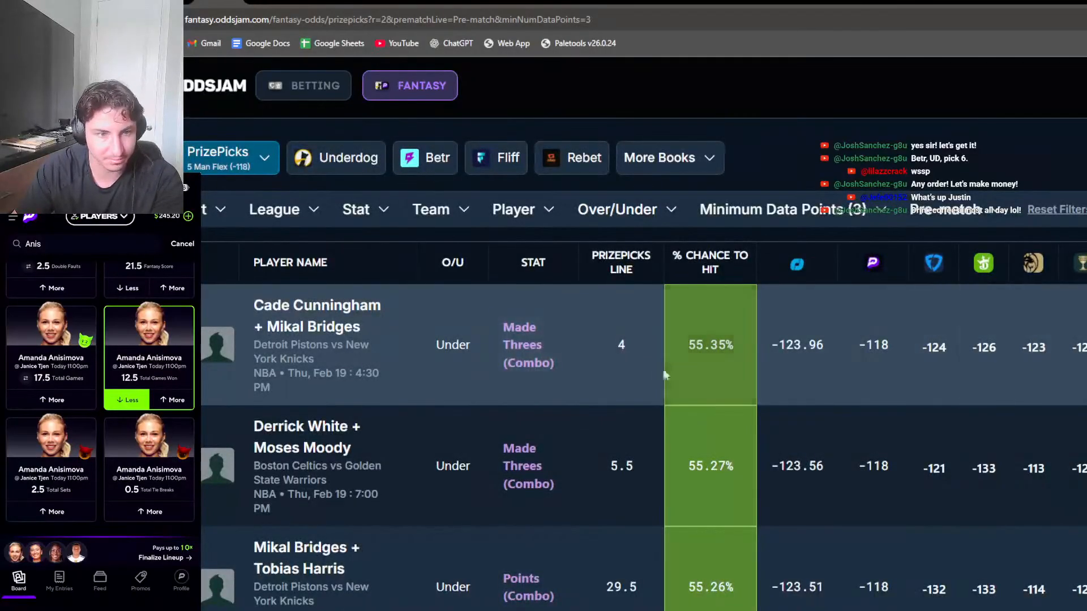
Review the lines, odds and chance to hit of the PrizePicks props with at least 3 data points
scroll(479, 416, down, 10)
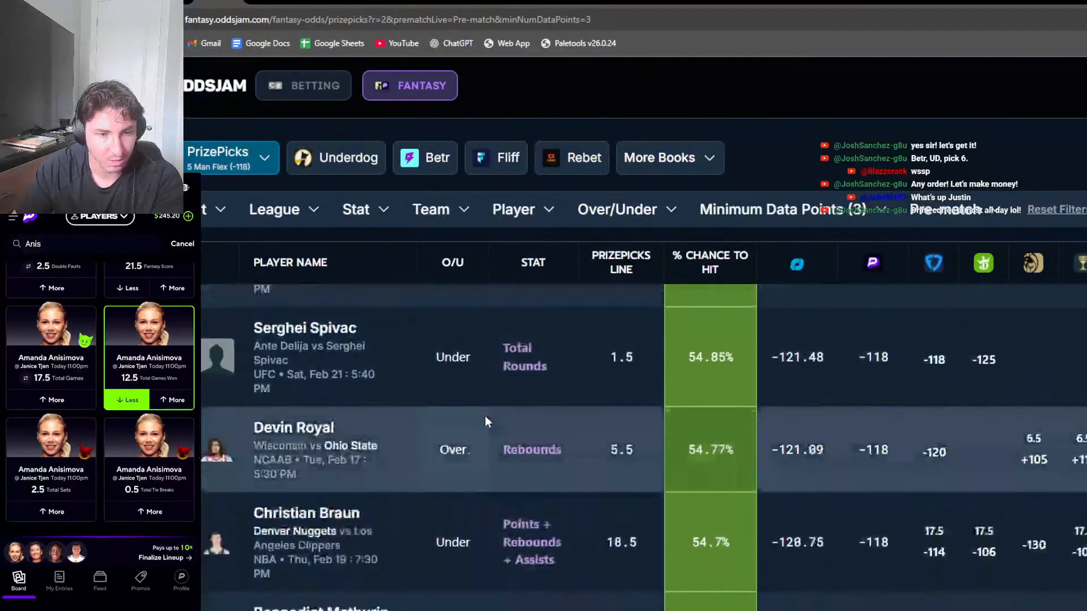
scroll(836, 418, down, 1)
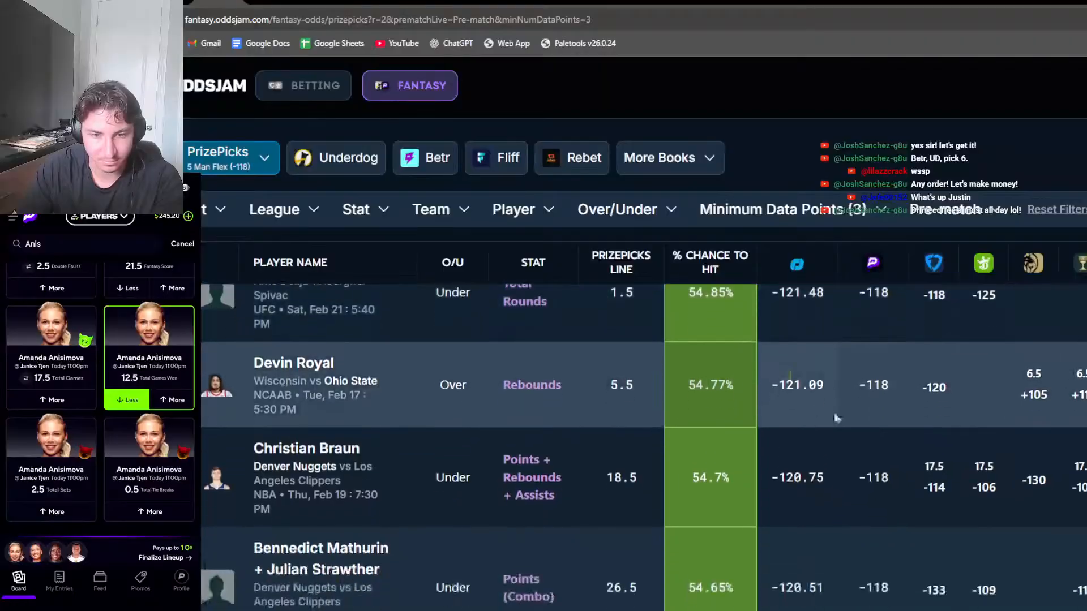
scroll(836, 418, down, 3)
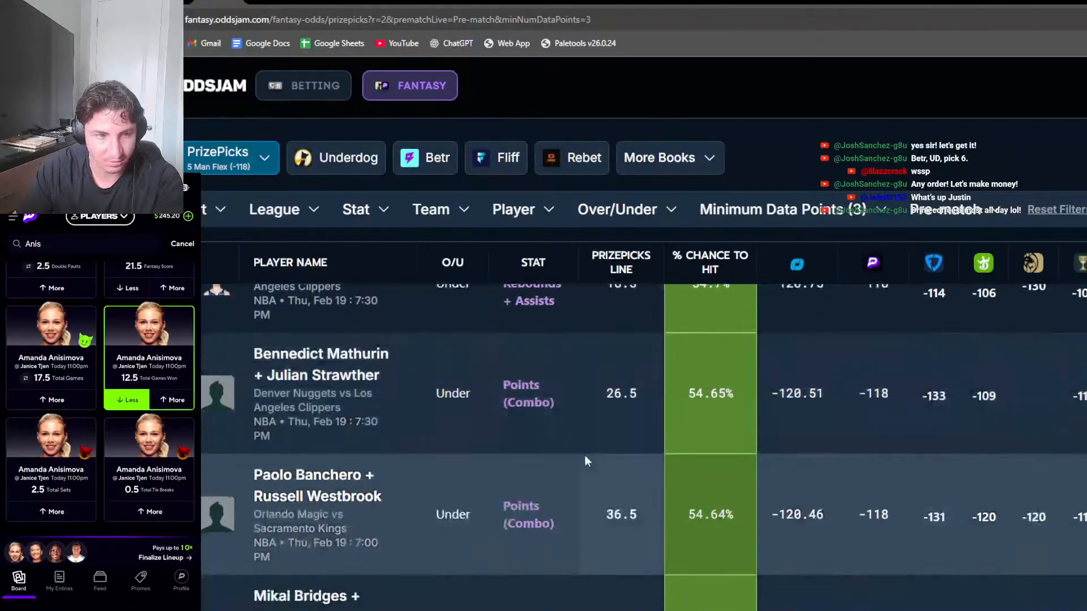
scroll(591, 456, down, 5)
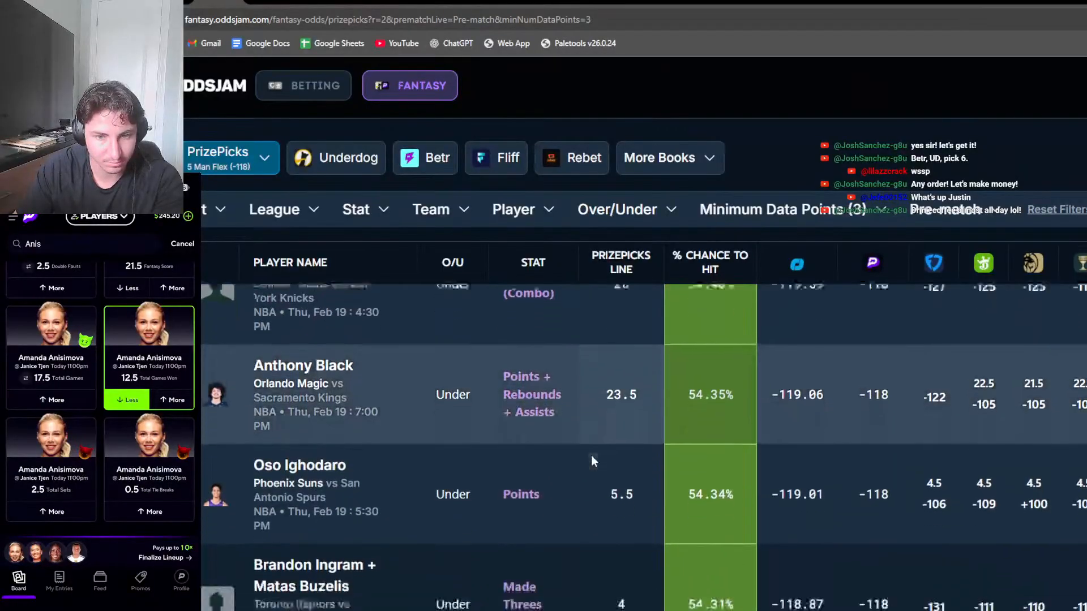
scroll(591, 458, down, 5)
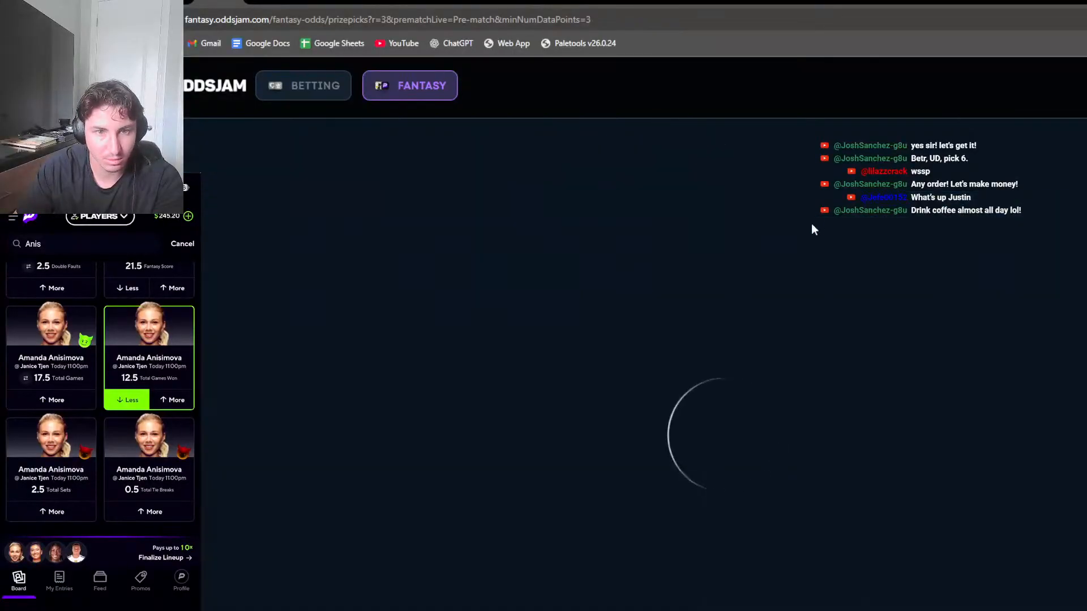
Lower the refreshed PrizePicks board's minimum data points to 2 and examine the props with the highest chance to hit
click(812, 219)
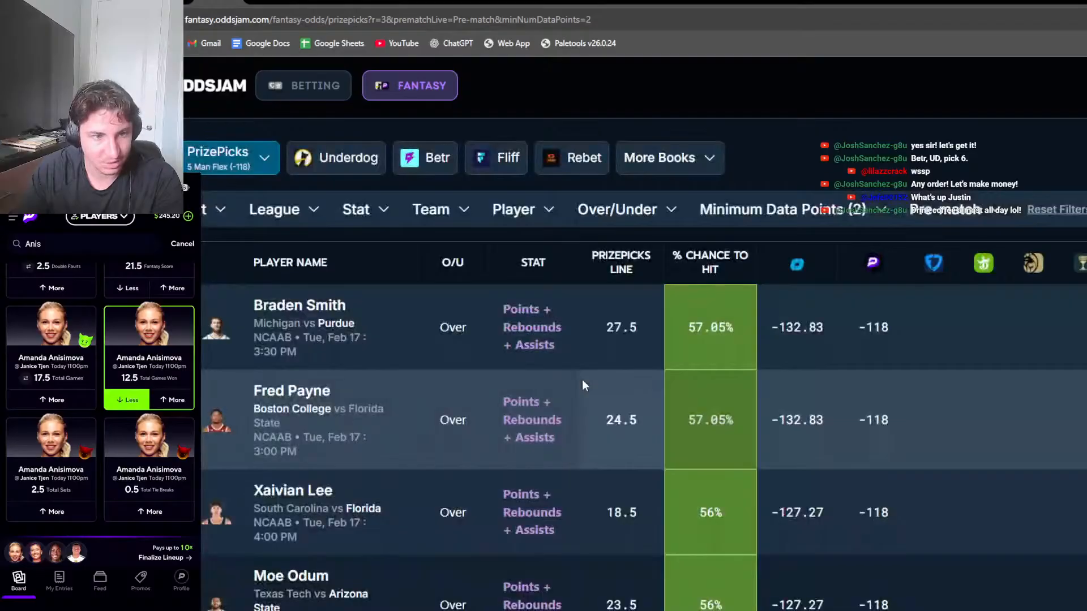
middle_click(637, 350)
scroll(1018, 365, up, 1)
middle_click(1018, 364)
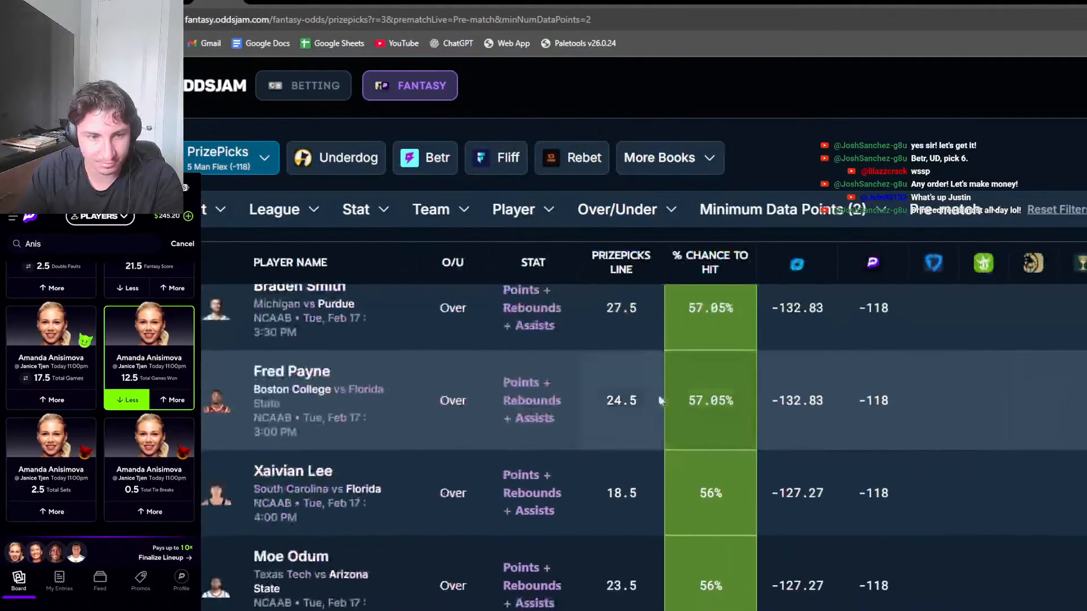
Search the PrizePicks board for Florida props and step through all the Purdue matches
scroll(446, 379, down, 1)
scroll(437, 346, up, 1)
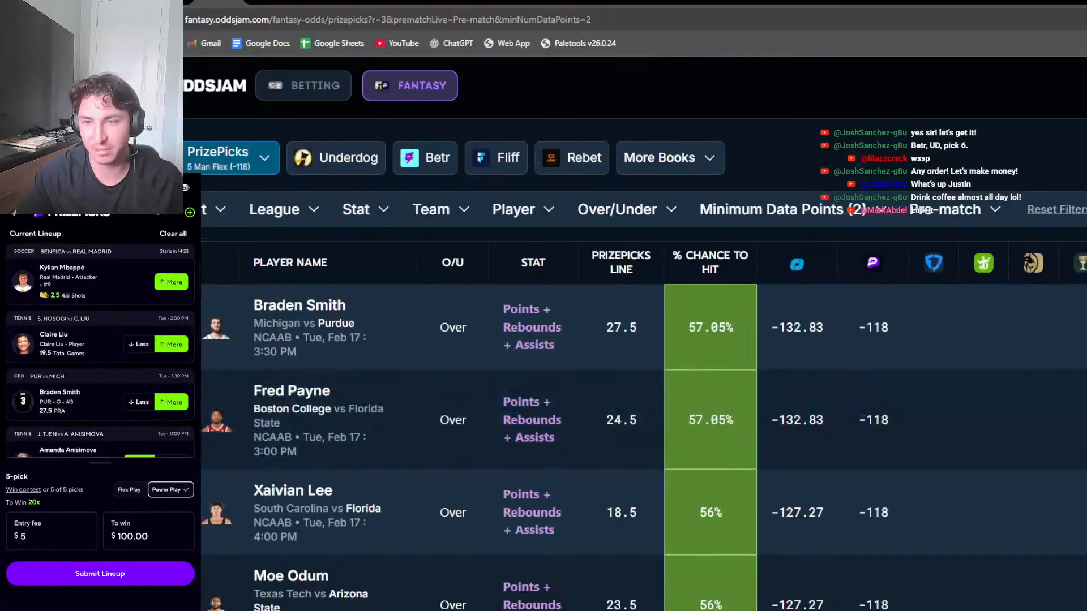
key(ctrl+f)
text(florid)
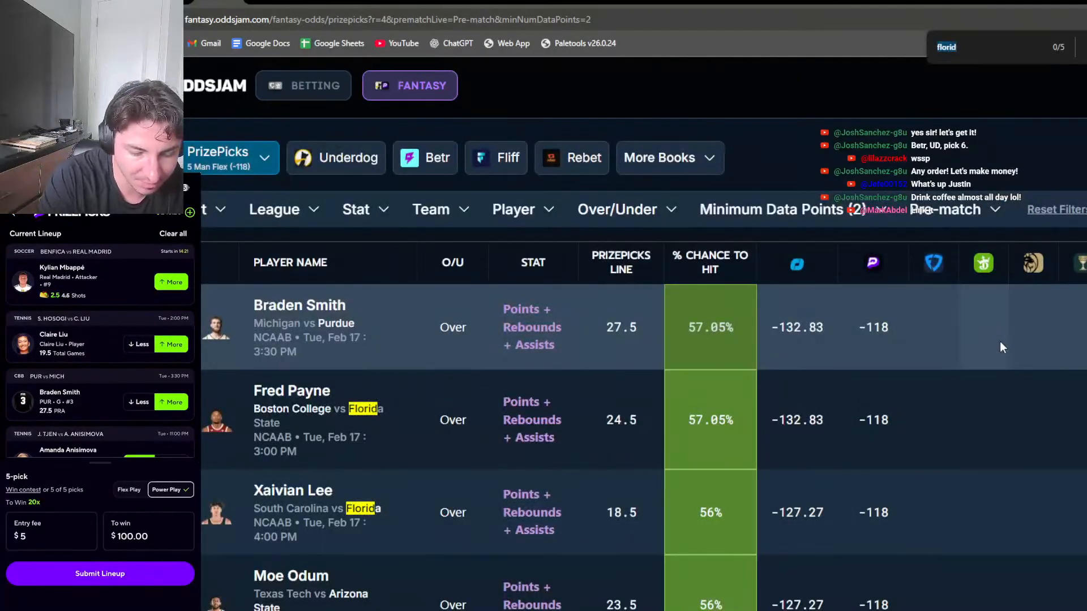
text(purdue)
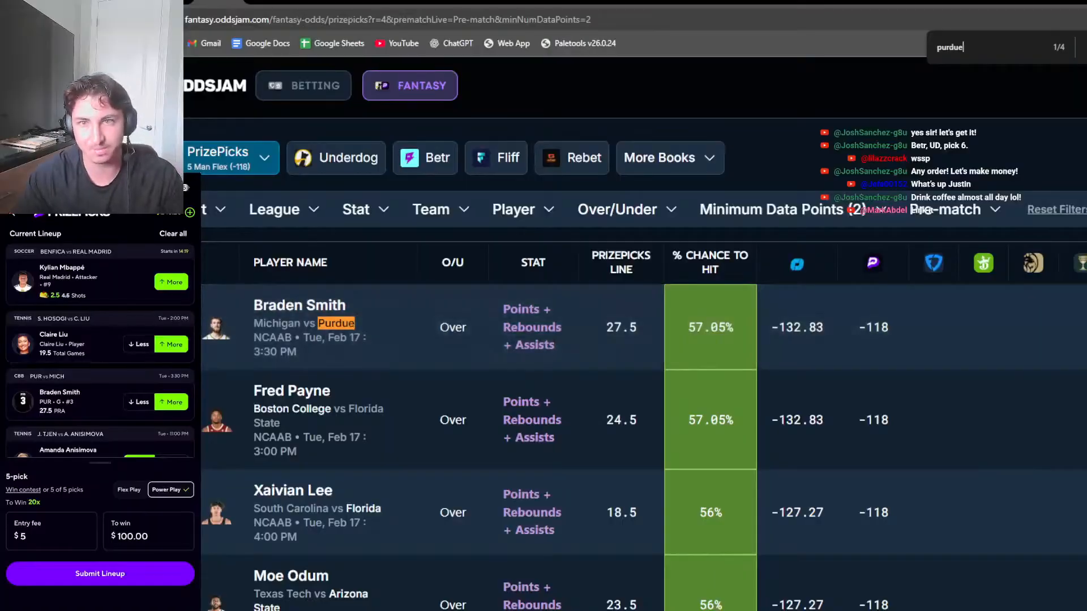
key(Return)
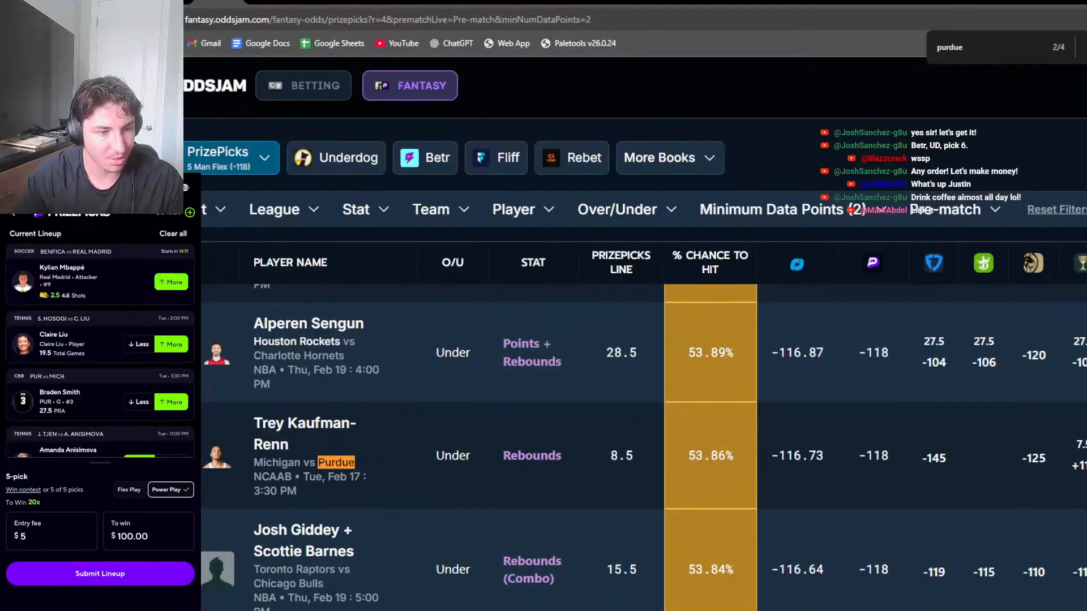
key(Return)
key(Return)
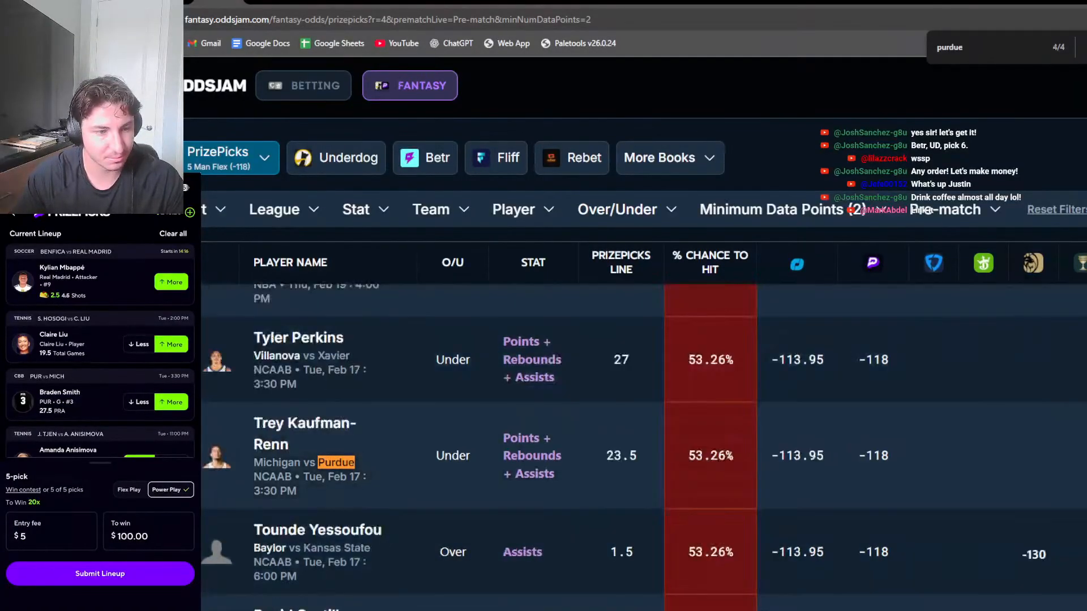
Compare the sportsbook odds for Trey Kaufman-Renn's under 23.5 points + rebounds + assists and under 8.5 rebounds
scroll(643, 447, right, 3)
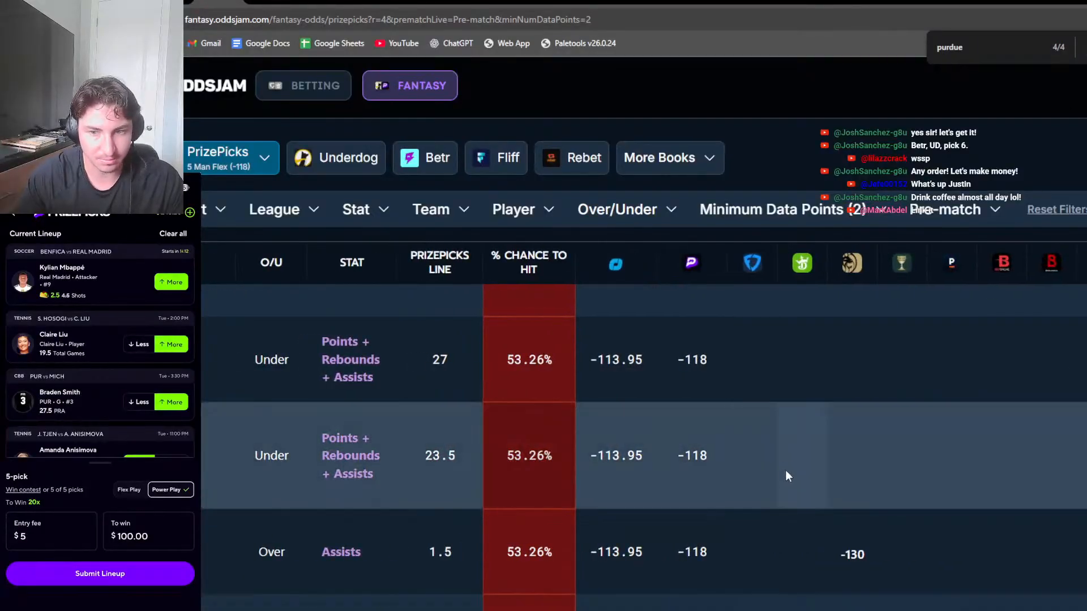
scroll(786, 470, left, 3)
scroll(658, 524, right, 3)
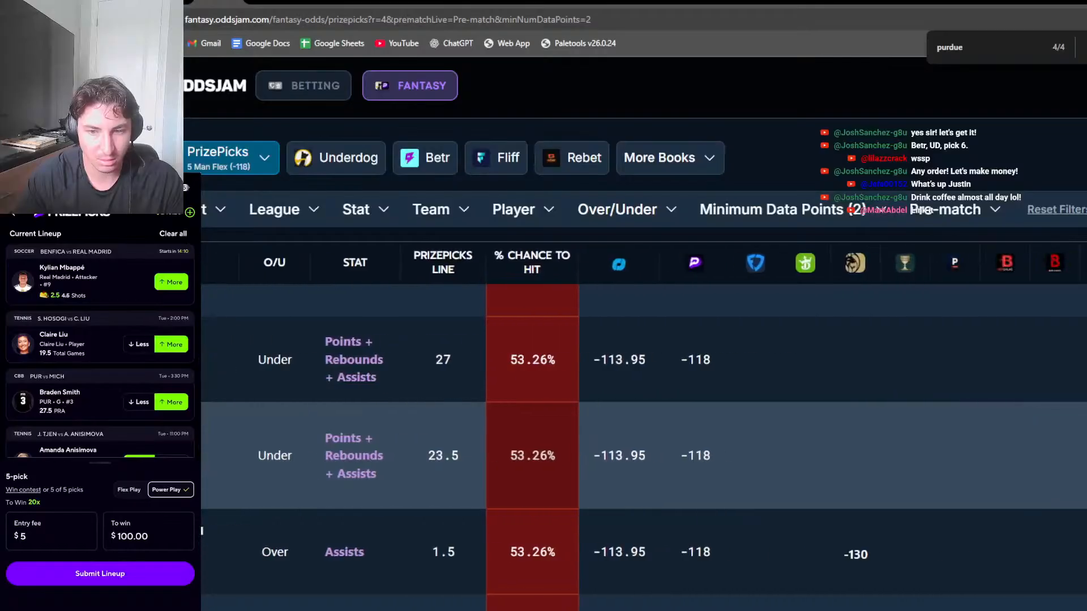
scroll(657, 524, left, 3)
scroll(746, 474, up, 2)
scroll(747, 473, up, 1)
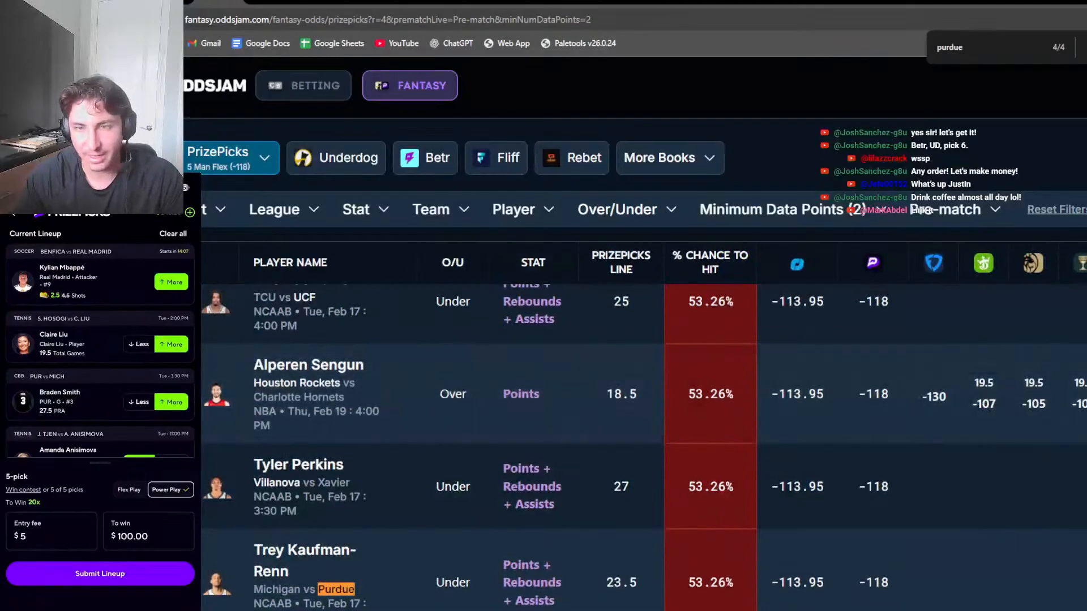
key(Return)
key(Return)
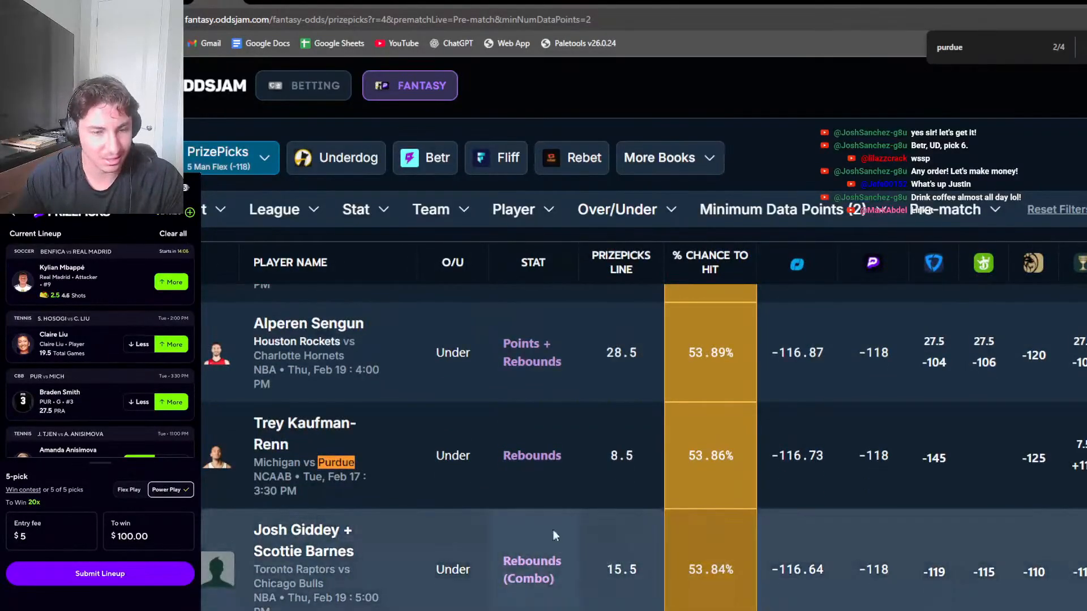
scroll(629, 493, right, 3)
scroll(373, 468, left, 3)
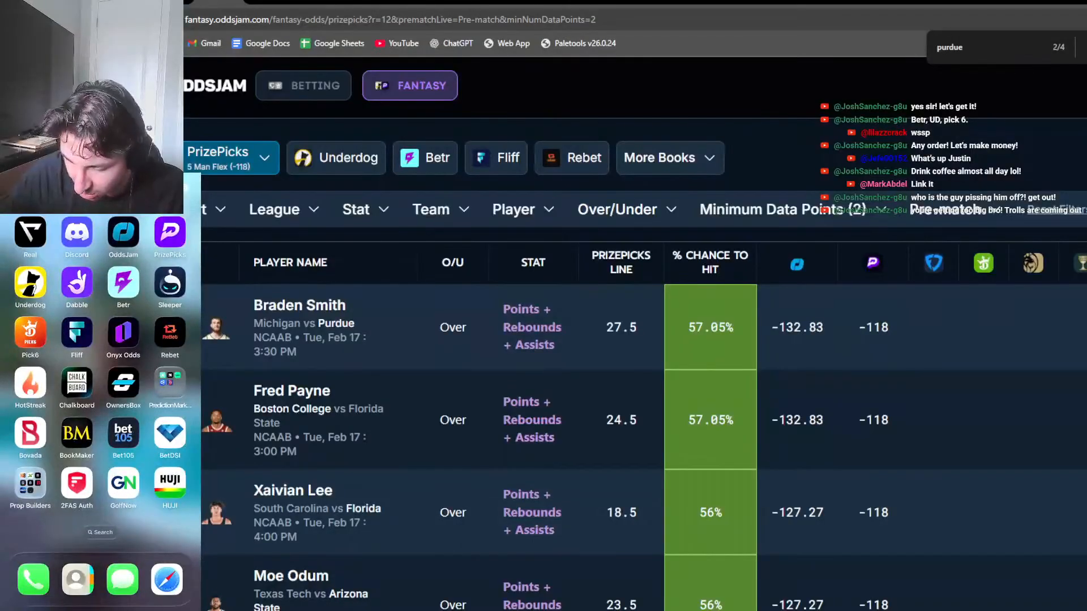
Open the Underdog fantasy board and switch Sharp Money's sportsbook filter from PrizePicks to Underdog Fantasy
click(332, 162)
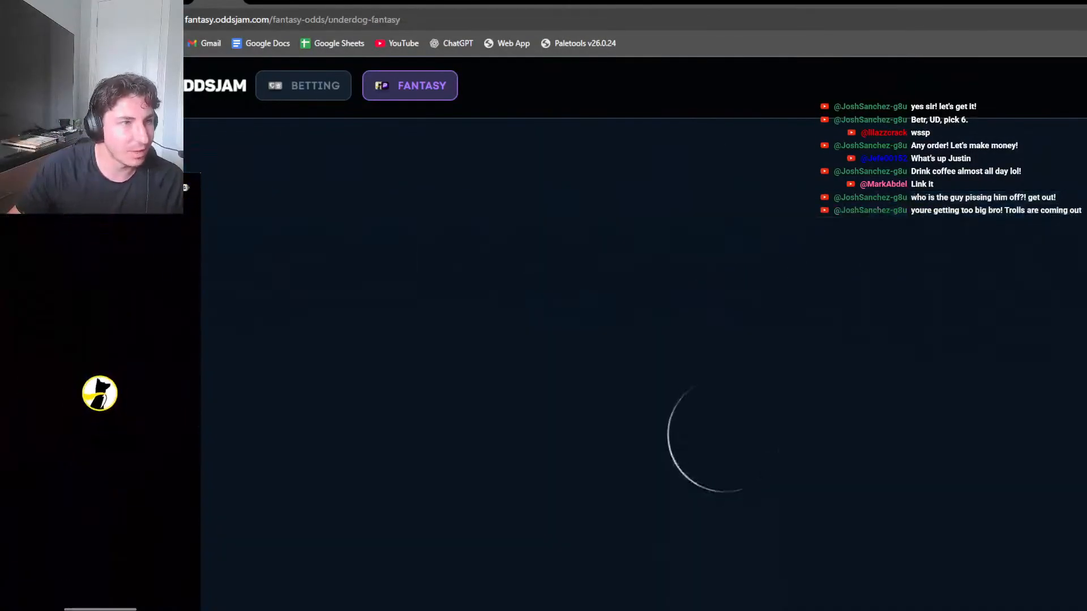
click(1058, 169)
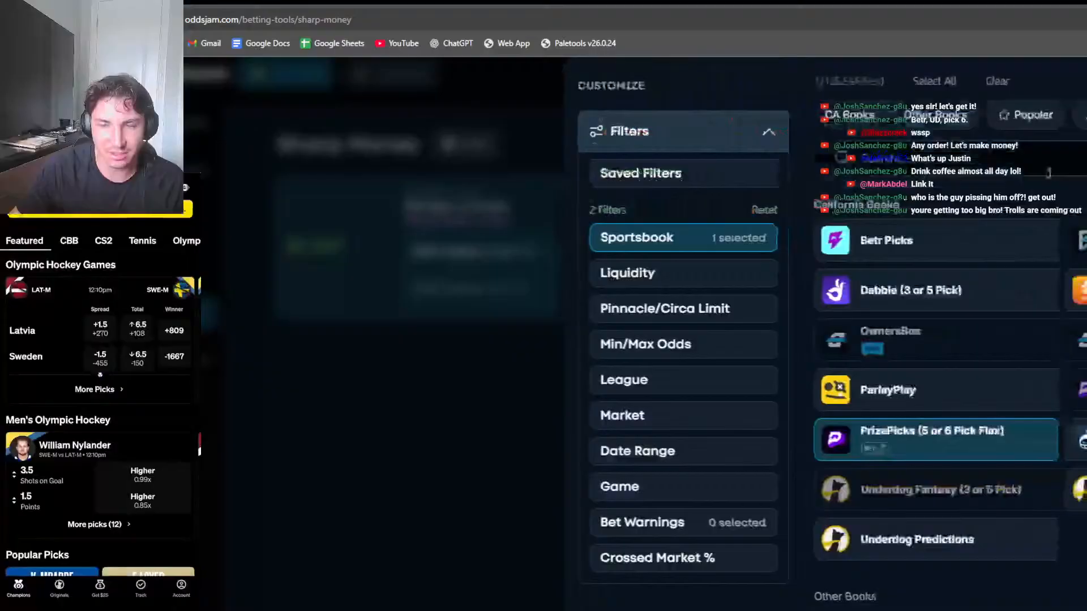
click(972, 457)
click(1079, 490)
key(Escape)
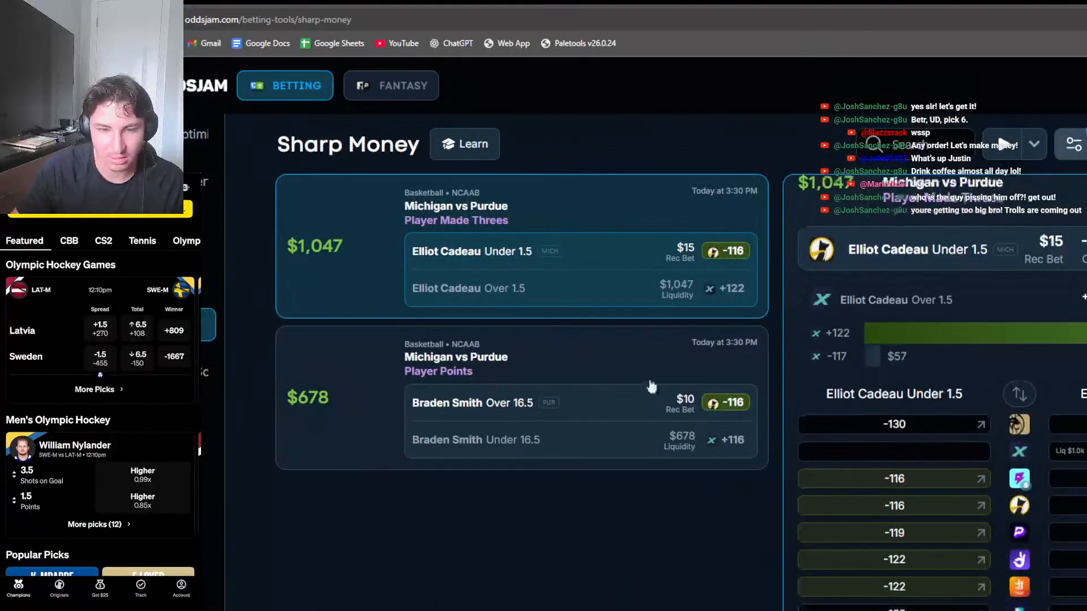
Compare the sportsbook odds for the Sharp Money pick Braden Smith over 16.5 points
click(651, 383)
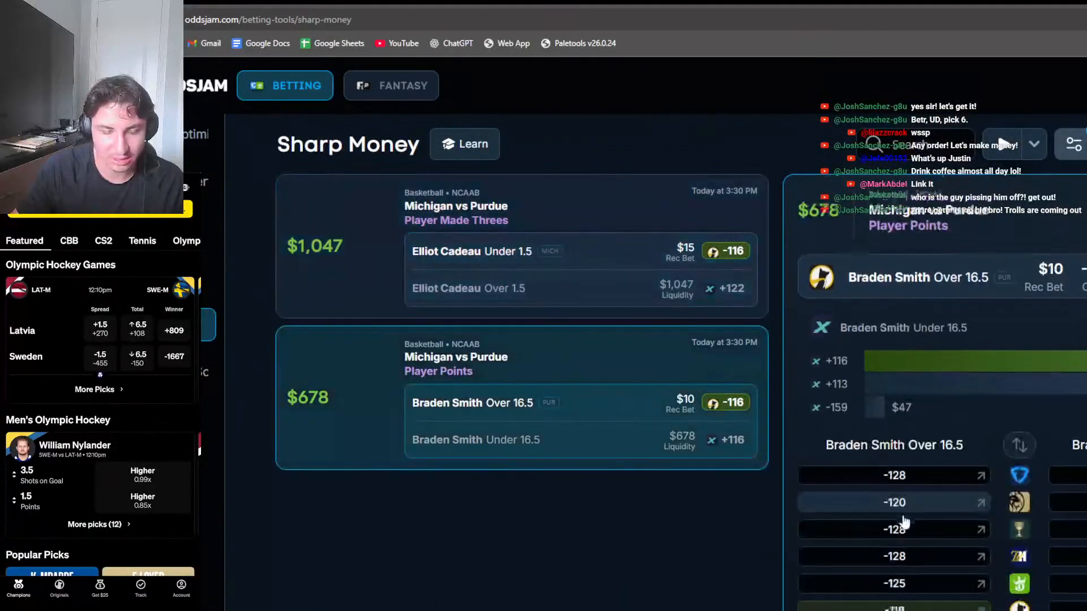
scroll(946, 538, down, 3)
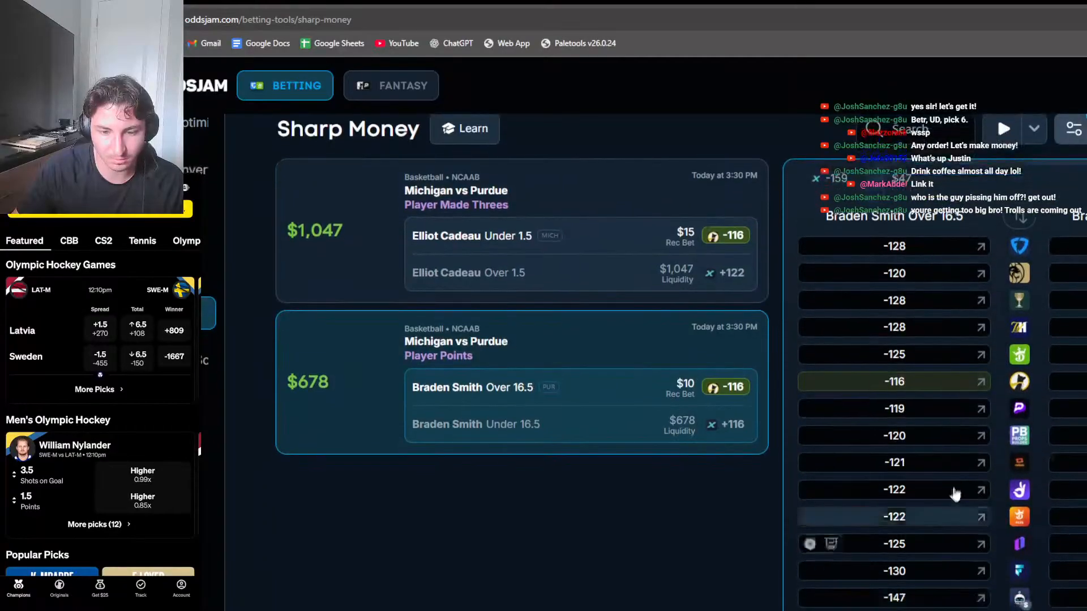
scroll(957, 496, up, 4)
Switch to the +EV tool and replace PrizePicks with Underdog Fantasy (6 Pick) in its sportsbook filter
click(180, 4)
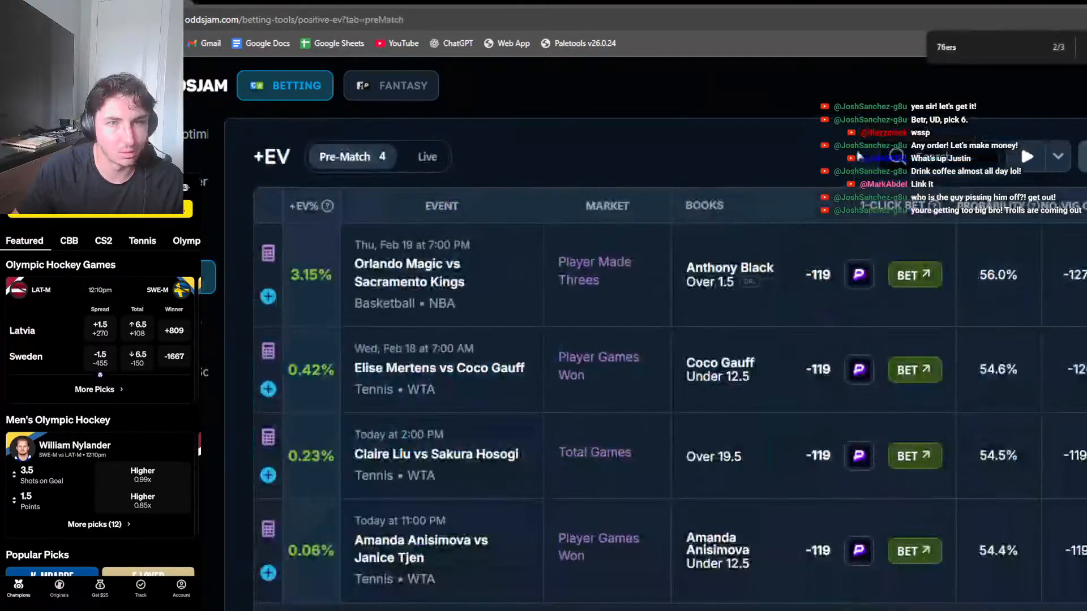
click(1083, 159)
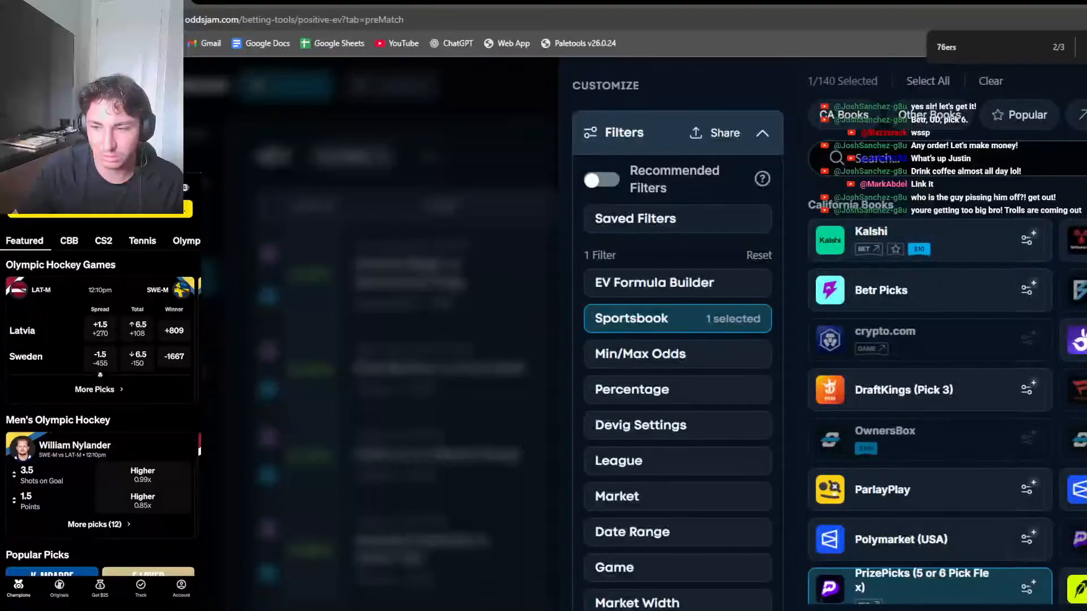
scroll(1064, 462, down, 1)
click(969, 525)
scroll(1002, 402, up, 1)
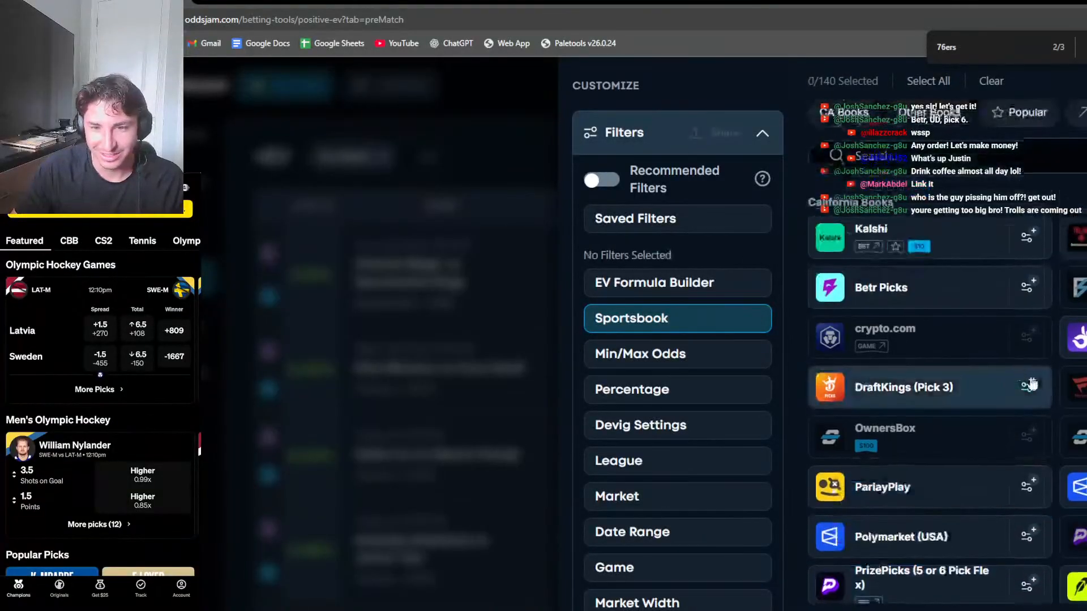
scroll(1048, 391, down, 5)
click(996, 368)
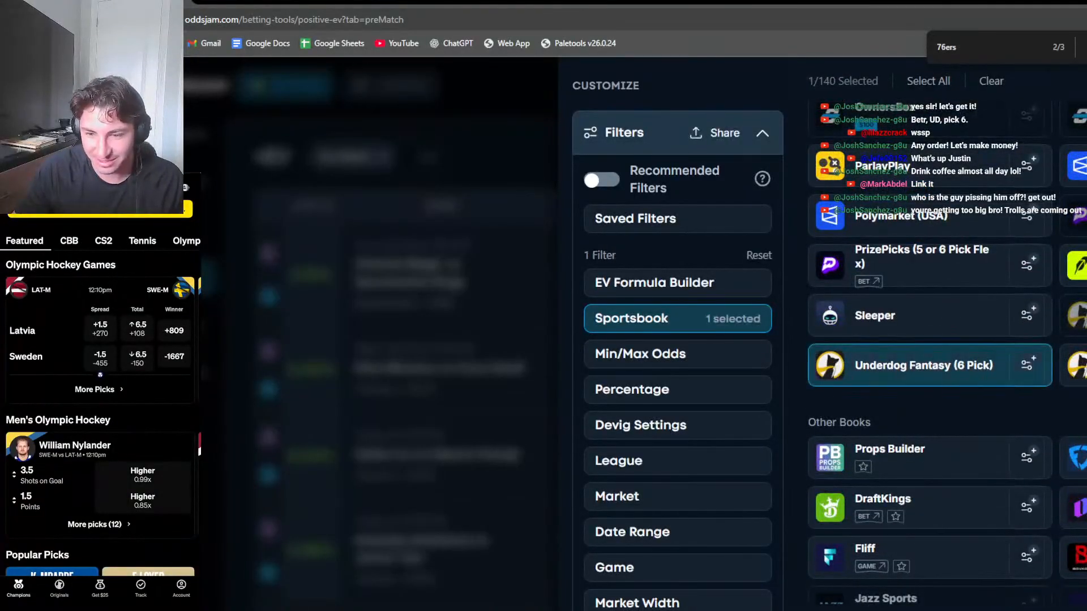
key(Escape)
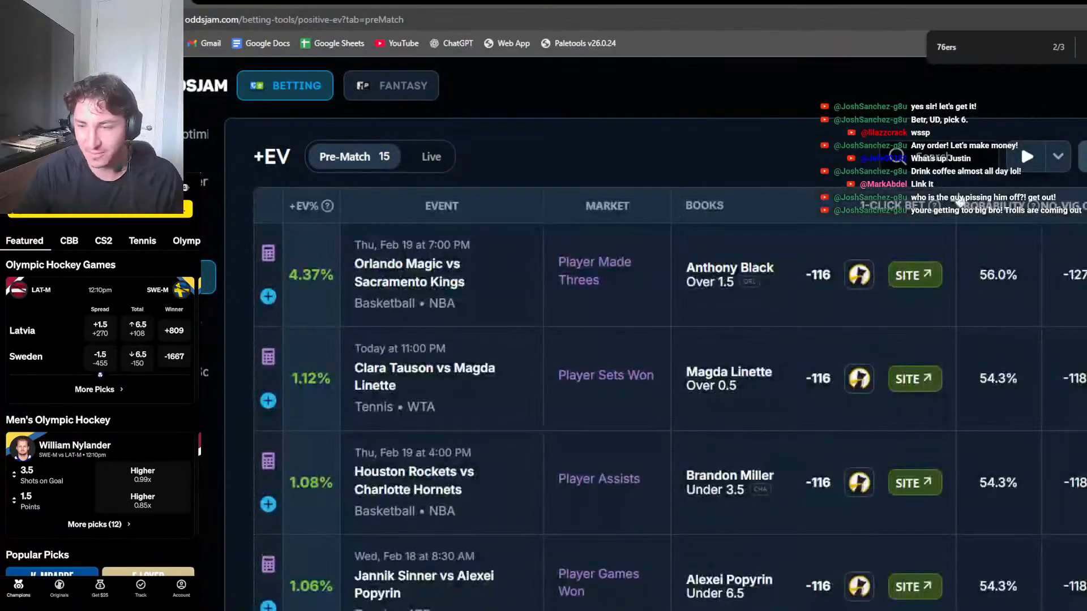
Examine the odds across sportsbooks for Anthony Black over 1.5 made threes in Orlando Magic vs Sacramento Kings
click(655, 313)
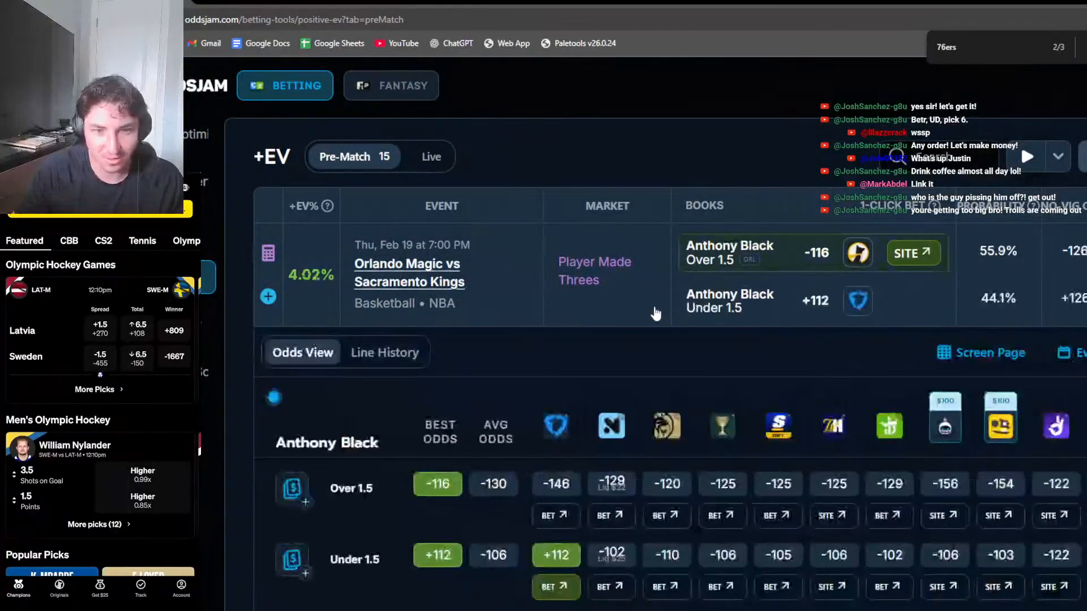
click(656, 314)
scroll(652, 340, down, 1)
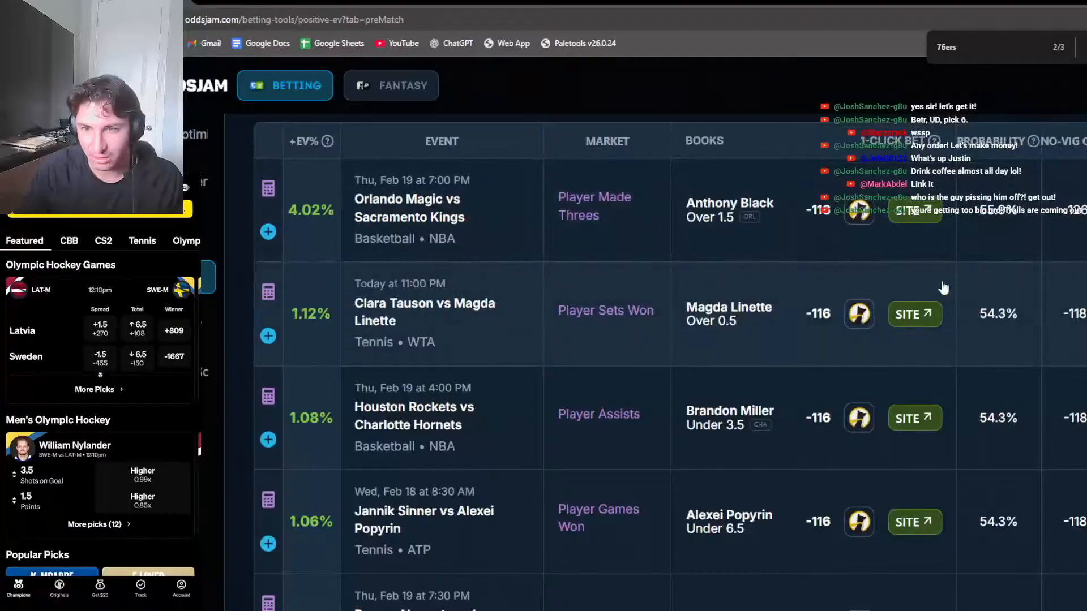
scroll(944, 288, up, 1)
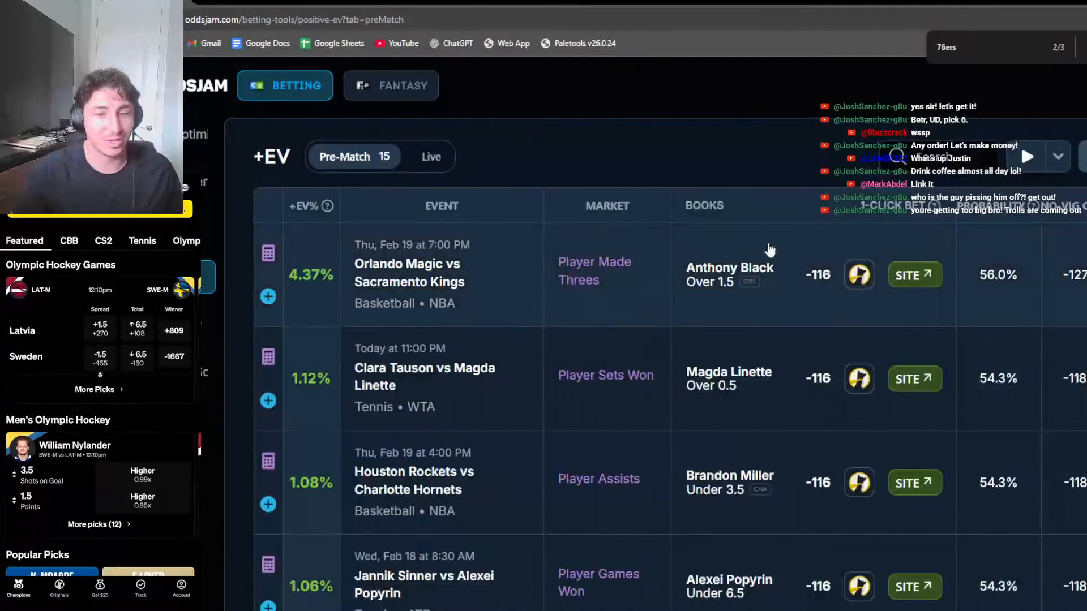
click(768, 251)
scroll(761, 302, down, 1)
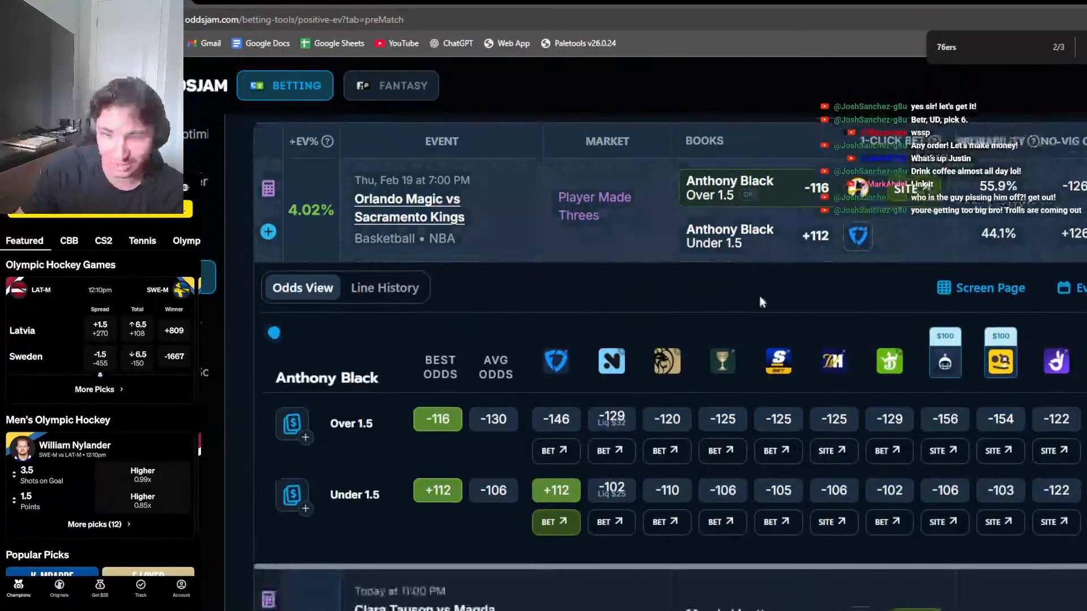
scroll(759, 294, down, 1)
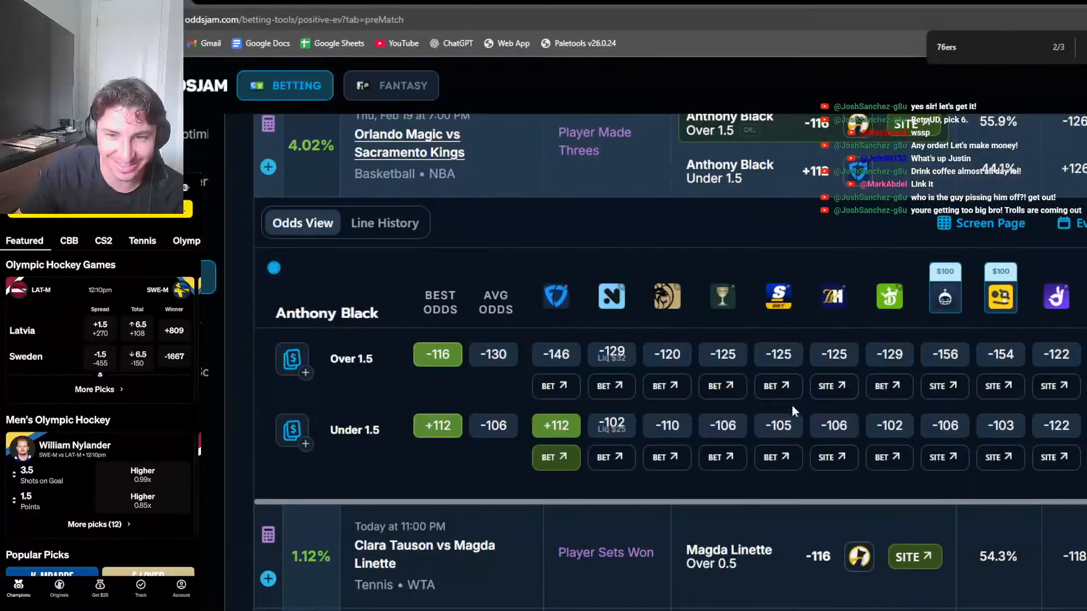
scroll(793, 406, right, 4)
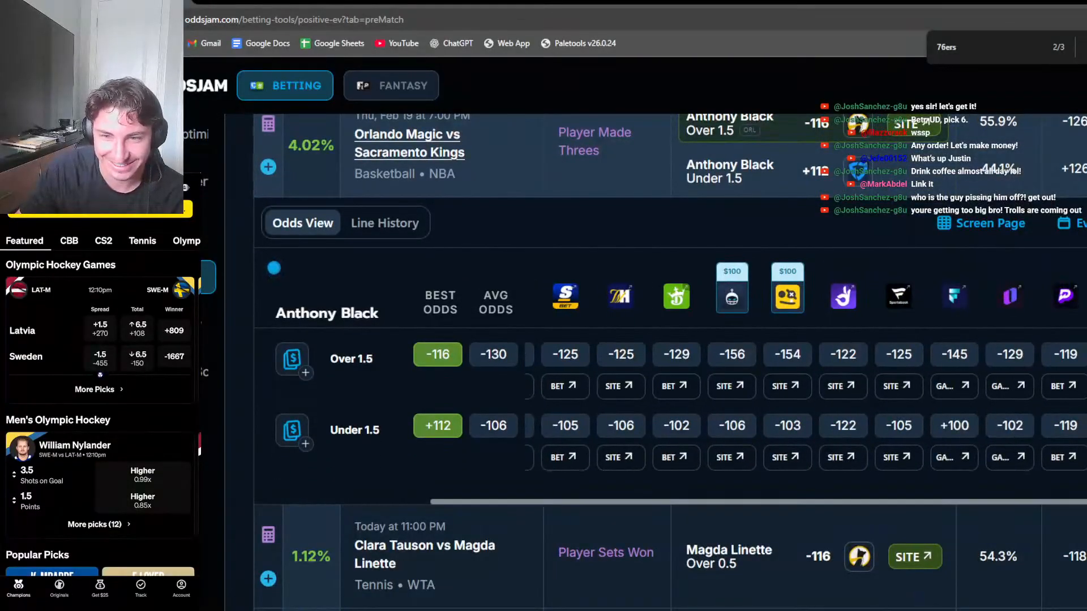
scroll(617, 376, left, 3)
click(634, 181)
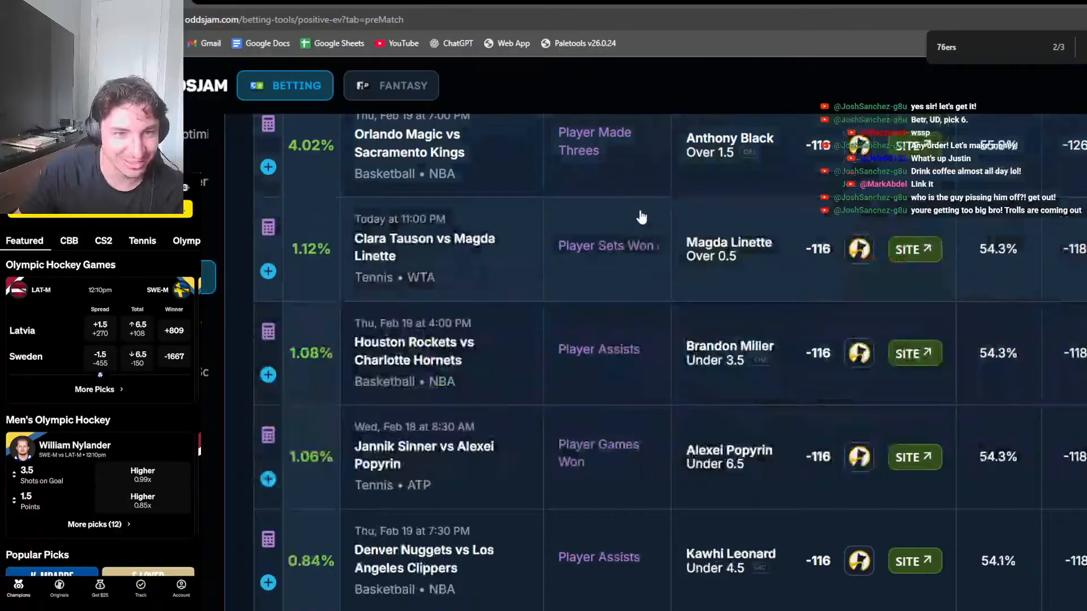
Compare the sportsbook odds for Magda Linette over 0.5 sets won and Brandon Miller under 3.5 assists
click(650, 250)
scroll(649, 330, down, 1)
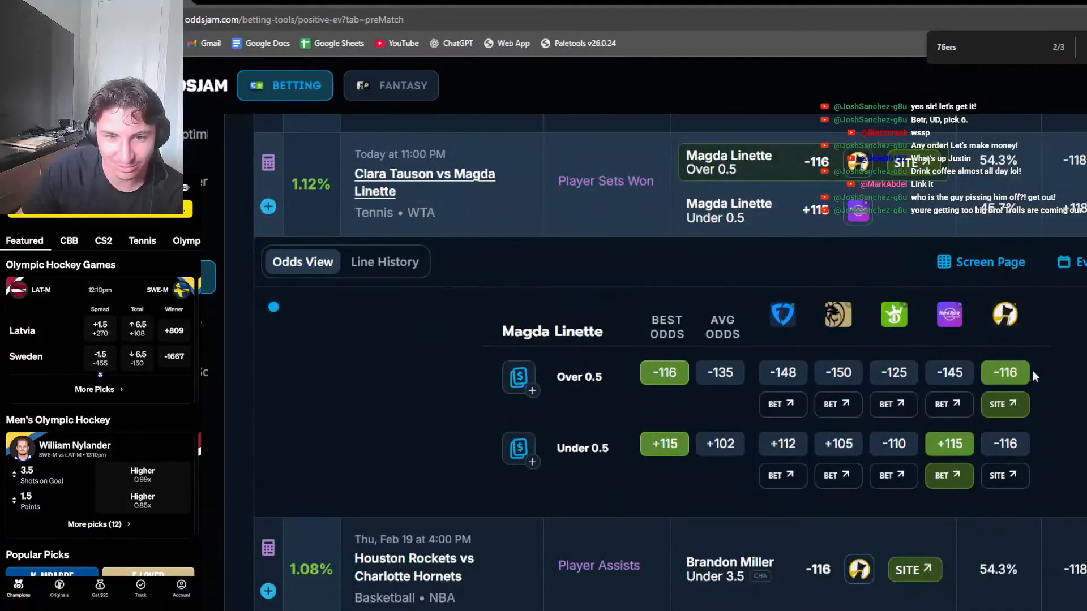
click(646, 214)
click(672, 280)
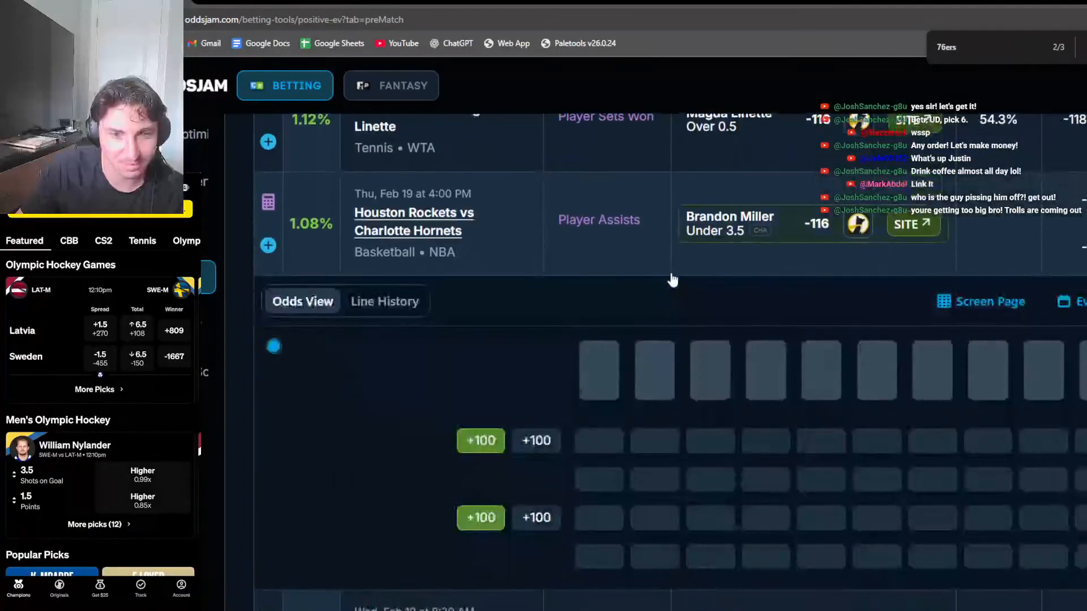
scroll(731, 418, right, 2)
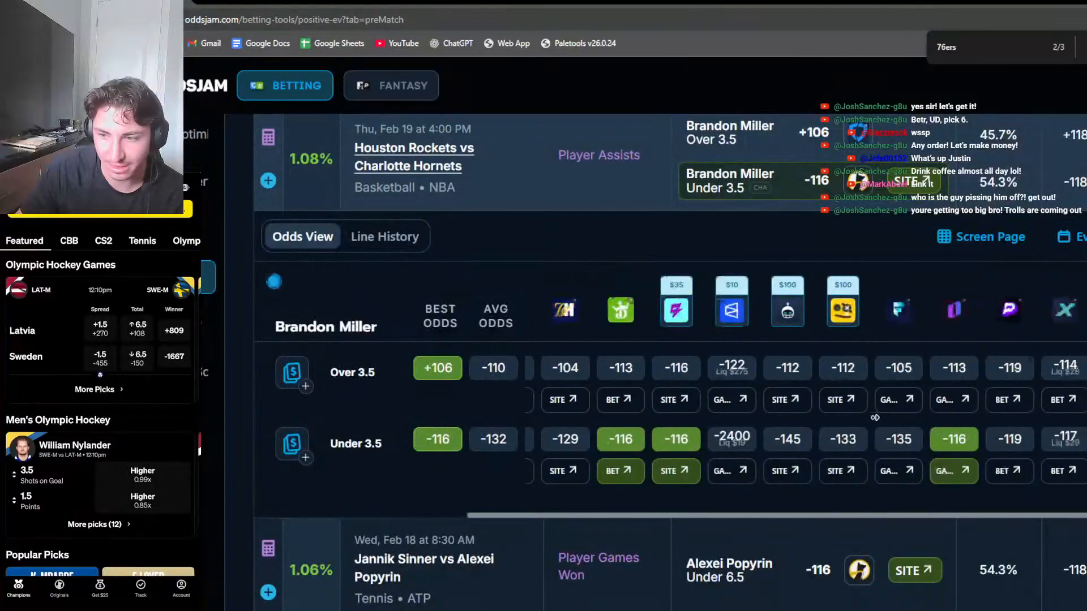
scroll(617, 294, left, 3)
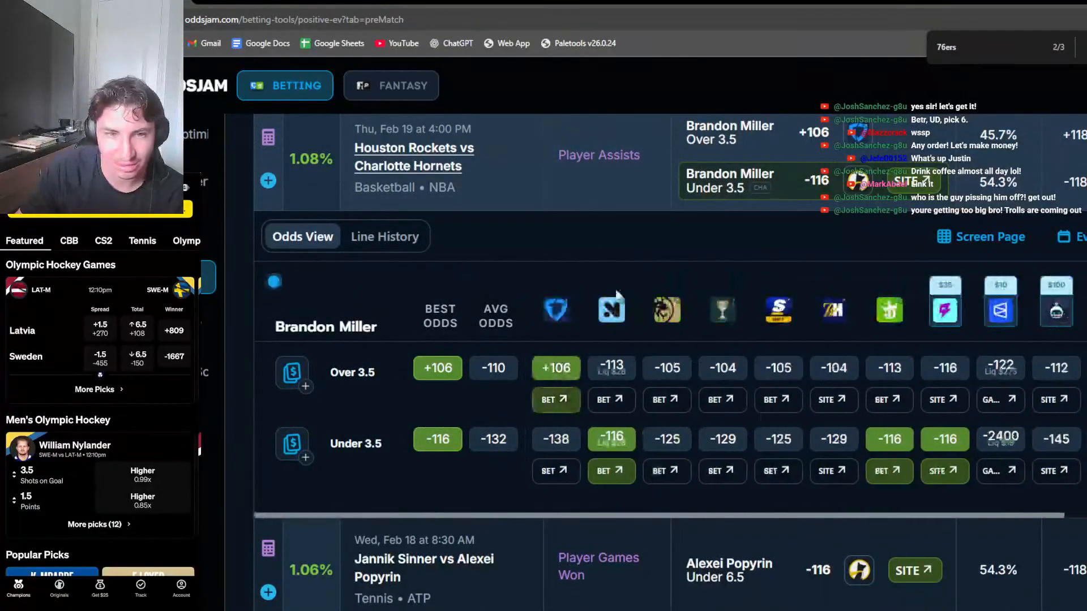
click(640, 192)
Check the sportsbook odds for Alexei Popyrin under 6.5 games won and recheck Magda Linette over 0.5 sets won
click(649, 272)
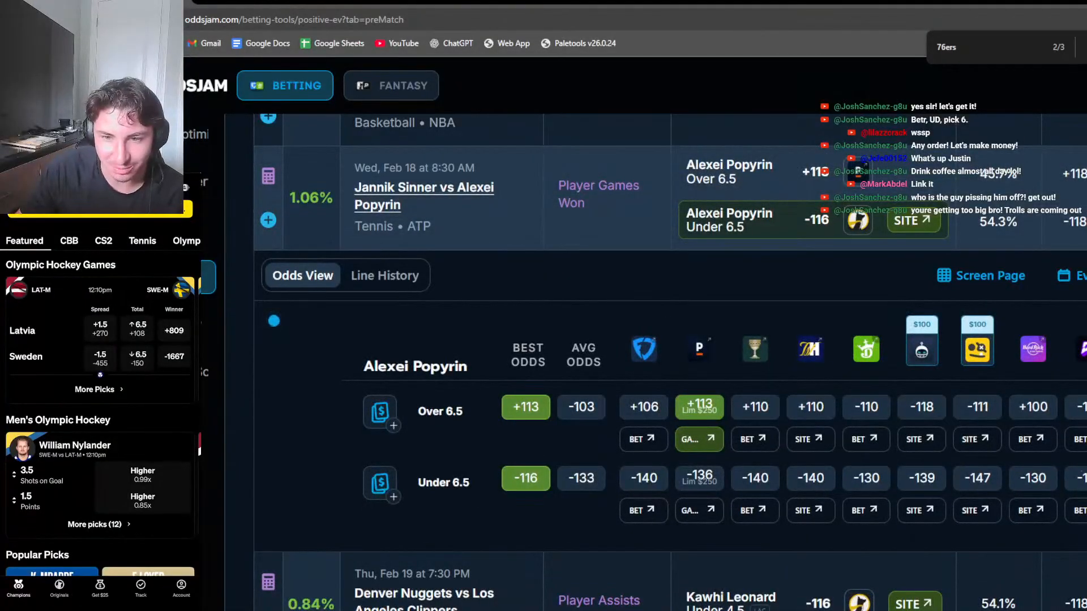
scroll(634, 266, up, 5)
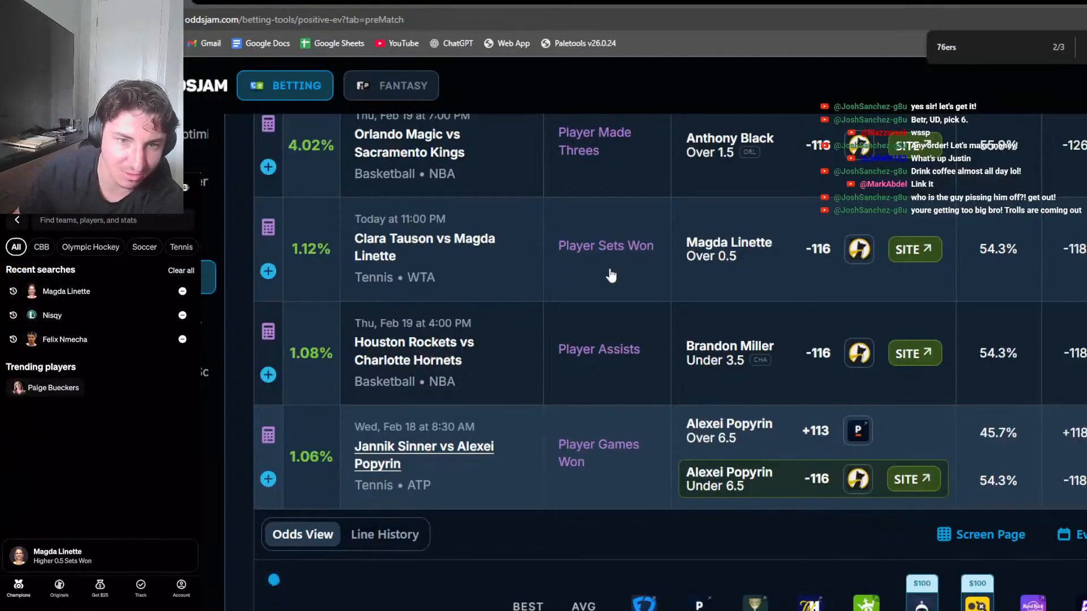
click(611, 276)
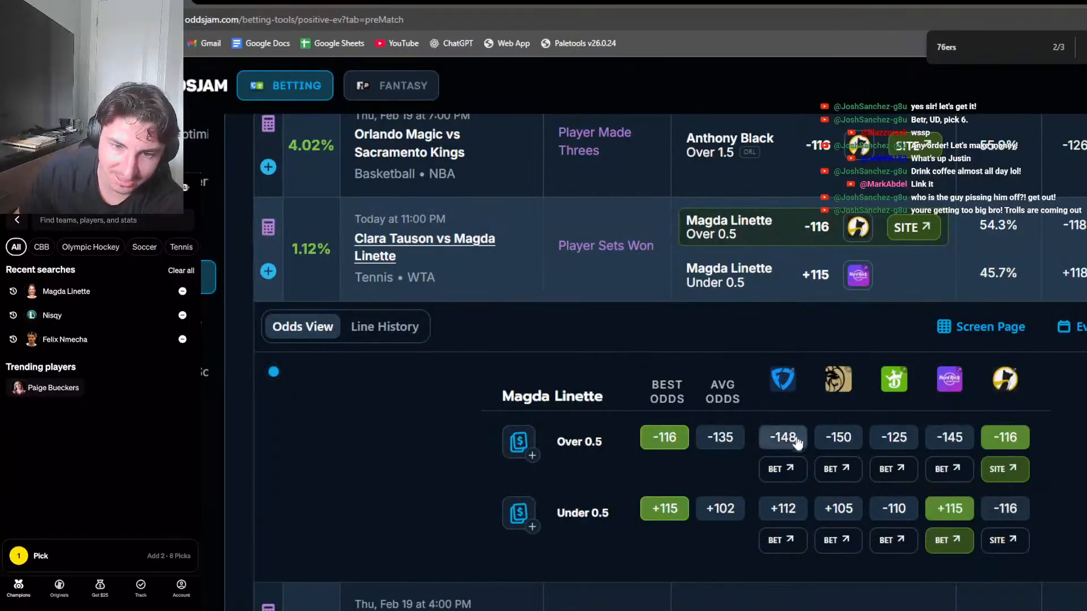
click(653, 301)
scroll(657, 340, down, 3)
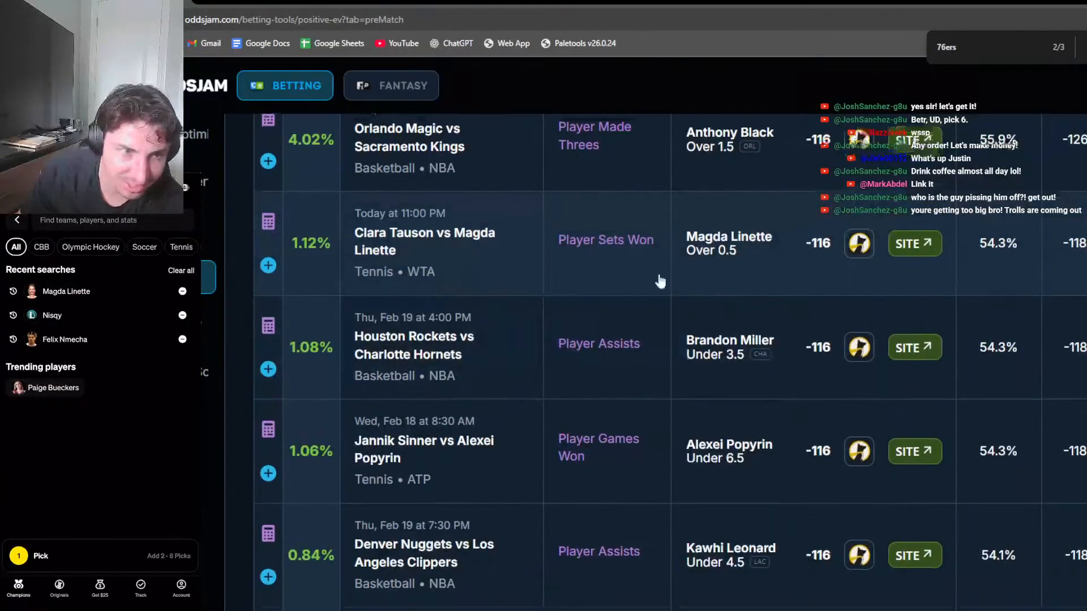
Open the odds for Alexei Popyrin's games won, find the player in Underdog and add Lower 6.5 Games Won to the entry
click(648, 395)
scroll(651, 363, down, 1)
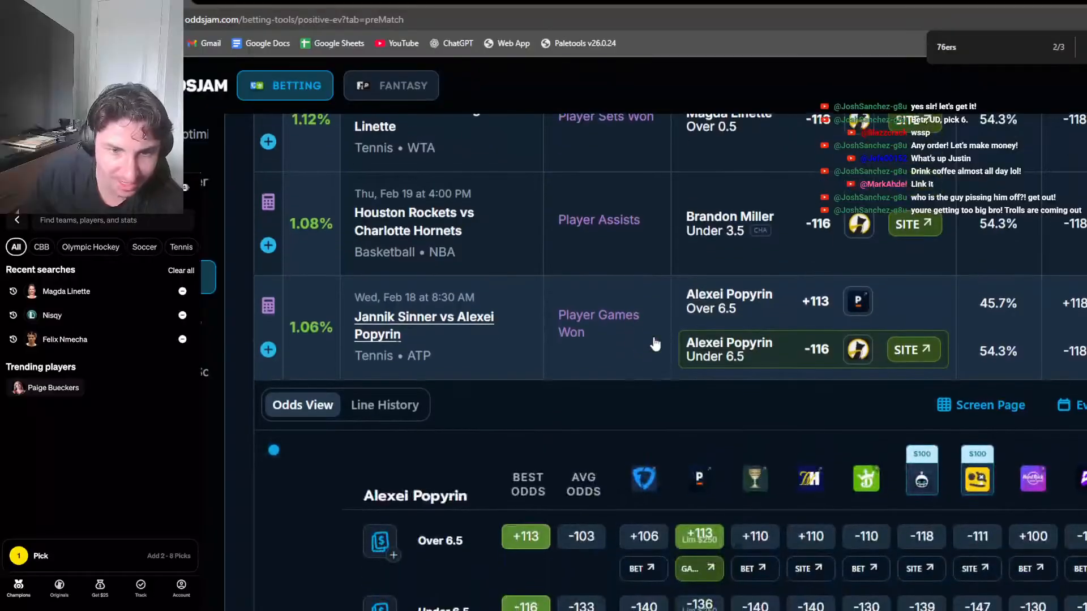
text(Popyrin)
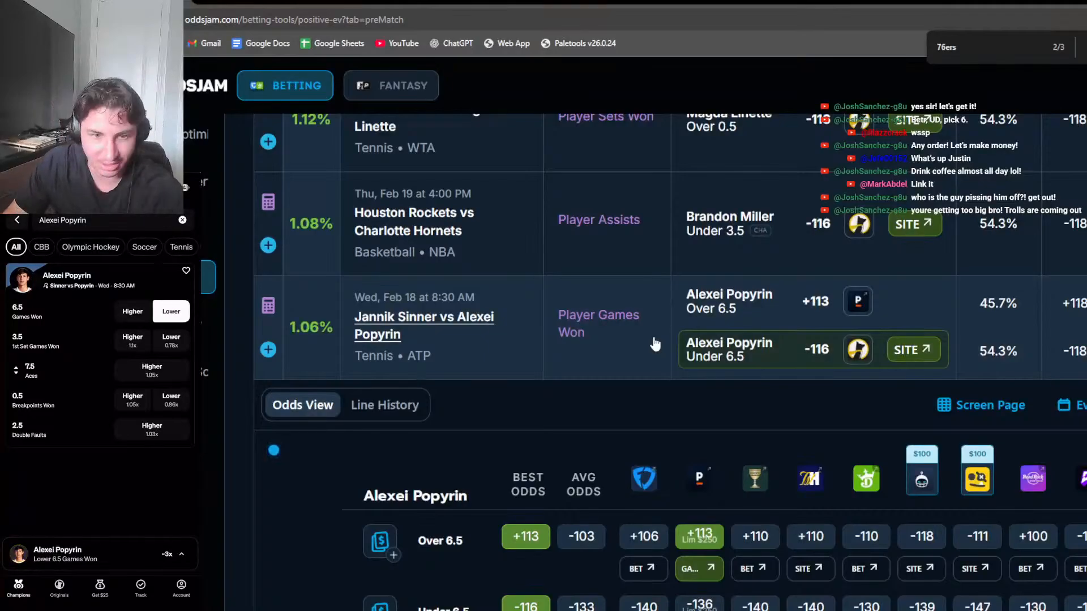
click(654, 346)
Check the sportsbook odds for Kawhi Leonard under 4.5 assists and Daniil Medvedev over 12.5 games won
scroll(646, 352, down, 2)
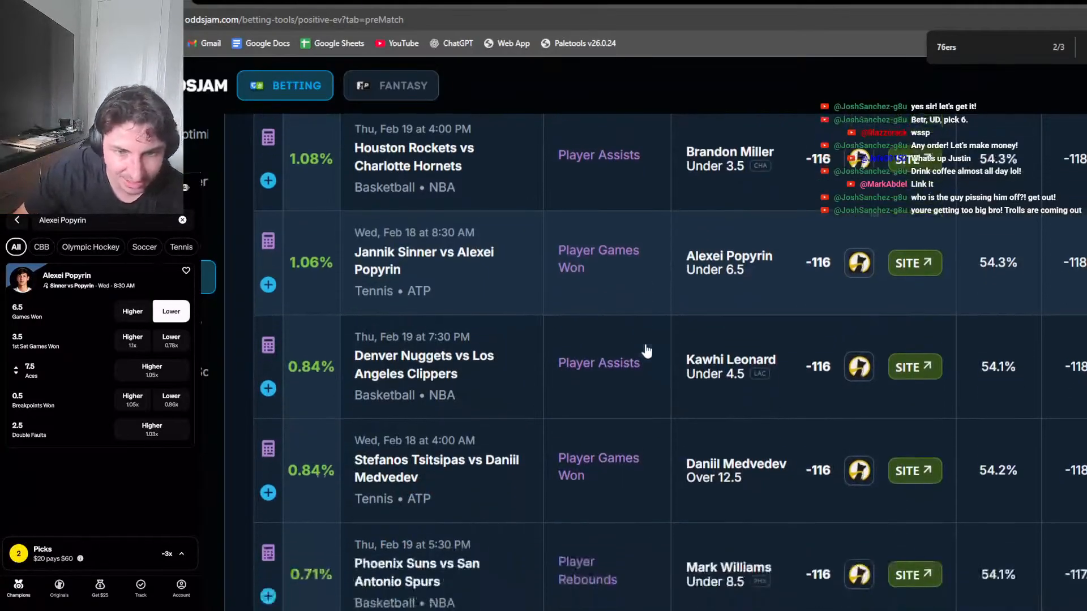
click(640, 357)
scroll(906, 567, right, 5)
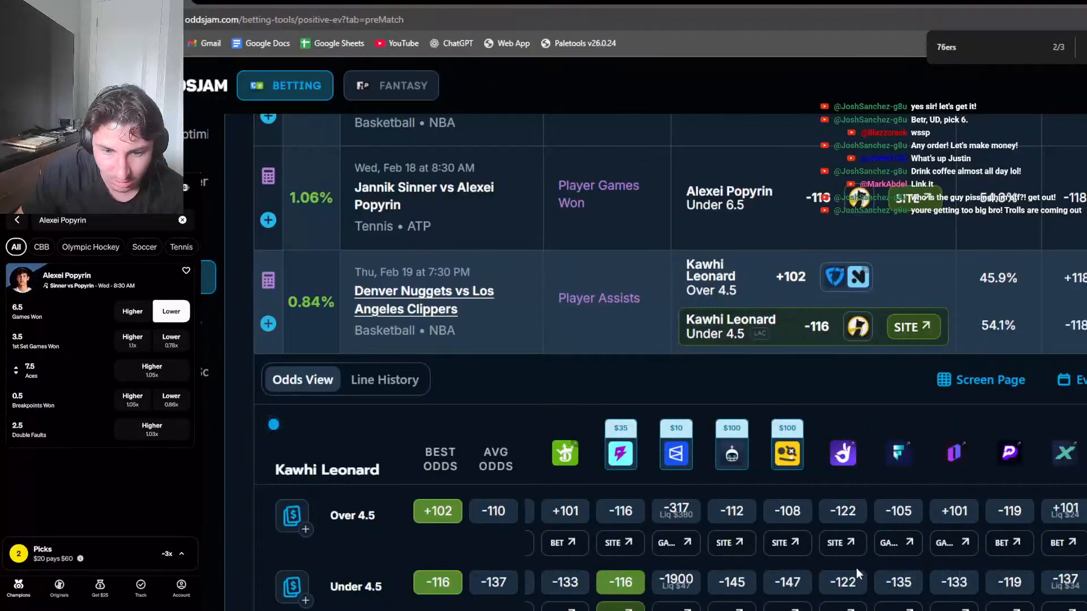
click(660, 335)
scroll(643, 399, down, 1)
click(645, 388)
scroll(679, 450, down, 1)
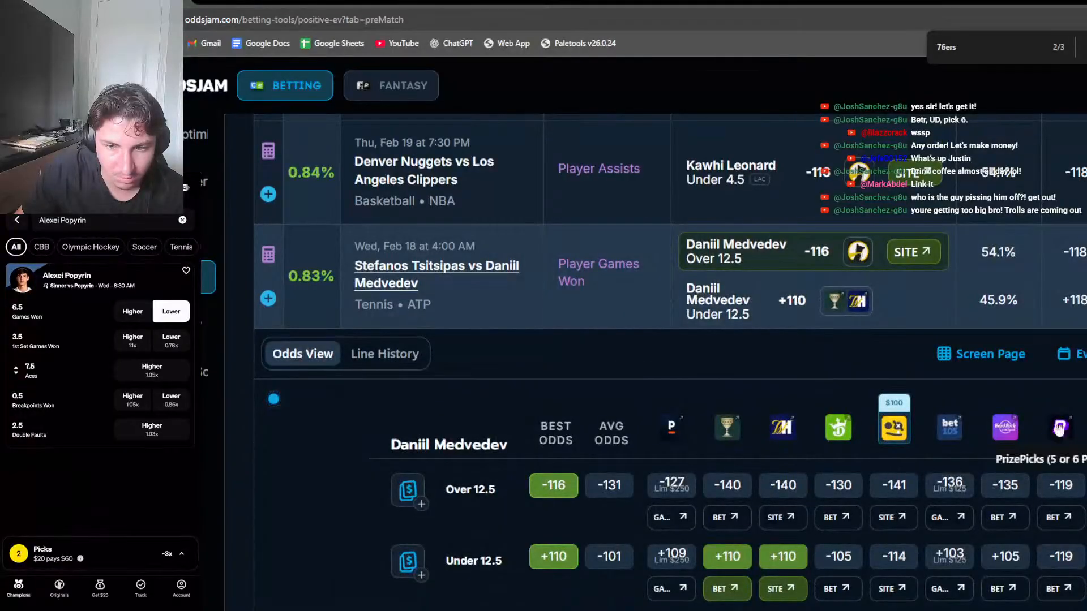
click(670, 323)
Check the sportsbook odds for Mark Williams under 8.5 rebounds in Phoenix Suns vs San Antonio Spurs
scroll(670, 322, down, 2)
click(654, 291)
scroll(719, 430, down, 1)
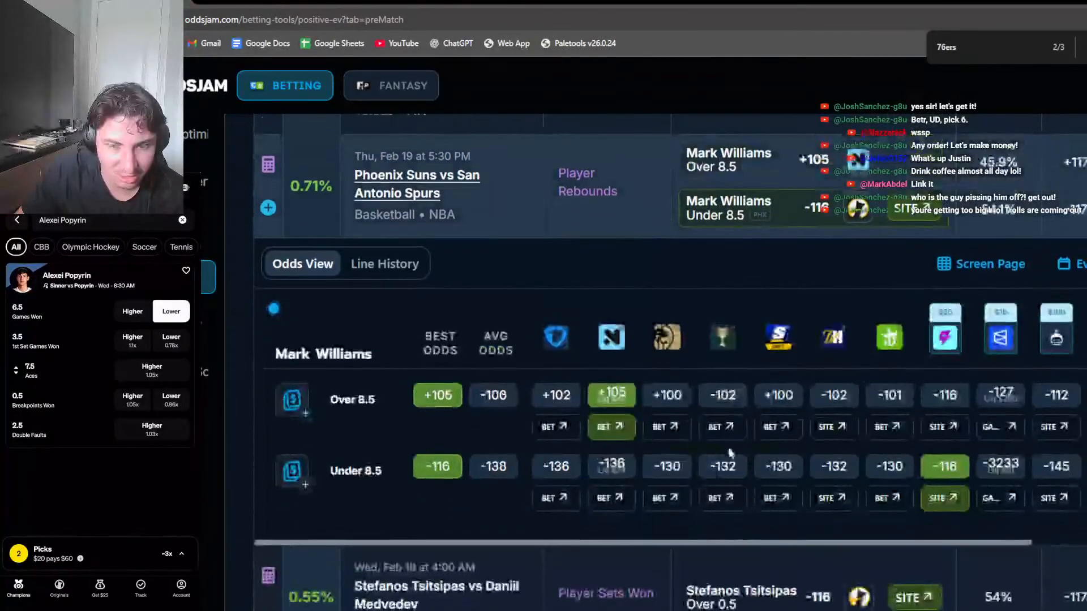
scroll(731, 445, right, 5)
click(657, 212)
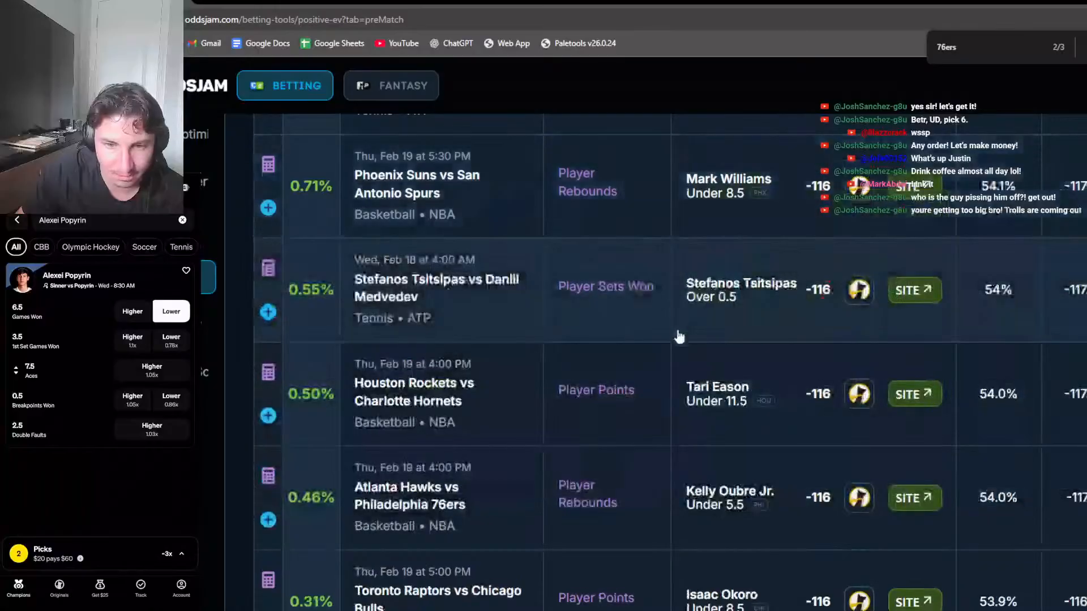
Review the odds for Stefanos Tsitsipas over 0.5 sets won and add Higher 0.5 Sets Won to the Underdog entry
click(677, 308)
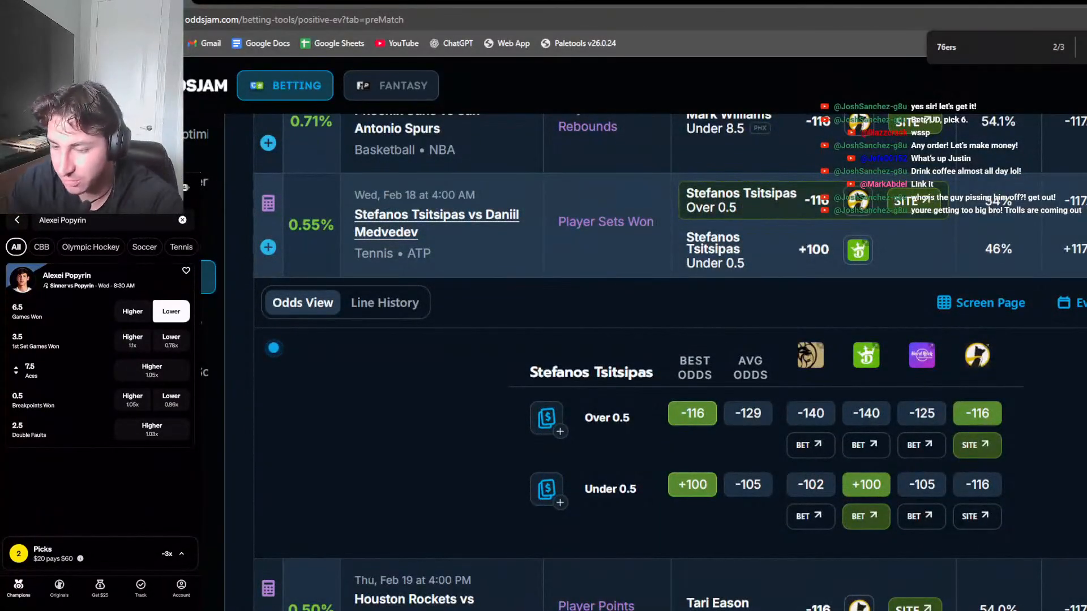
click(183, 220)
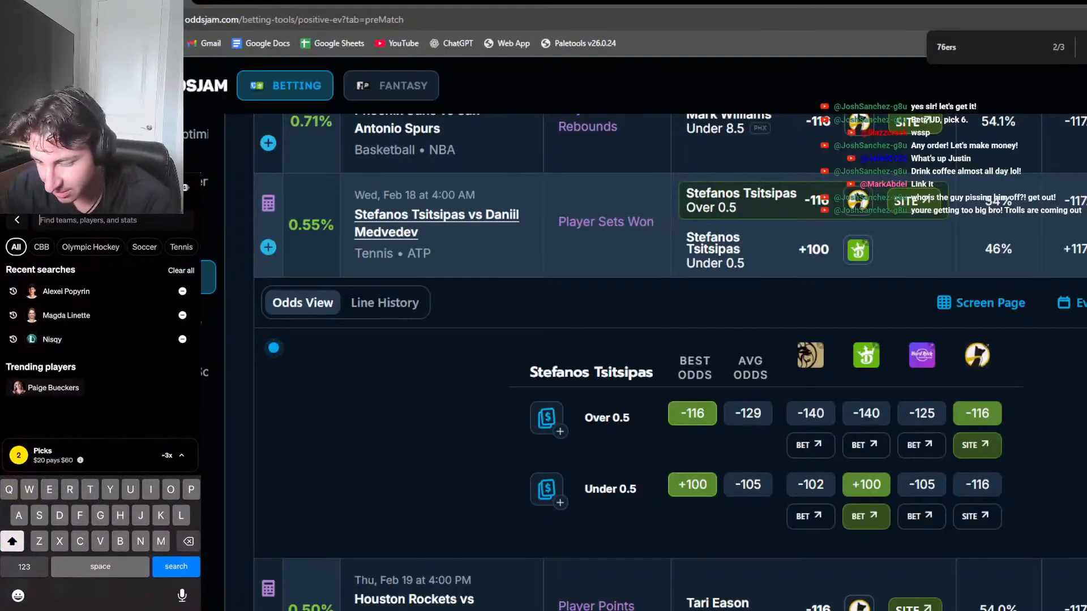
text(Tsis)
click(73, 269)
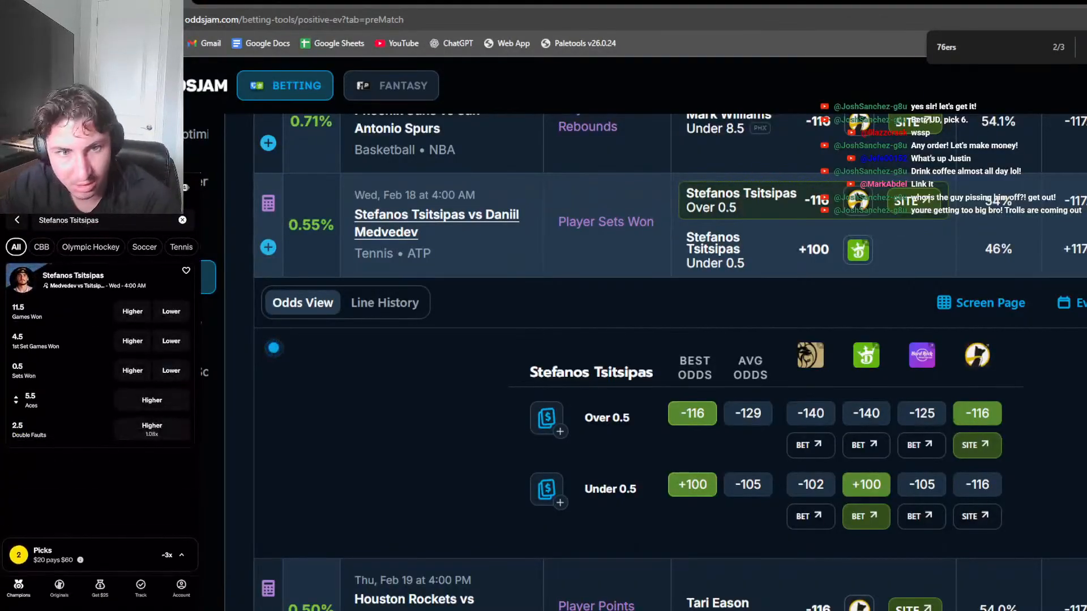
click(133, 371)
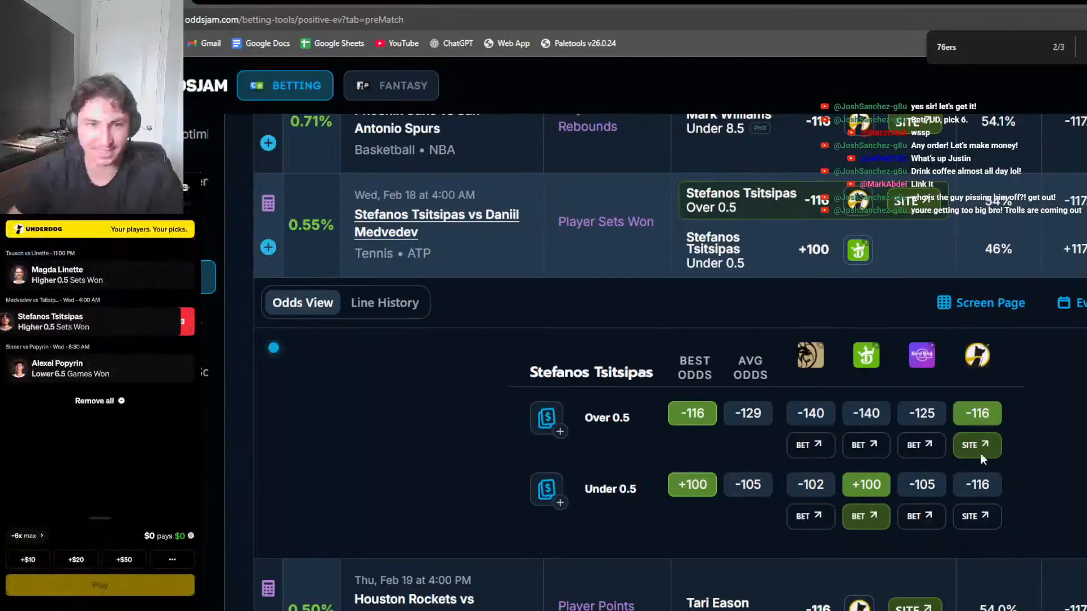
click(558, 250)
Compare the sportsbook odds for Tari Eason under 11.5 points in Houston Rockets vs Charlotte Hornets
scroll(617, 339, down, 2)
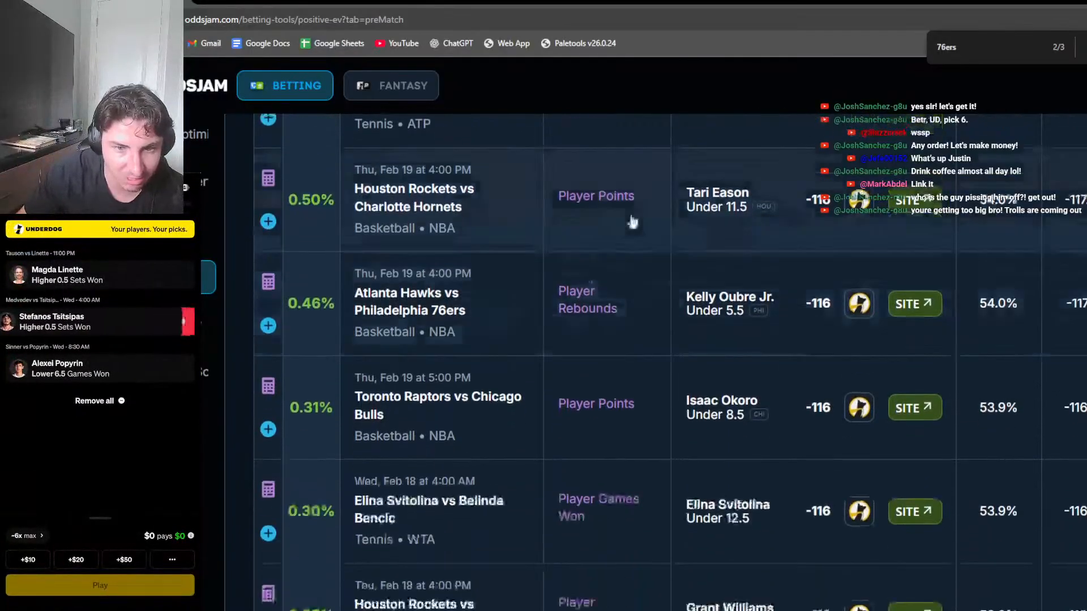
click(631, 224)
scroll(860, 459, right, 5)
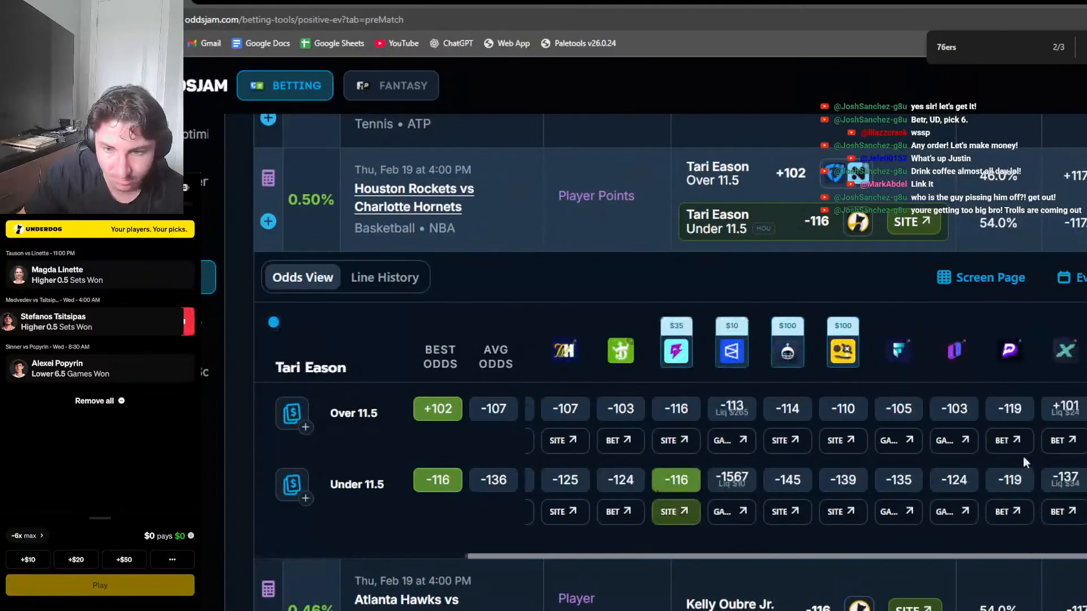
click(662, 249)
click(662, 248)
click(658, 230)
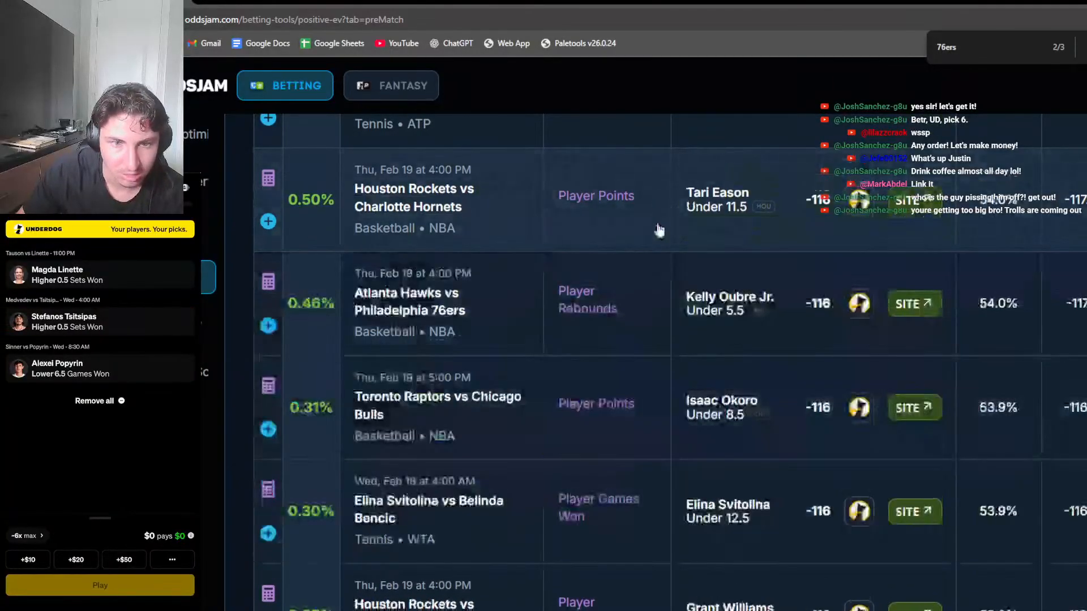
Compare the sportsbook odds for Kelly Oubre Jr. under 5.5 rebounds and Isaac Okoro under 8.5 points
click(668, 311)
scroll(758, 453, down, 1)
scroll(753, 499, right, 5)
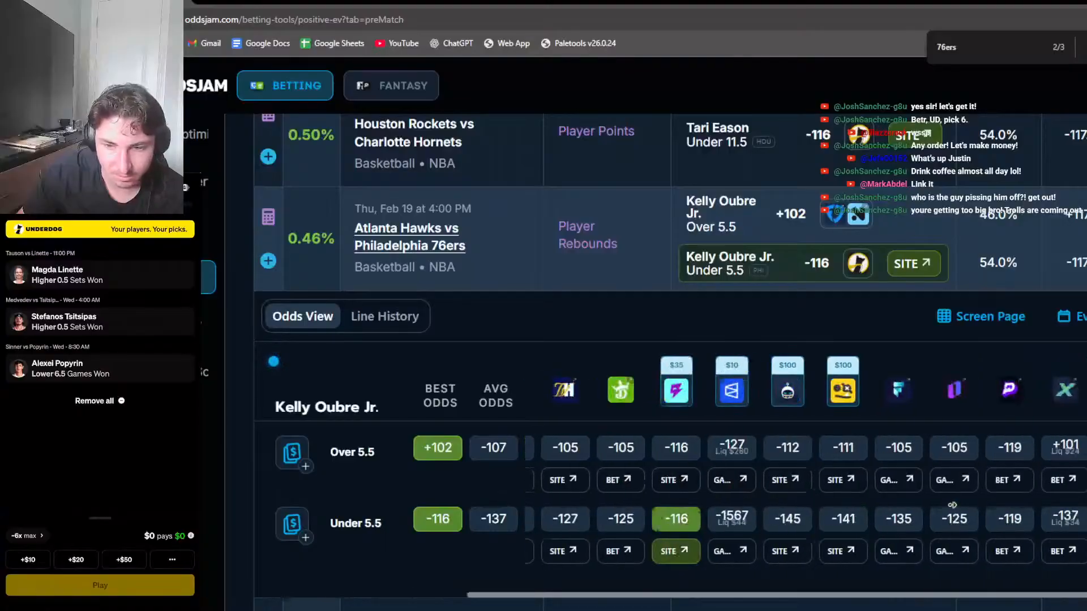
click(661, 286)
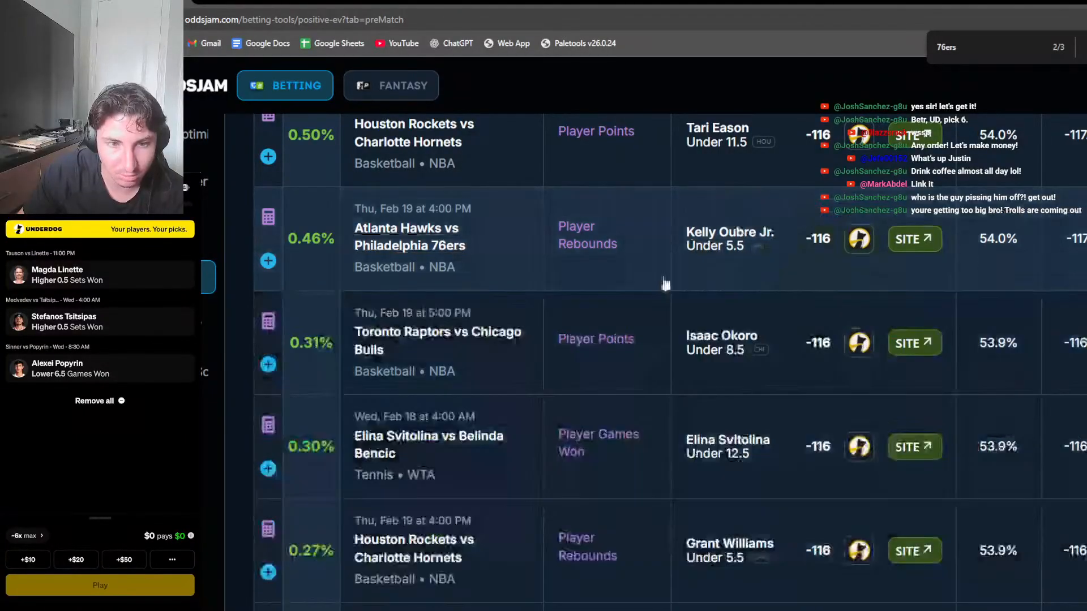
click(730, 340)
scroll(739, 449, down, 1)
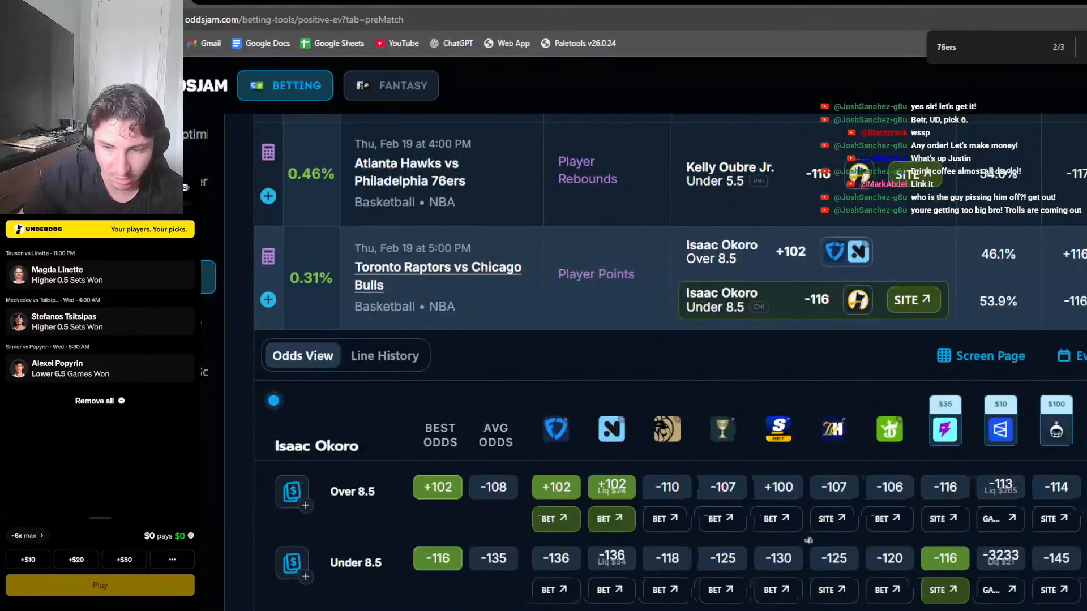
scroll(724, 566, right, 5)
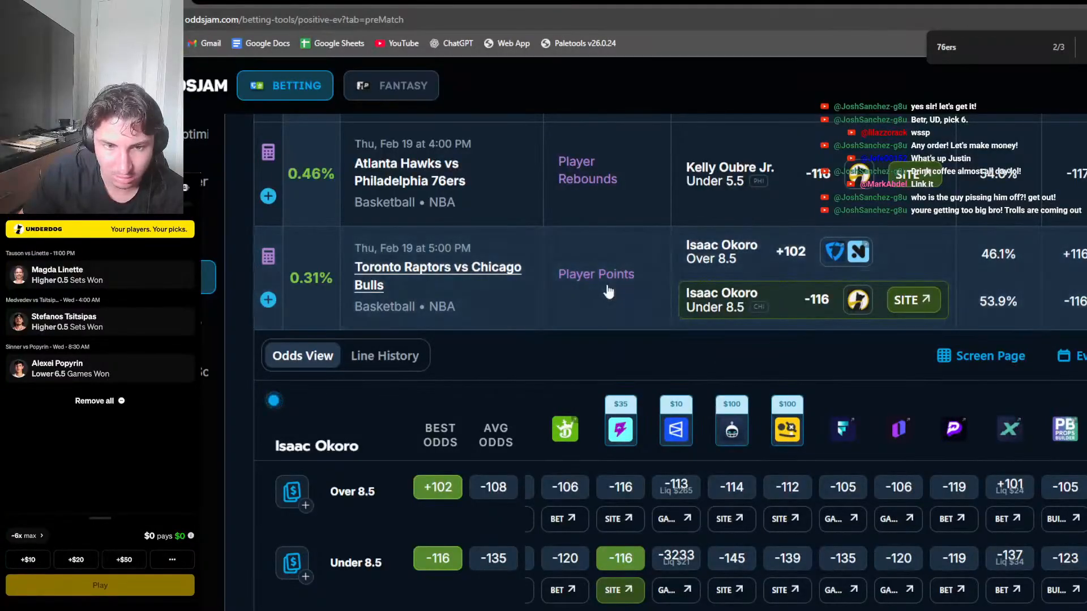
click(679, 317)
Check the sportsbook odds for Elina Svitolina under 12.5 games won and Grant Williams under 5.5 rebounds
click(665, 399)
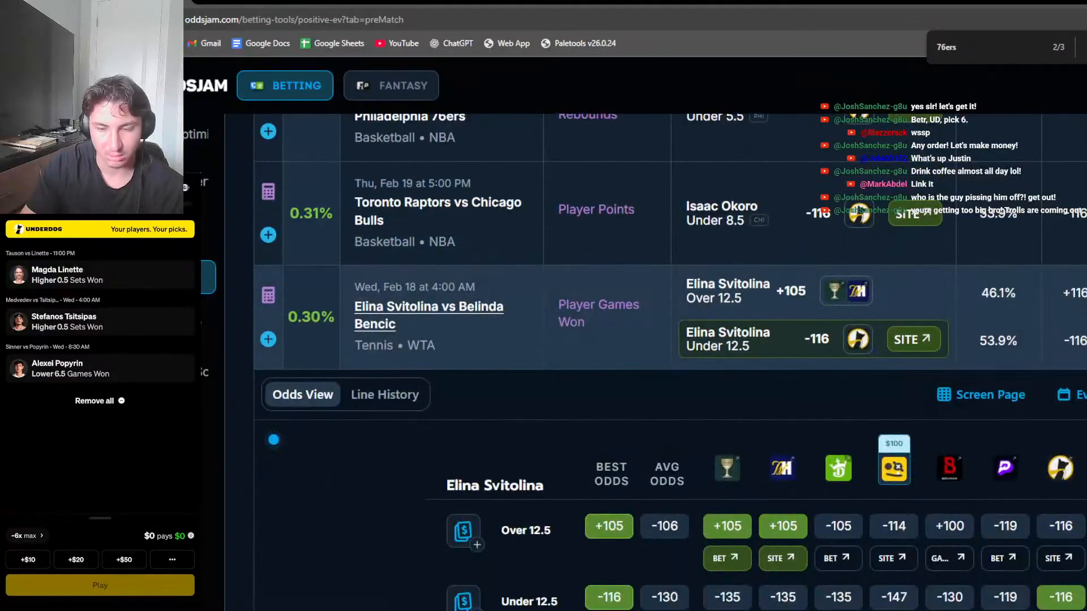
click(590, 351)
click(652, 377)
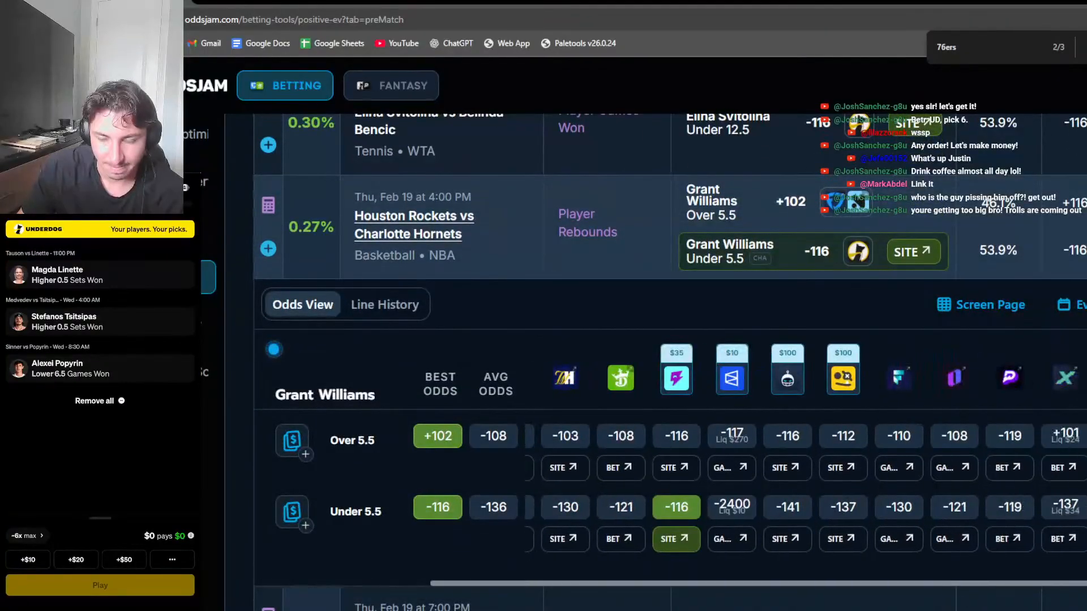
click(589, 254)
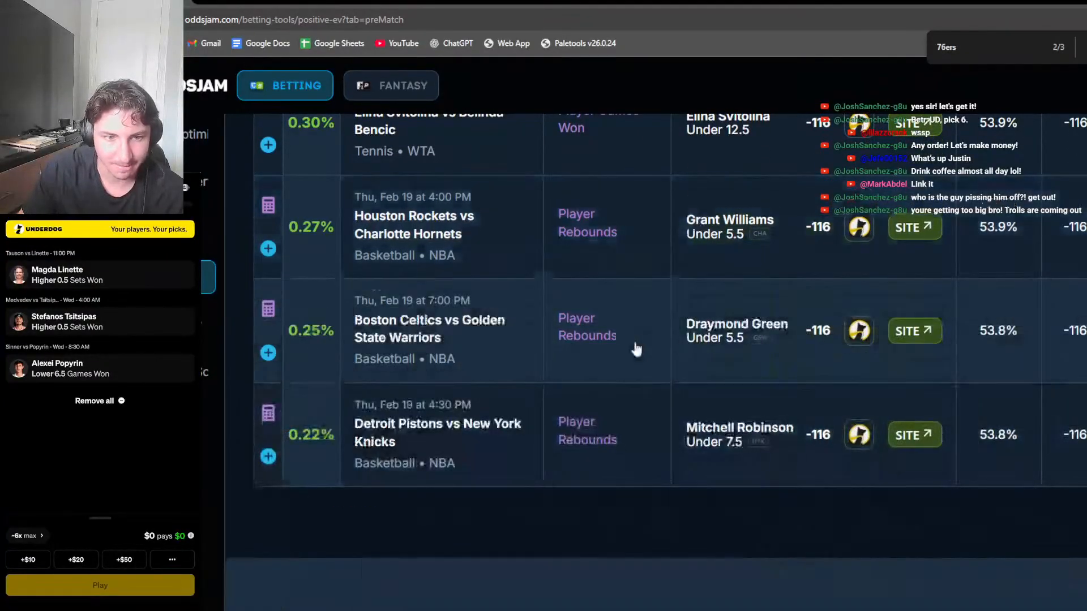
Compare the odds for Draymond Green under 5.5 rebounds and add Lower 5.5 Rebounds to the Underdog entry
click(636, 350)
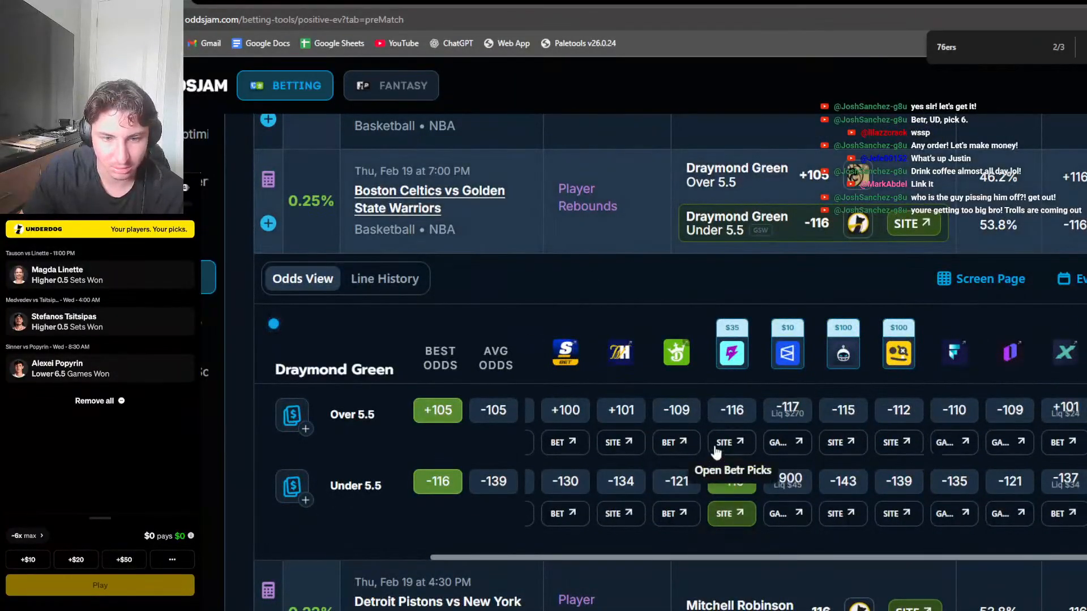
scroll(685, 459, left, 3)
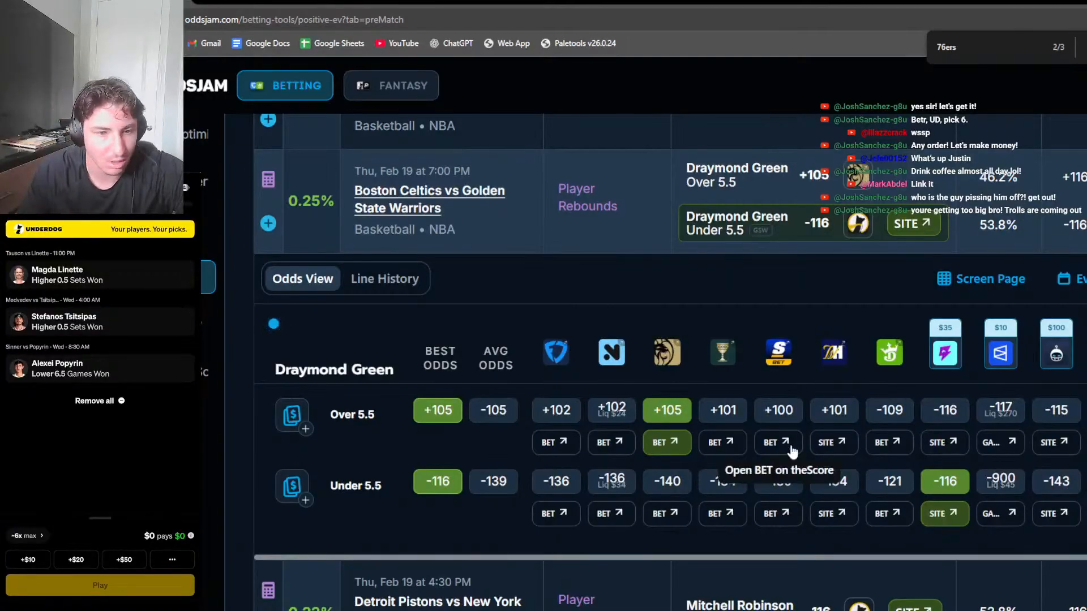
scroll(730, 453, right, 3)
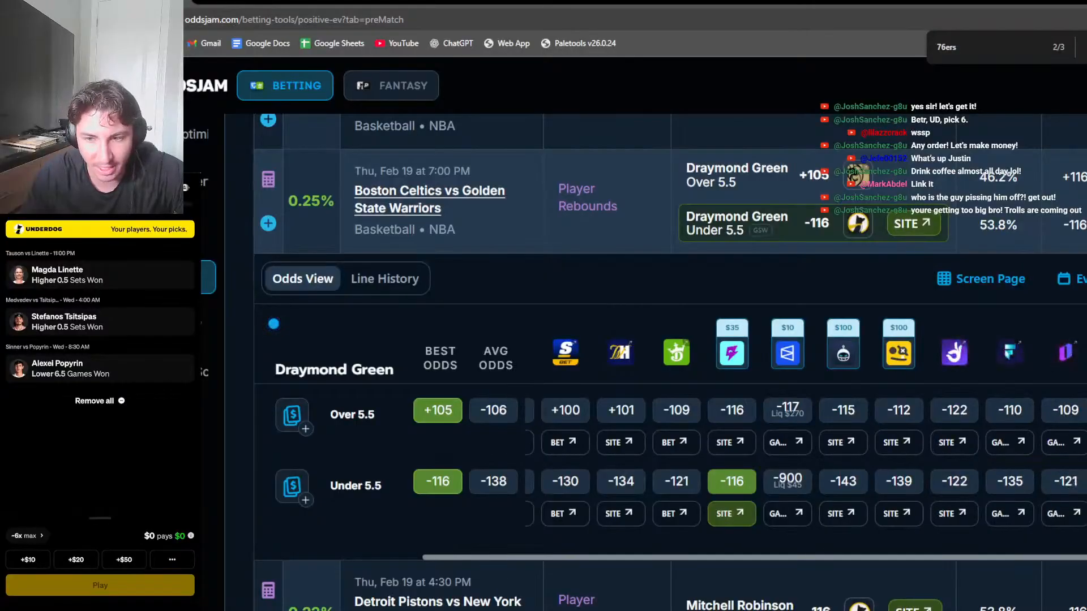
scroll(765, 477, left, 5)
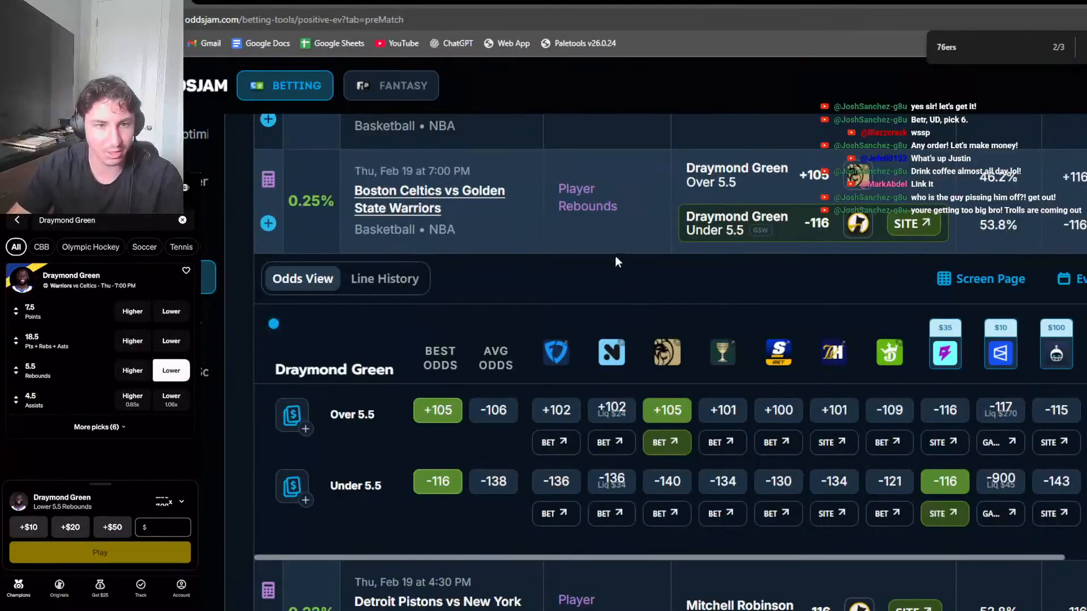
click(615, 240)
Check the sportsbook odds for Mitchell Robinson under 7.5 rebounds in Detroit Pistons vs New York Knicks
click(618, 292)
scroll(688, 453, down, 1)
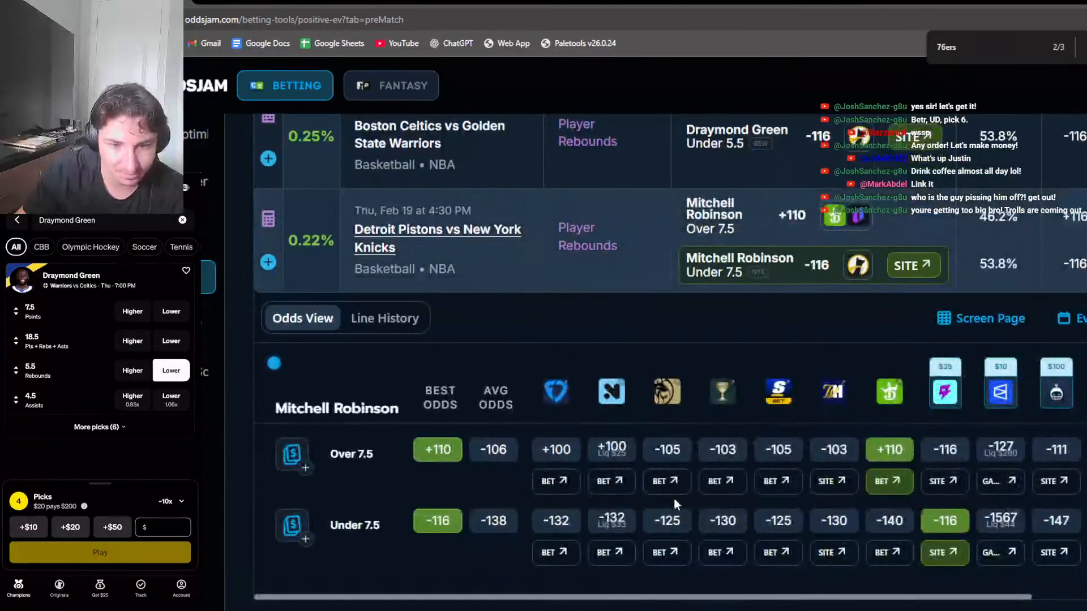
scroll(679, 501, right, 5)
scroll(707, 471, left, 5)
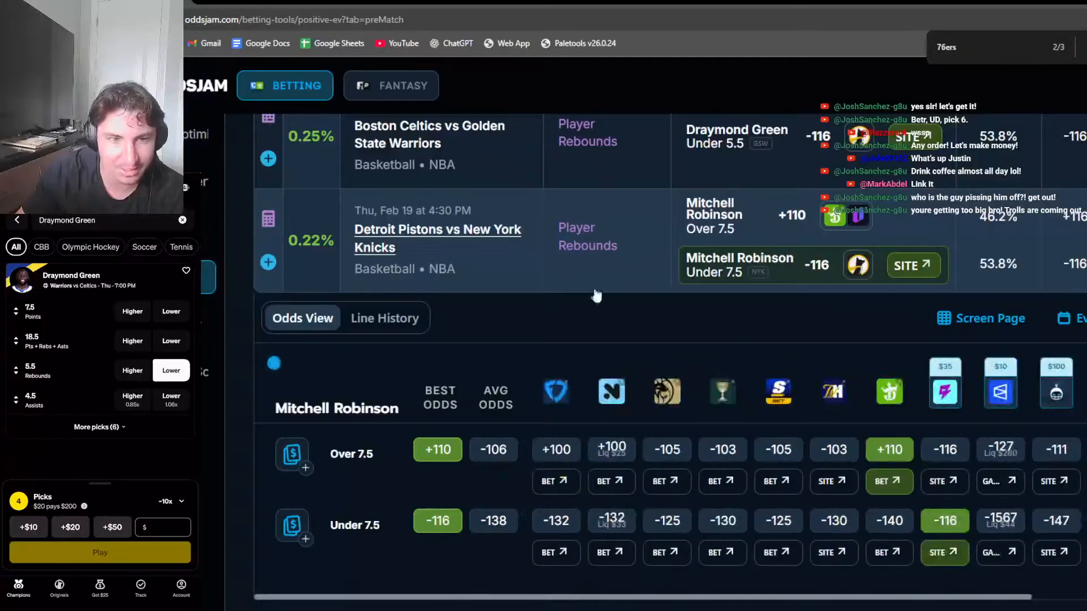
Switch to the Fantasy tool's Underdog odds and set the minimum data points filter to 2
scroll(597, 295, up, 3)
click(396, 85)
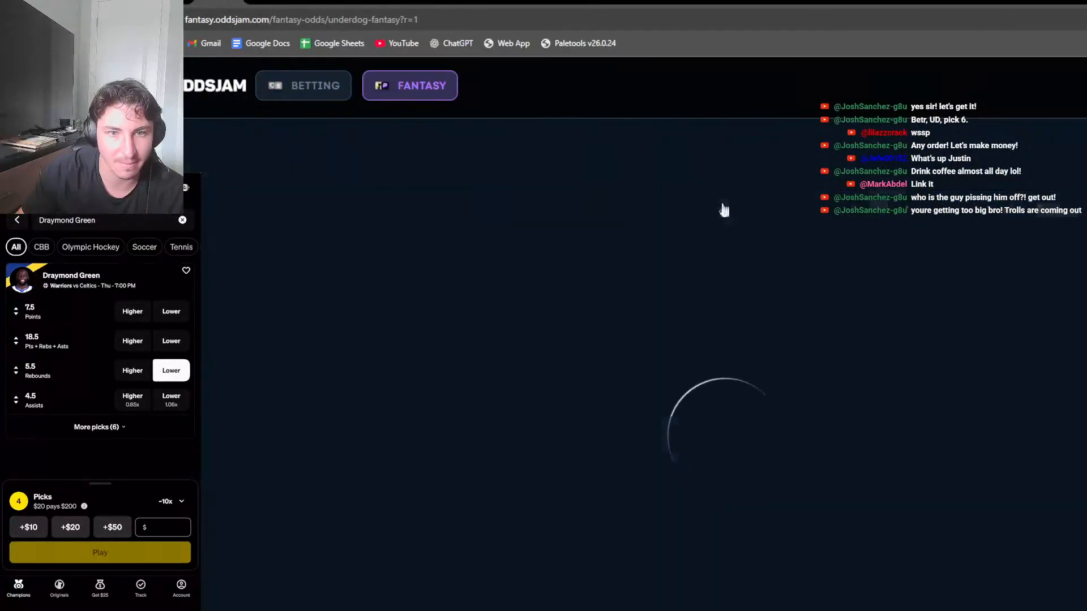
click(721, 209)
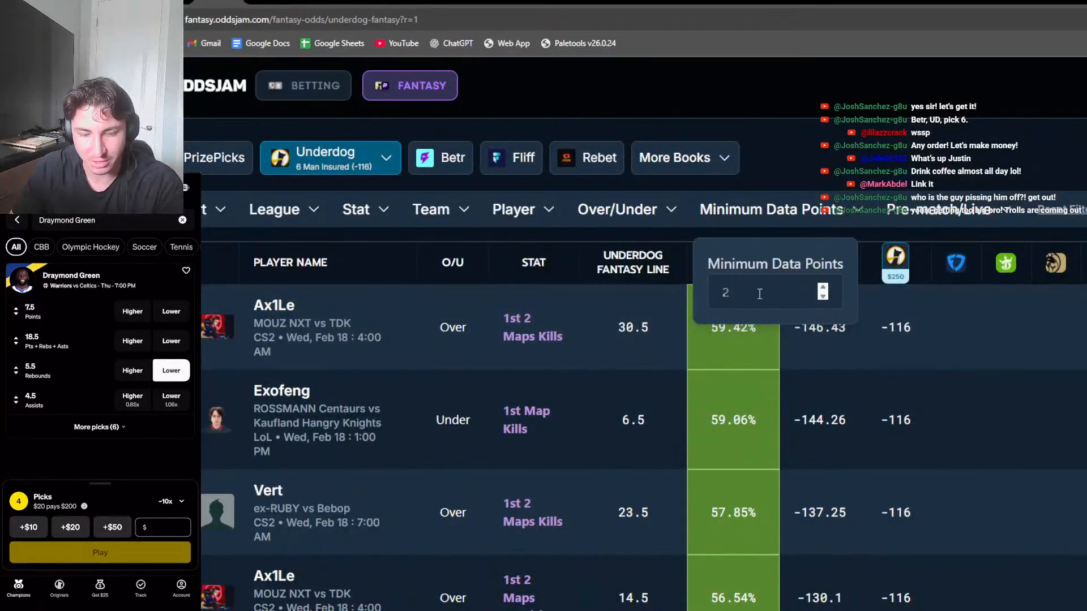
click(815, 342)
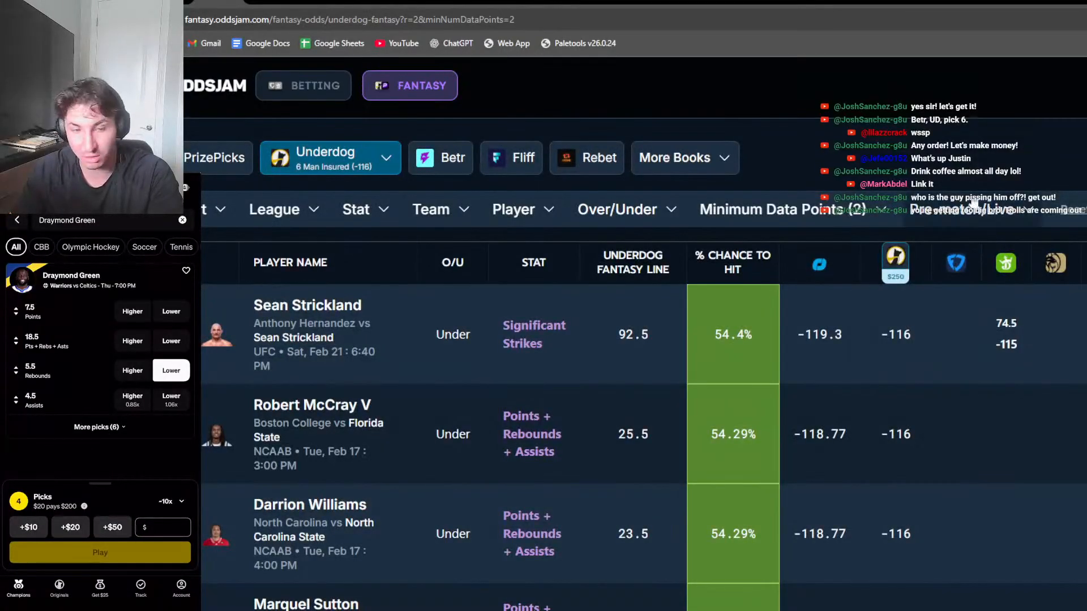
Scan the filtered Underdog props from Sean Strickland's significant strikes downward, comparing chance to hit with each sportsbook's odds
scroll(1042, 355, right, 4)
scroll(660, 378, left, 4)
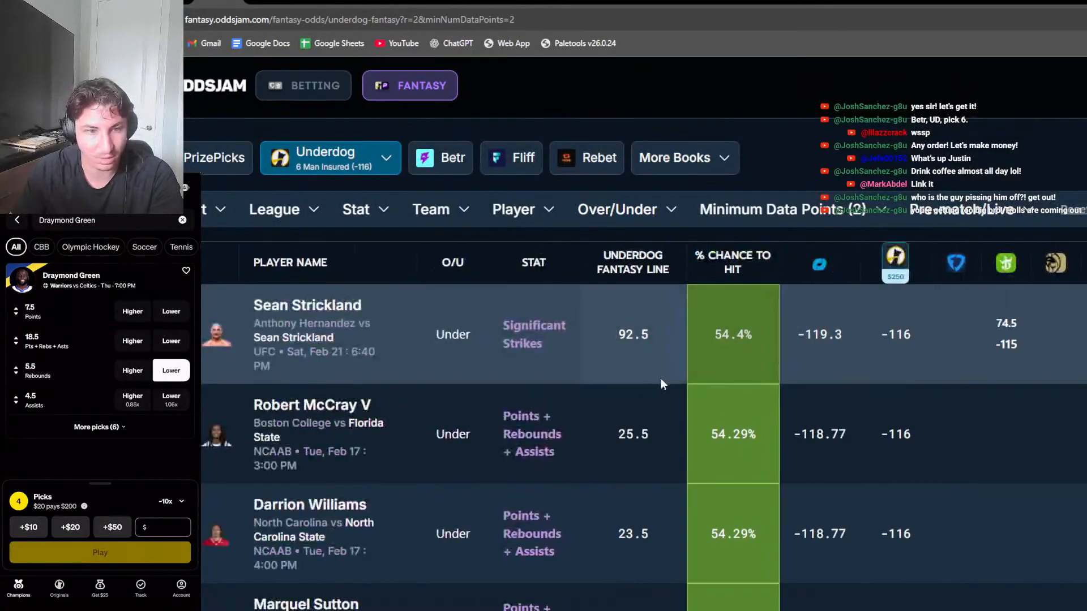
scroll(659, 379, right, 4)
scroll(963, 388, down, 2)
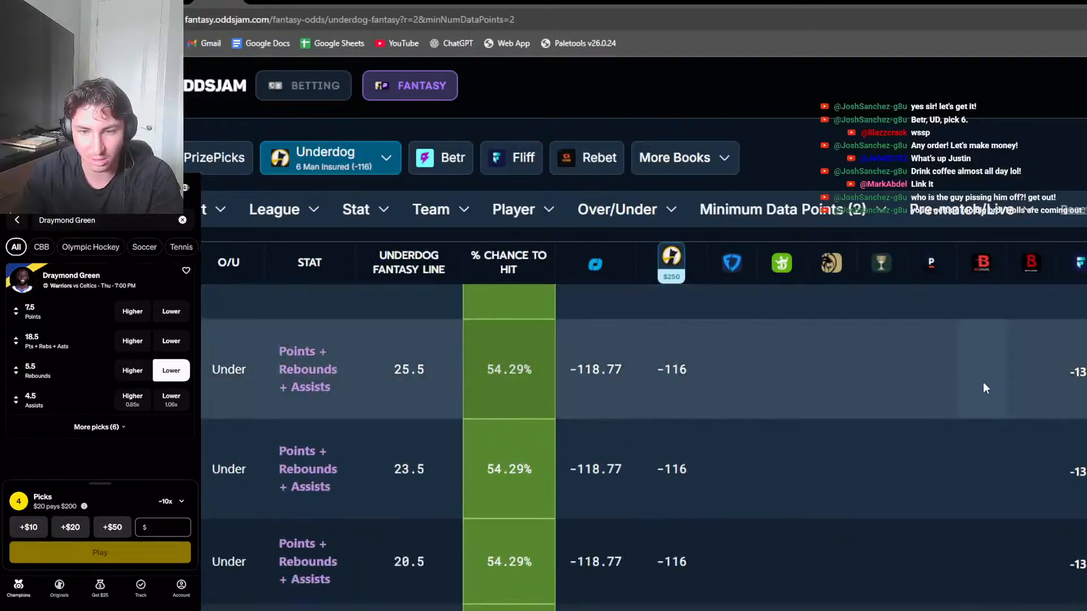
scroll(982, 383, down, 3)
scroll(980, 460, down, 2)
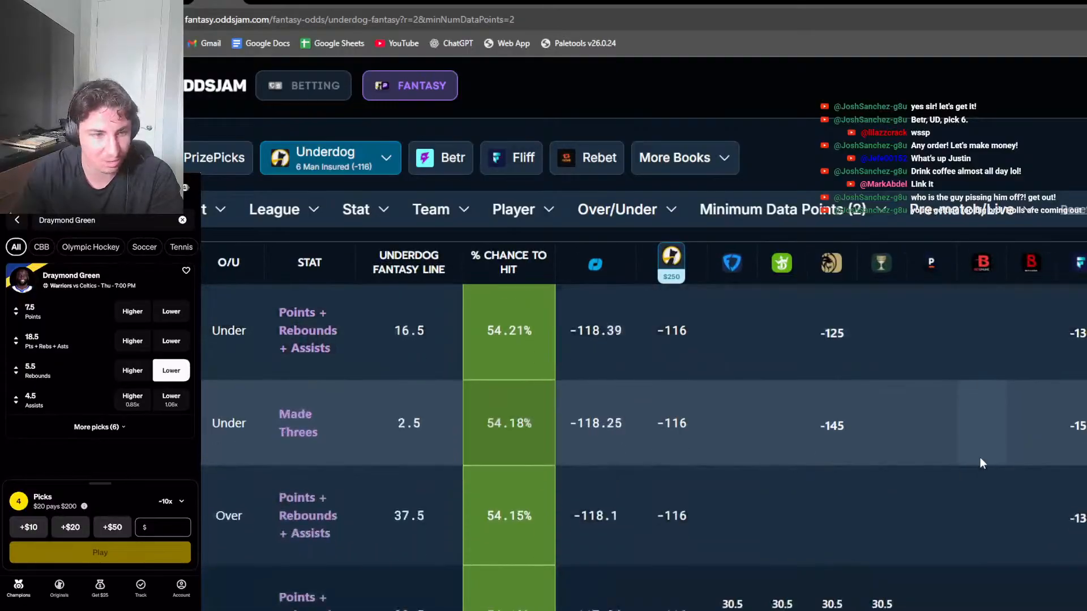
scroll(981, 458, down, 3)
Compare the sportsbook lines for Brandon Ingram over 29.5 points, rebounds and assists with the neighbouring Underdog props
scroll(442, 460, left, 4)
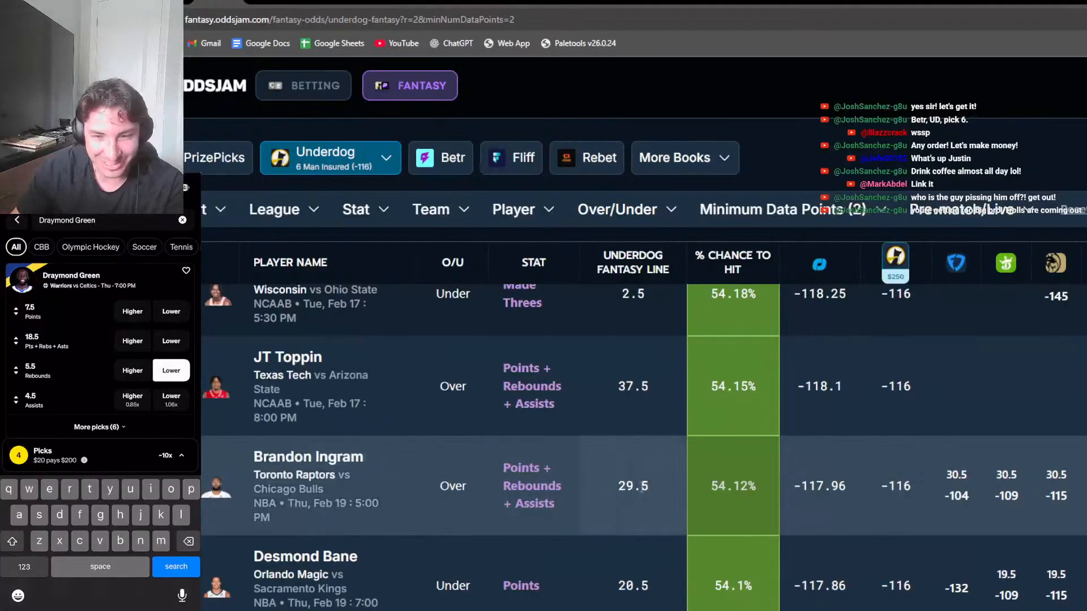
scroll(637, 500, right, 3)
scroll(637, 501, left, 3)
scroll(501, 470, right, 3)
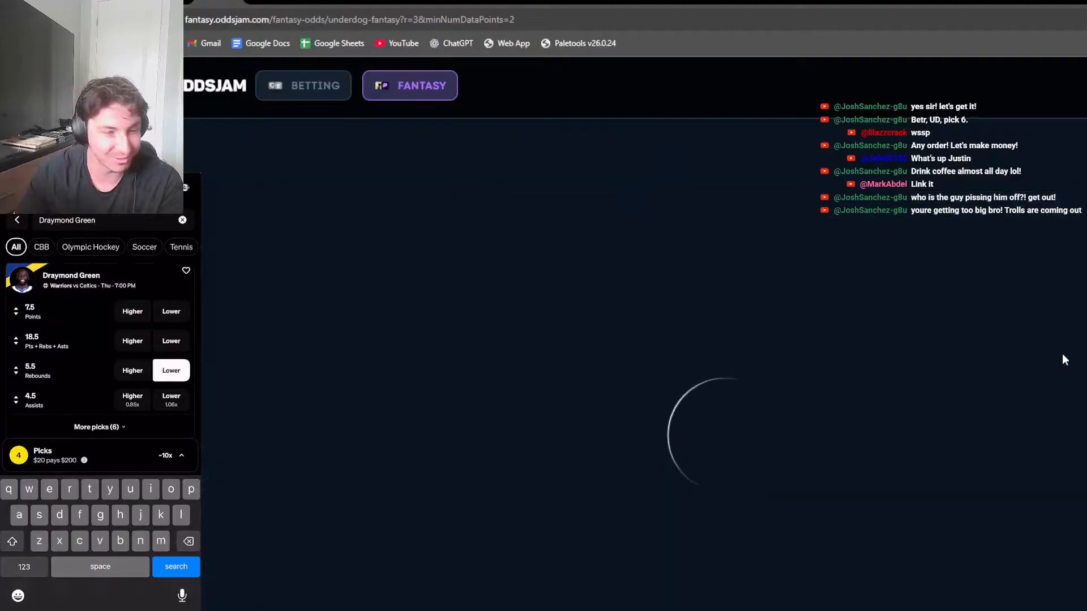
Compare the top Underdog props' chance to hit with each sportsbook's odds, from points, rebounds and assists unders to made threes
scroll(598, 479, right, 3)
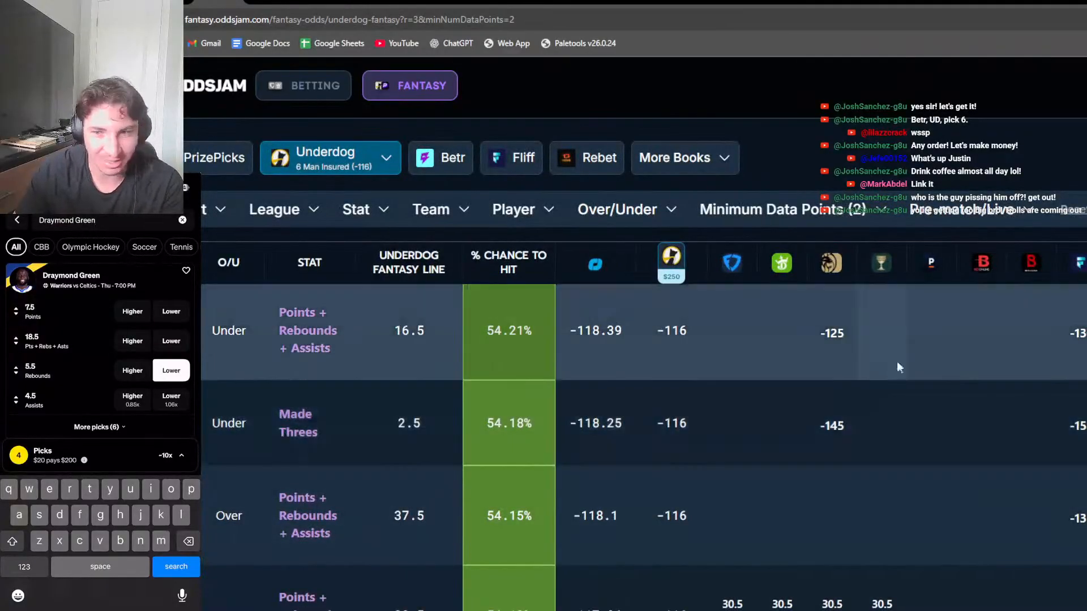
scroll(950, 368, up, 3)
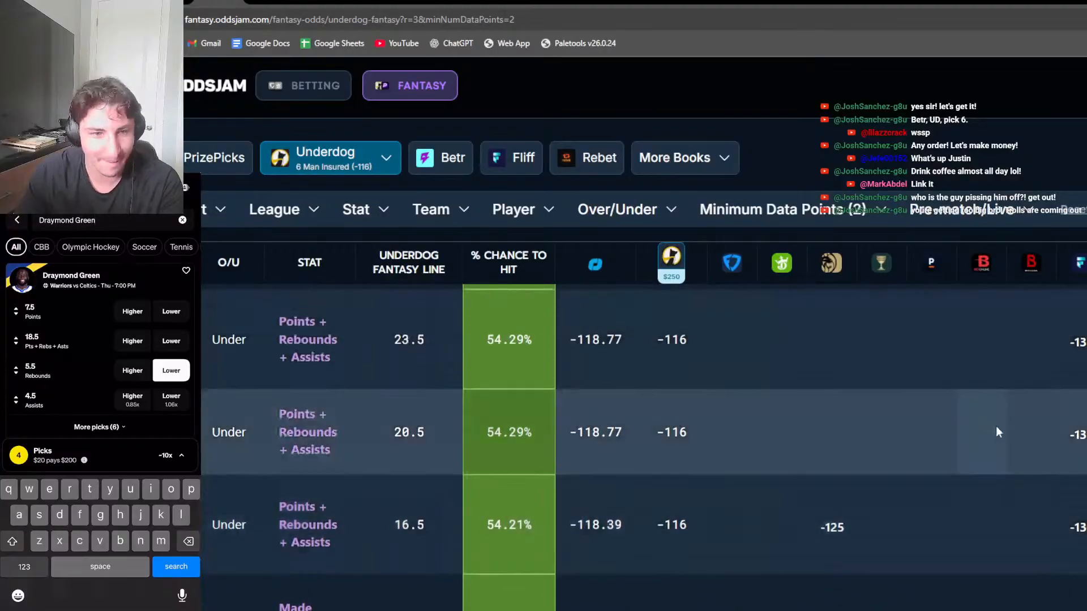
scroll(997, 432, down, 1)
scroll(949, 460, down, 3)
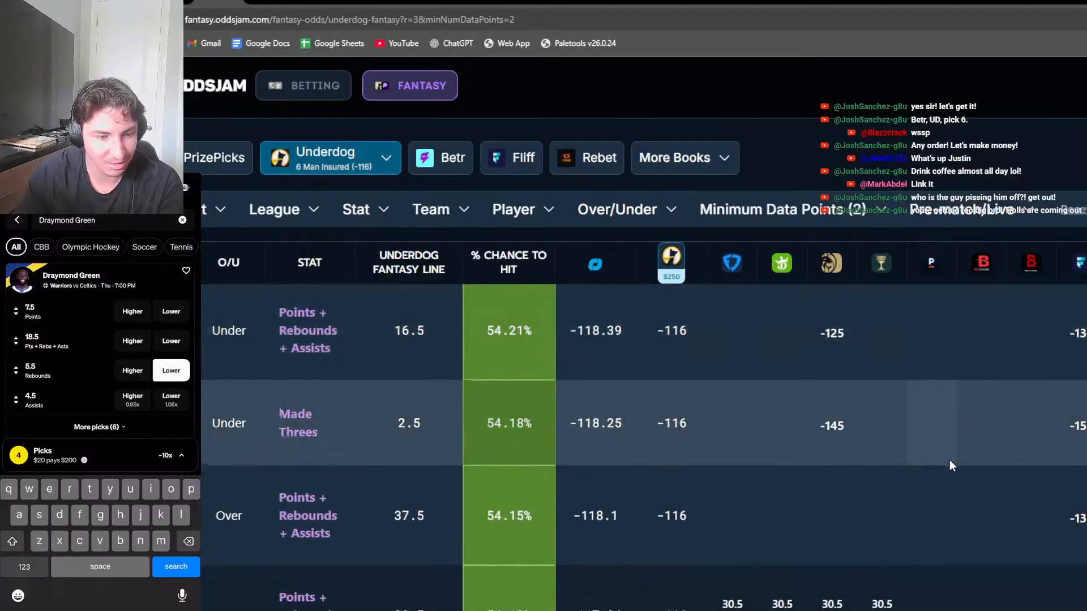
scroll(950, 532, down, 1)
scroll(955, 538, up, 3)
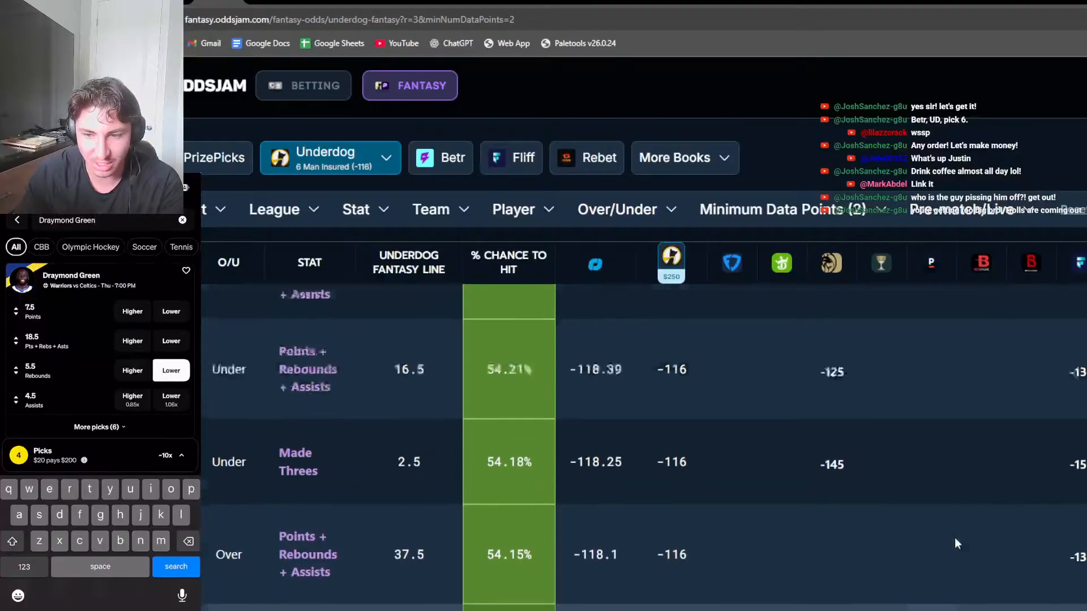
scroll(570, 477, left, 4)
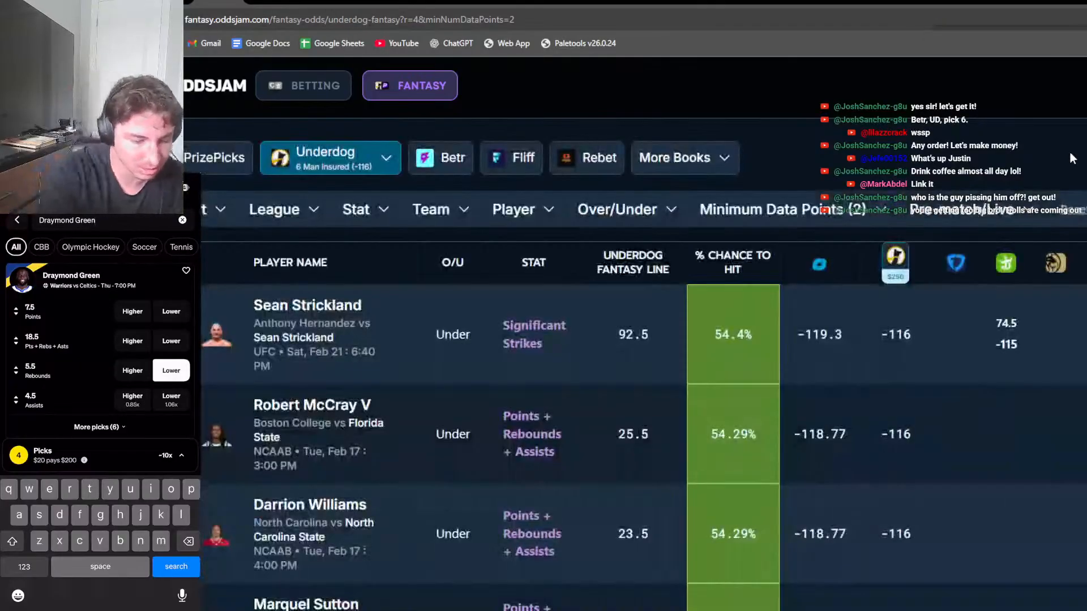
Search the Underdog props page for "golden" and step through every Golden State Warriors match, checking its odds
key(ctrl+f)
text(golden)
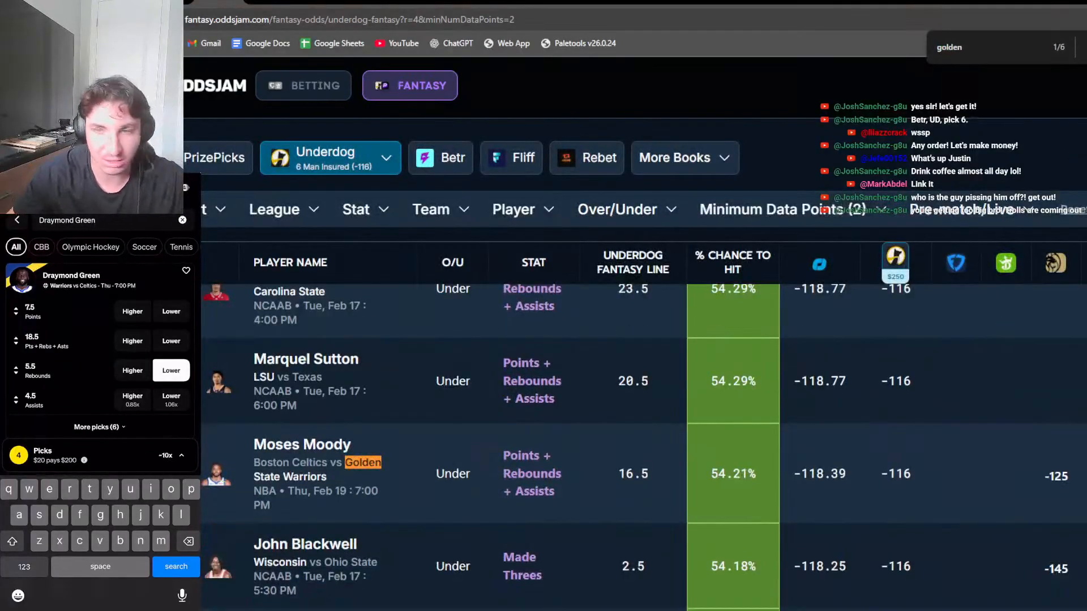
key(Return)
key(Return)
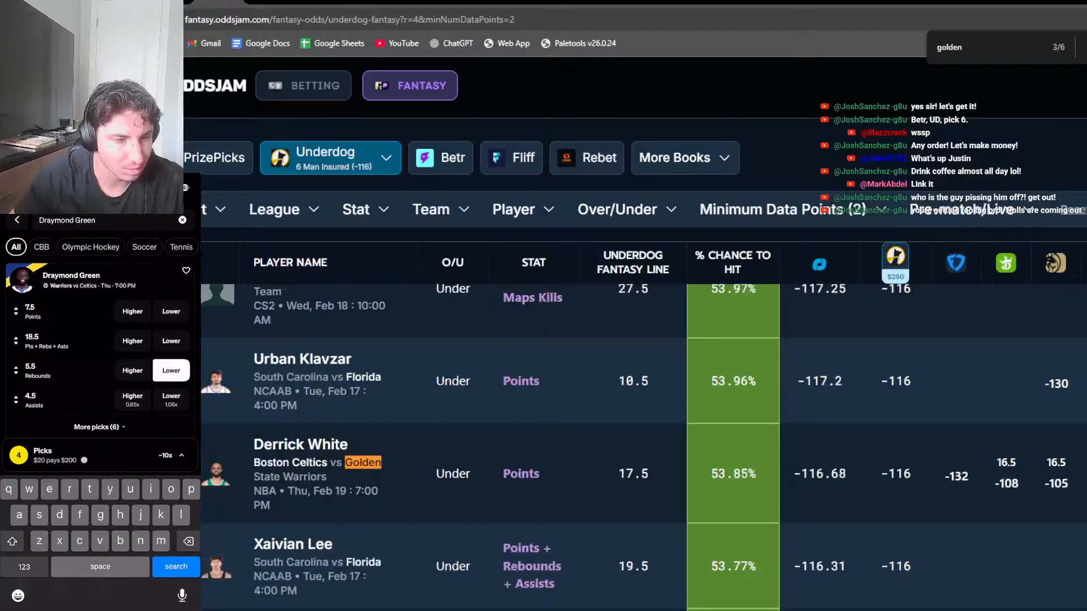
key(Return)
key(Return)
key(Return)
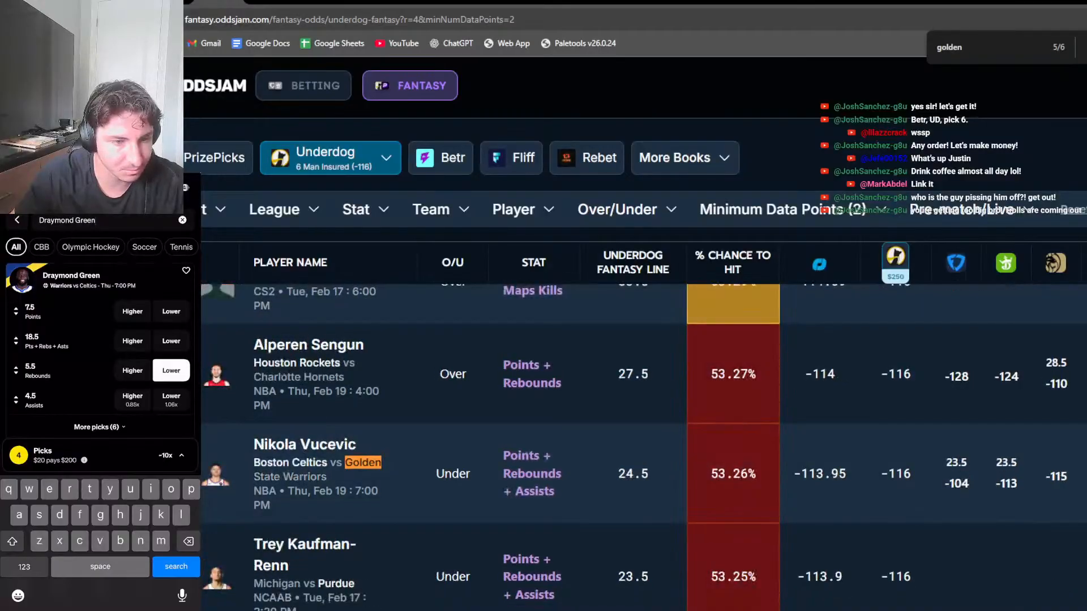
key(Return)
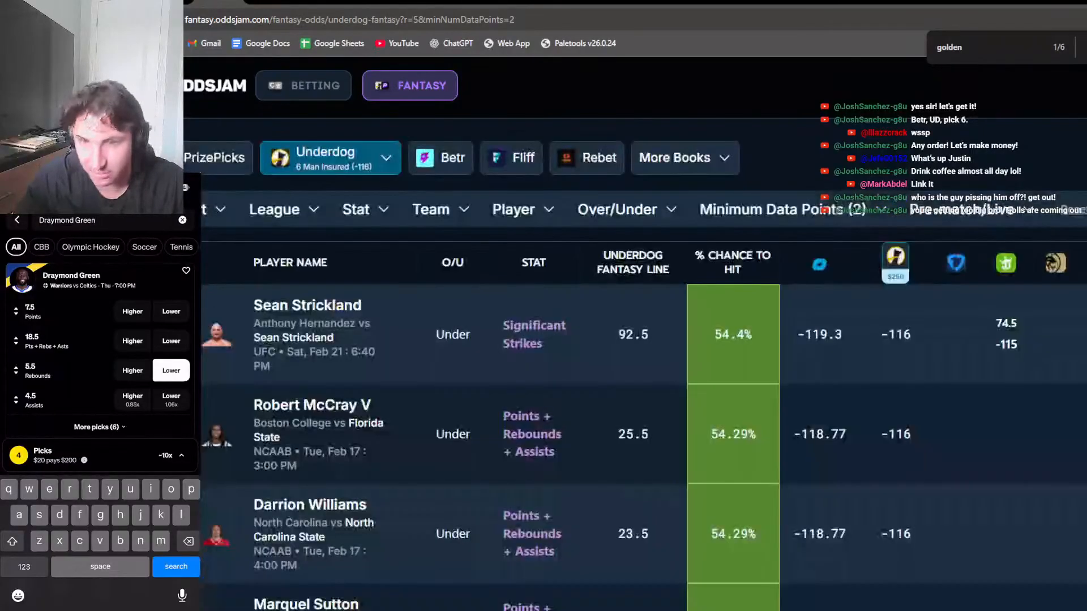
Check the sportsbook odds for Desmond Bane under 20.5 points and add his Lower 20.5 points pick to the Underdog entry
scroll(985, 448, right, 4)
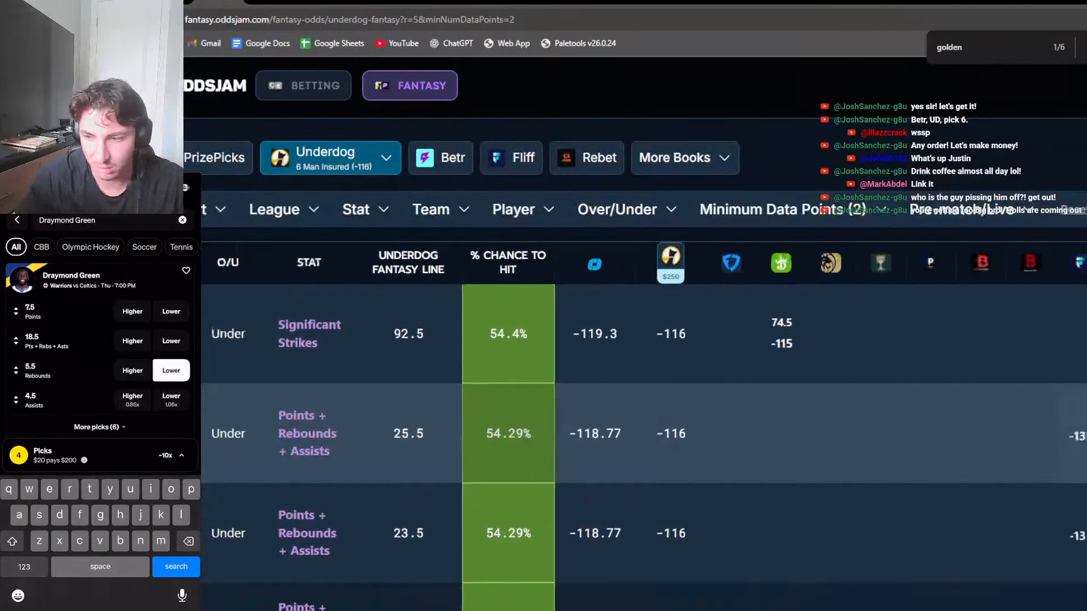
scroll(777, 445, left, 4)
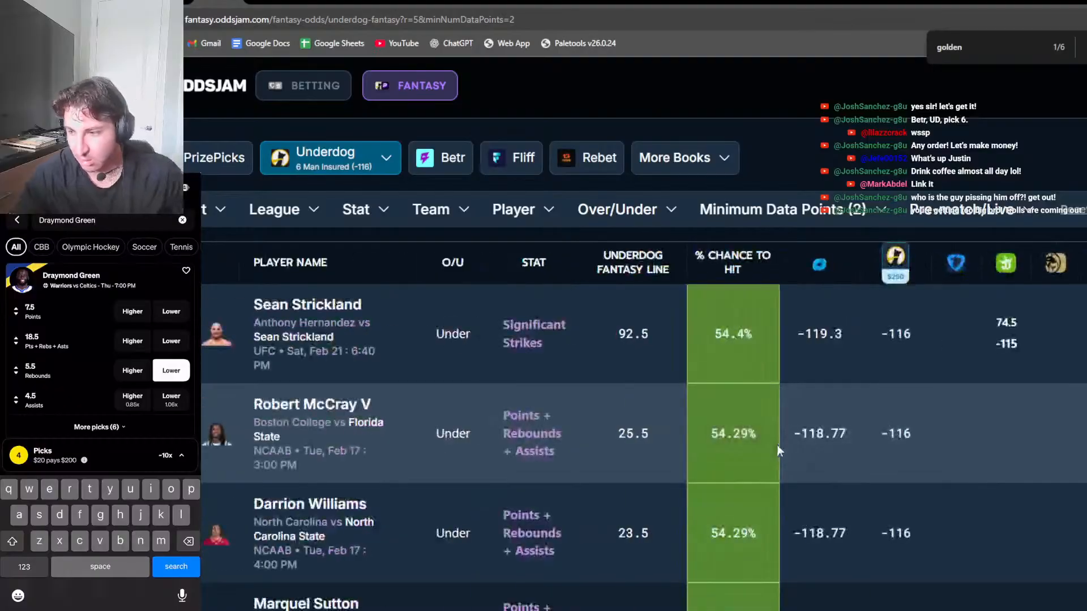
scroll(765, 450, down, 2)
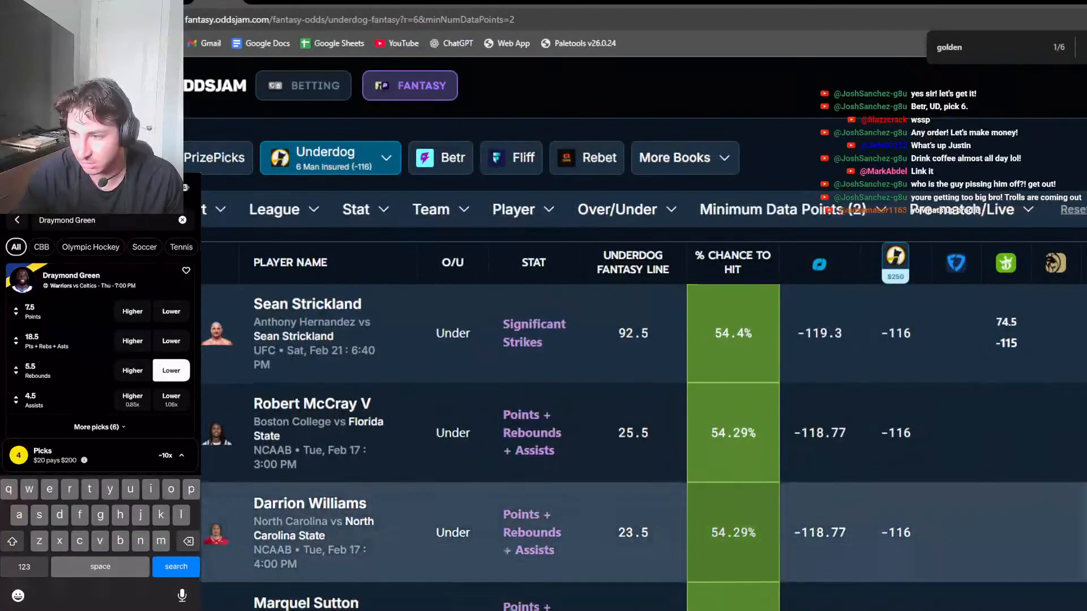
scroll(644, 447, down, 1)
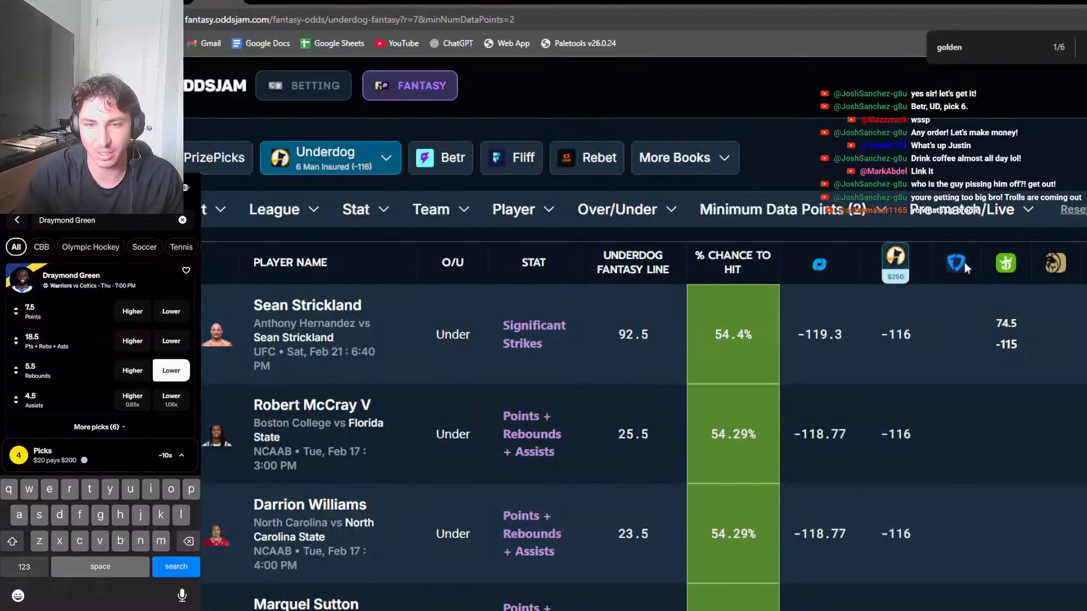
scroll(705, 444, down, 3)
scroll(702, 444, down, 5)
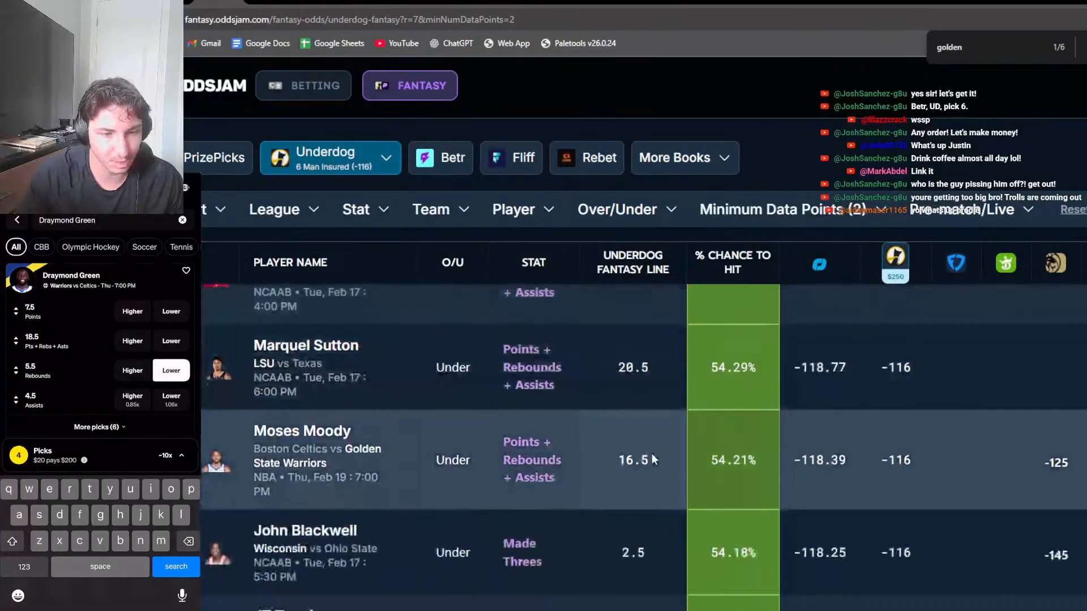
scroll(639, 454, down, 2)
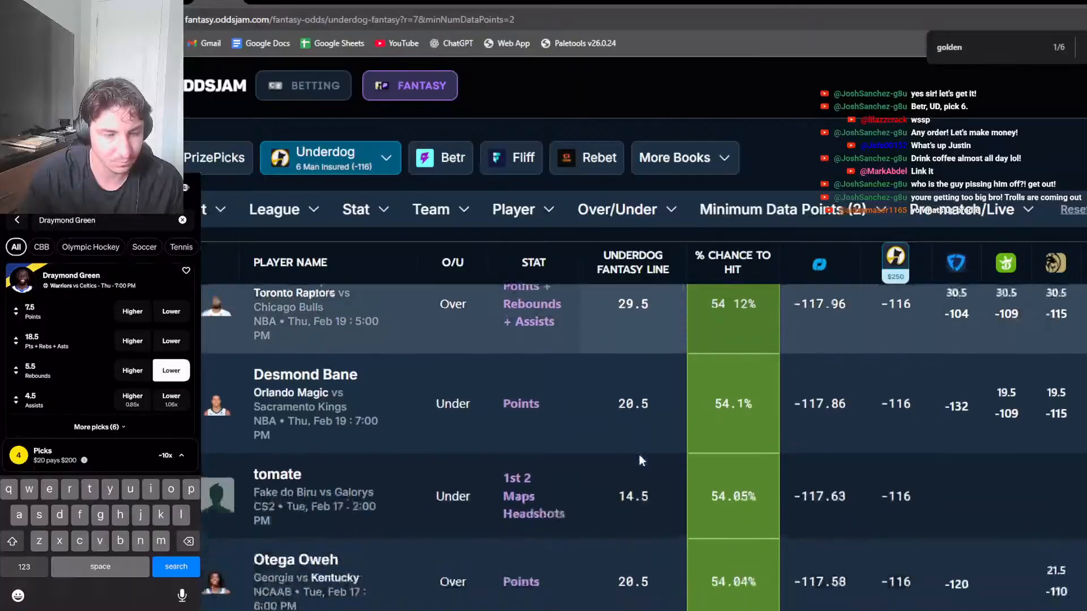
scroll(620, 444, right, 4)
scroll(1004, 435, left, 4)
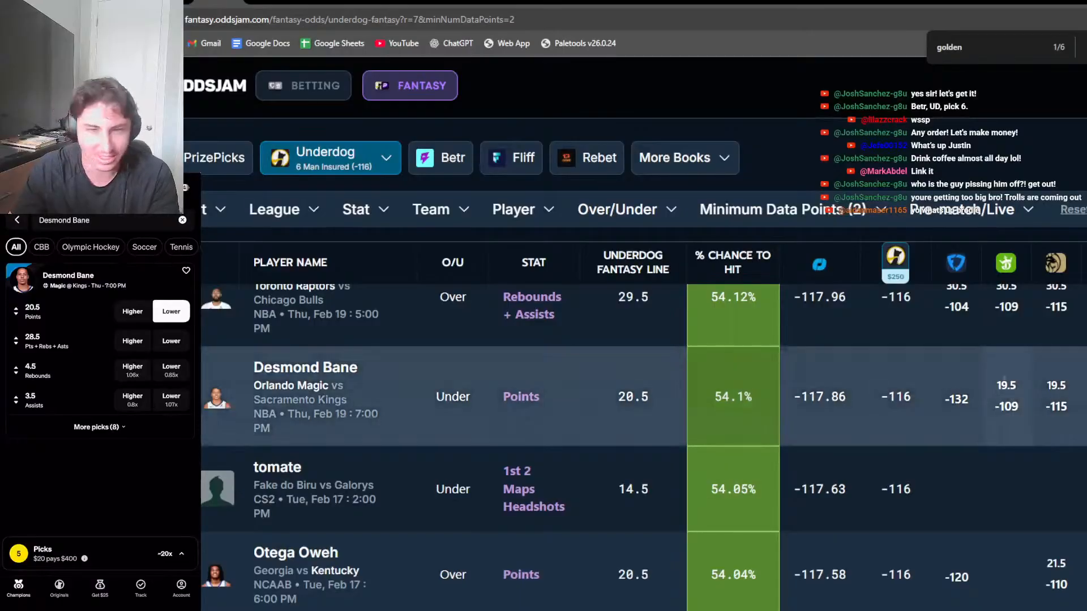
Refresh the Underdog props, search them for "magic", and compare the Orlando Magic matches, returning to Anthony Black over 1.5 made threes
click(1084, 157)
click(968, 57)
drag(968, 58, 896, 66)
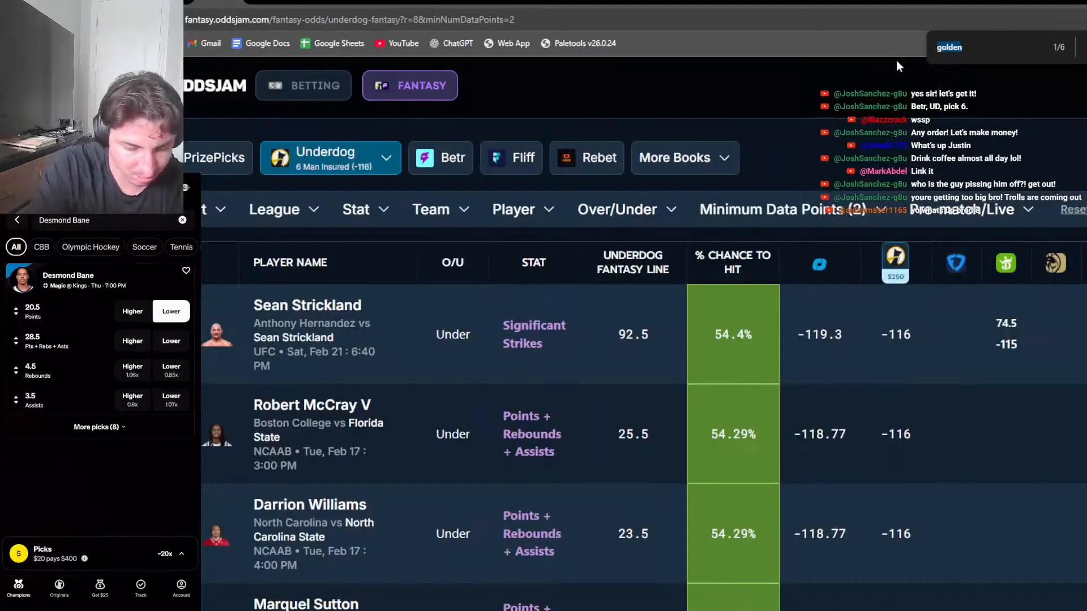
text(magic)
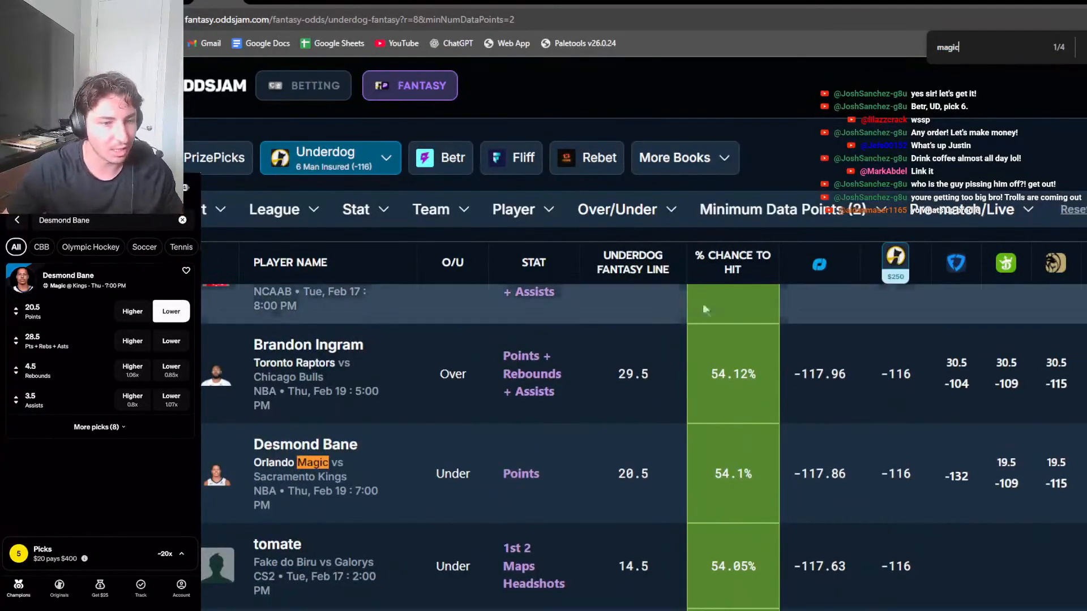
key(Return)
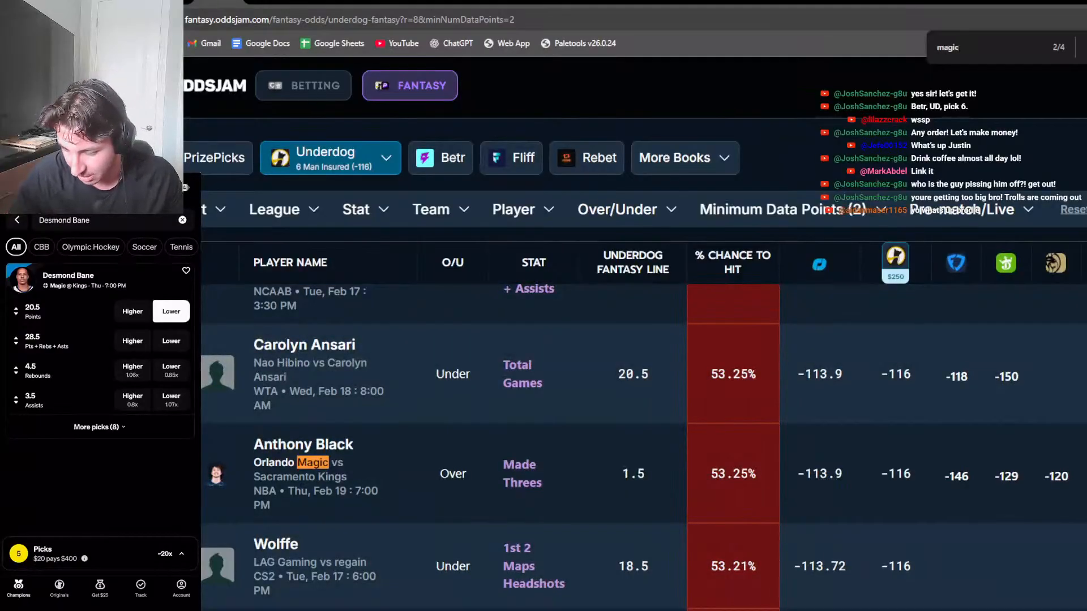
key(Return)
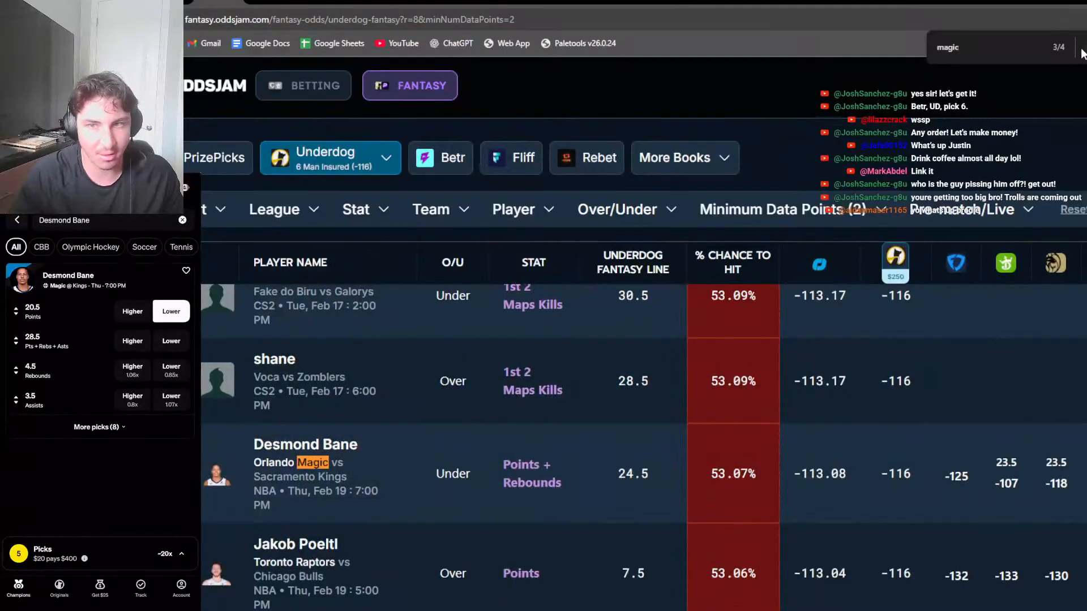
key(shift+Return)
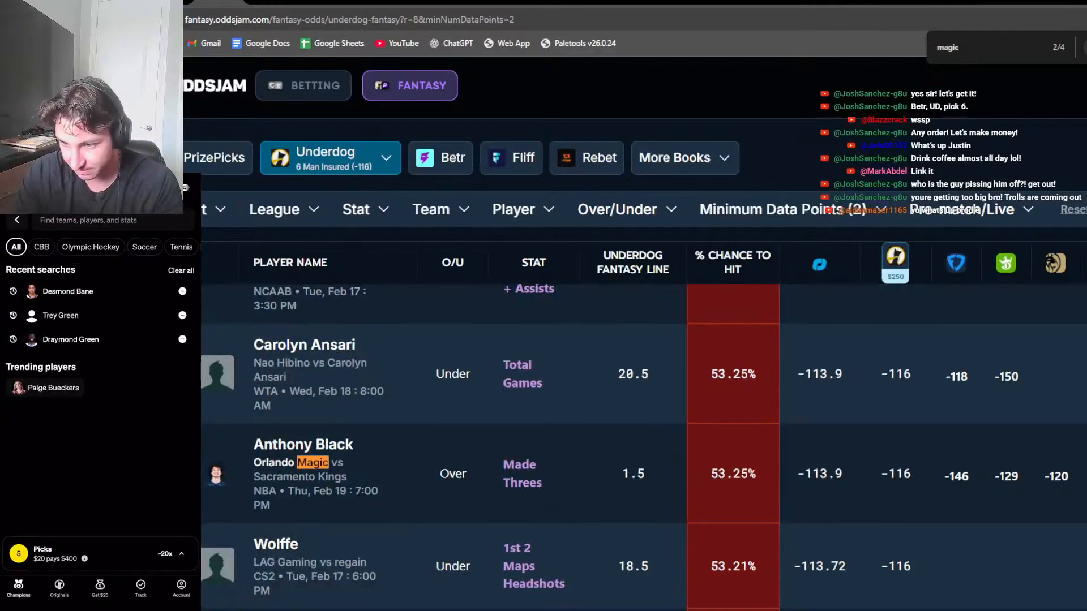
Add Anthony Black Higher 1.5 3-Pointers Made as the sixth Underdog pick and submit the entry for $25
text(Black)
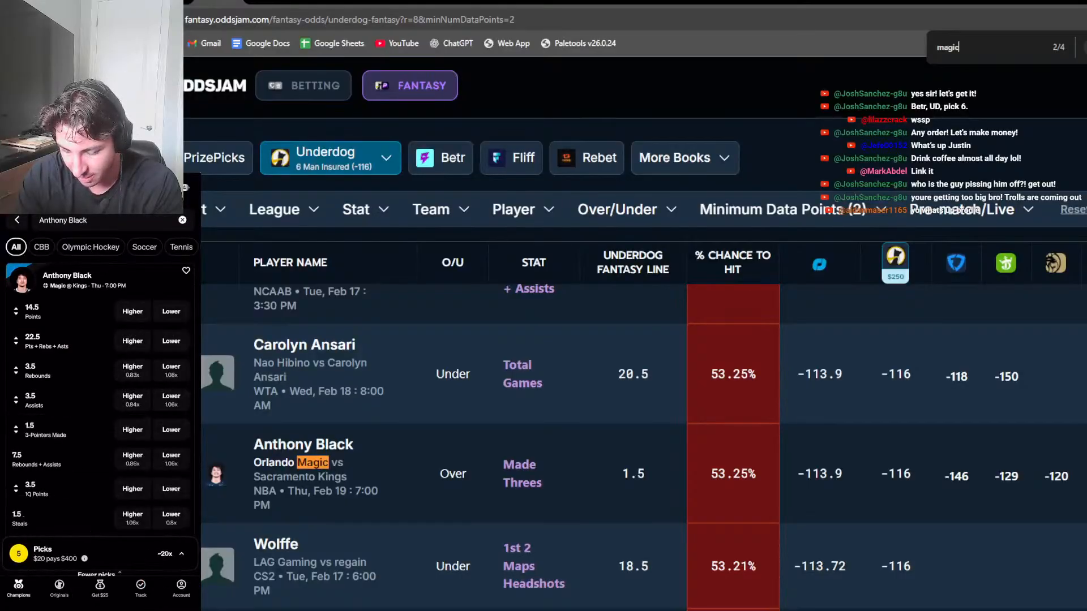
click(133, 429)
click(100, 501)
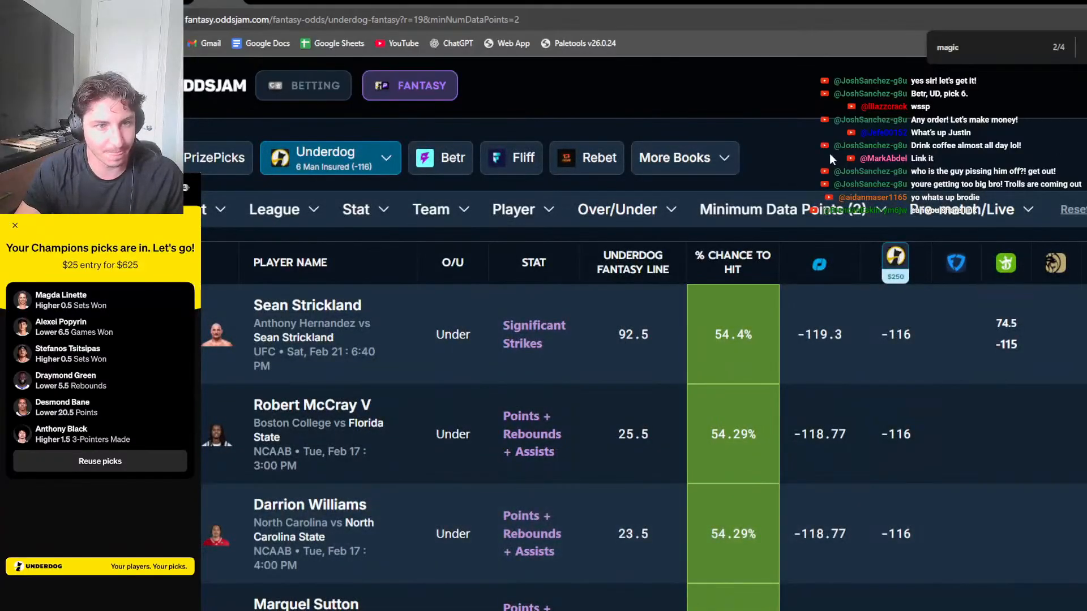
Switch to the Sharp Money tool and filter its bets to the Hard Rock sportsbook
click(674, 157)
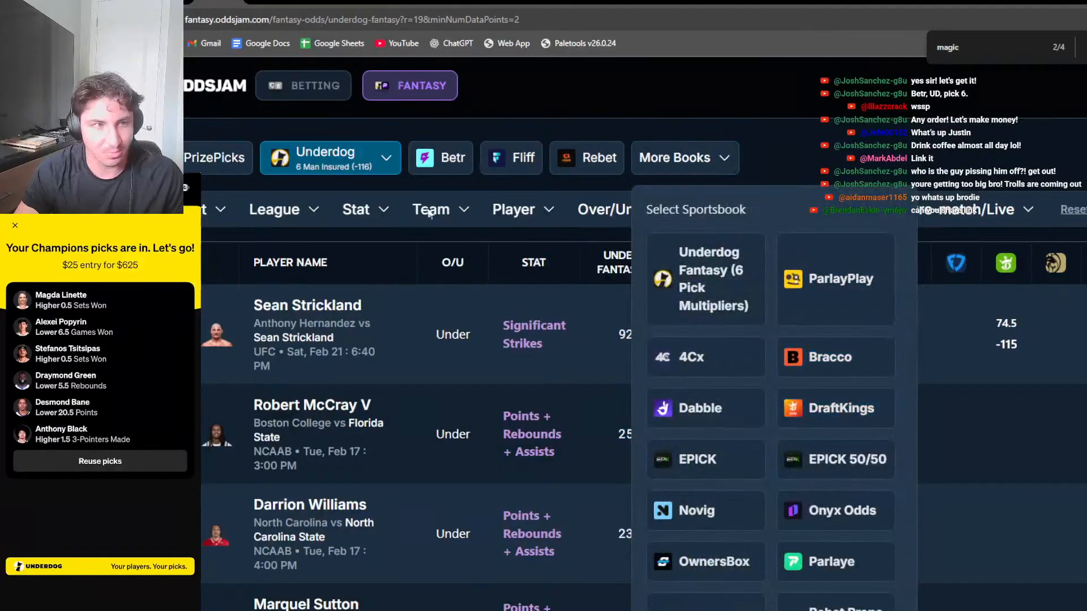
click(793, 408)
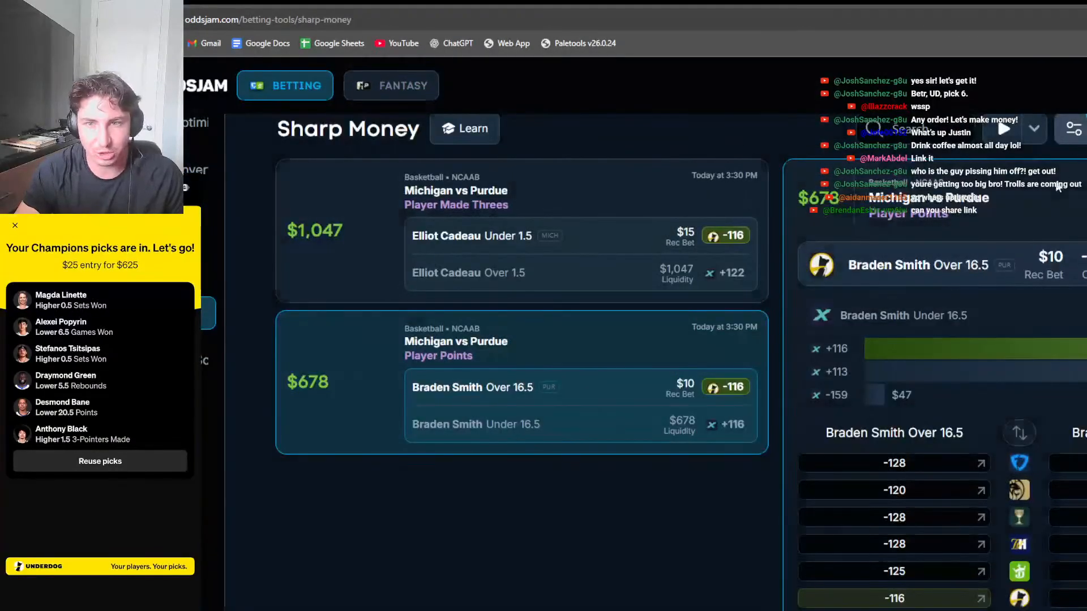
click(1074, 126)
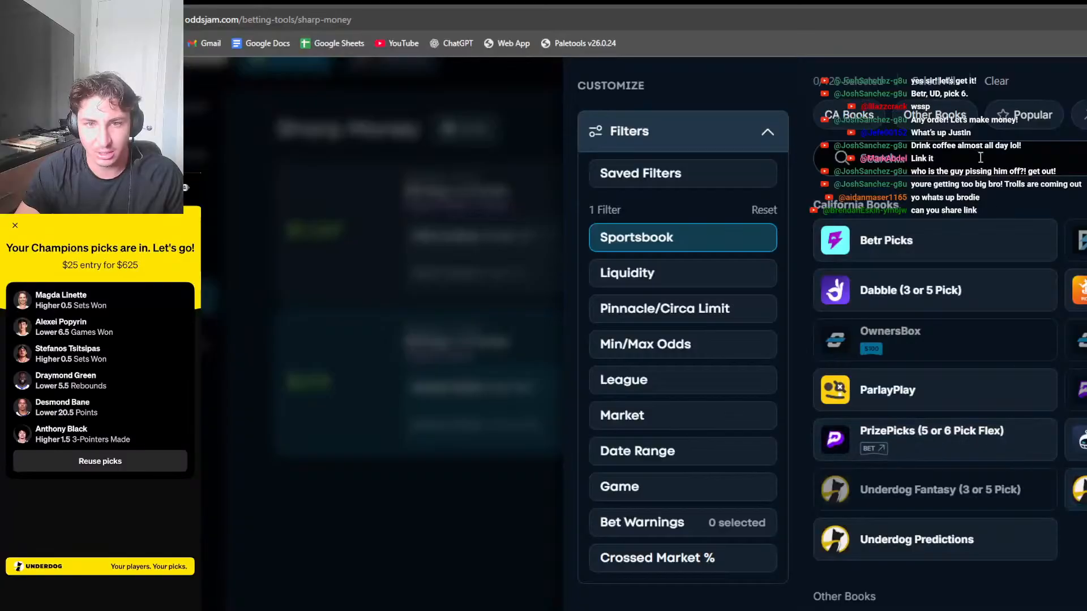
text(hard)
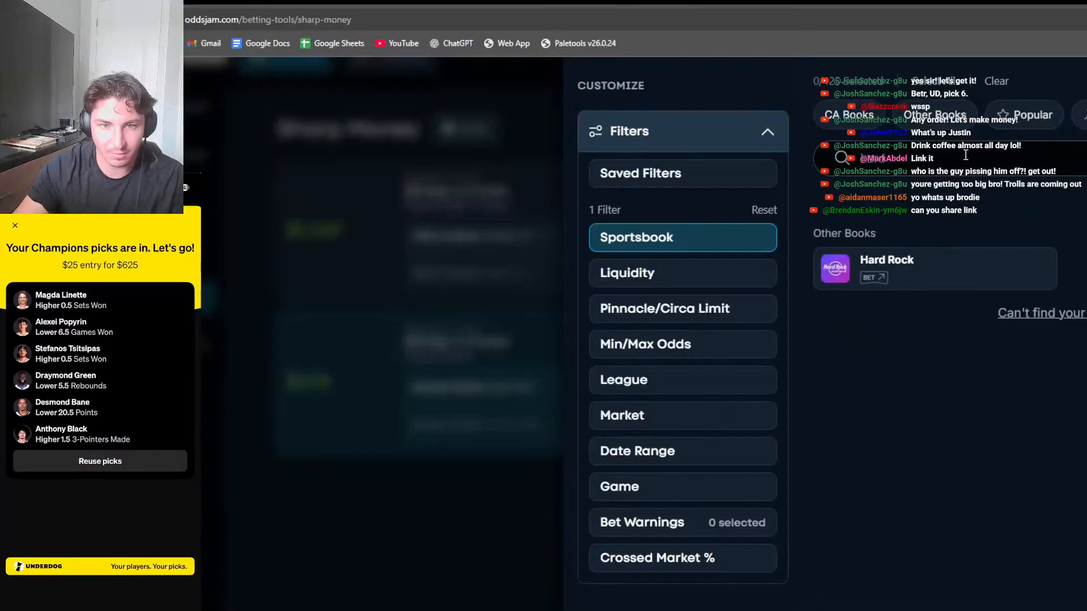
click(936, 292)
click(511, 313)
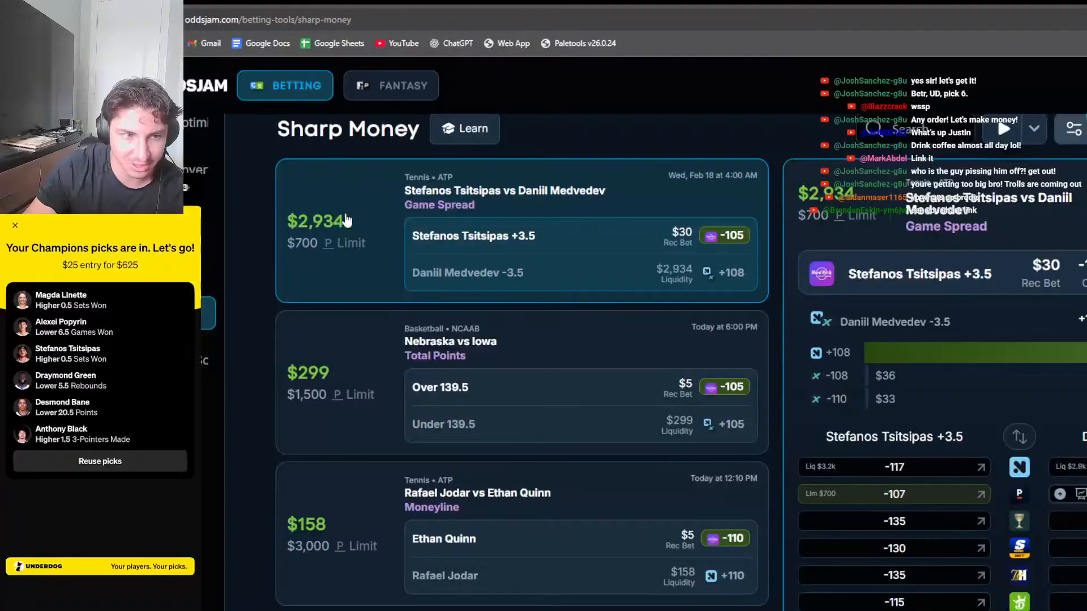
Examine liquidity and book odds for the Hard Rock bets on Stefanos Tsitsipas +3.5 and Nebraska vs Iowa over 139.5 total points
drag(346, 221, 277, 220)
scroll(966, 371, down, 4)
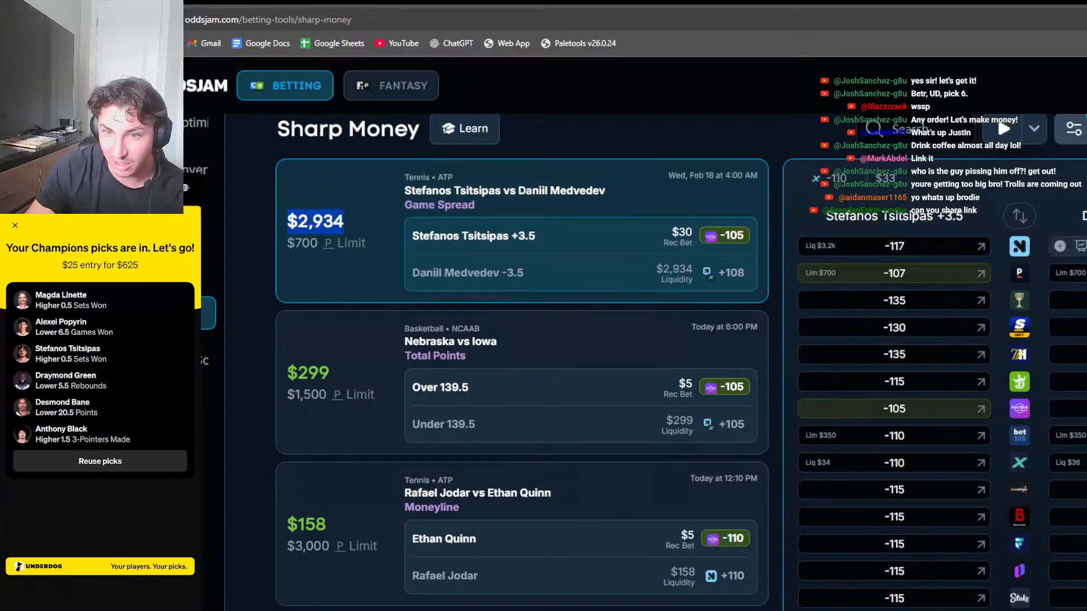
scroll(867, 566, up, 3)
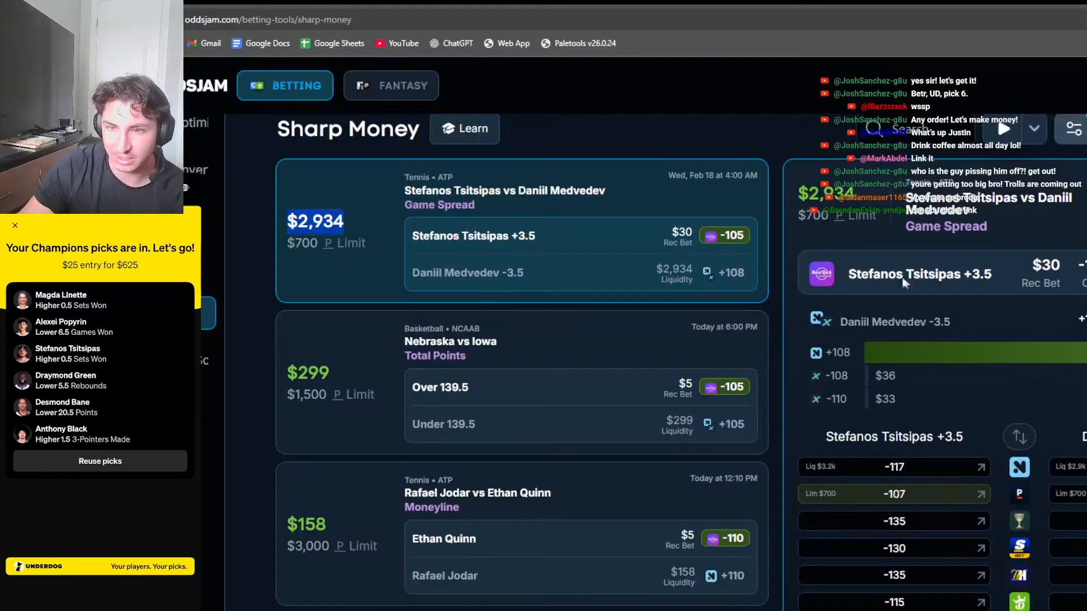
click(1083, 129)
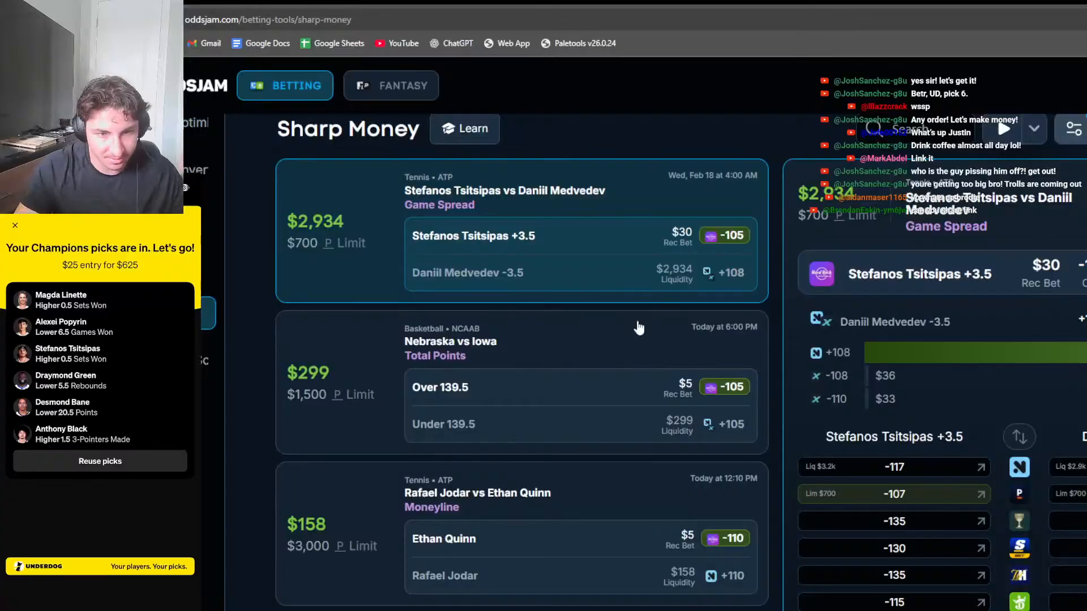
click(638, 328)
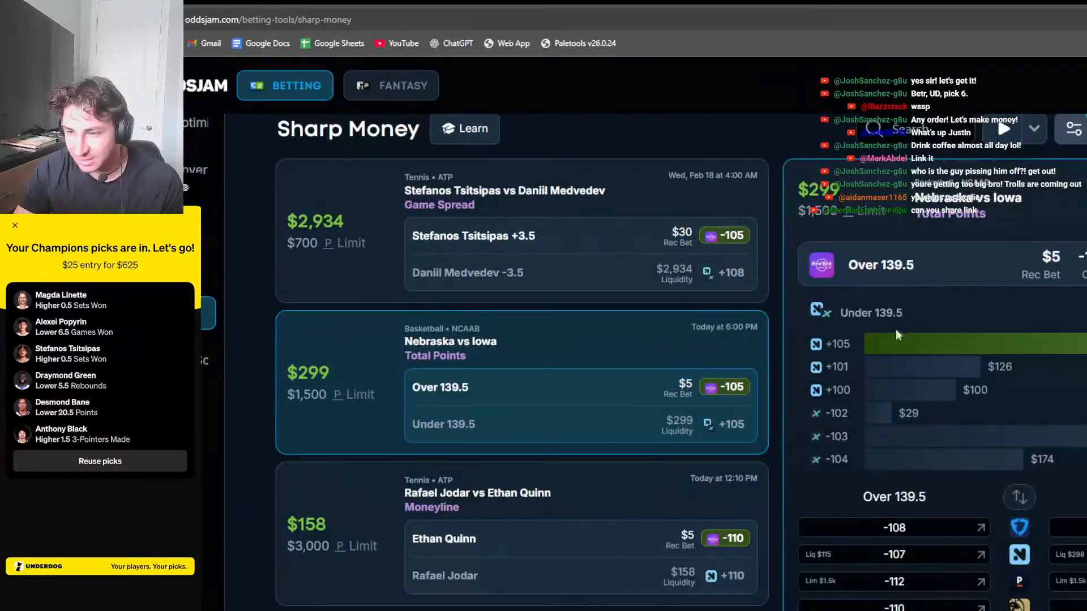
Replace the Hard Rock sportsbook filter in Sharp Money with Props Builder
click(1073, 129)
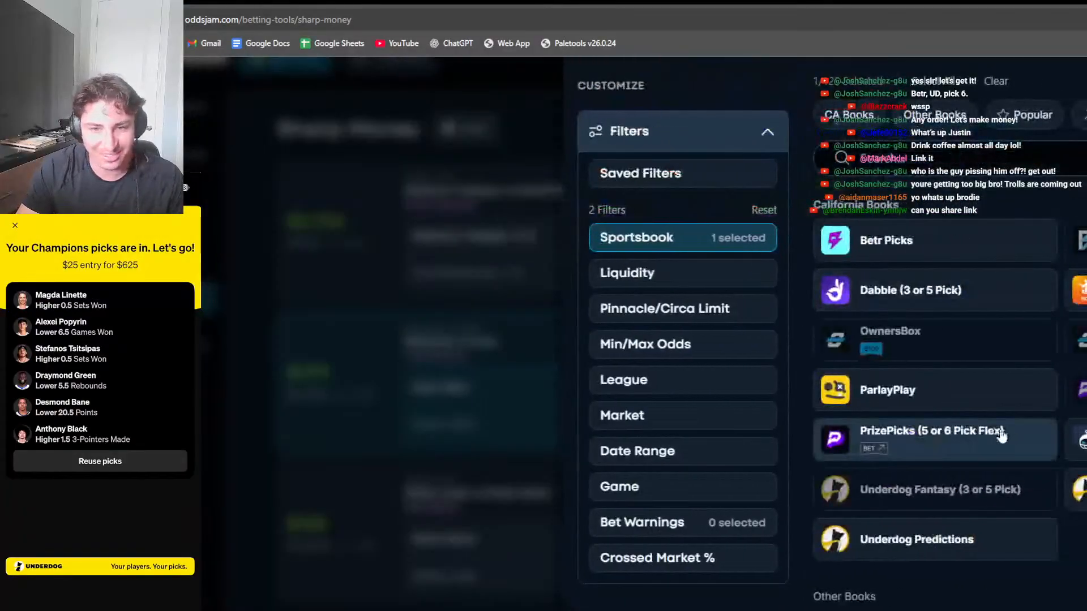
scroll(1001, 435, down, 15)
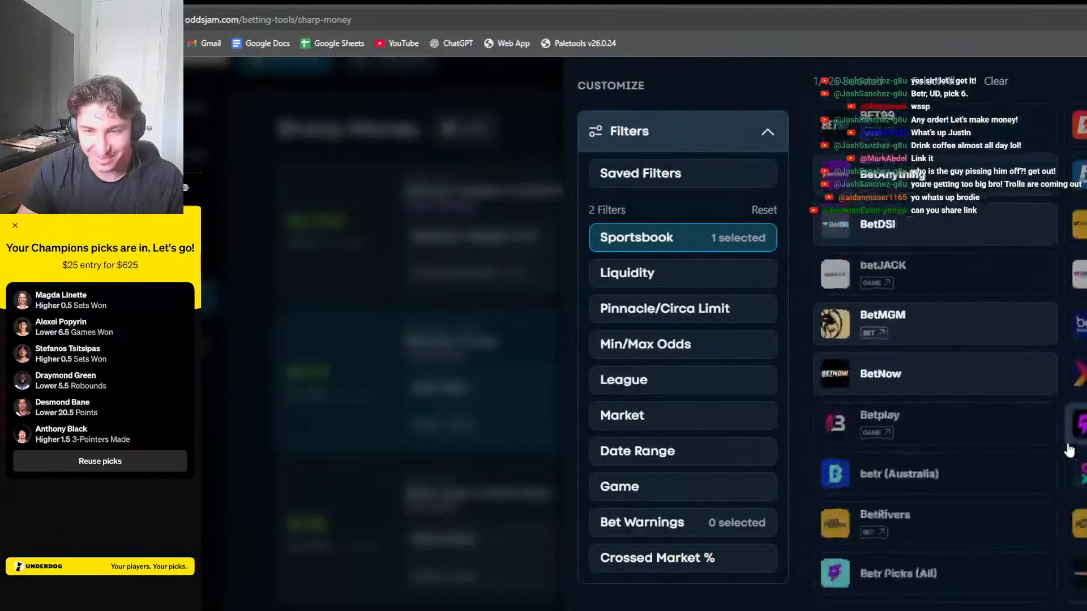
scroll(1066, 464, down, 10)
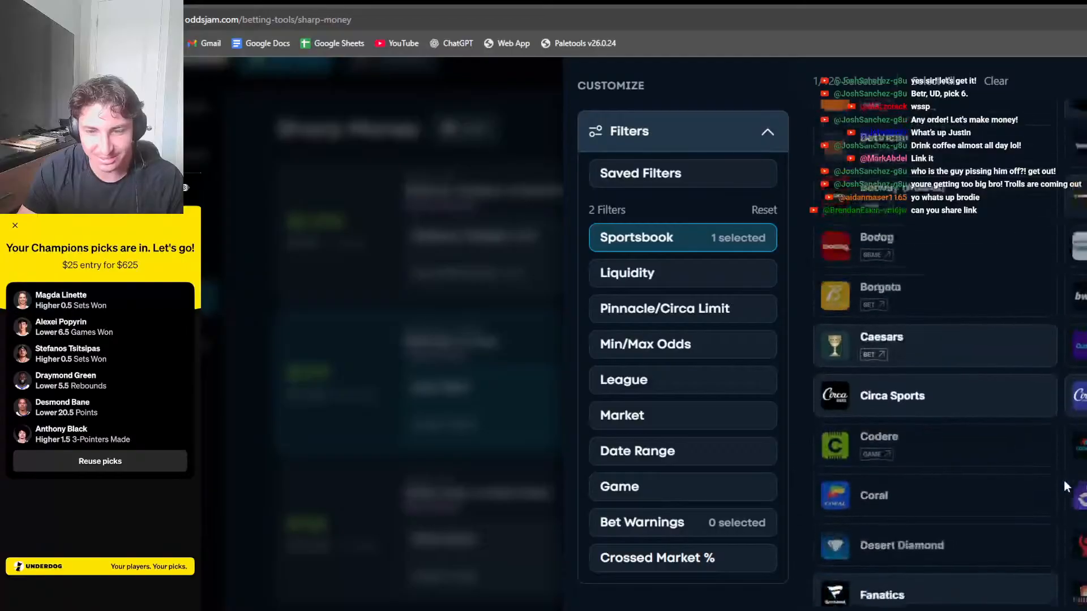
scroll(922, 291, up, 20)
click(997, 81)
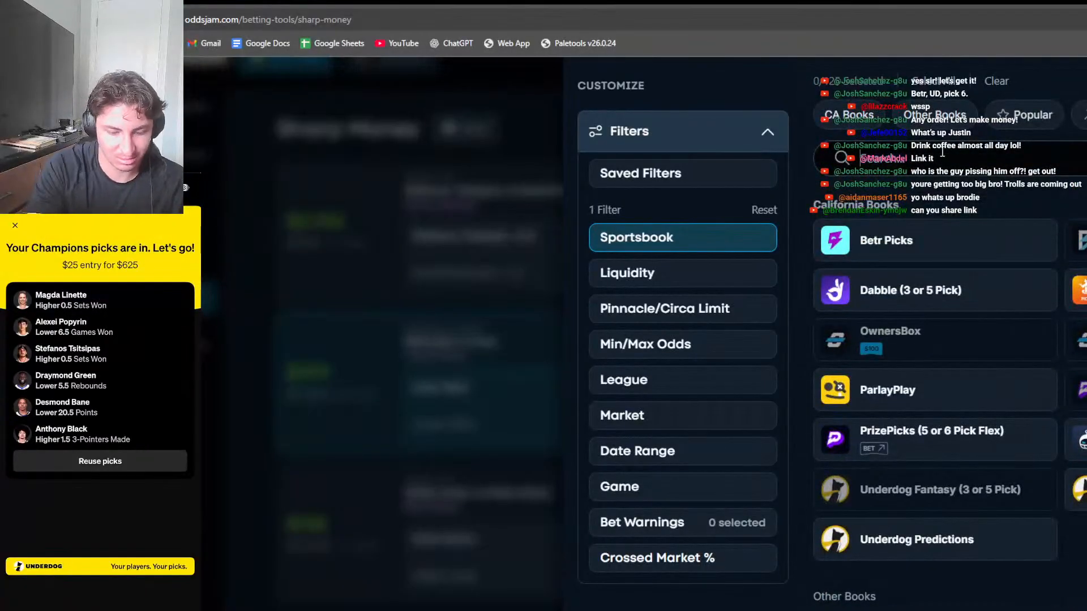
text(prop)
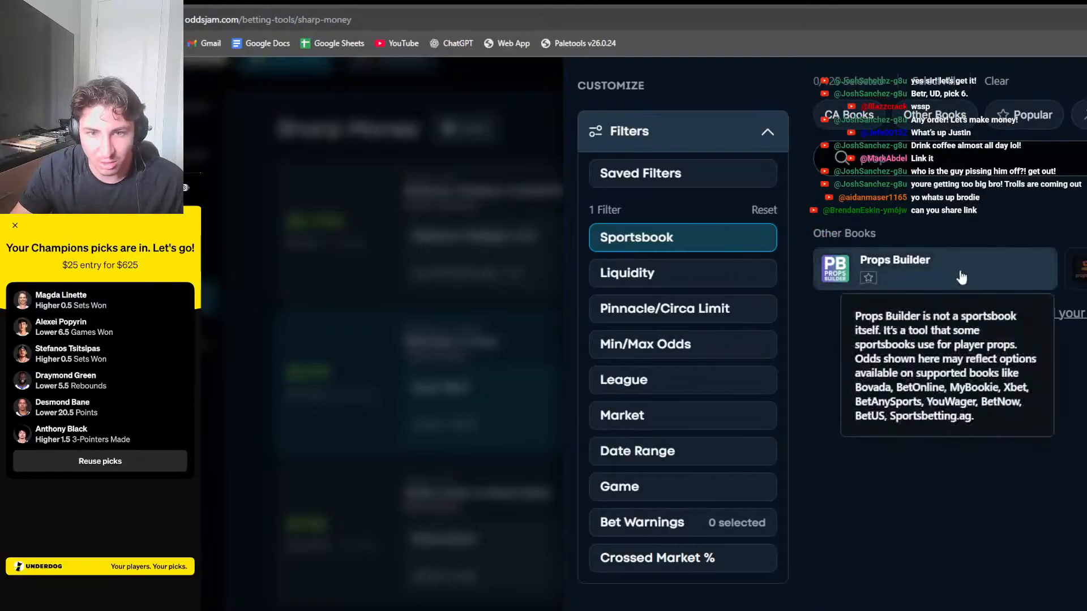
click(960, 278)
key(Escape)
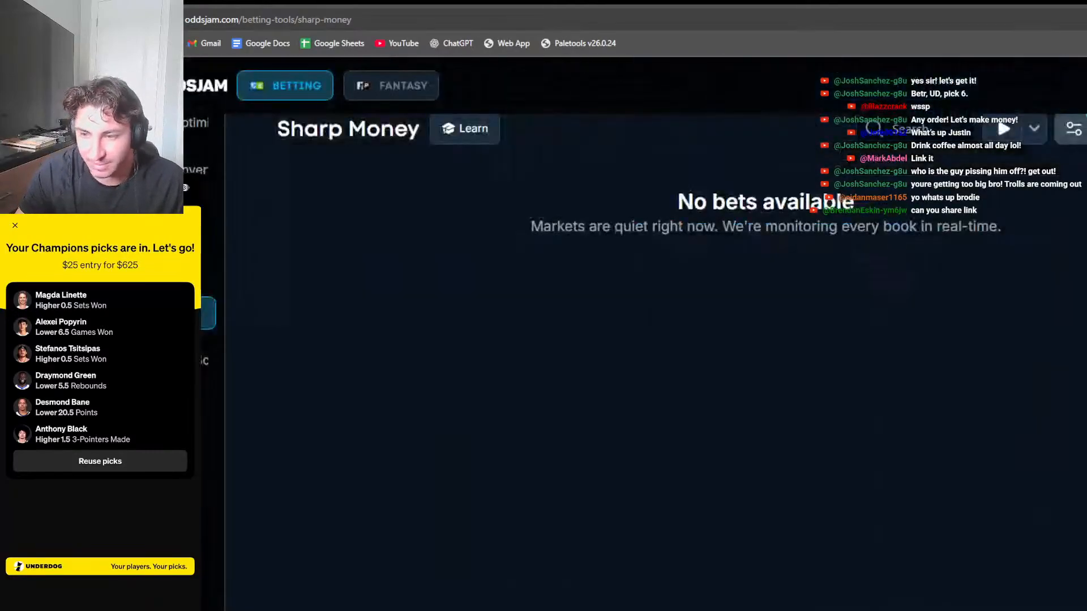
Filter Sharp Money to the DraftKings fantasy book instead of Props Builder and examine the odds for Fred Payne Over 17.5 points
click(1074, 129)
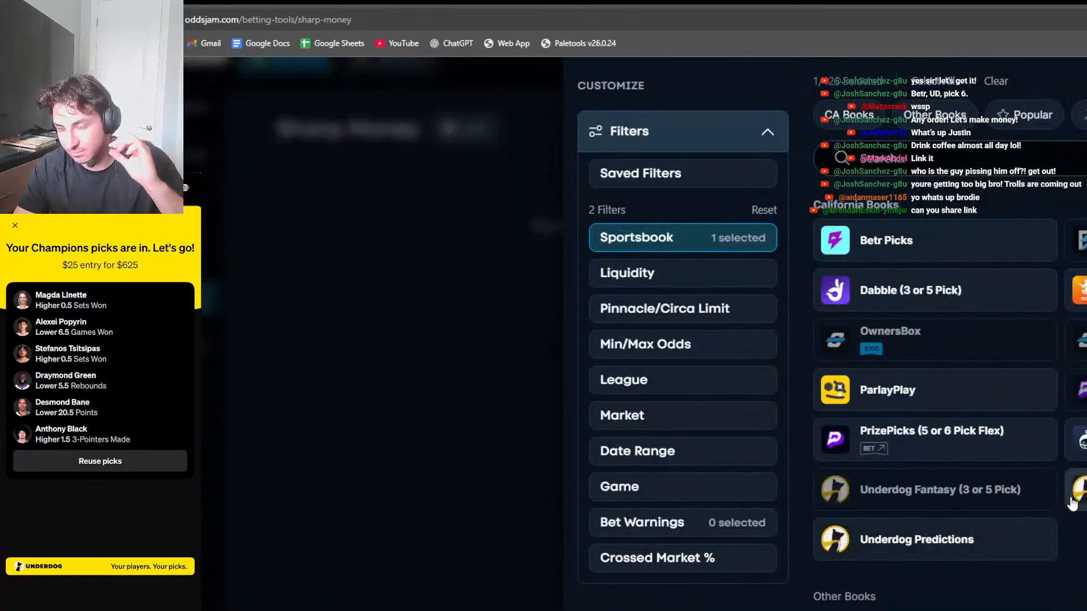
scroll(1073, 503, down, 3)
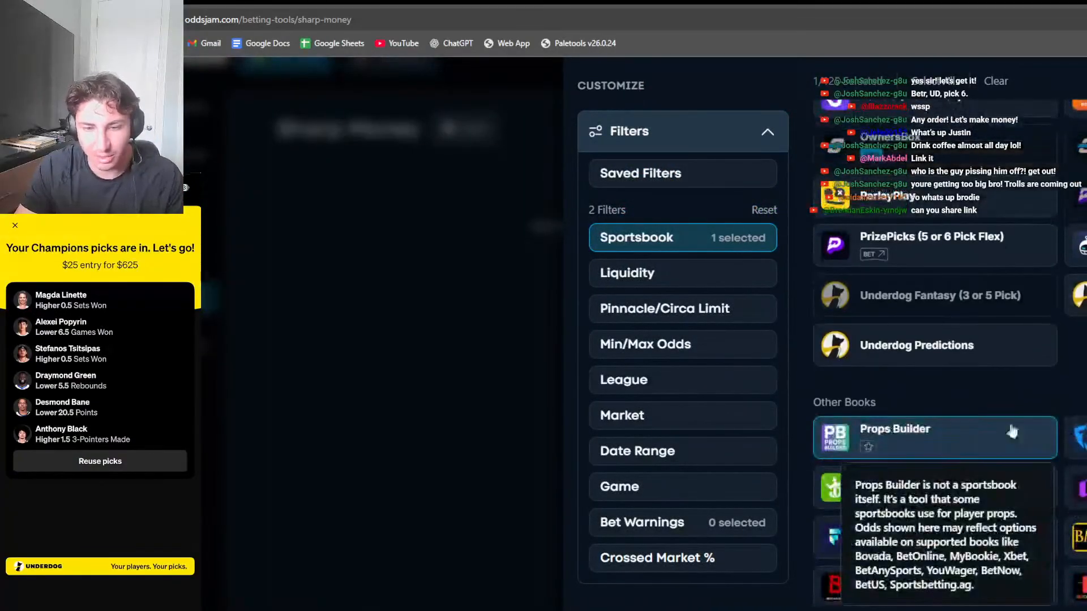
scroll(1011, 432, up, 3)
click(1077, 399)
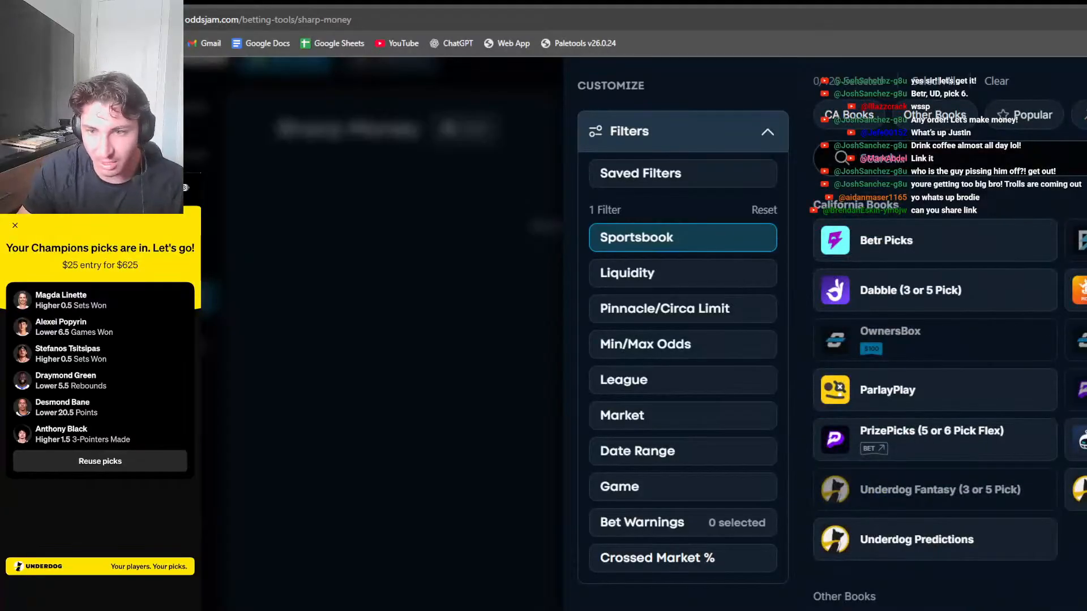
click(1079, 290)
click(516, 239)
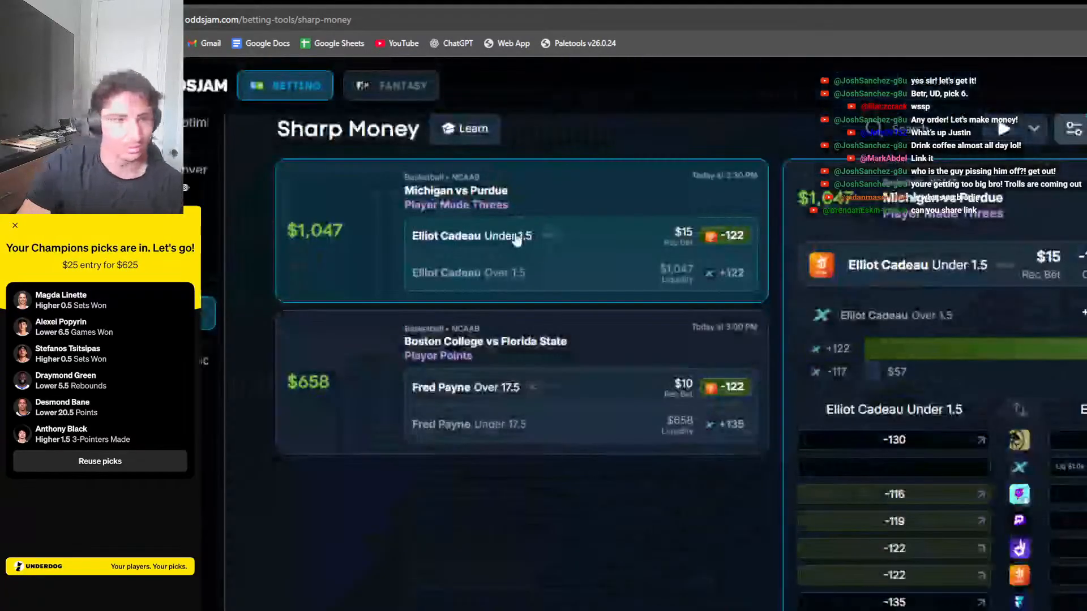
click(611, 383)
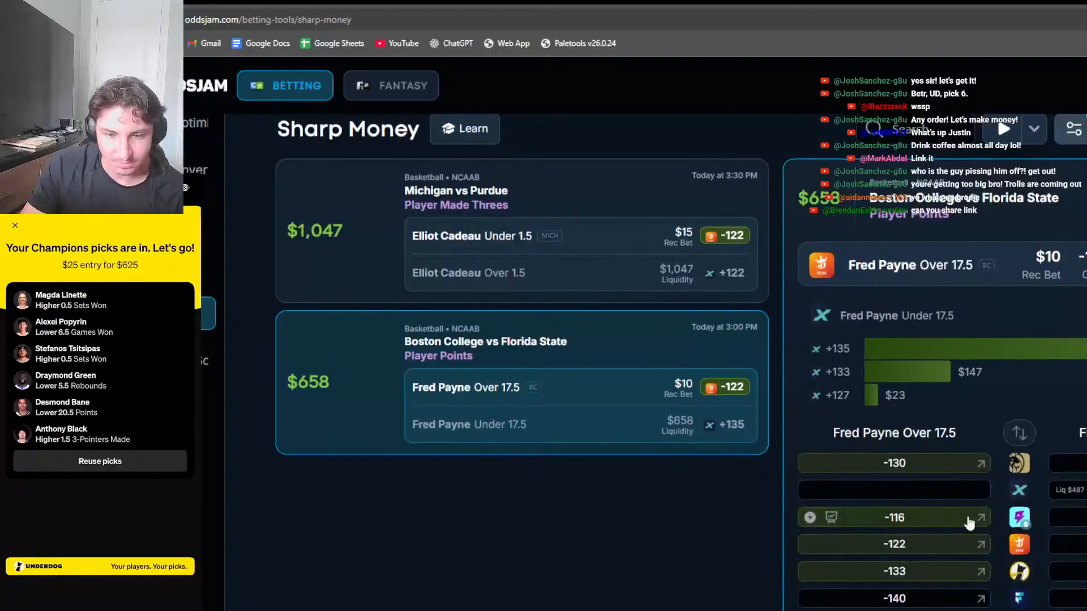
scroll(969, 523, up, 1)
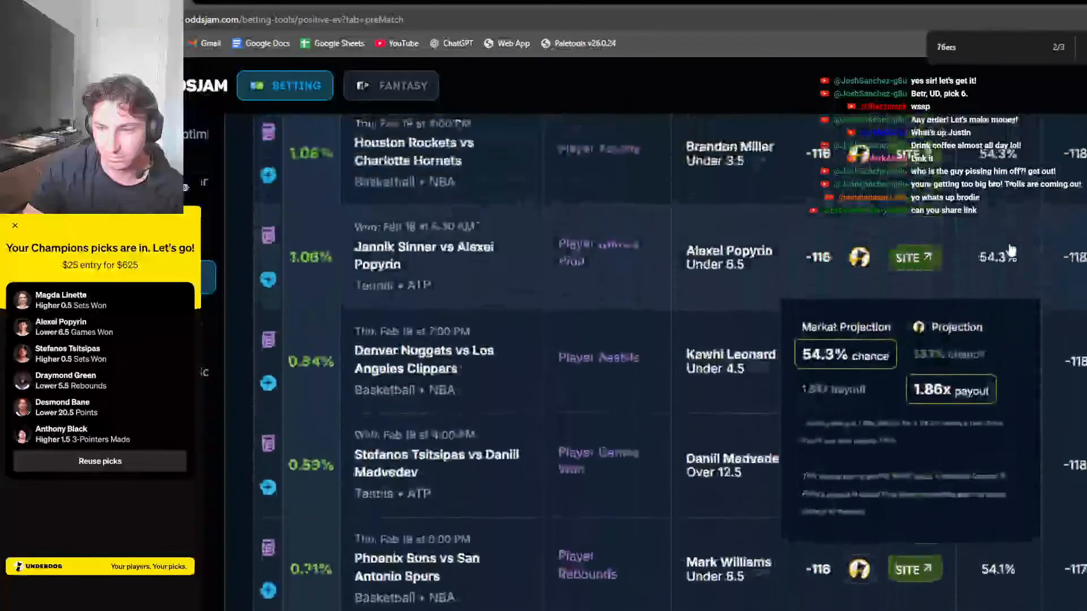
Change the +EV tool's sportsbook filter from Underdog Fantasy (6 Pick) to DraftKings (Pick 3) and dismiss the old page search
scroll(1011, 250, up, 5)
click(1079, 157)
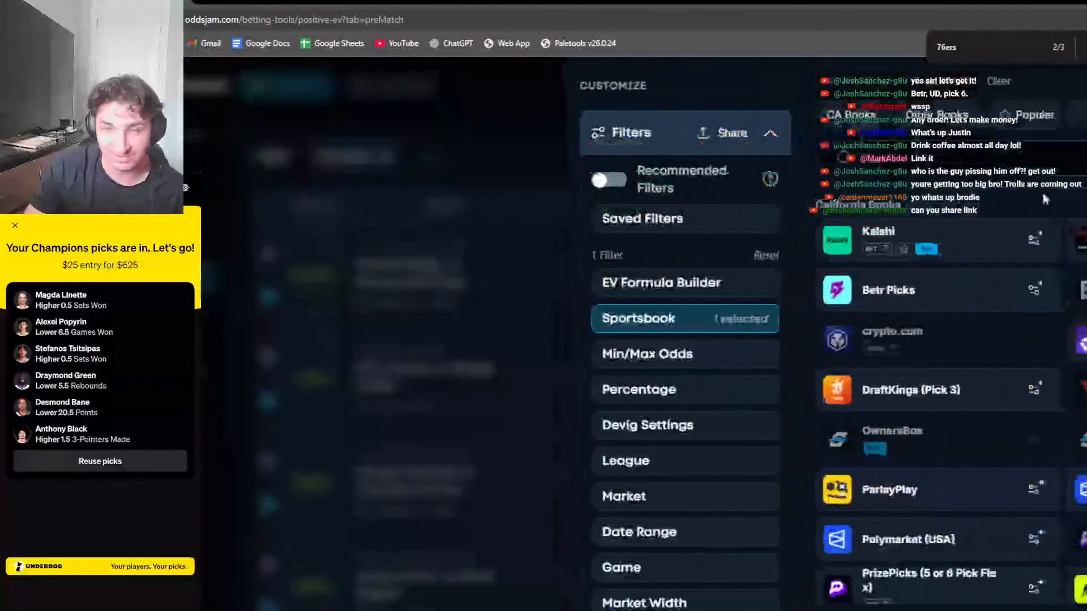
scroll(1047, 457, down, 5)
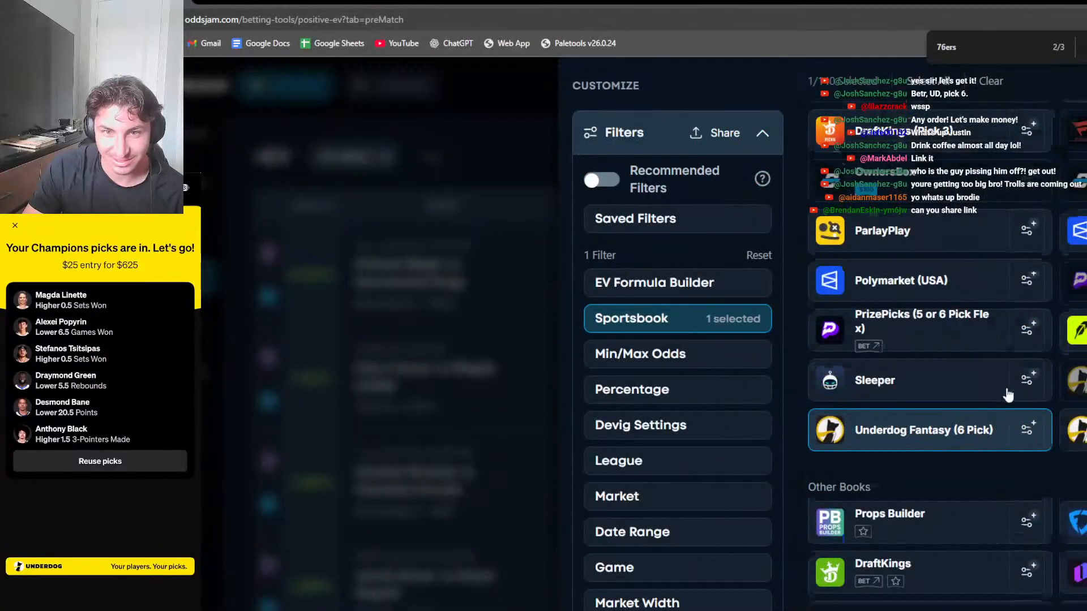
click(1007, 416)
scroll(963, 328, up, 3)
click(928, 325)
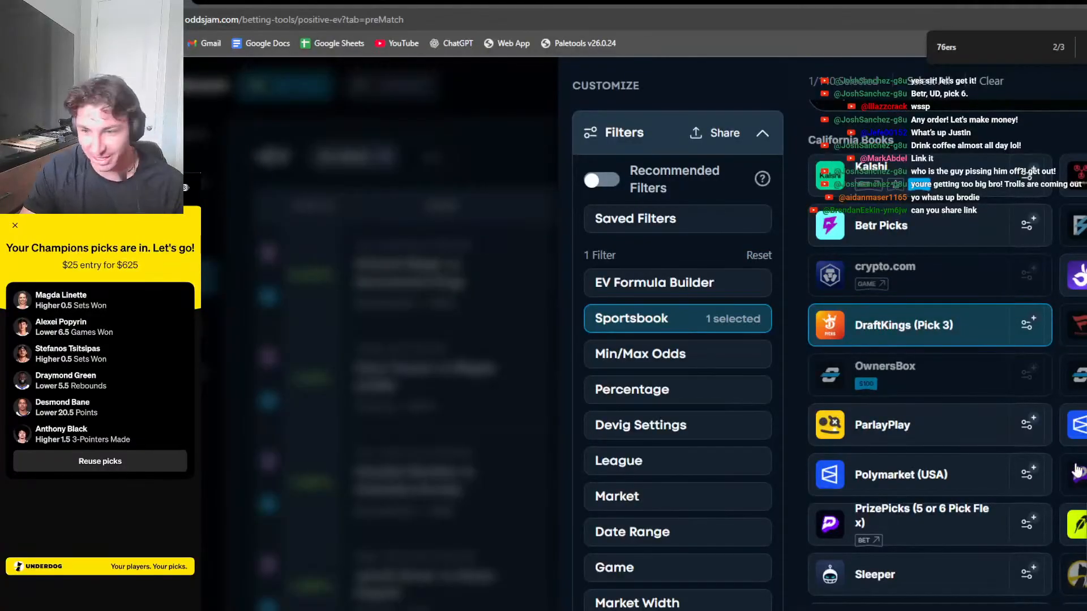
click(1084, 85)
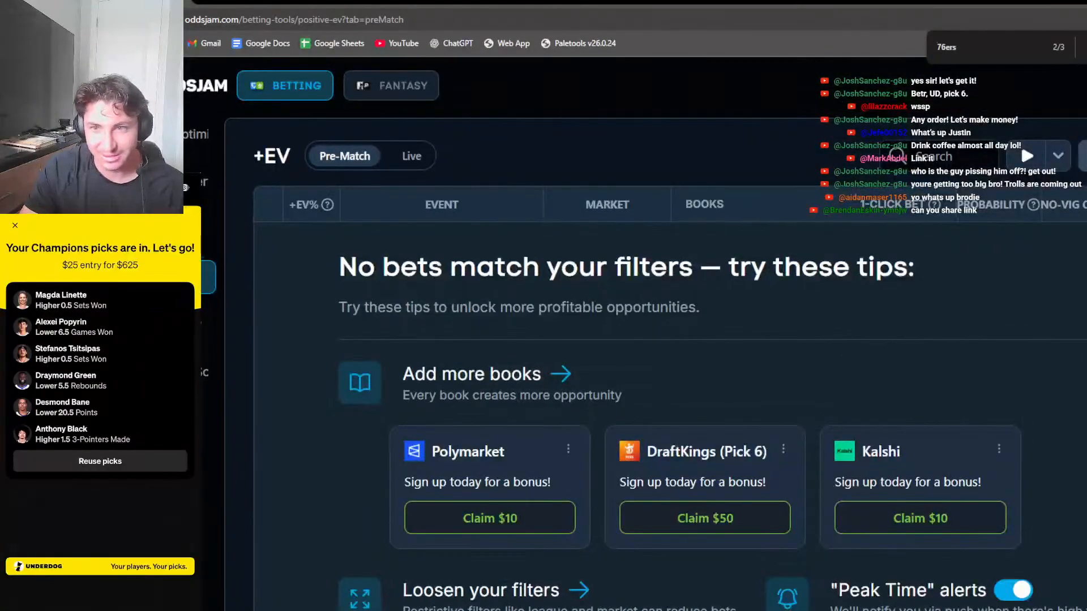
click(1080, 47)
Open the DraftKings (Pick 3) props in the Fantasy tool and search the refreshed list for "purdue"
click(377, 85)
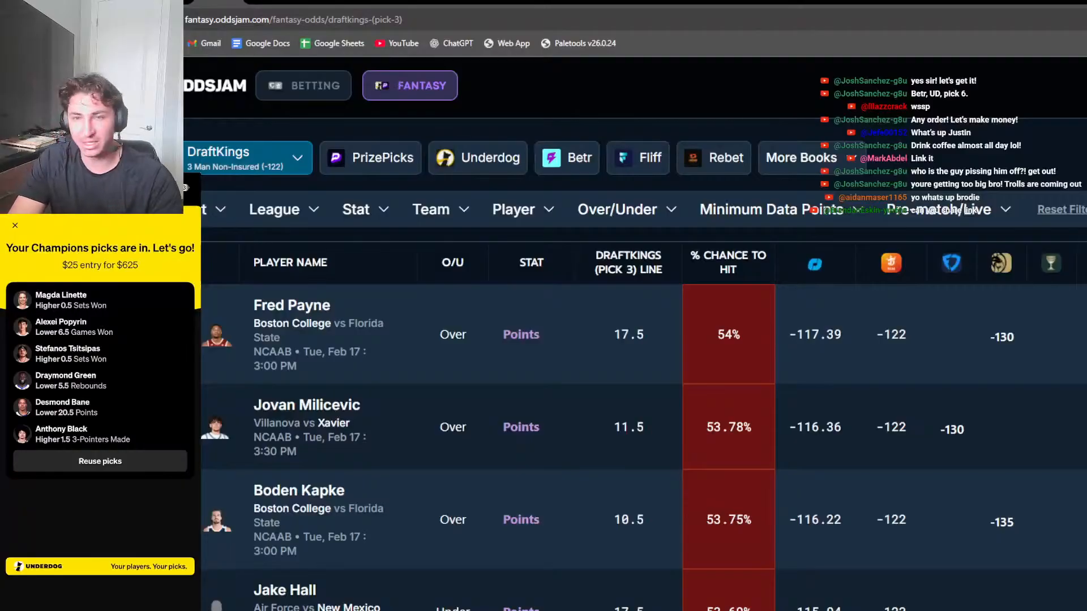
click(1083, 158)
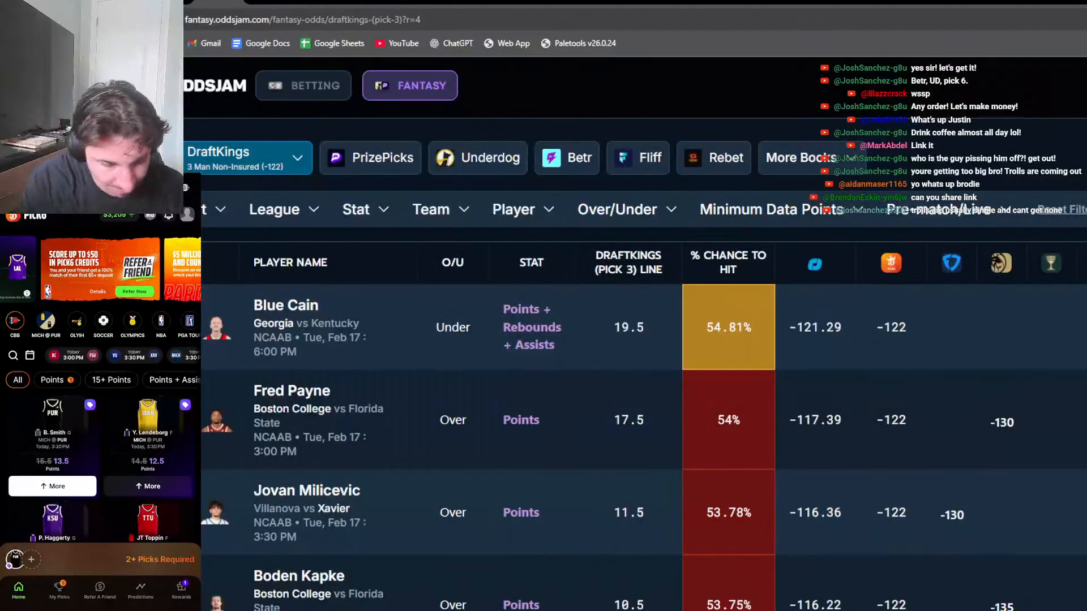
key(ctrl+f)
text(purdue)
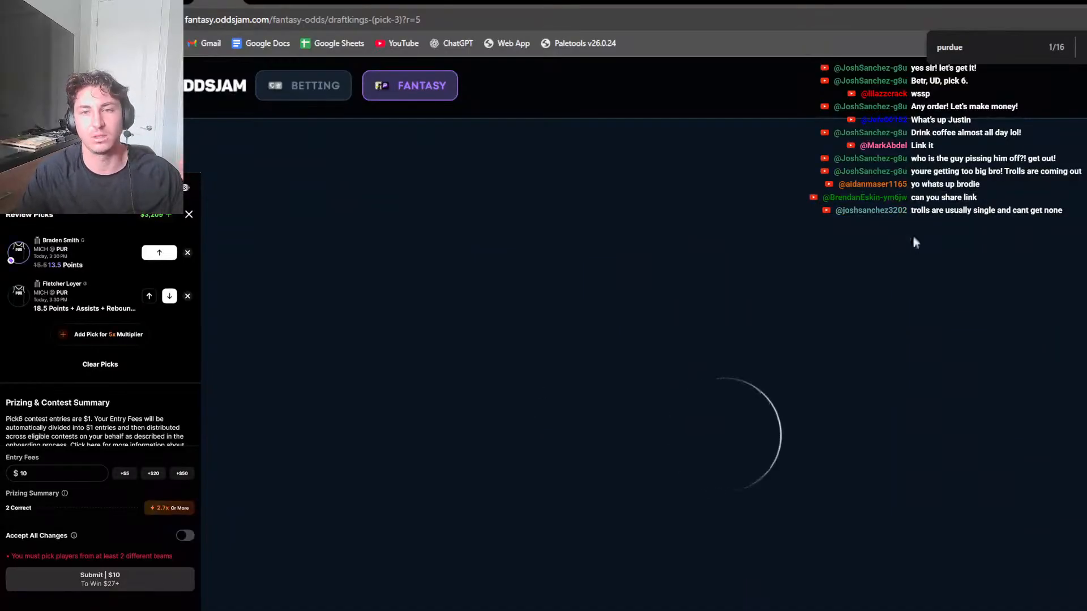
key(Escape)
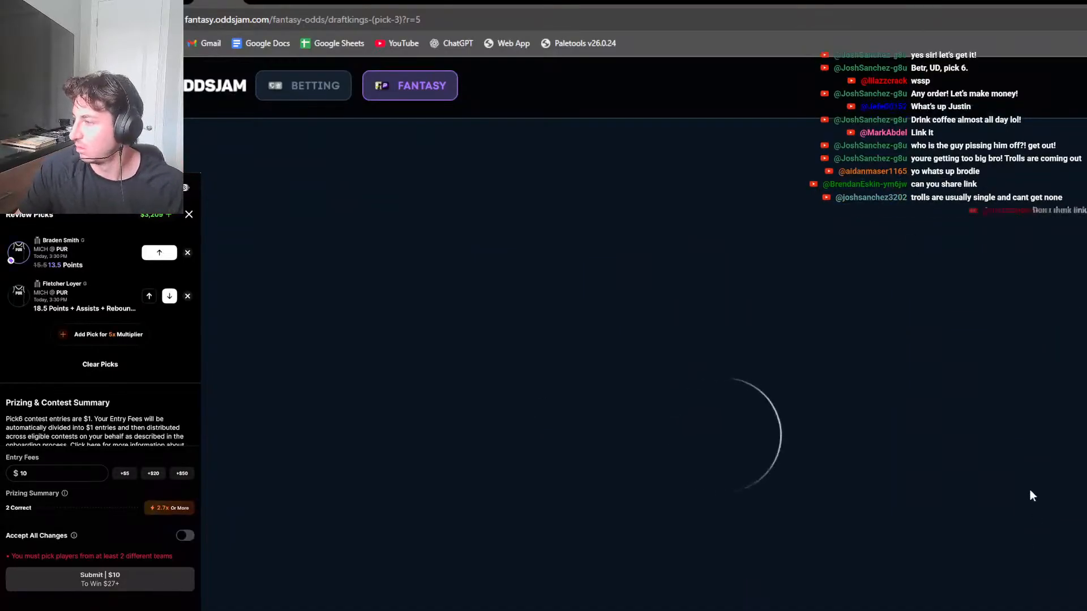
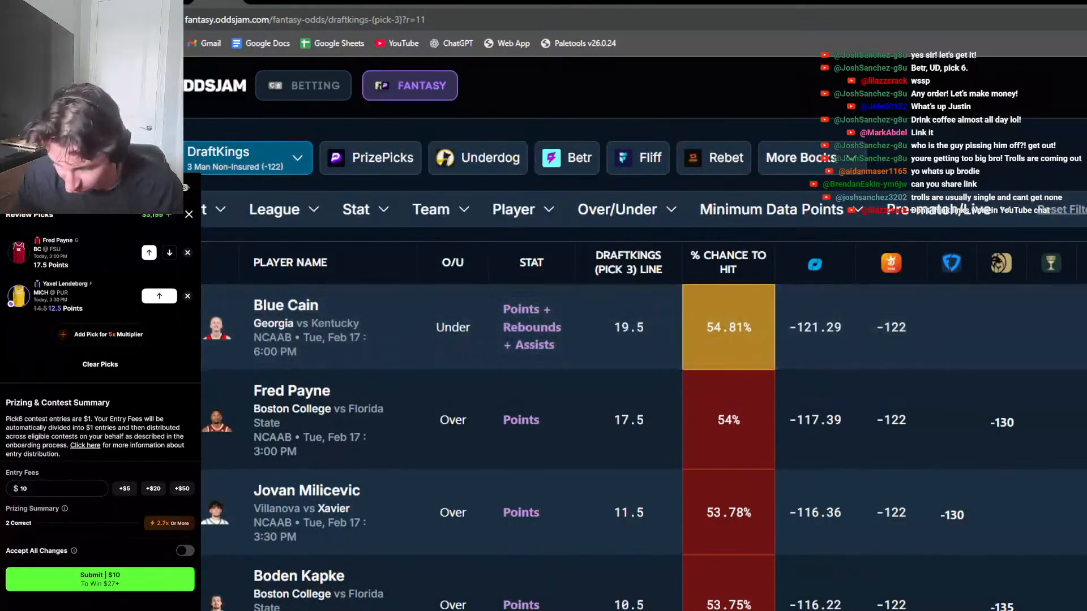
Search the DraftKings props for "michi" and step through the matches to Trey Kaufman-Renn Under 8.5 rebounds
key(ctrl+f)
text(michi)
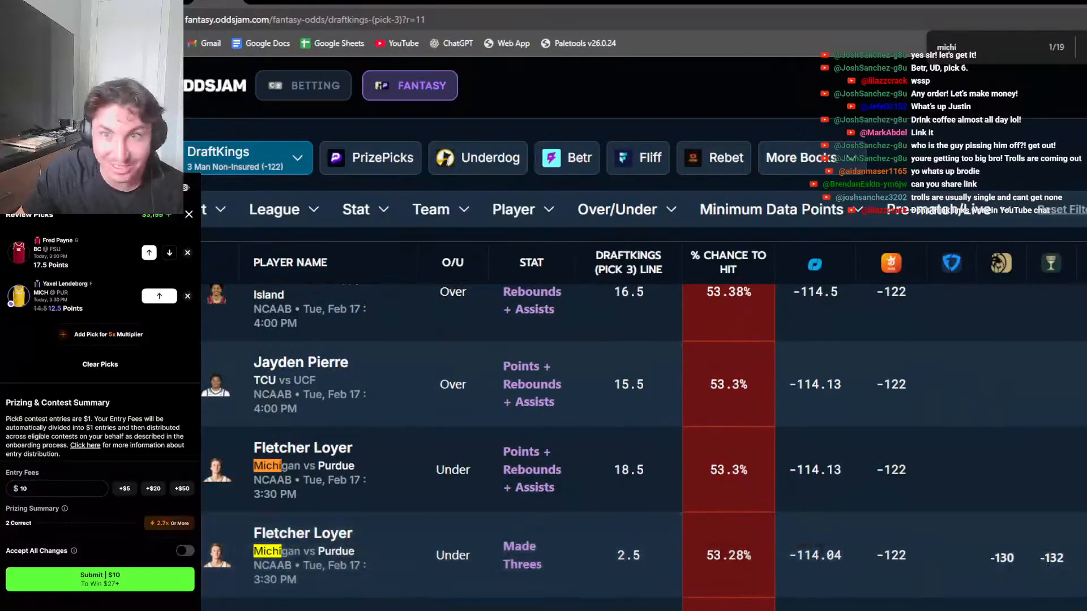
key(Return)
key(Return)
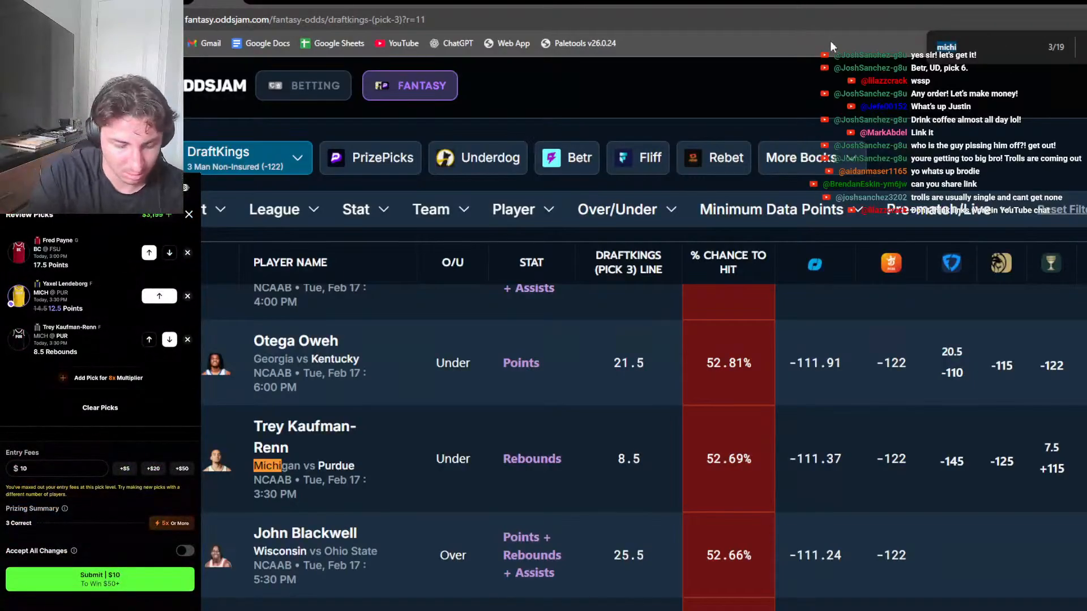
Search the DraftKings props for "boston" and compare the Boston College matches
text(boston)
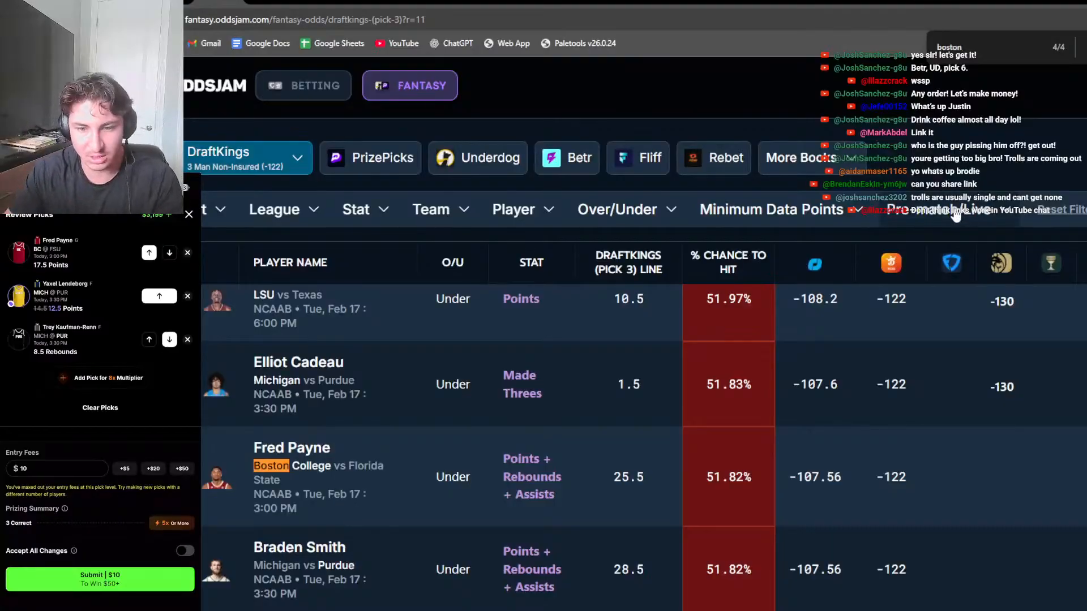
key(Return)
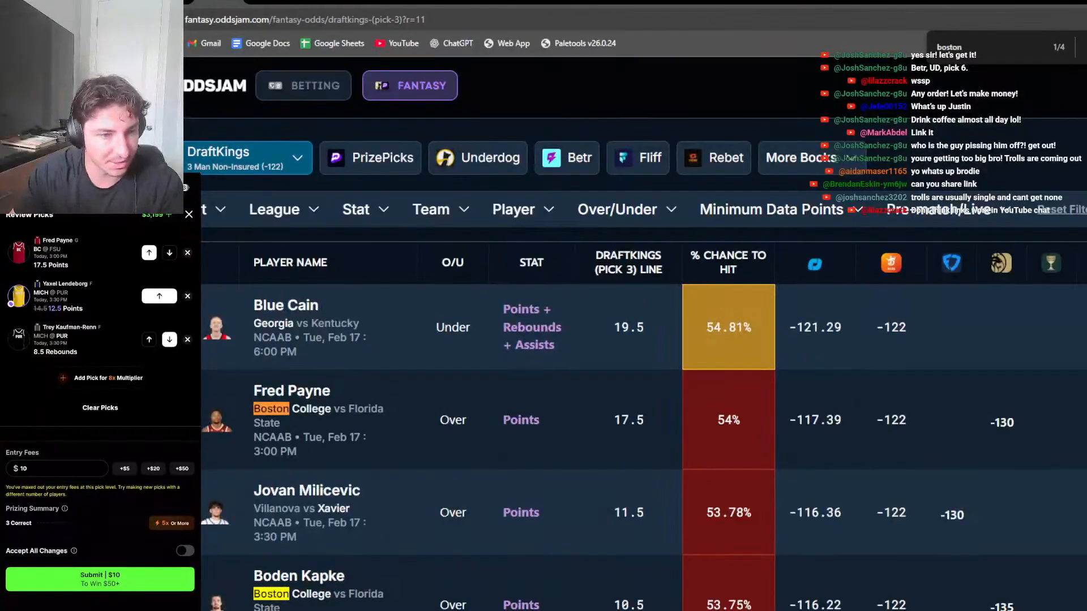
key(Return)
key(Return)
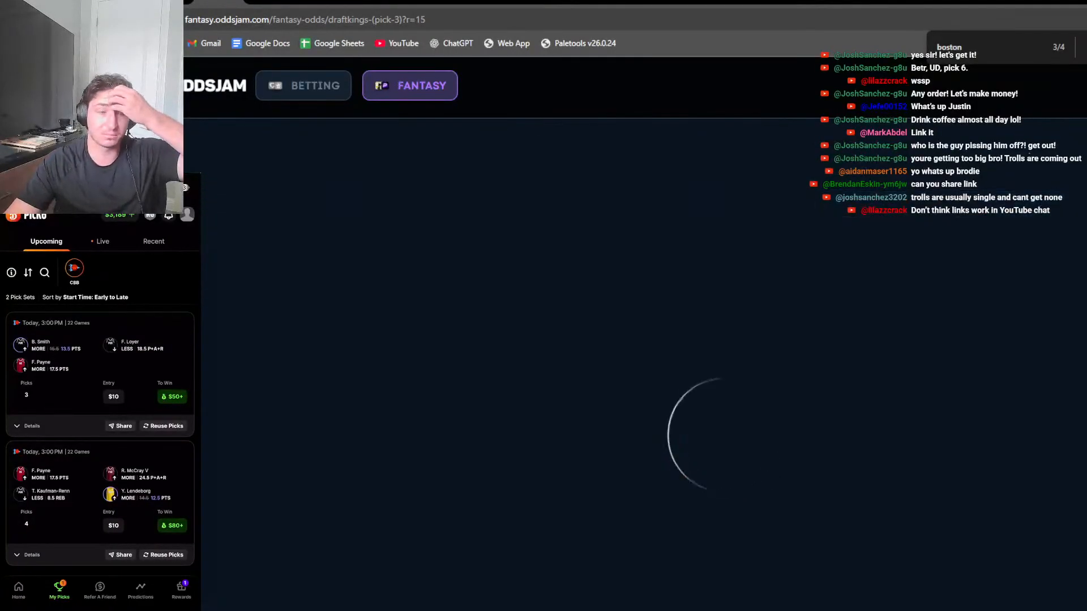
Return to Sharp Money and filter its bets to bet105 and BookMaker in place of the DraftKings fantasy book
key(ctrl+Tab)
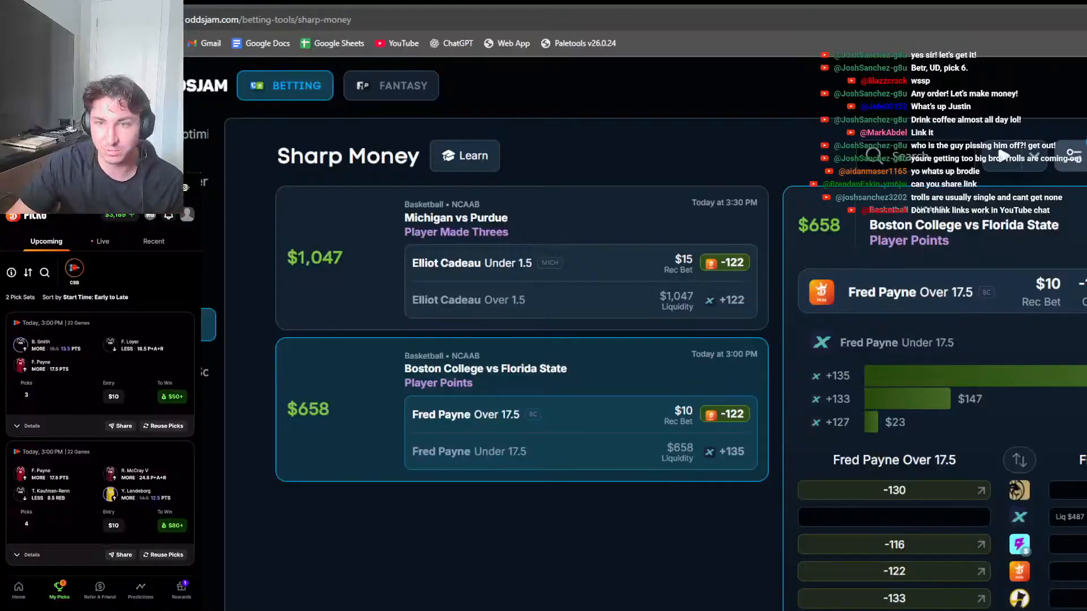
click(1071, 156)
click(1078, 291)
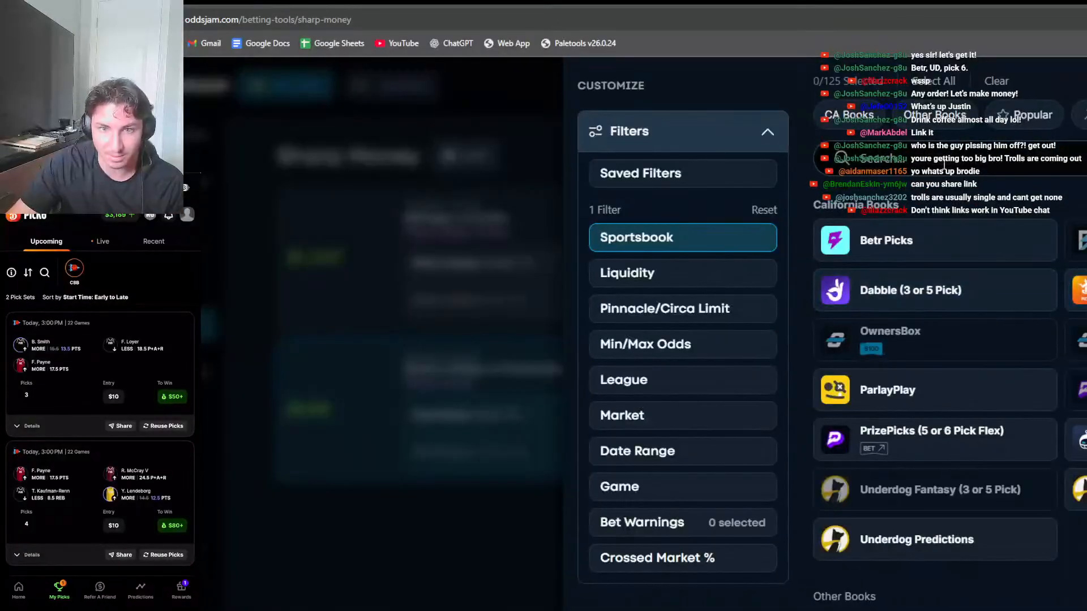
click(945, 164)
text(bet)
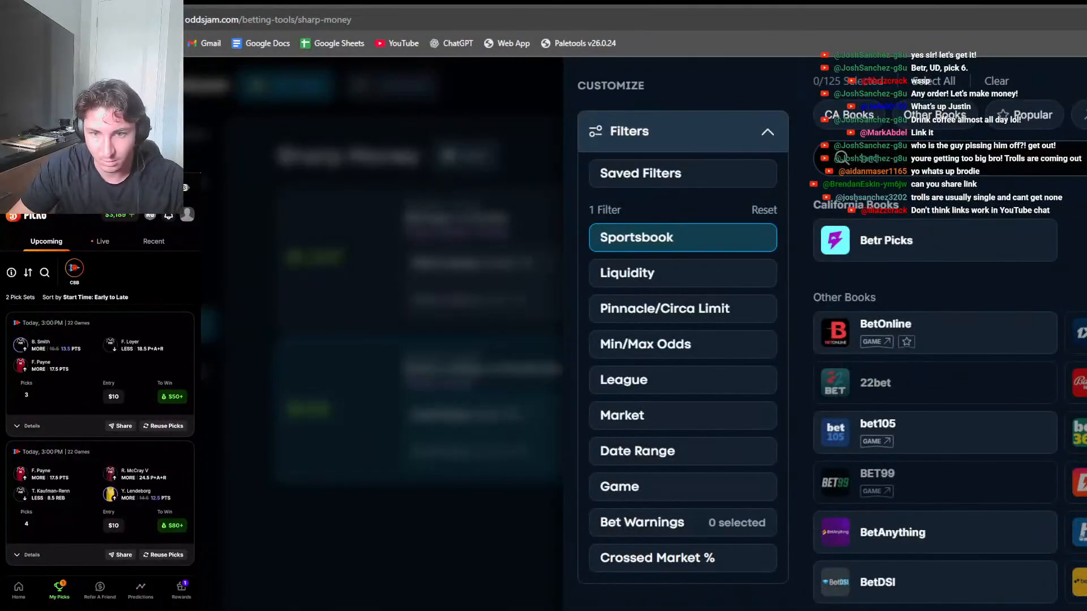
click(959, 436)
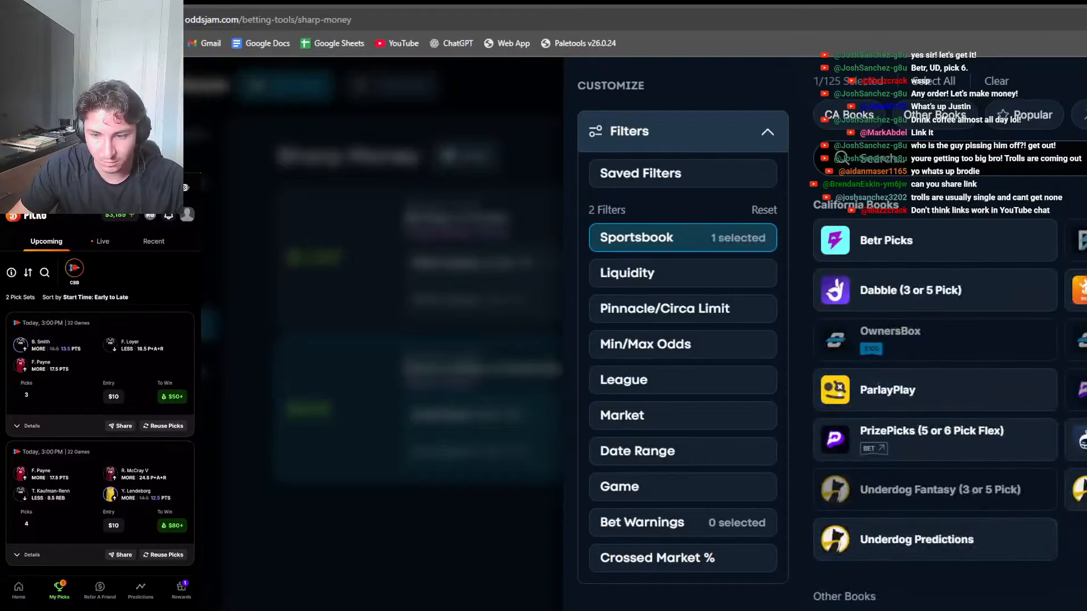
click(996, 165)
text(book)
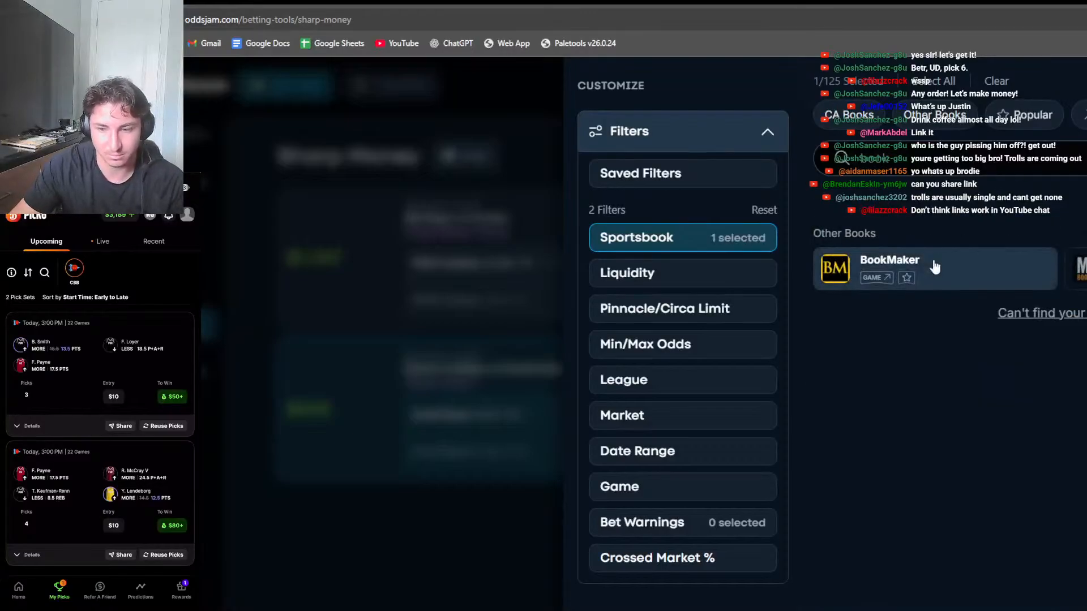
click(935, 267)
key(Escape)
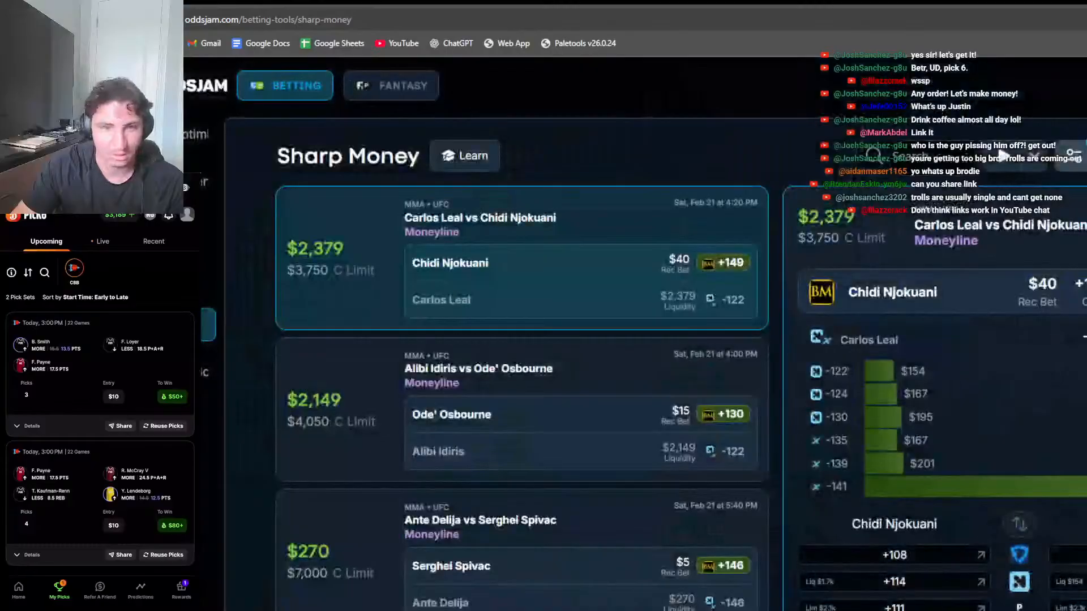
Examine liquidity and book odds for the BookMaker moneyline bet on Ode' Osbourne against Alibi Idiris
click(759, 385)
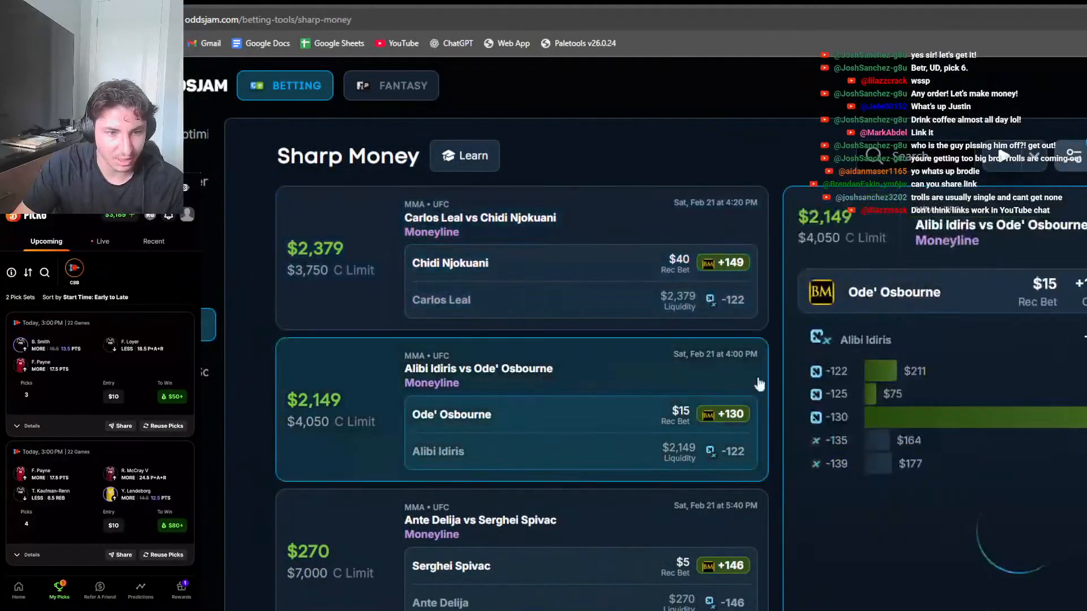
scroll(759, 396, down, 1)
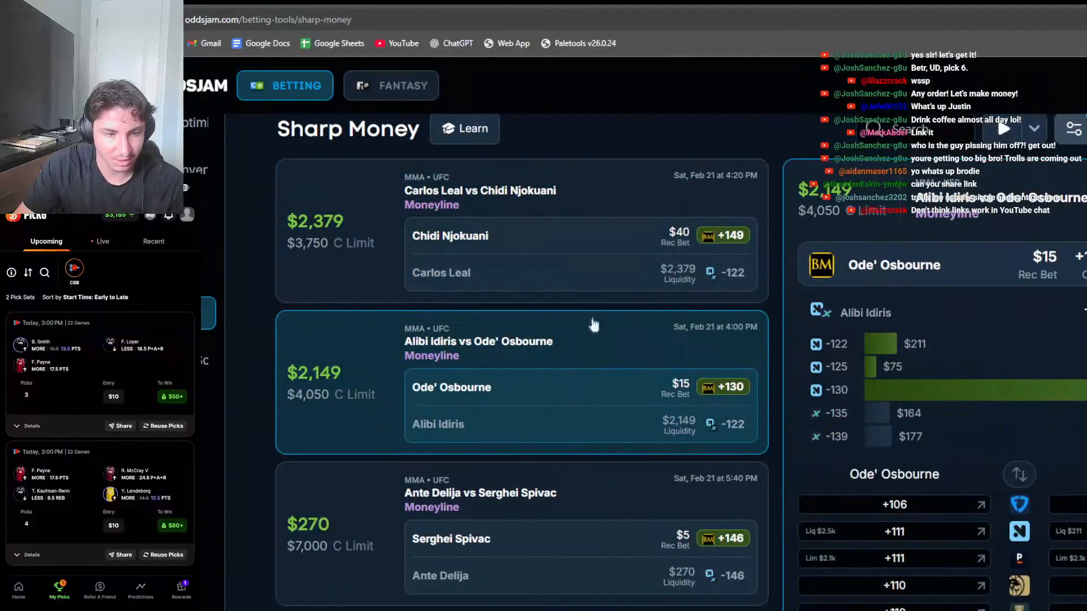
scroll(508, 383, up, 1)
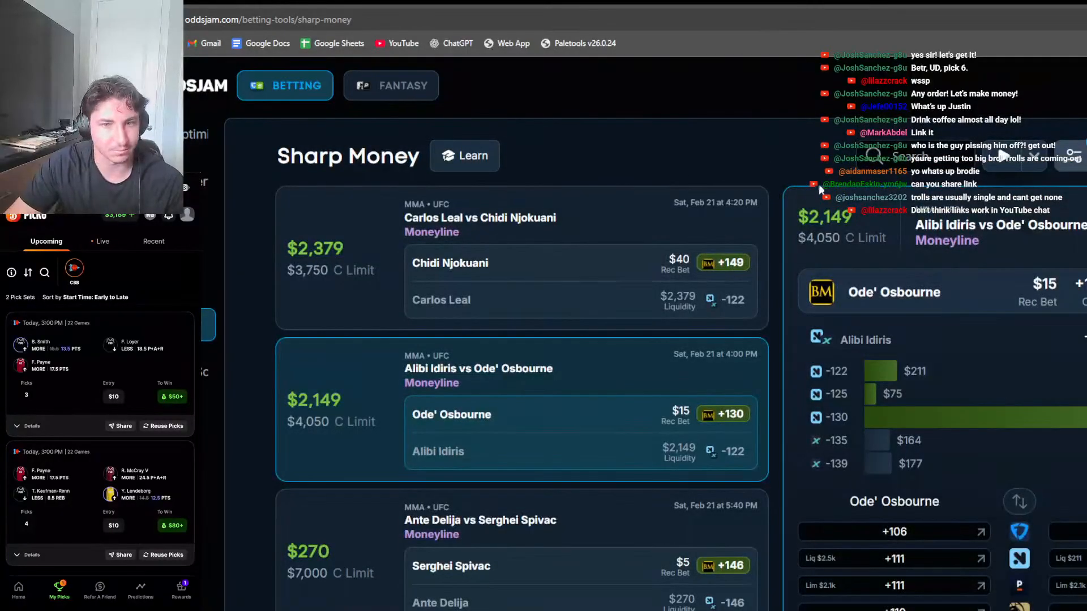
Remove BookMaker from the Sharp Money sportsbook filter and try adding Fliff
click(1073, 154)
scroll(1016, 432, down, 3)
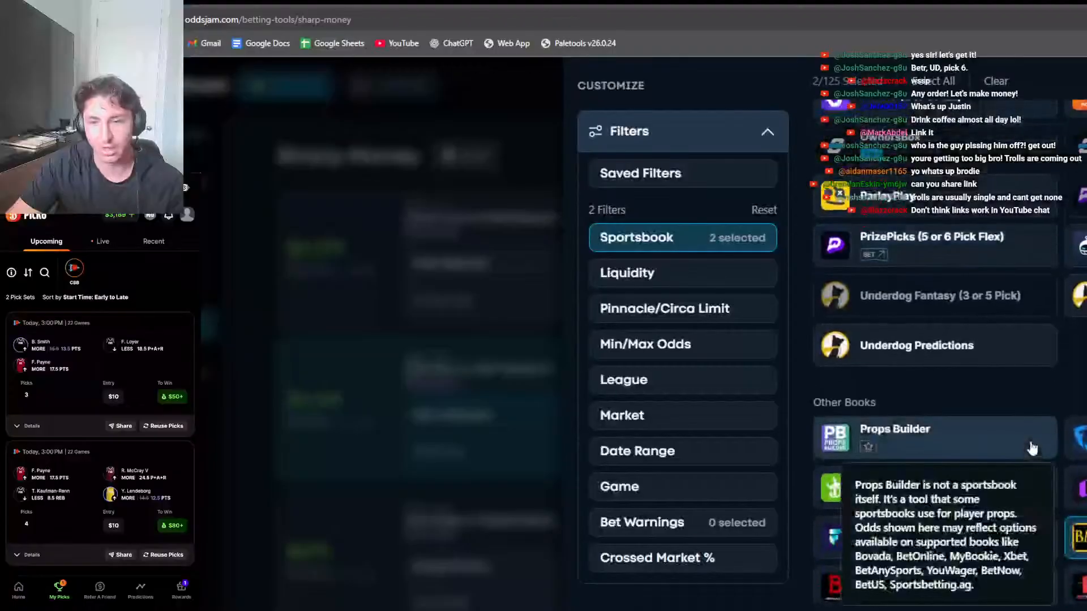
scroll(1031, 449, up, 2)
scroll(935, 339, down, 5)
click(1077, 408)
scroll(1078, 396, up, 3)
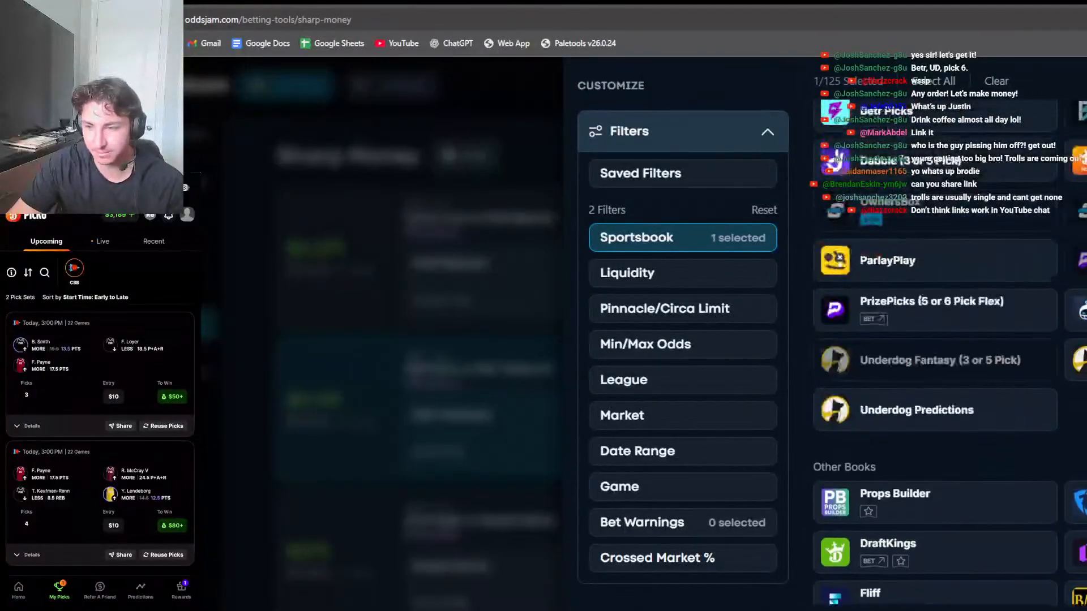
scroll(1077, 374, down, 2)
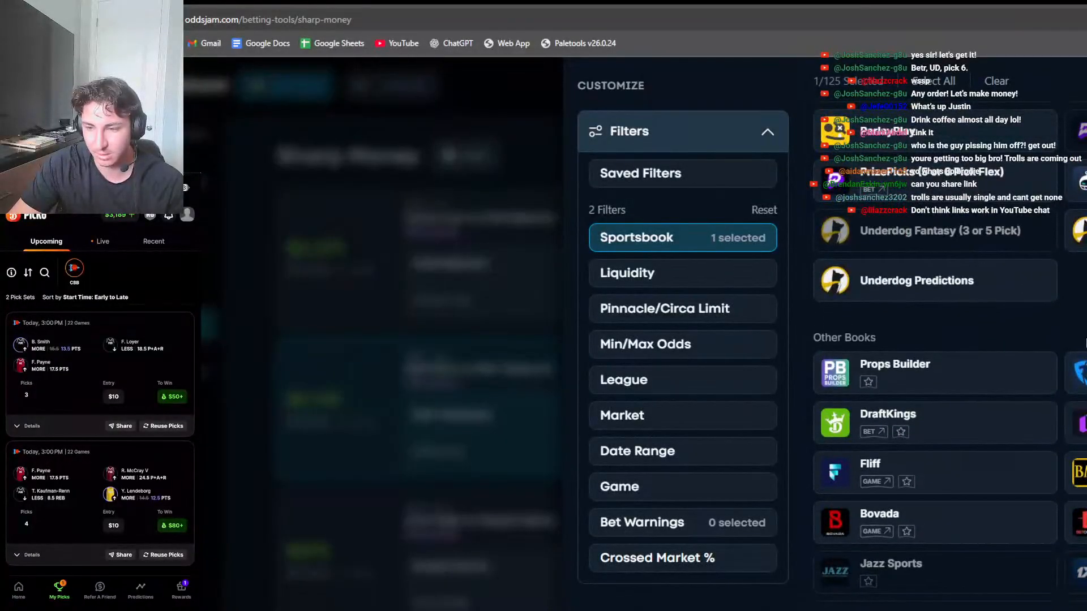
mouse_move(1020, 361)
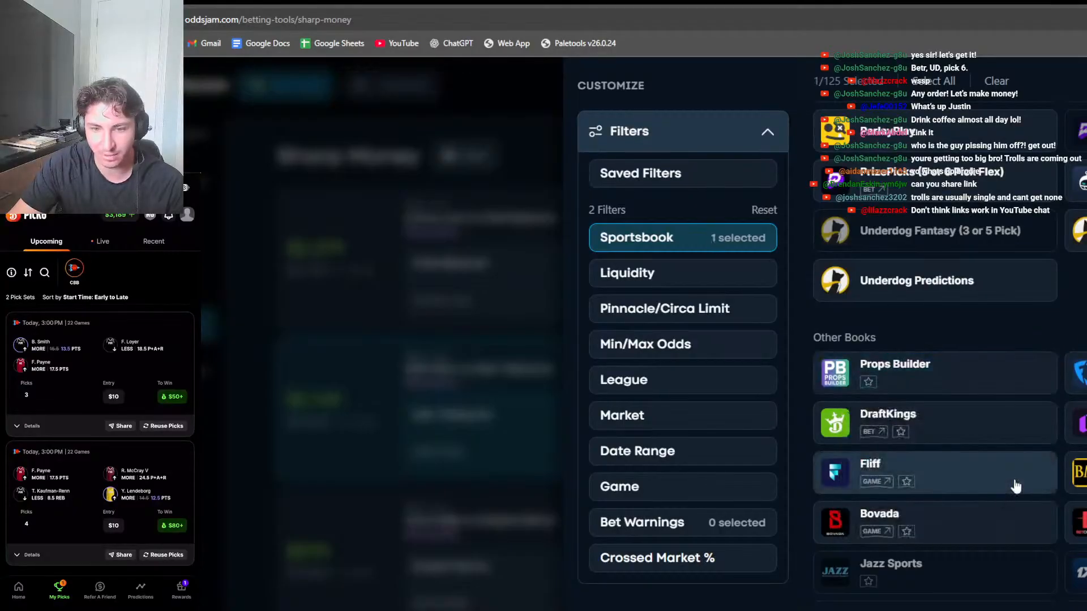
click(1015, 484)
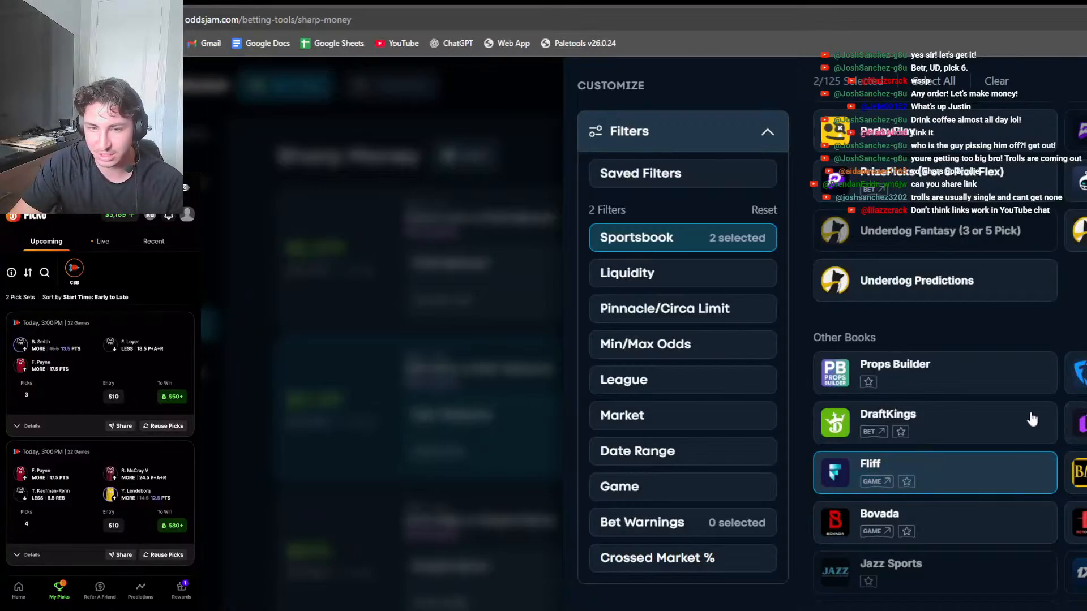
click(1033, 459)
Search the sportsbook filter for "low" and remove LowVig from the account's excluded books, saving the change
scroll(1025, 396, up, 4)
text(low)
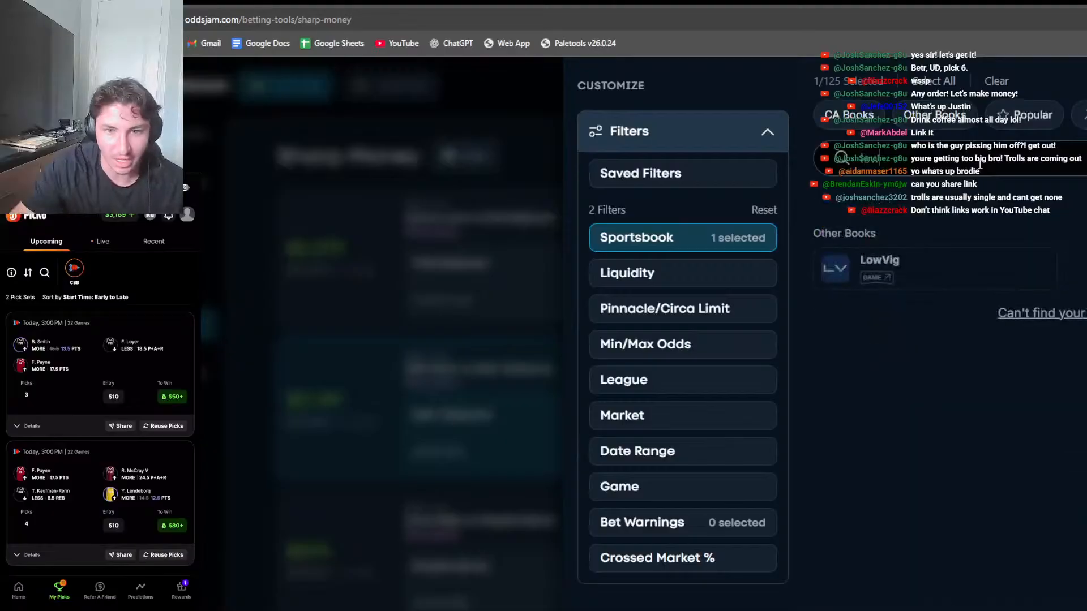
click(968, 275)
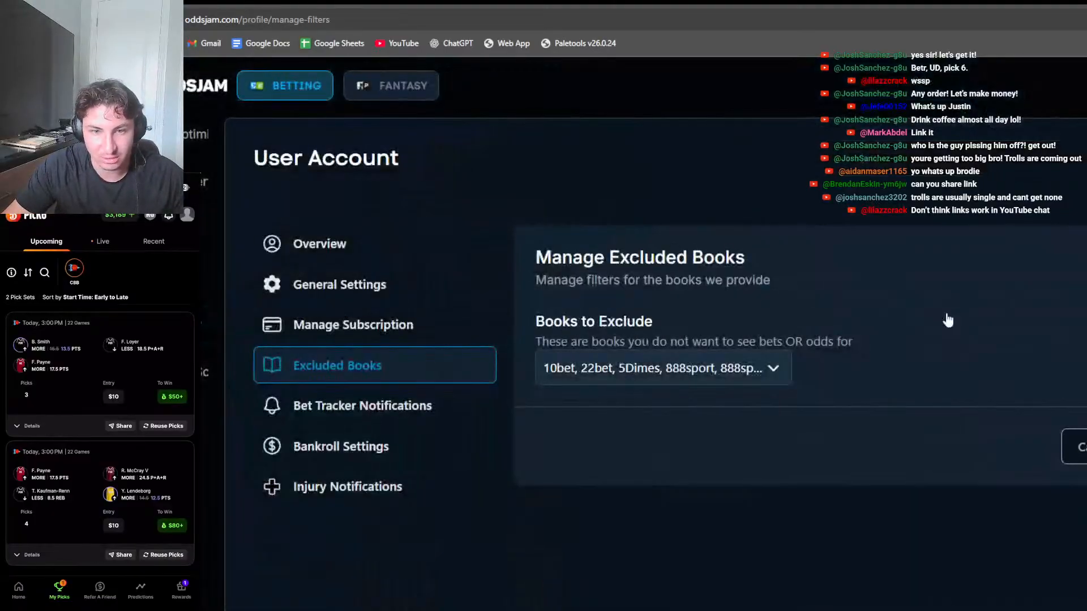
drag(728, 343, 747, 369)
click(747, 371)
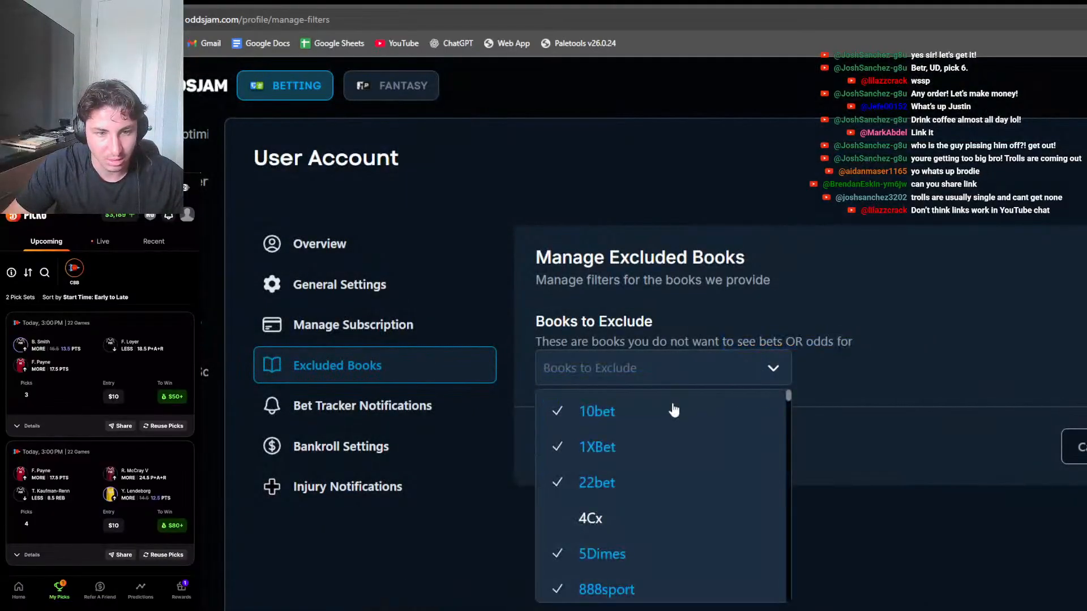
text(low)
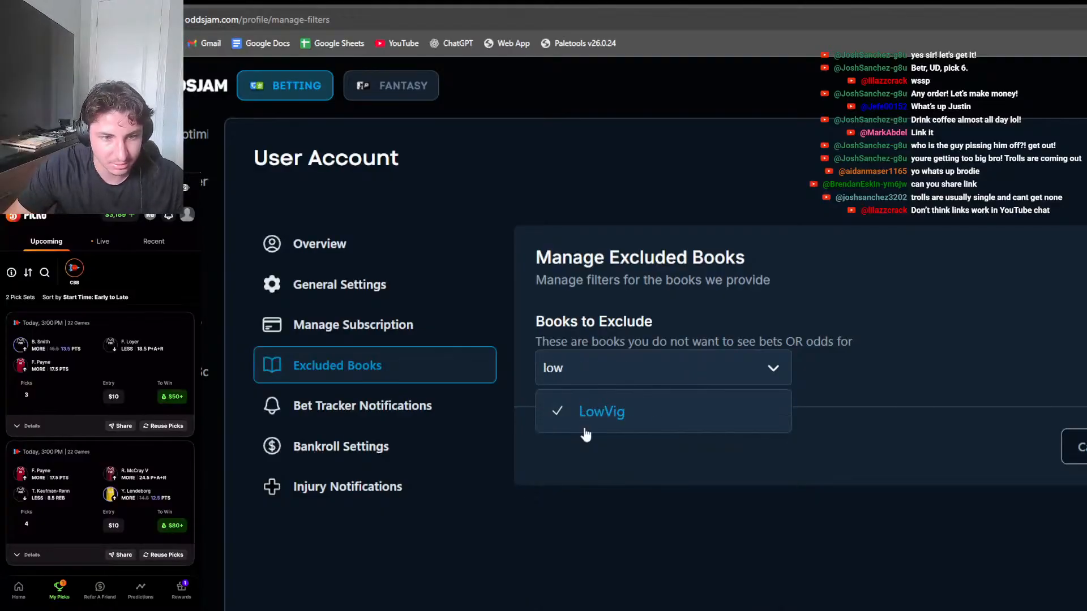
click(586, 427)
click(1086, 450)
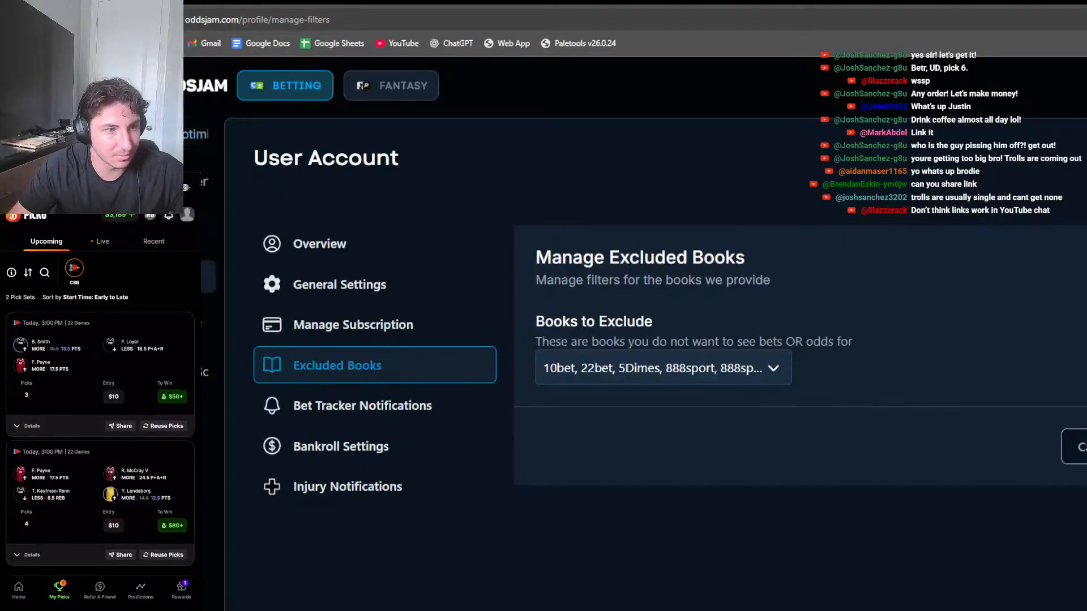
Return to Sharp Money and replace the current sportsbook selection with LowVig only
click(195, 326)
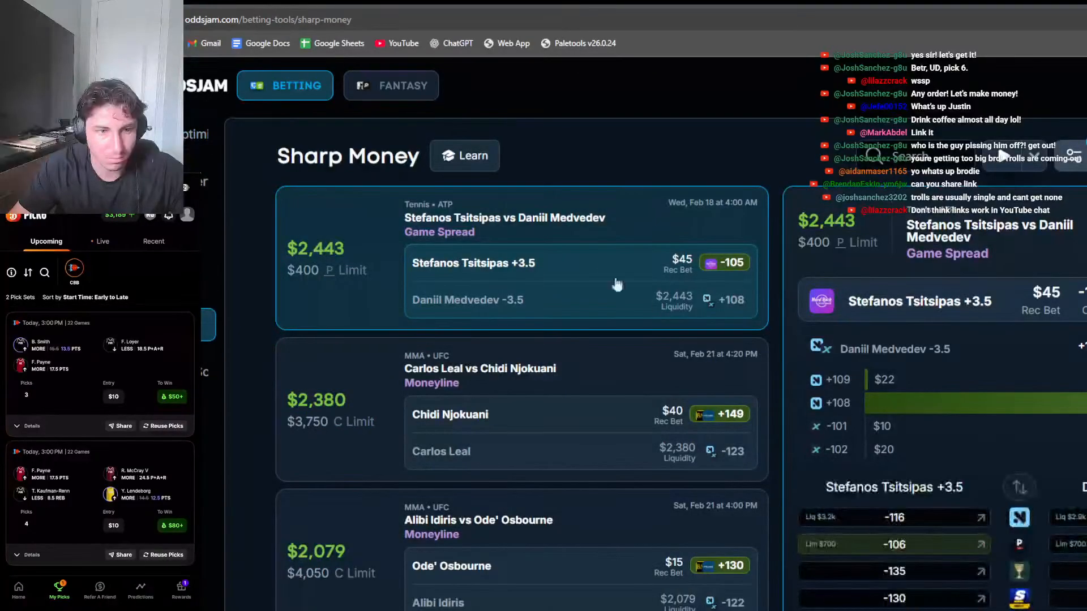
click(1073, 154)
click(992, 81)
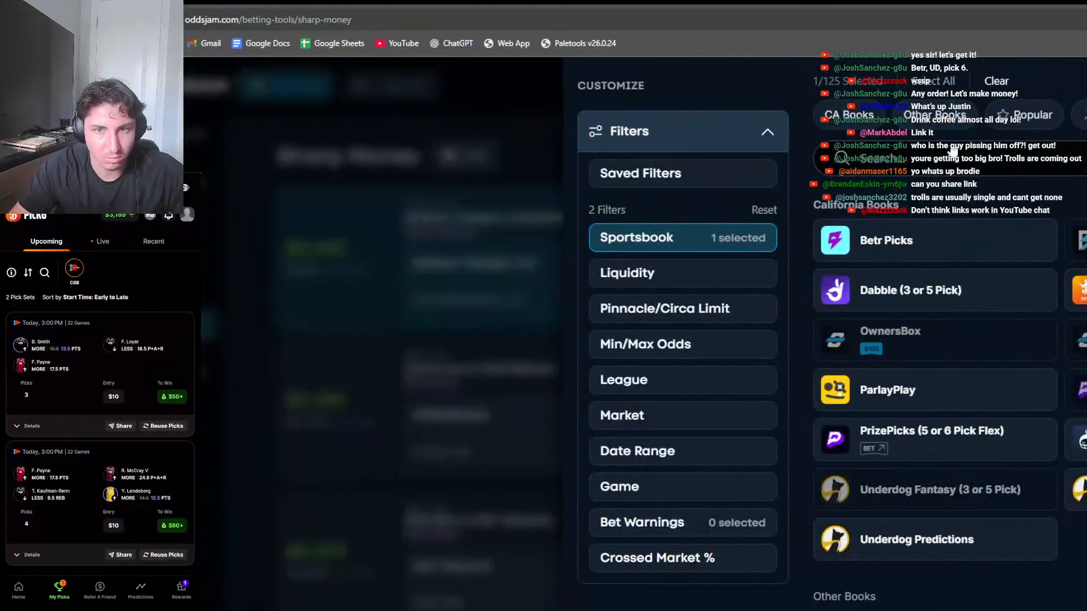
click(950, 154)
text(low)
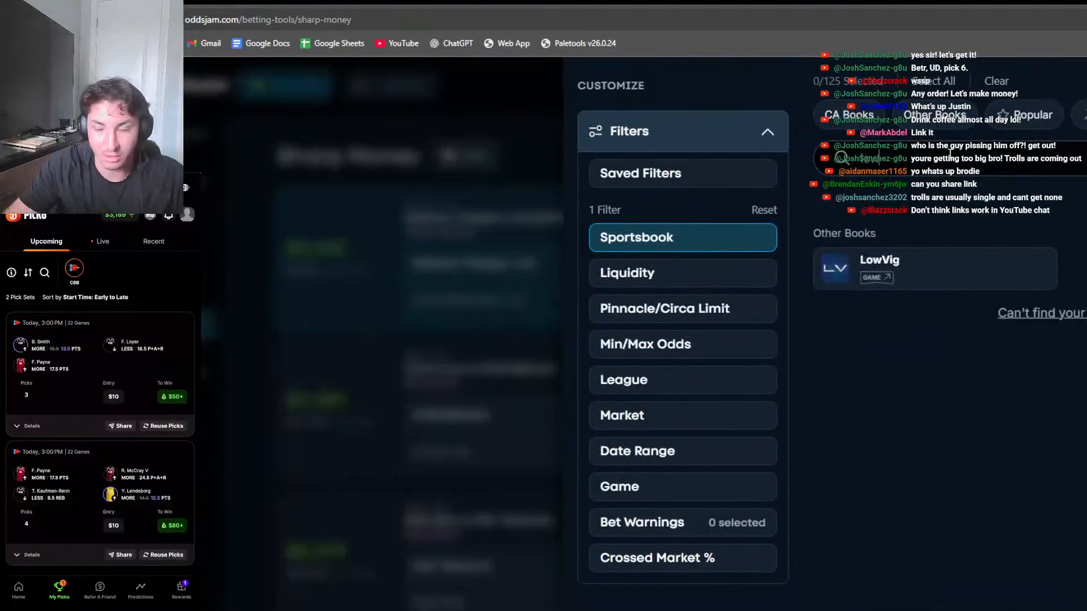
click(935, 267)
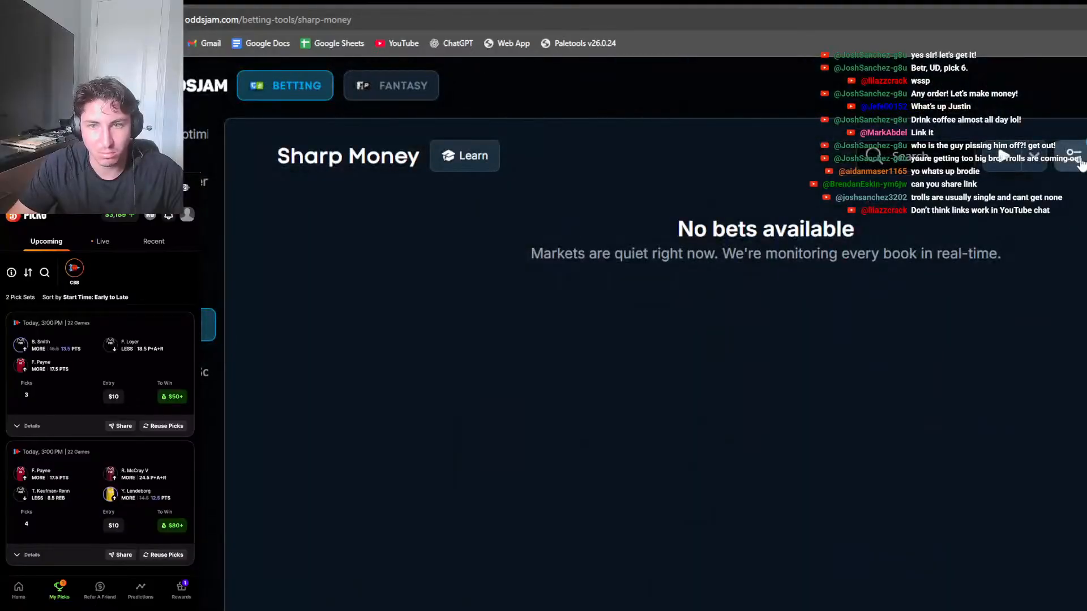
Add BetOnline to the Sharp Money sportsbook filter
click(1076, 156)
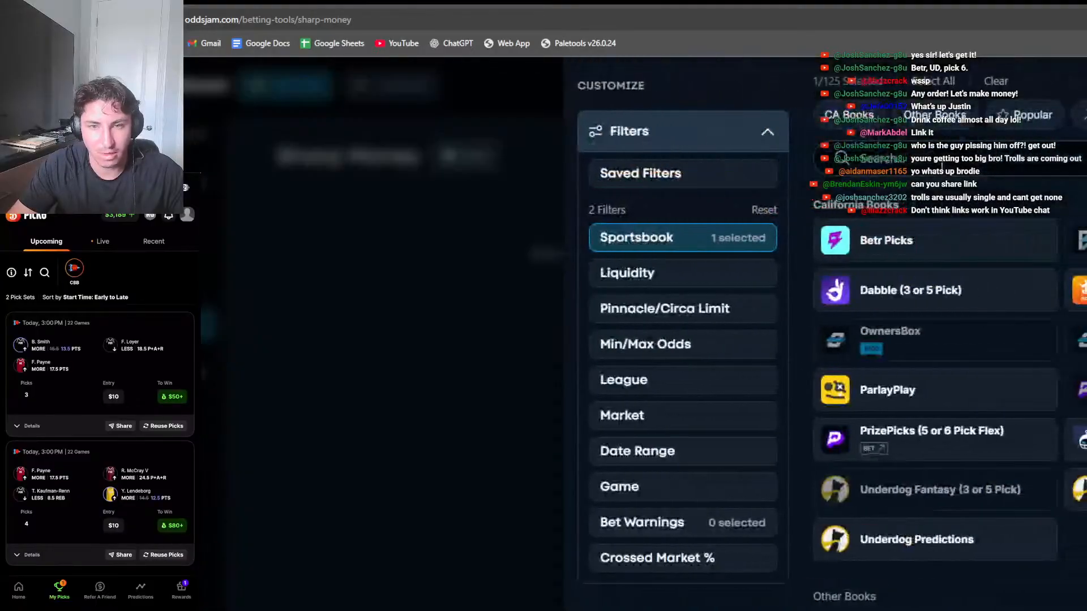
click(942, 165)
text(beton)
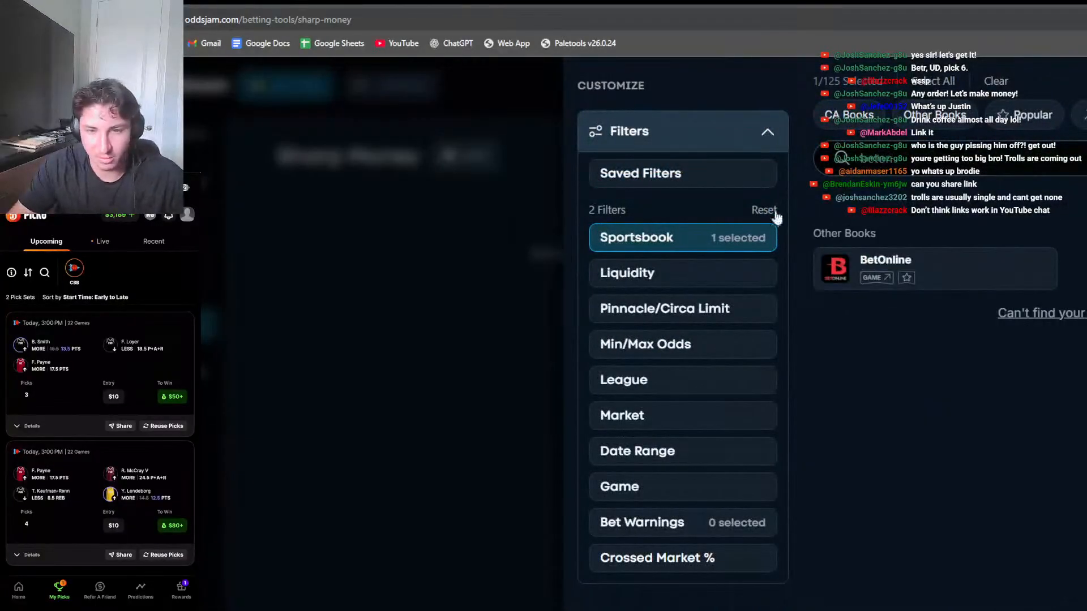
click(992, 263)
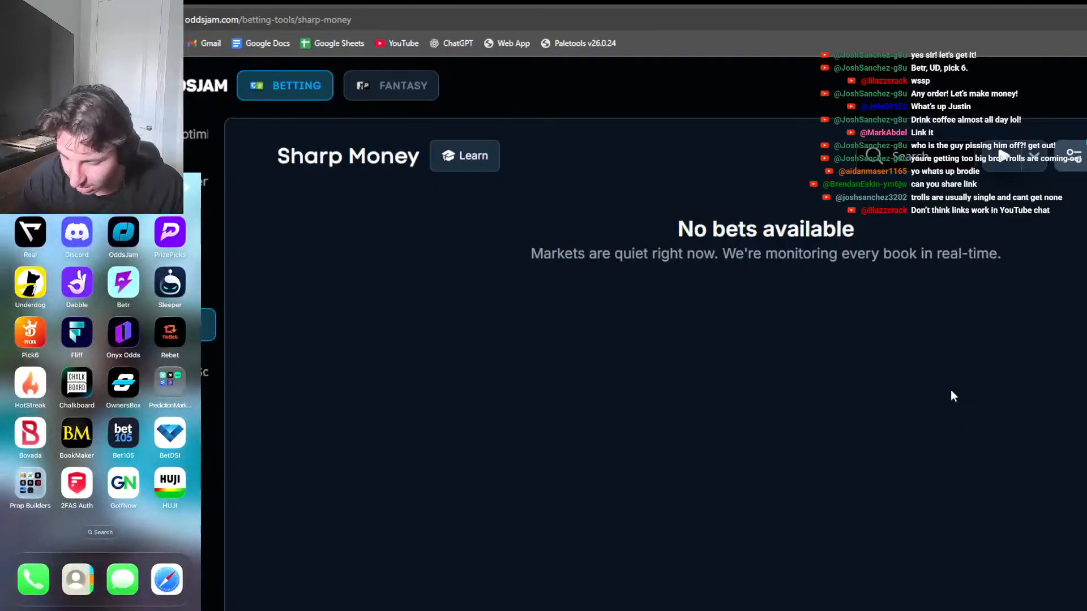
Clear the Sharp Money sportsbook selection and filter its bets to Rebet only
click(1072, 154)
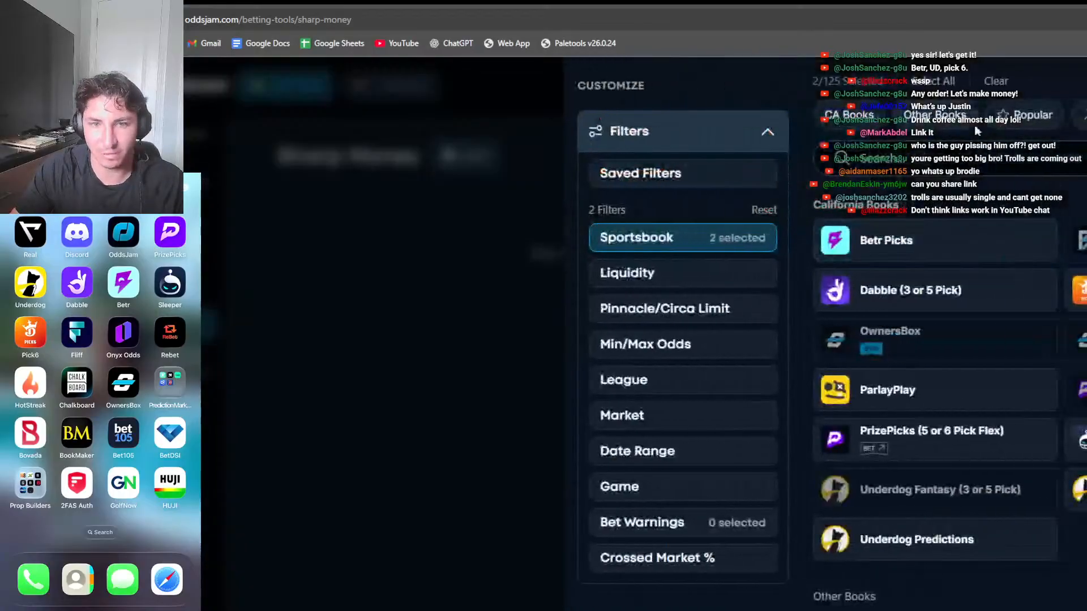
click(996, 82)
click(964, 158)
text(rebet)
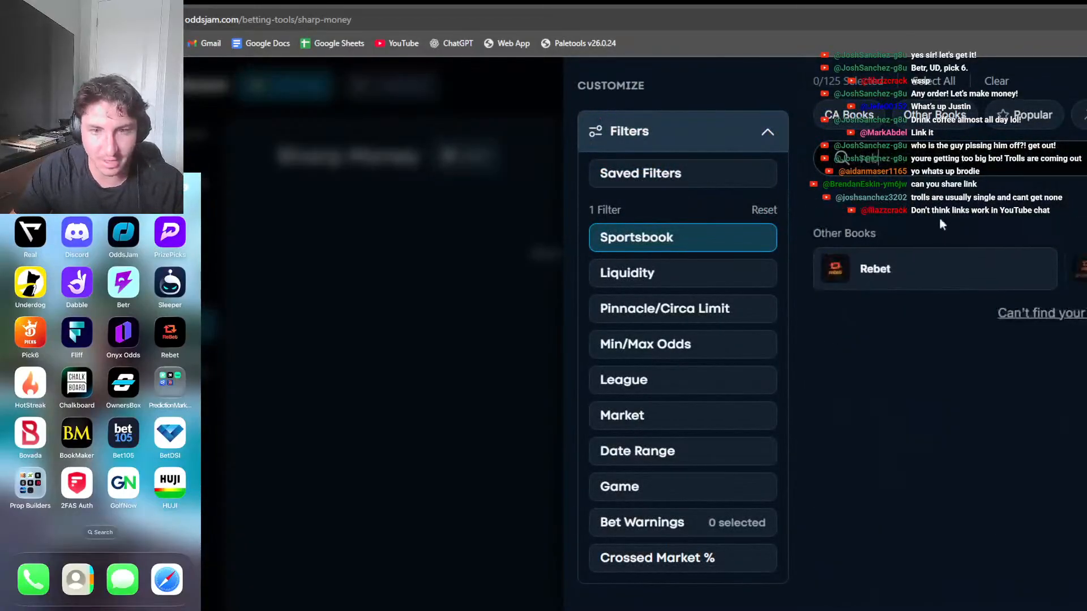
click(940, 266)
key(Escape)
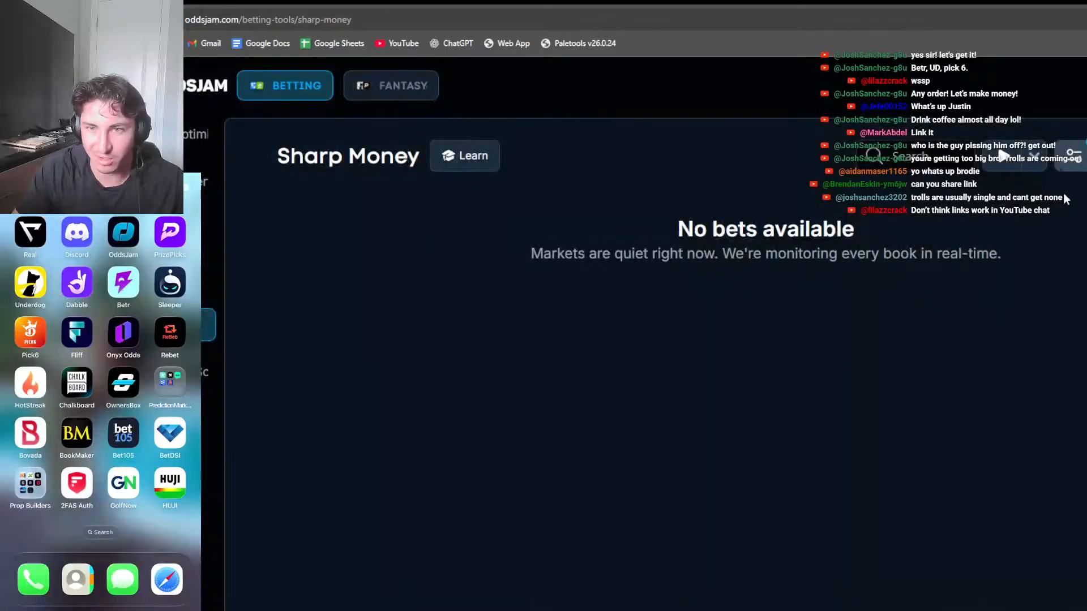
Switch to the +EV pre-match list and filter its bets to Rebet
key(ctrl+Tab)
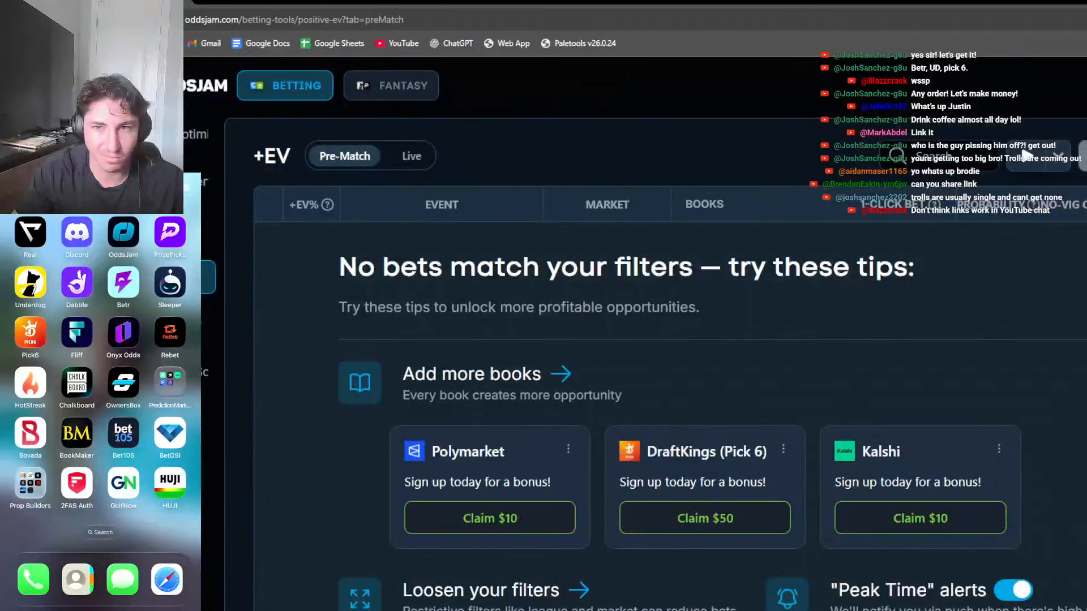
click(1081, 155)
click(973, 393)
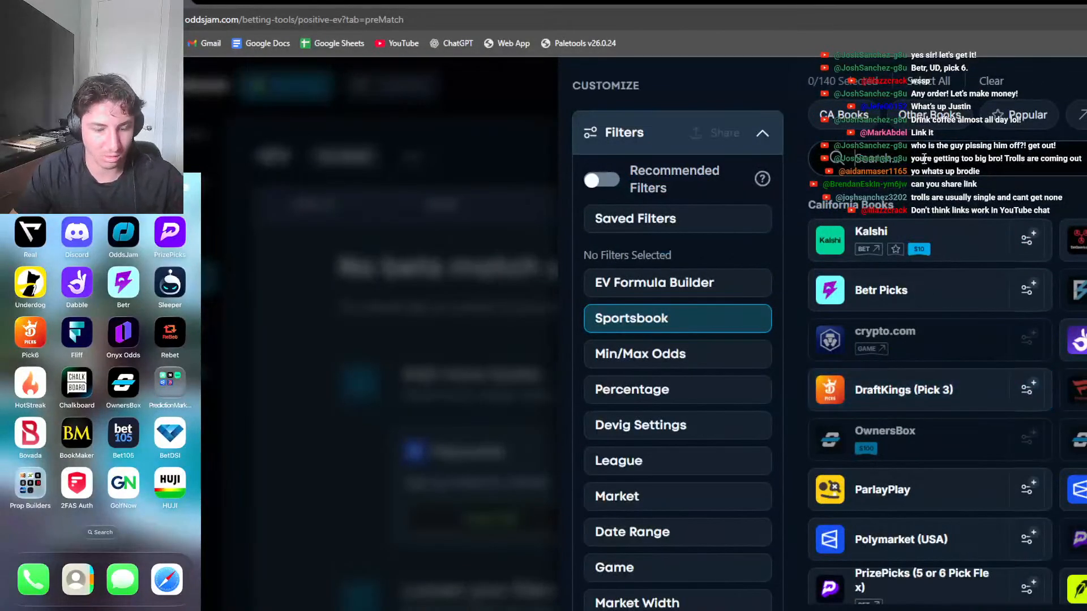
click(925, 158)
text(rebet)
click(925, 279)
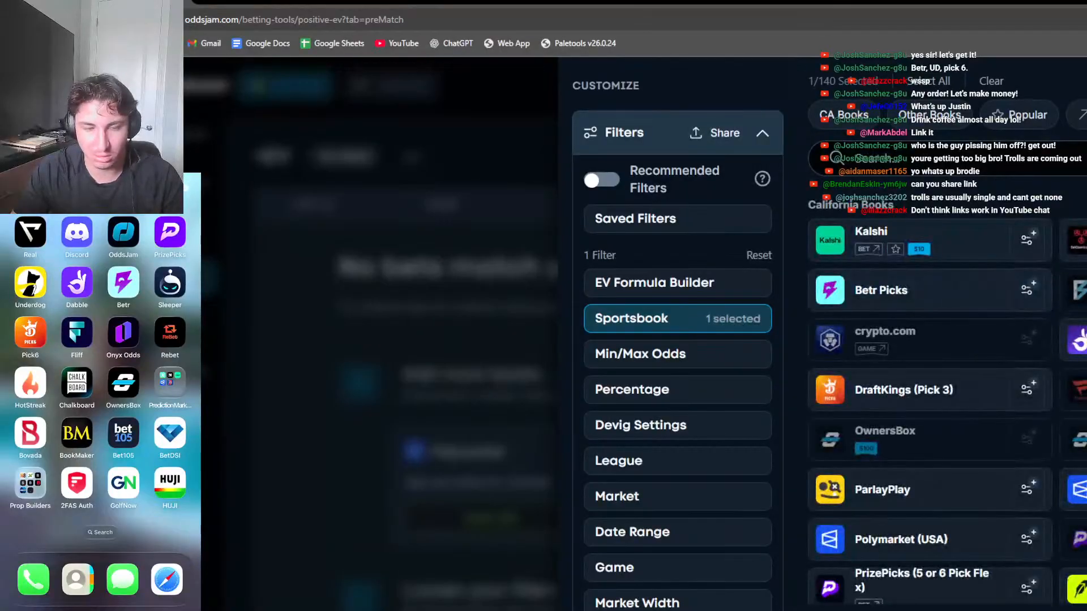
click(928, 608)
scroll(616, 378, down, 1)
Compare book odds for Rebet's Over 5 total goals in Switzerland vs Finland and review the remaining Rebet bets
click(668, 359)
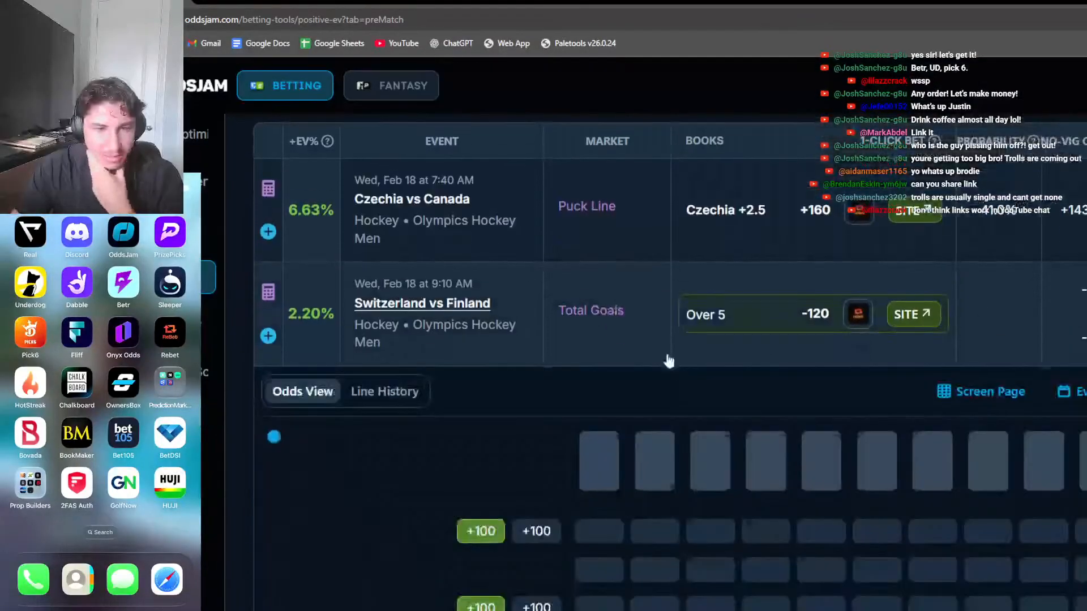
scroll(682, 372, down, 3)
scroll(837, 390, up, 3)
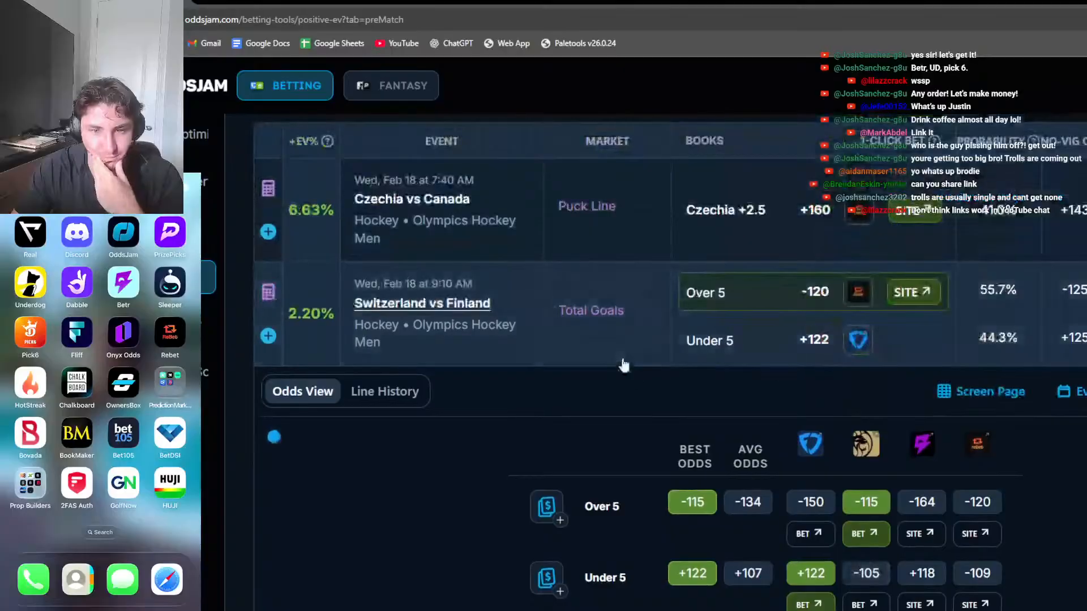
click(624, 358)
scroll(640, 362, down, 4)
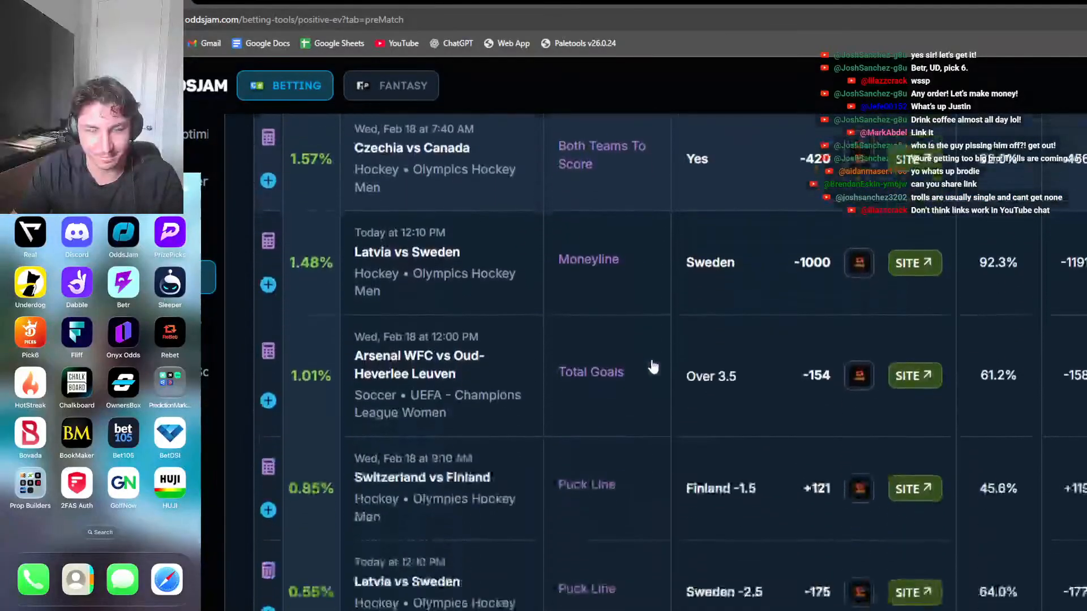
scroll(652, 367, down, 5)
scroll(654, 366, up, 3)
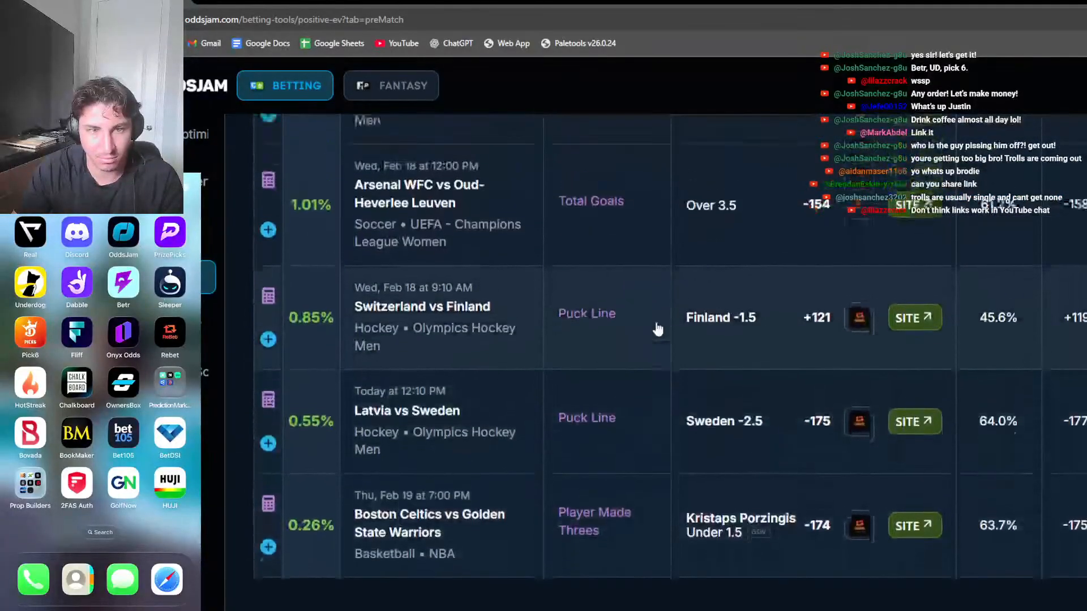
scroll(658, 329, up, 6)
Replace Rebet with Fliff in the +EV sportsbook filter and look through the Fliff bets
click(1026, 156)
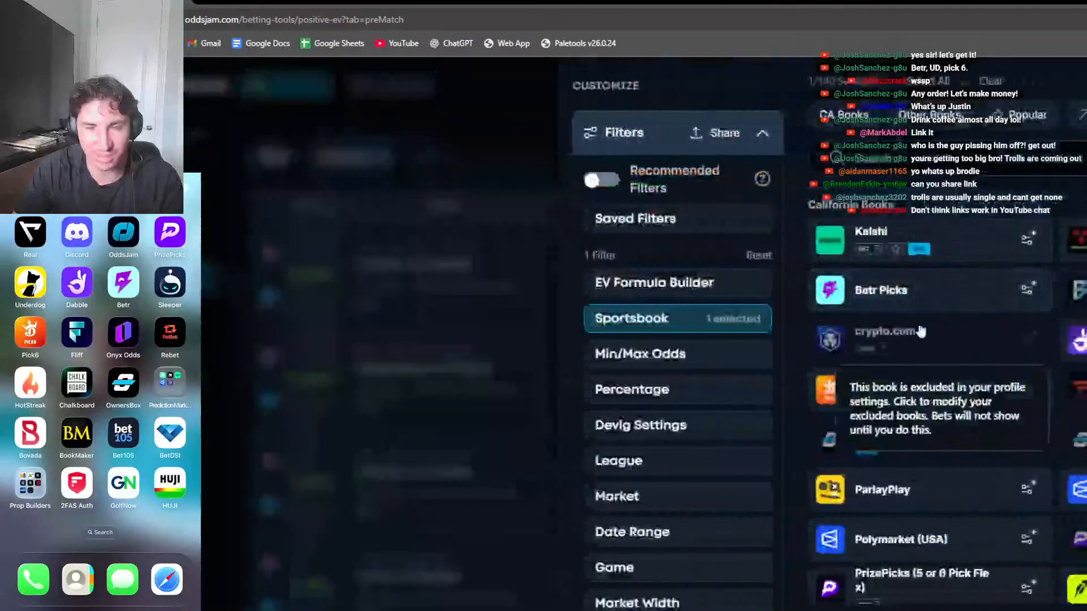
click(992, 82)
click(930, 149)
text(fl)
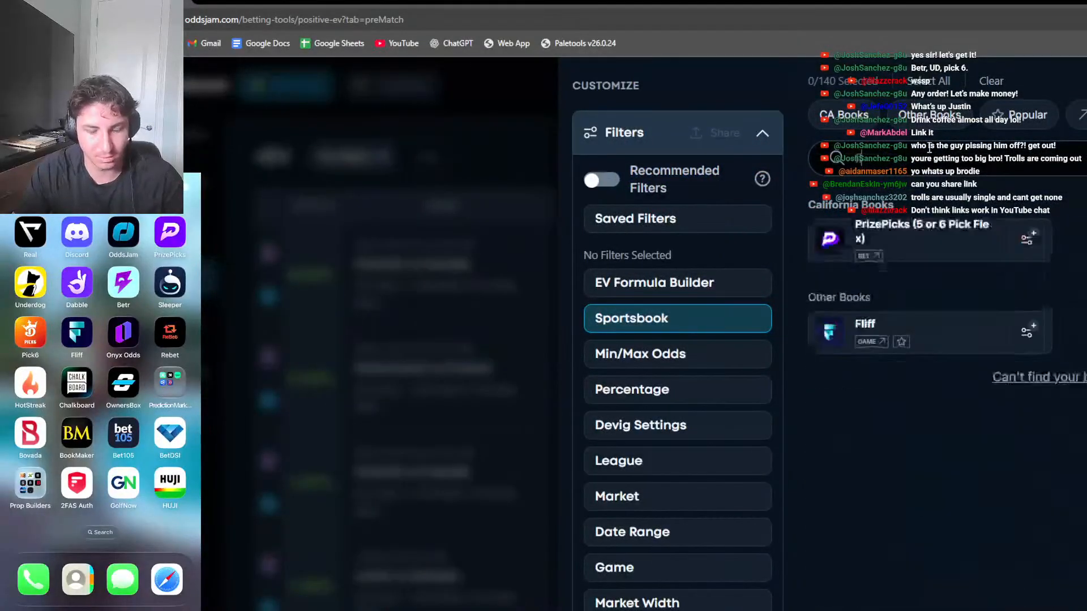
text(i)
click(942, 271)
click(510, 230)
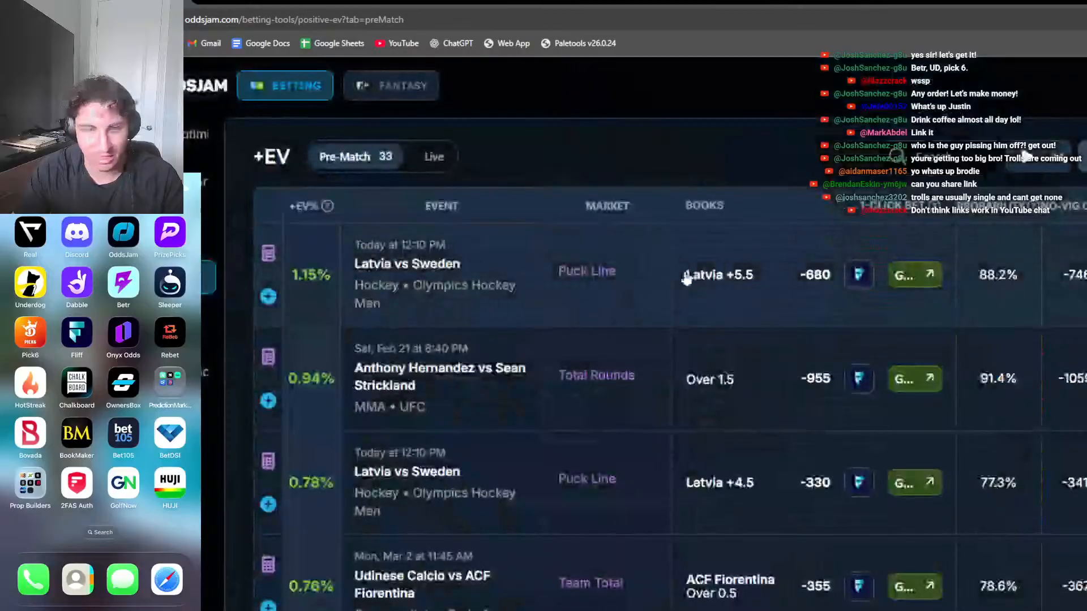
scroll(686, 278, down, 10)
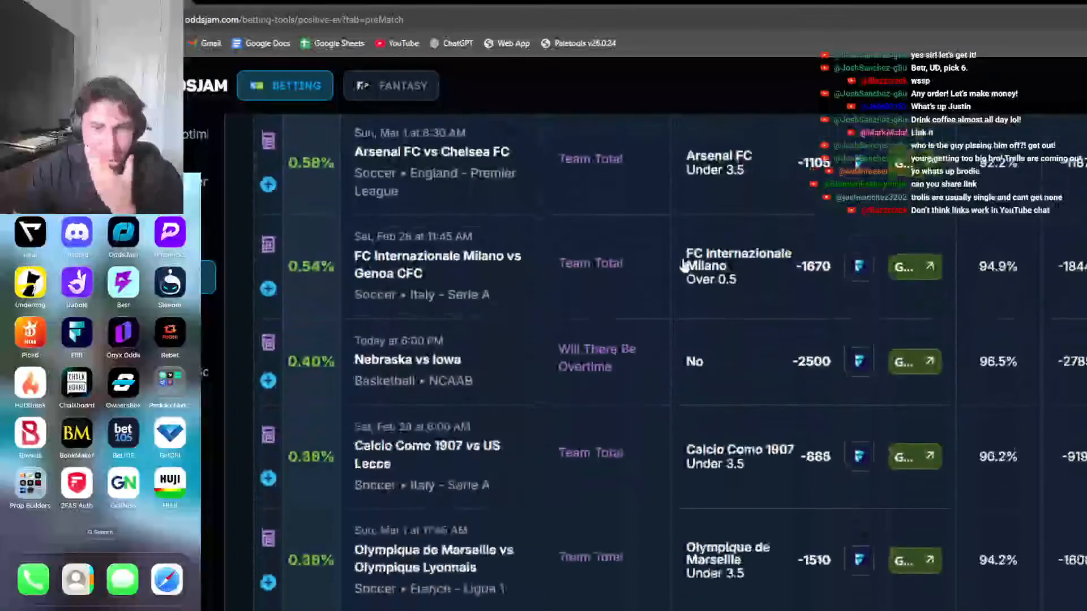
scroll(685, 266, down, 20)
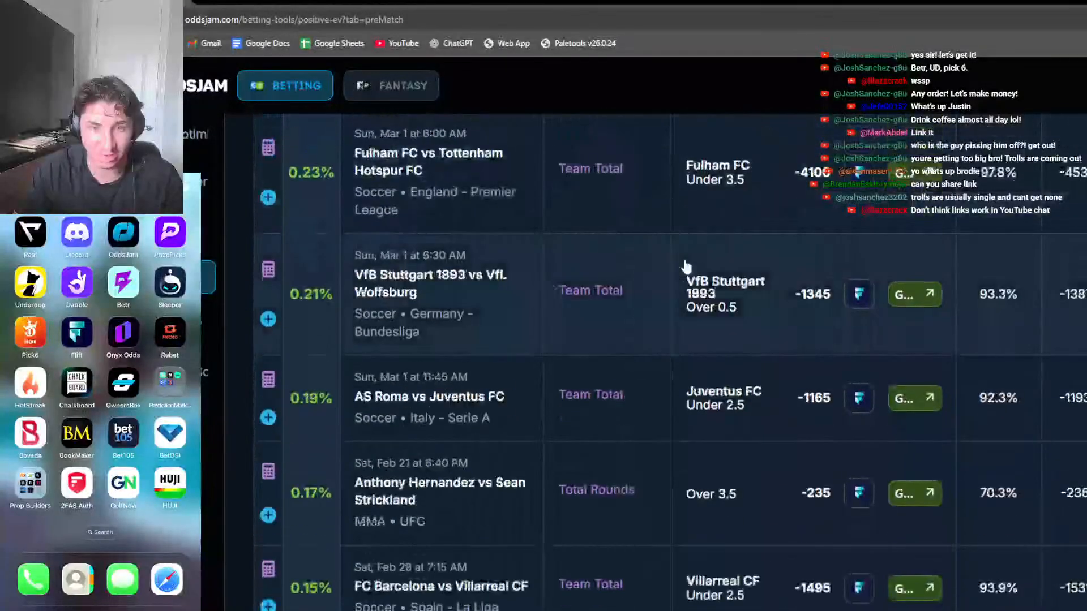
scroll(686, 266, down, 5)
scroll(686, 266, up, 20)
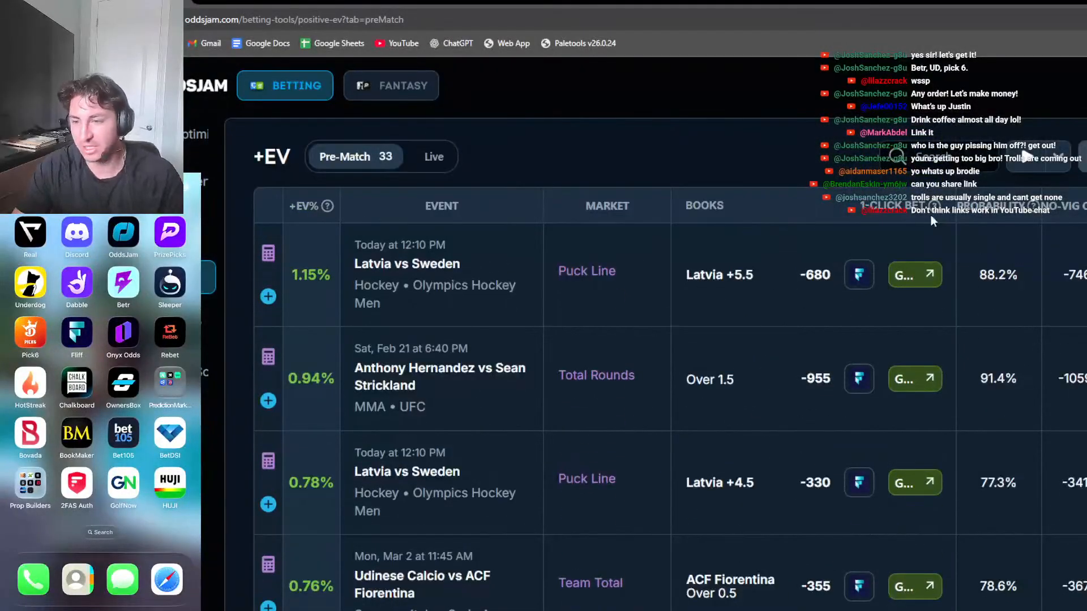
Return to Sharp Money and replace the sportsbook selection with Dabble (3 or 5 Pick)
click(1027, 156)
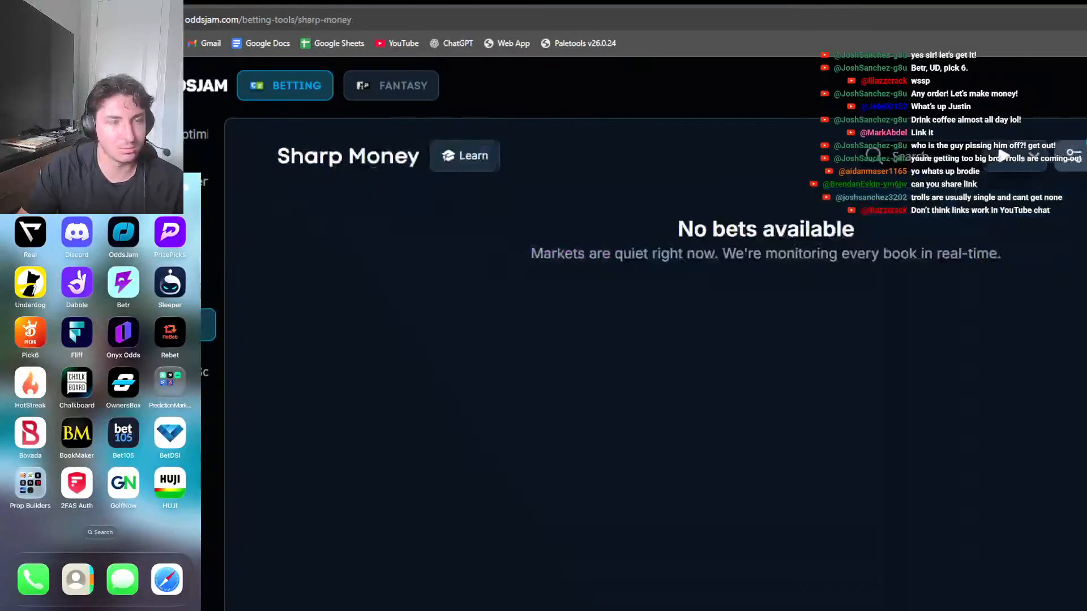
click(1078, 155)
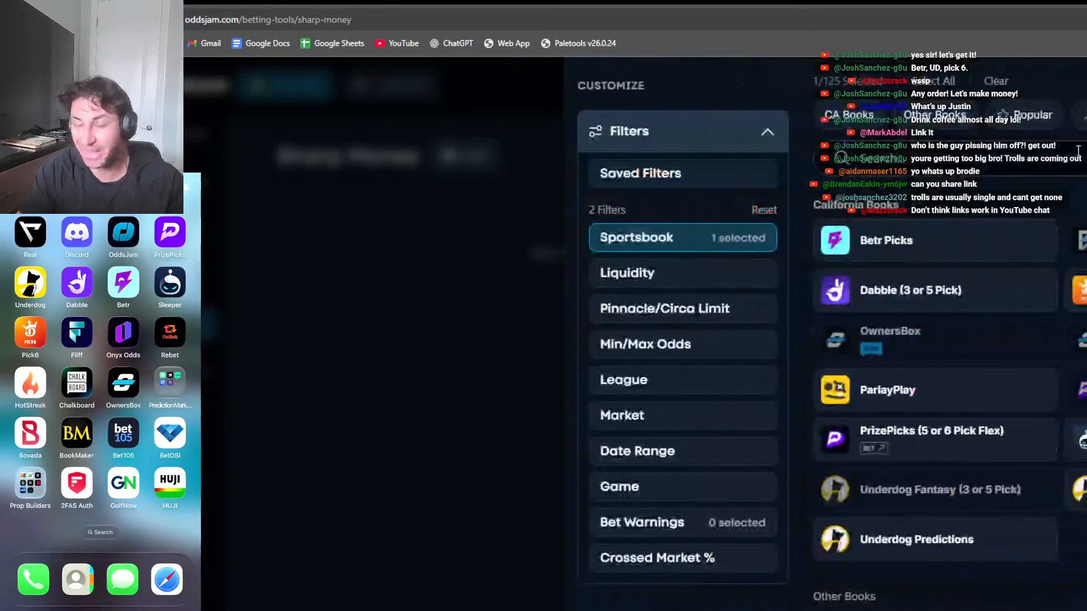
click(996, 82)
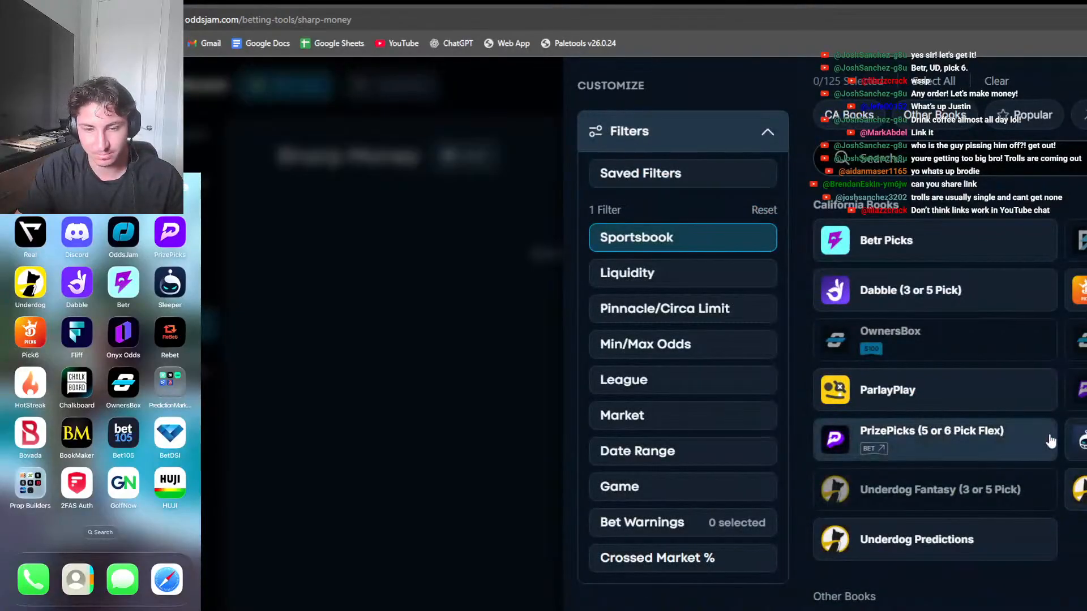
scroll(1055, 502, down, 1)
scroll(1056, 502, down, 2)
scroll(1058, 429, up, 2)
click(1016, 300)
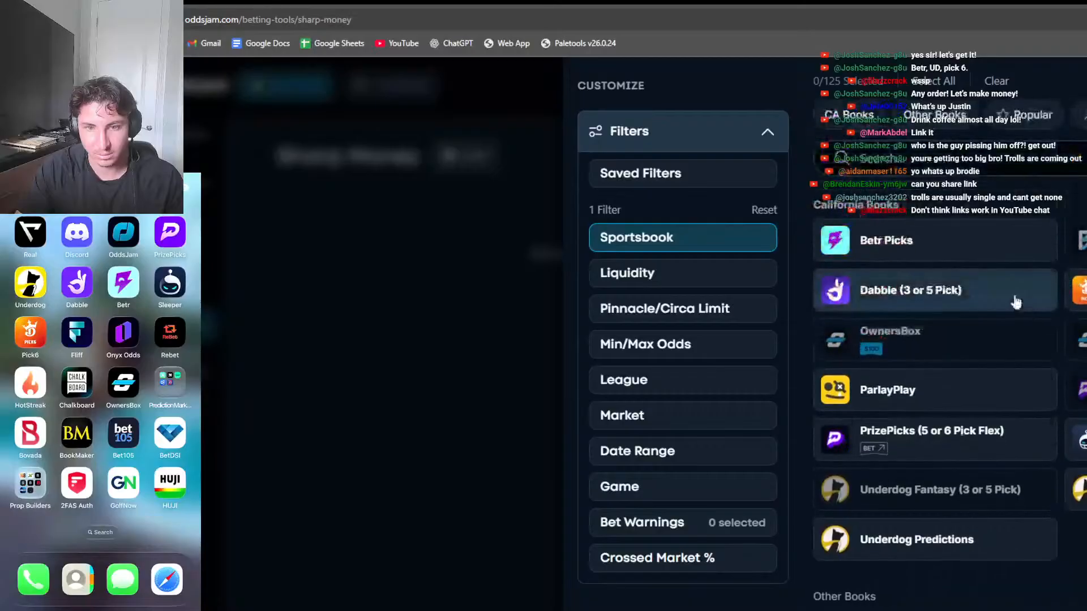
click(449, 389)
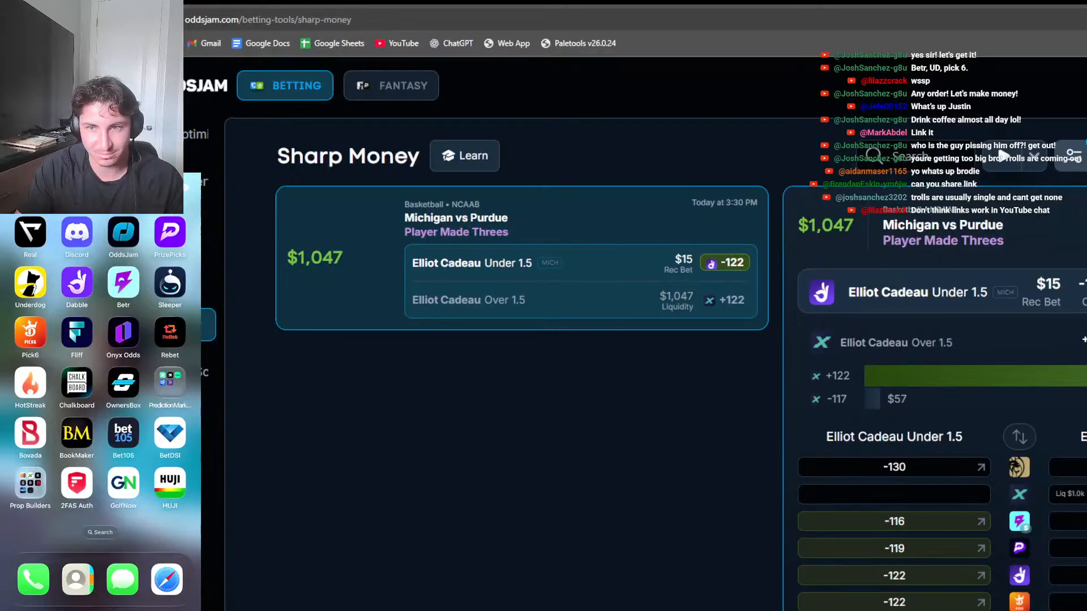
Switch to the pre-match Arbitrage Bets list
click(325, 2)
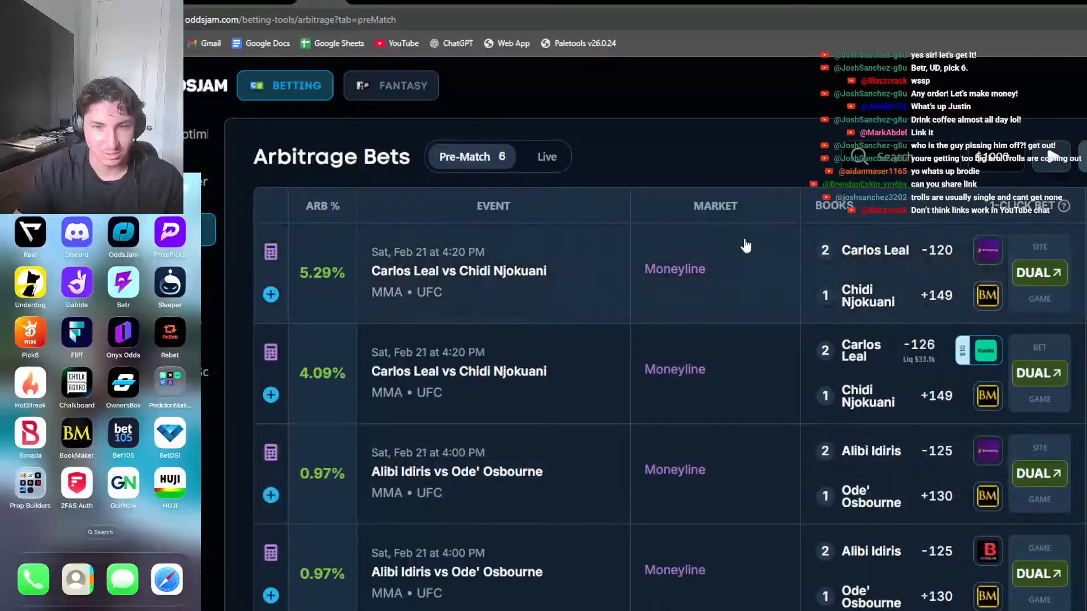
Review the pre-match arbitrage bets and look over the Low Hold and +EV pages
scroll(766, 362, down, 1)
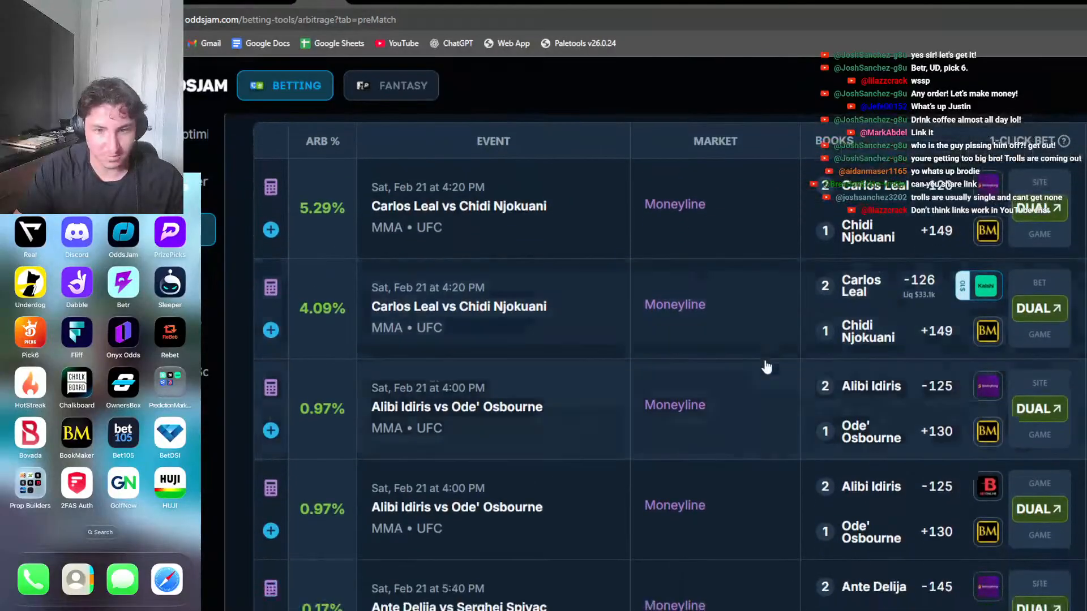
scroll(764, 367, up, 1)
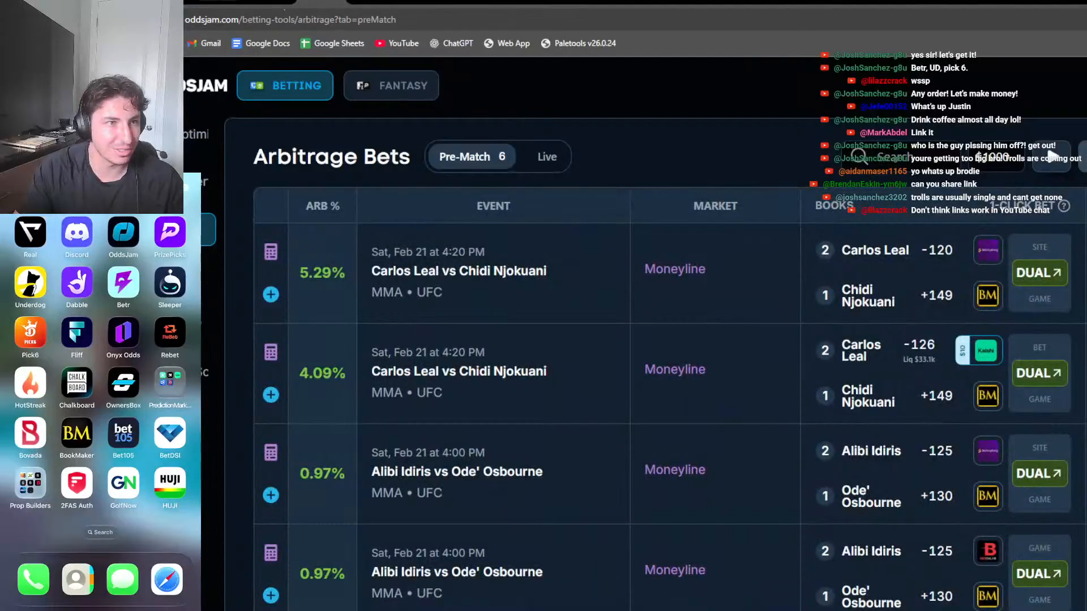
click(206, 3)
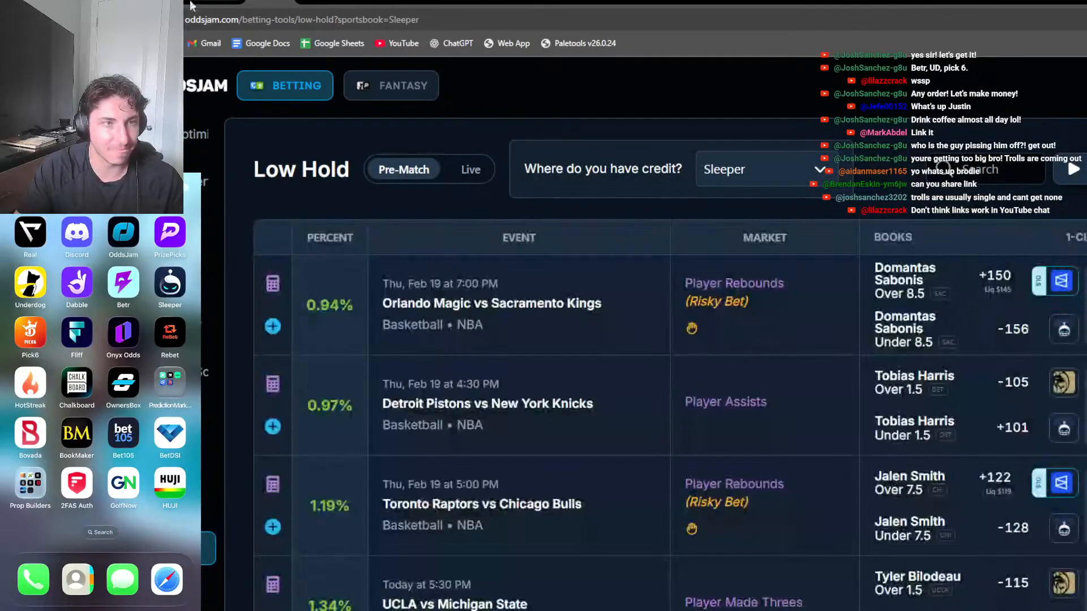
click(184, 3)
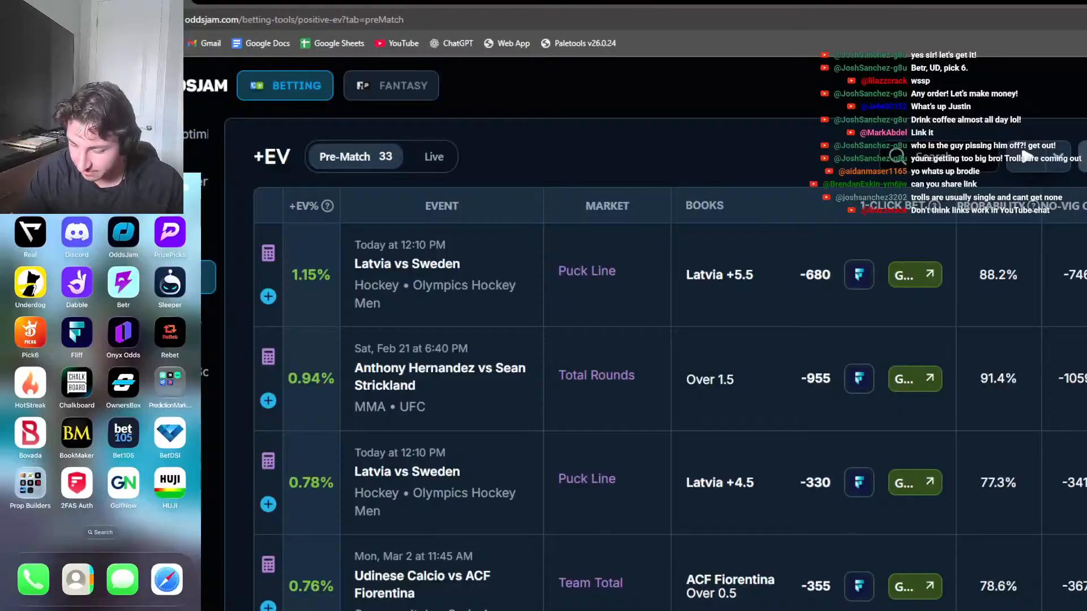
On the Sharp Money page, replace Dabble (3 or 5 Pick) with Sleeper in the sportsbook filter
key(ctrl+Tab)
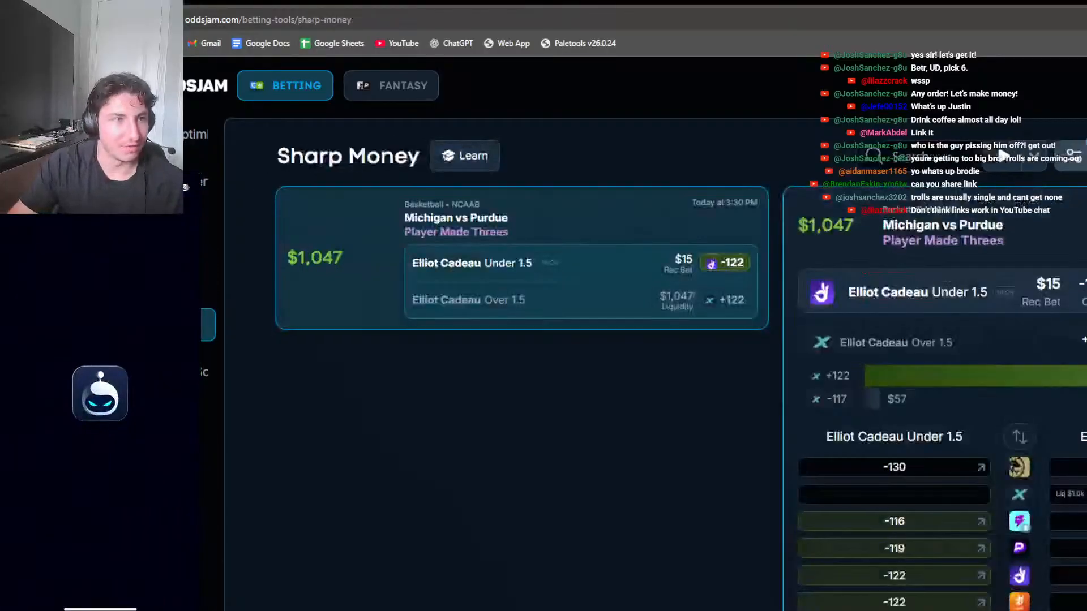
click(1072, 154)
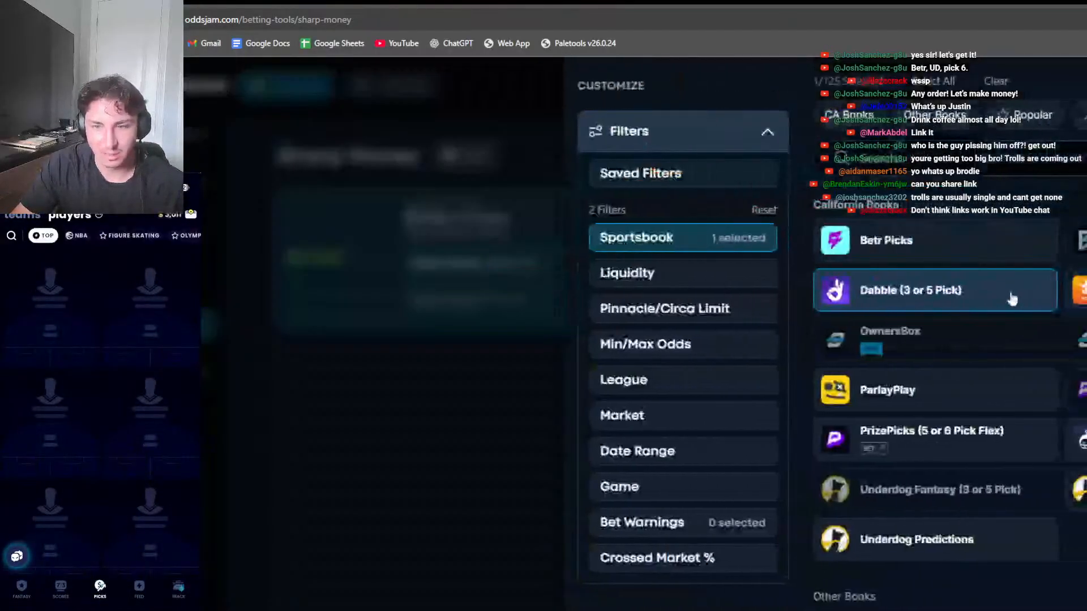
click(1012, 299)
click(1078, 440)
click(498, 227)
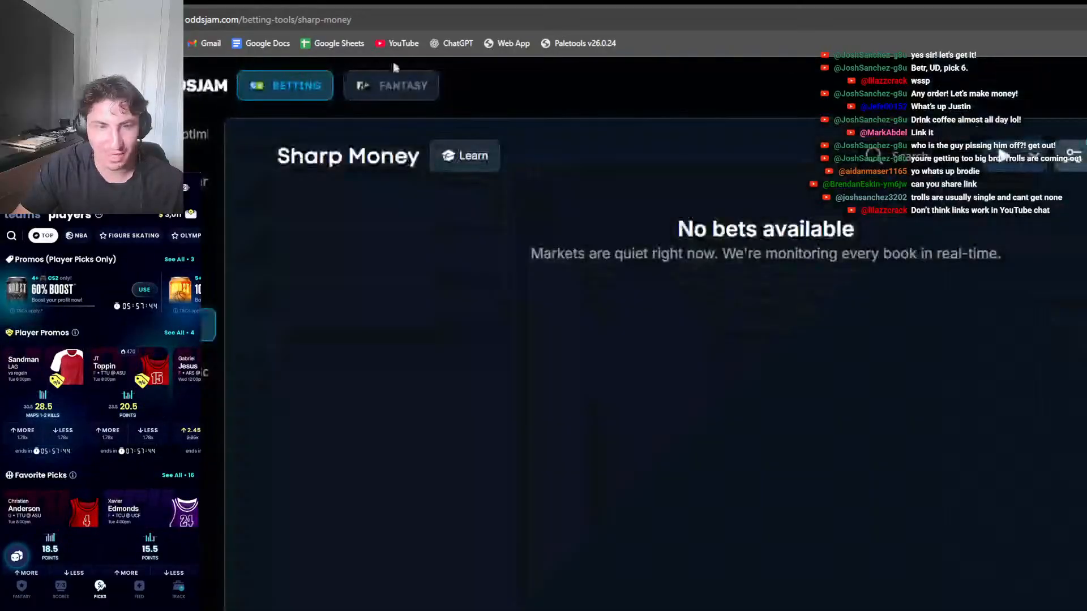
On the +EV page, clear the selected sportsbooks and filter the bets by Sleeper only
click(181, 2)
click(1076, 155)
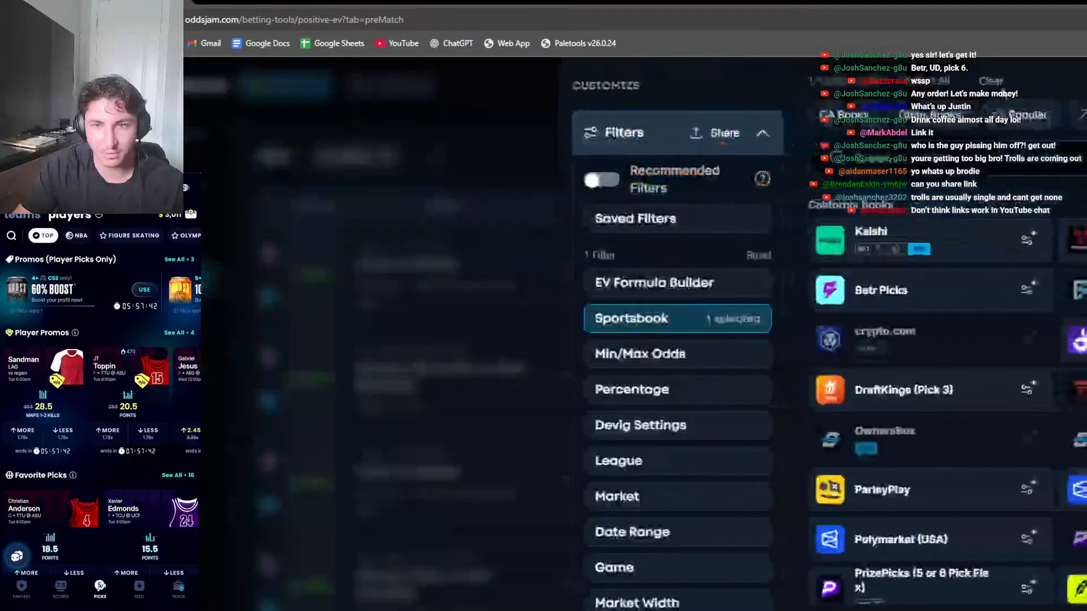
click(987, 88)
click(956, 161)
text(sleep)
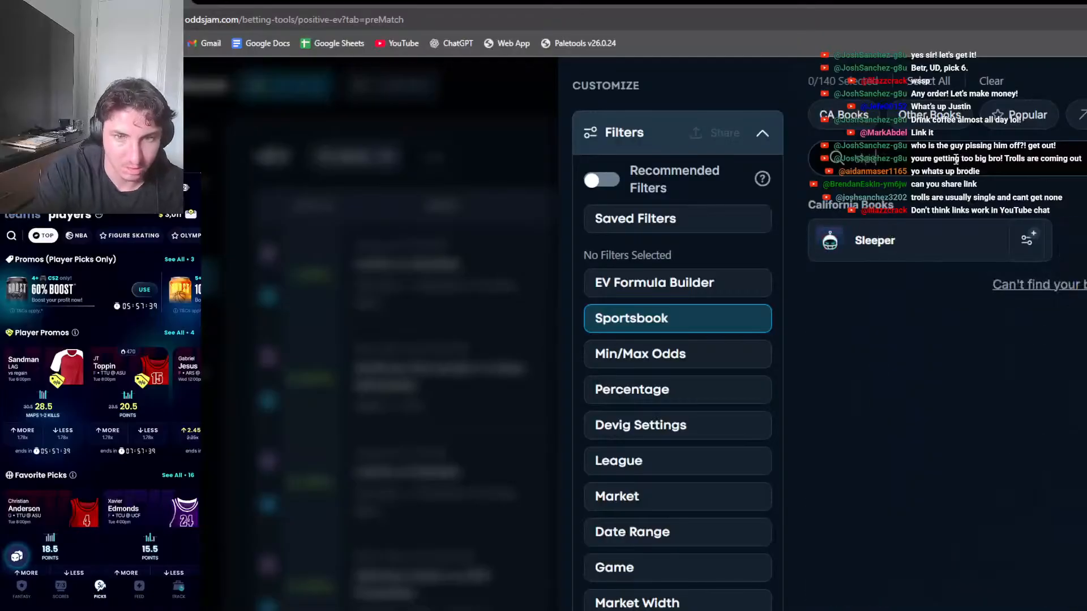
click(984, 232)
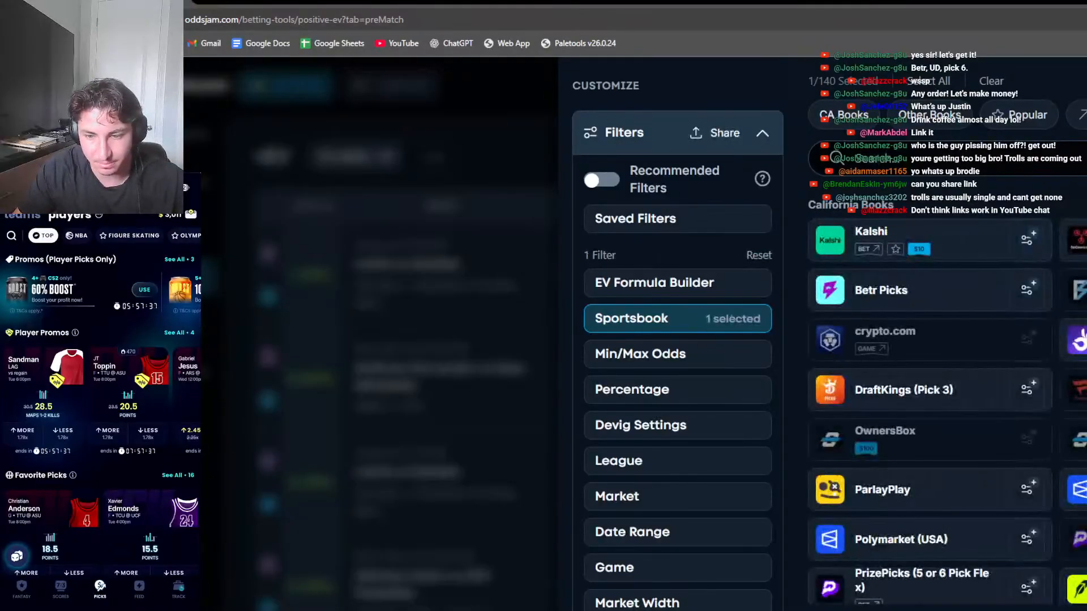
click(464, 187)
Switch the fantasy odds page from DraftKings to Sleeper and look over its player lines
click(268, 2)
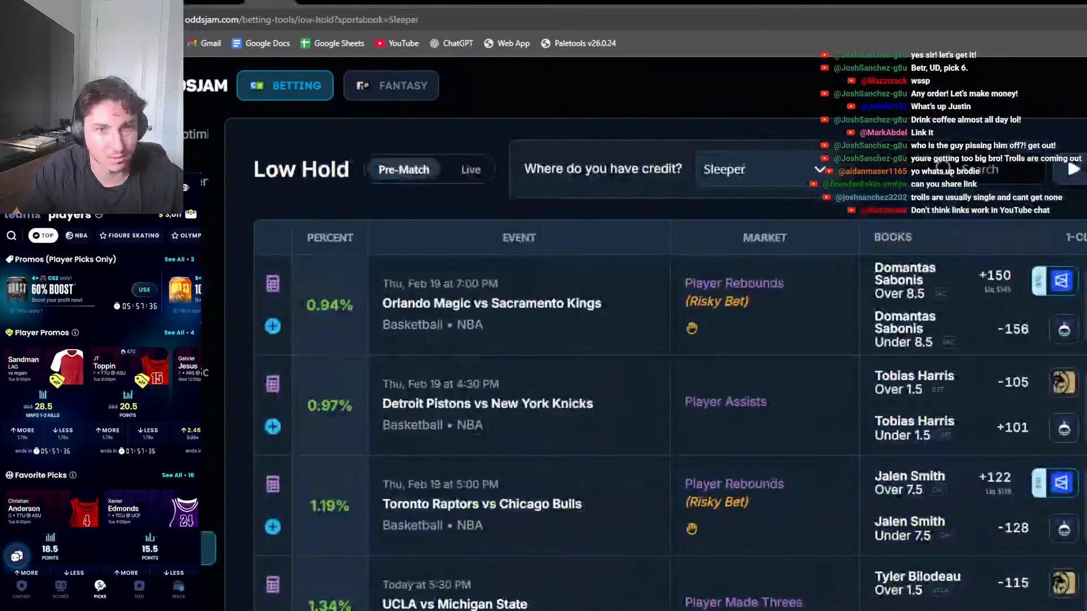
click(216, 3)
click(809, 158)
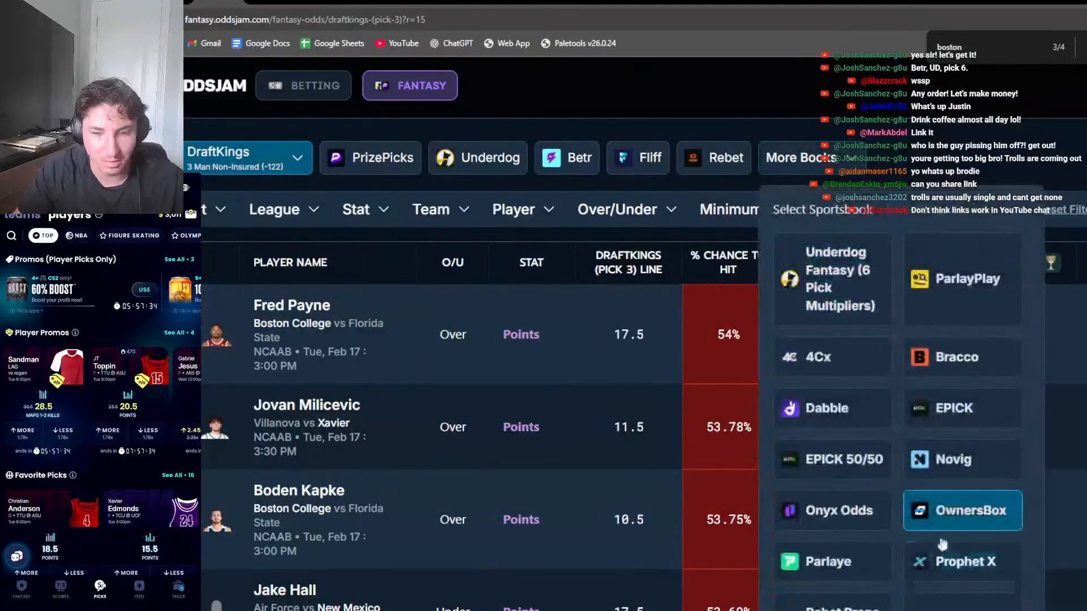
click(963, 602)
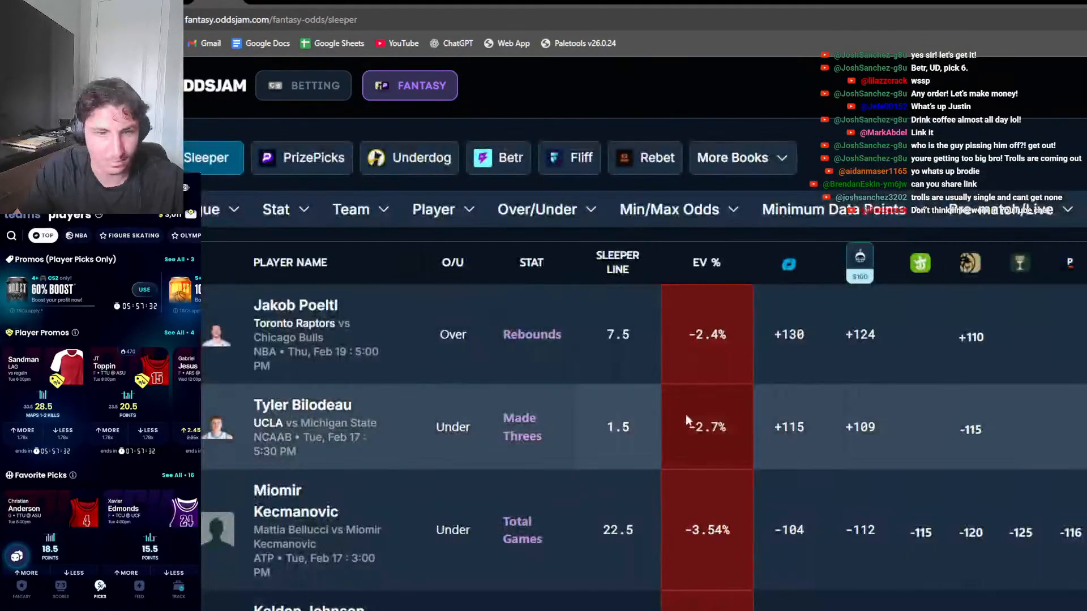
scroll(871, 497, down, 1)
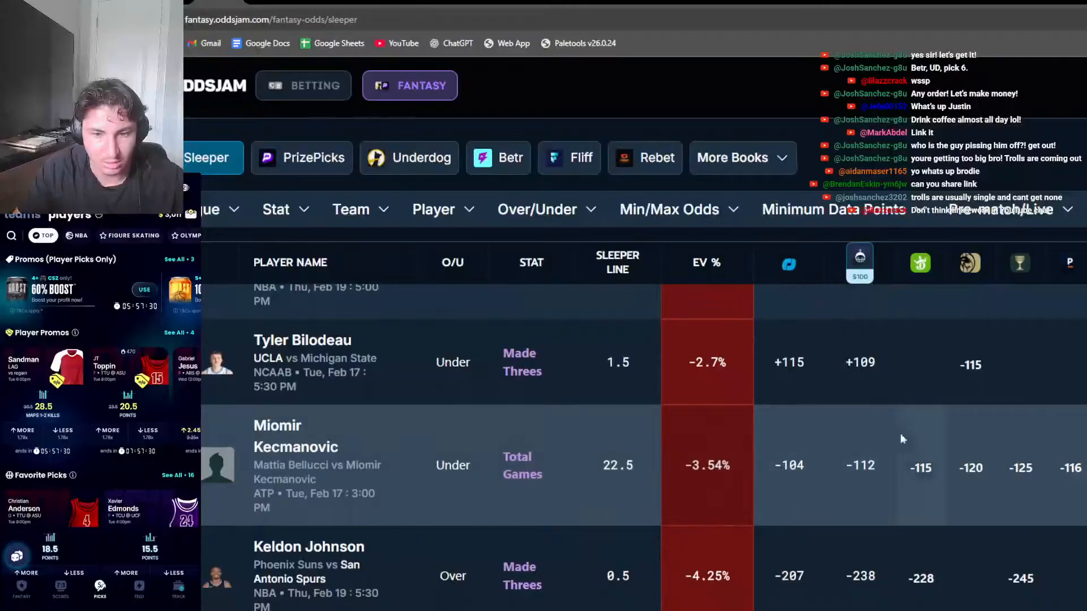
Highlight Miomir Kecmanovic's Under 22.5 total games row and examine the rest of the Sleeper player lines
drag(305, 436, 387, 451)
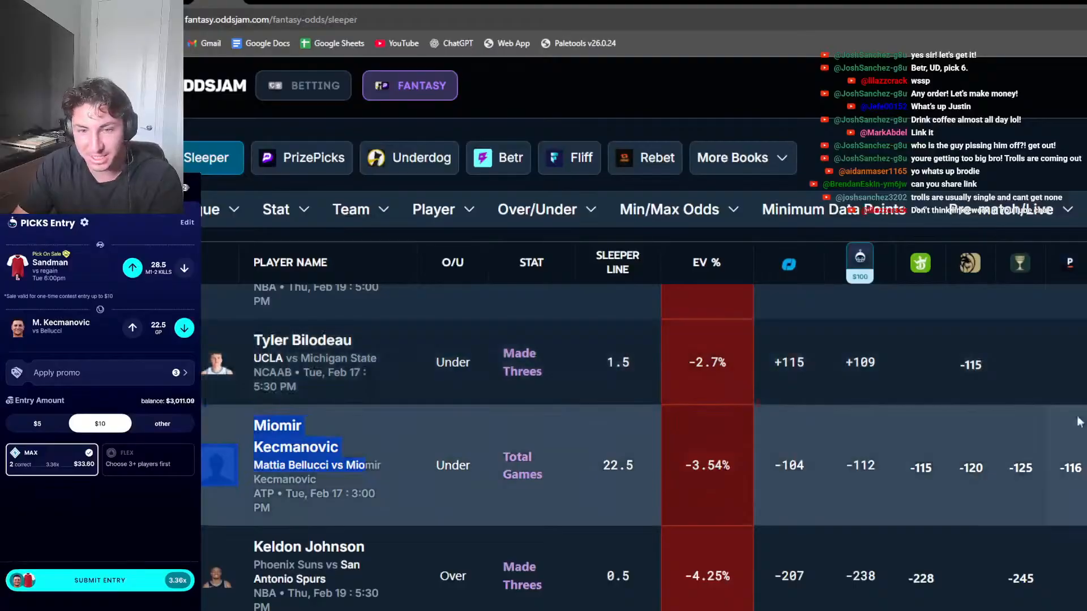
click(847, 559)
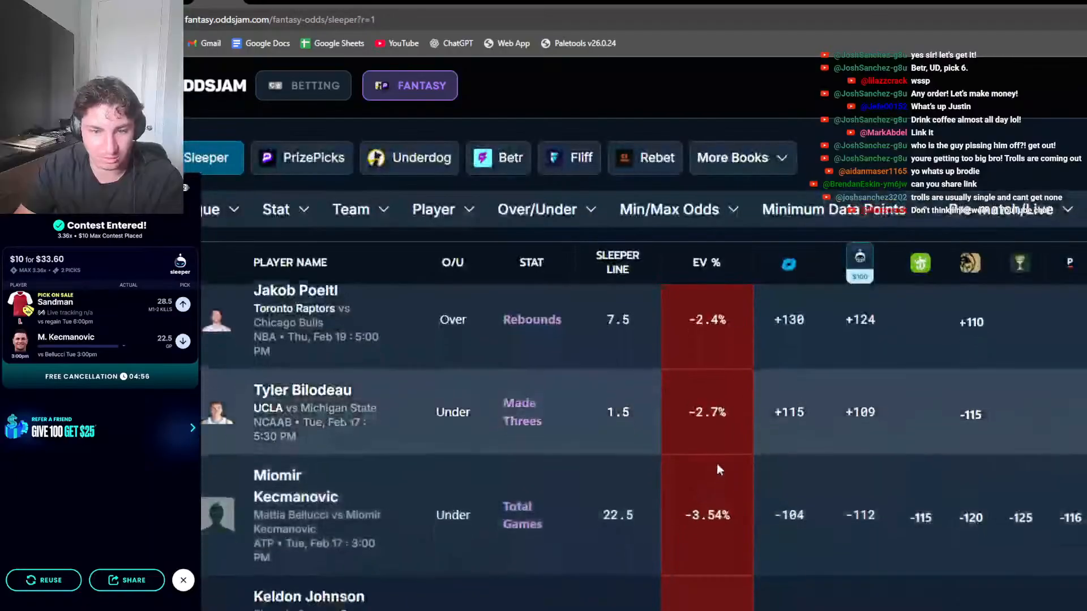
scroll(718, 470, down, 3)
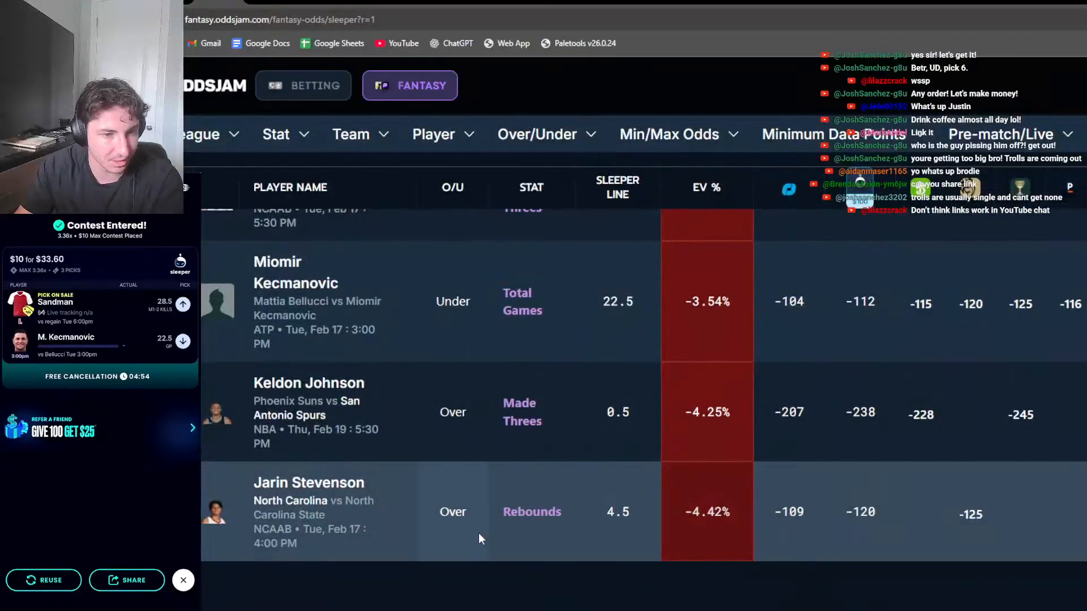
scroll(479, 538, up, 4)
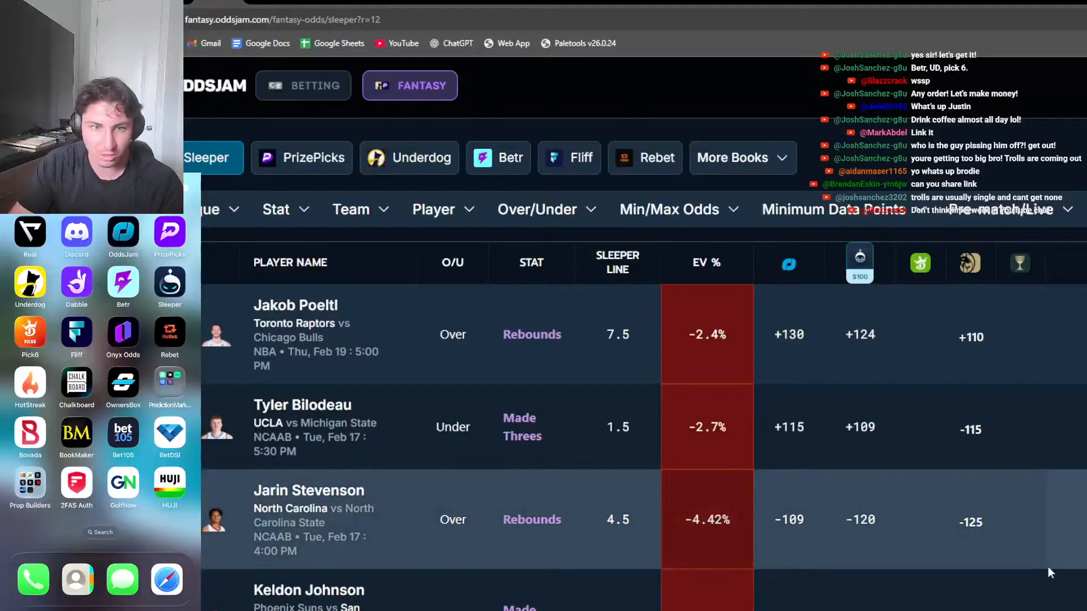
Remove Sleeper from the Sharp Money page's sportsbook filter
key(ctrl+shift+Tab)
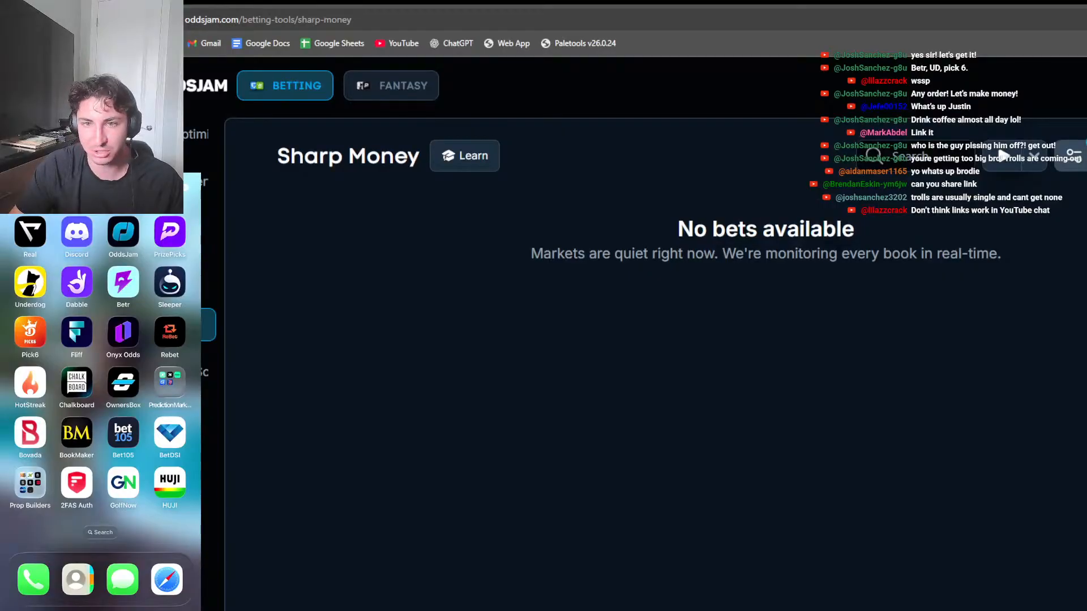
click(1074, 154)
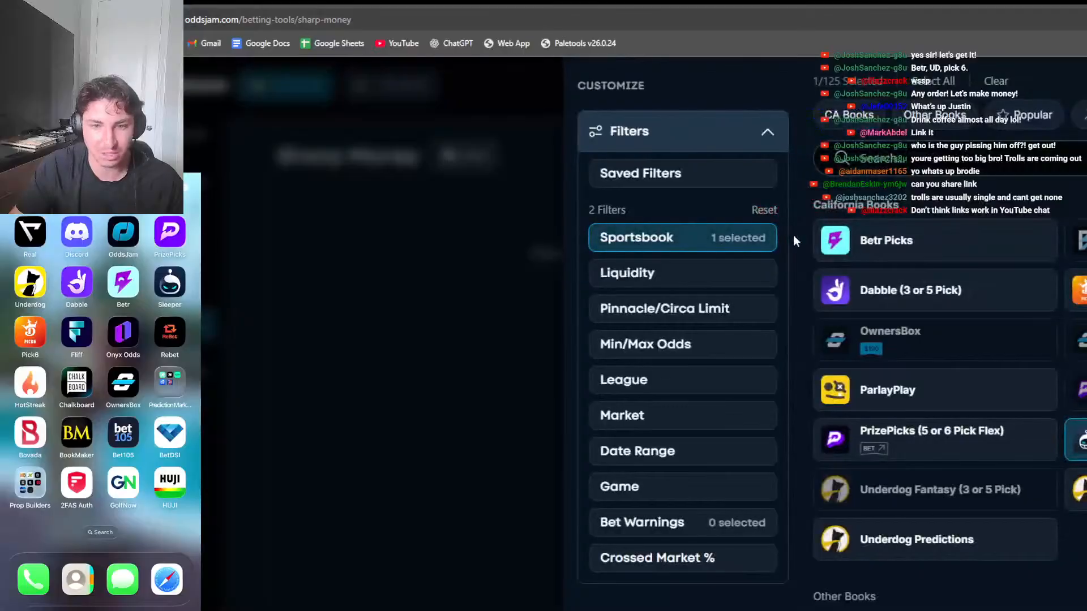
click(1078, 440)
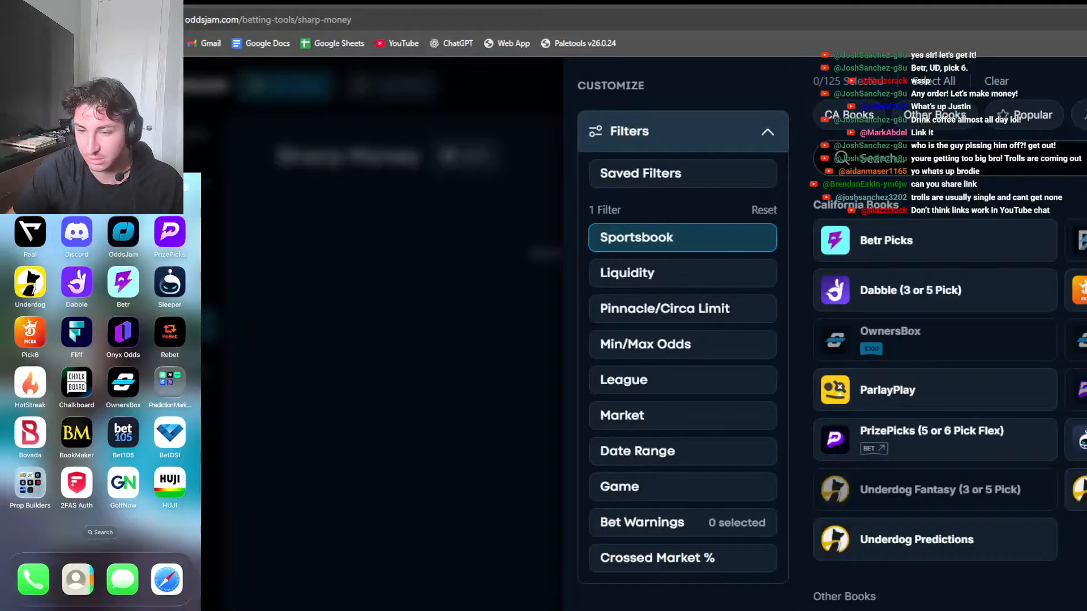
key(Escape)
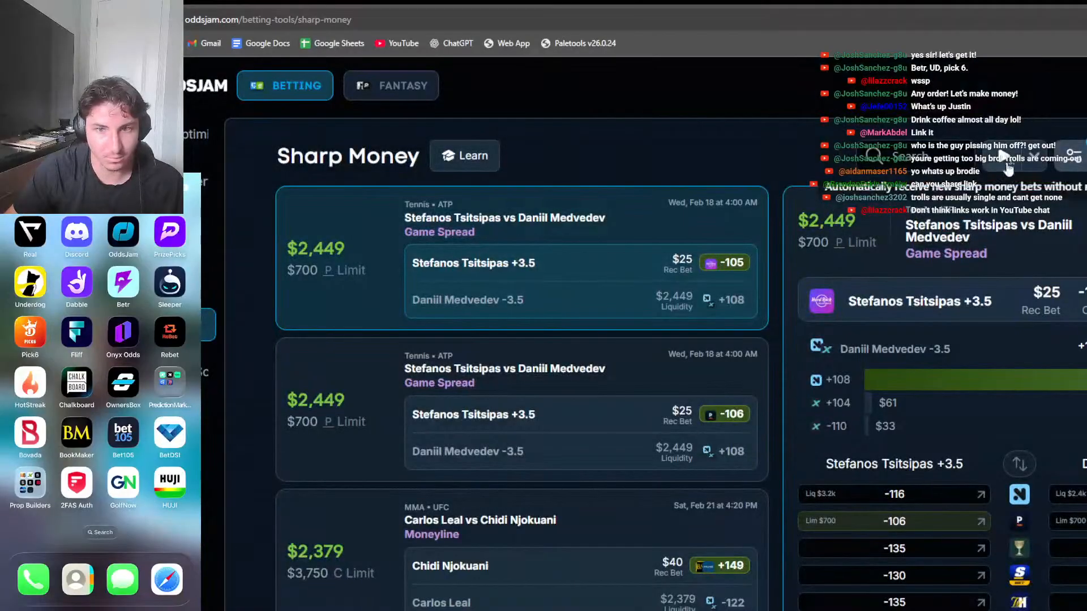
Apply the saved Sharp Money filter with eight sportsbooks and review the listed bets
click(1008, 164)
click(694, 174)
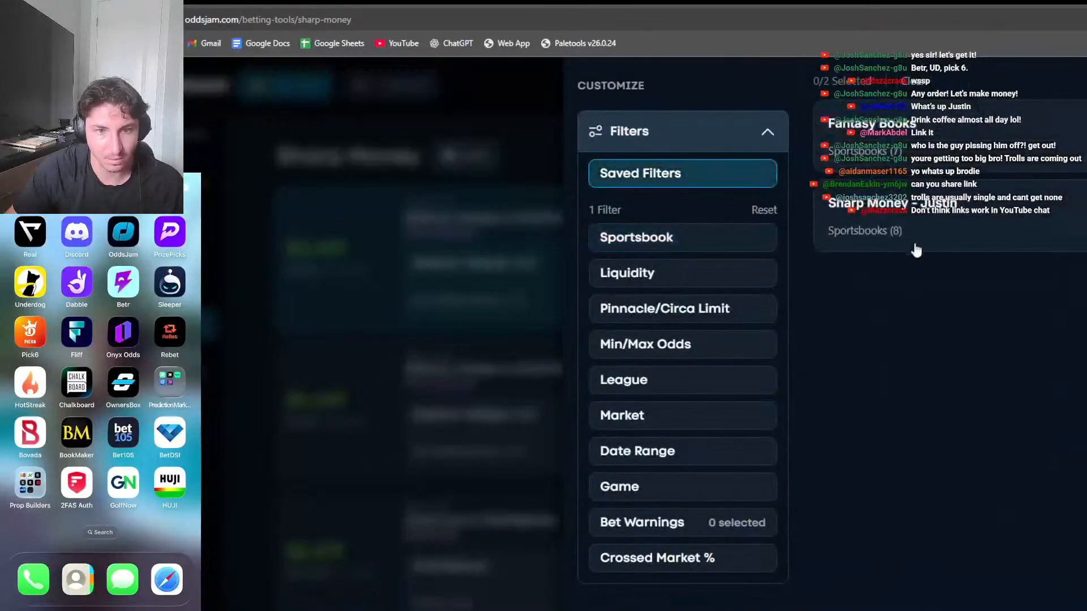
click(916, 249)
click(1013, 608)
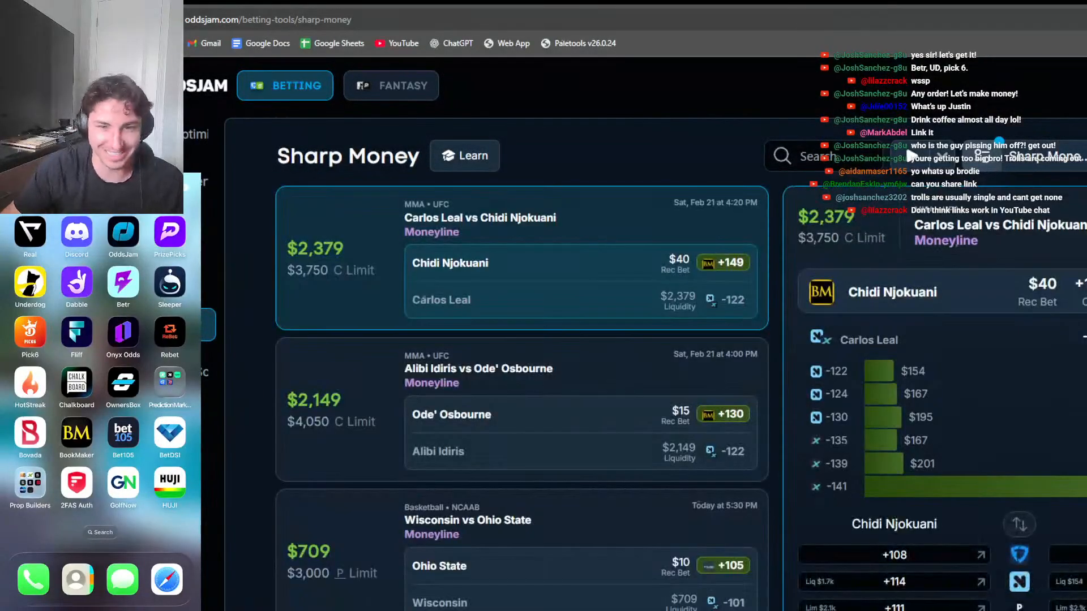
scroll(641, 461, down, 2)
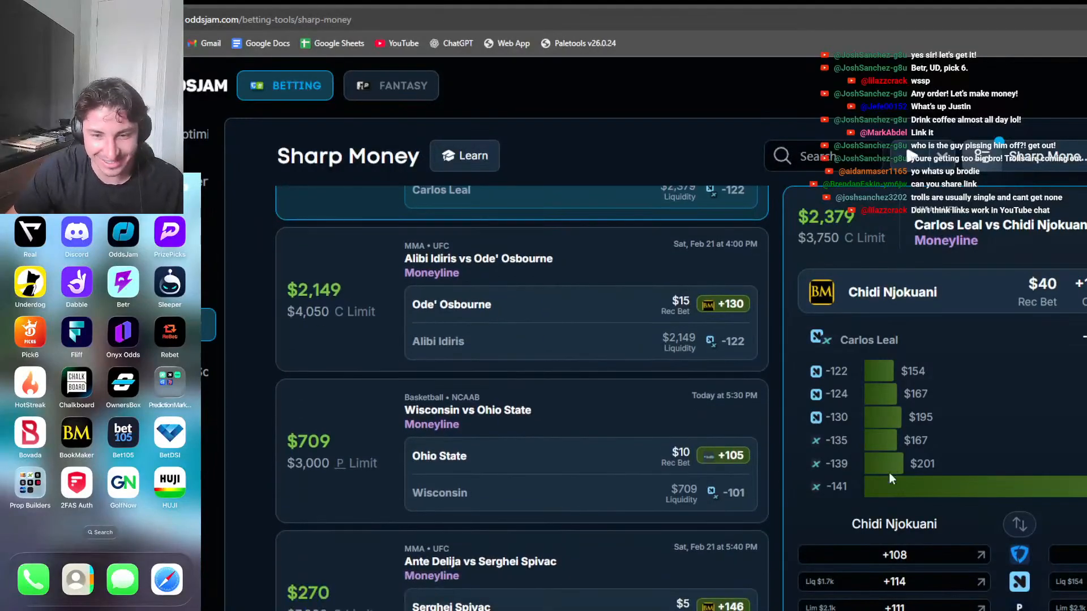
scroll(671, 465, up, 2)
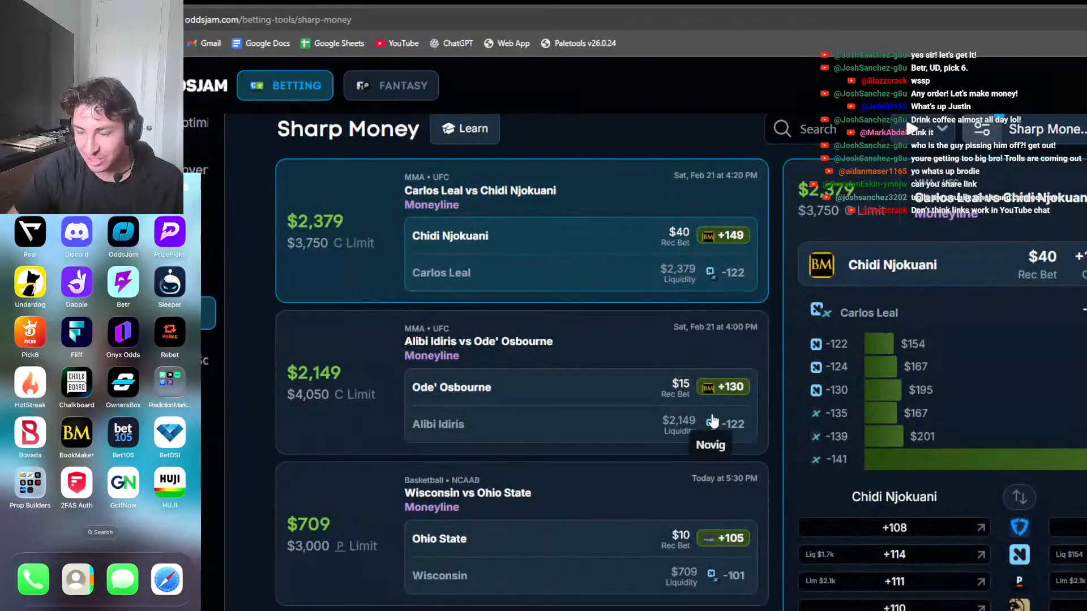
Apply the saved Fantasy Books filter to Sharp Money and look through the listed player props
click(1063, 126)
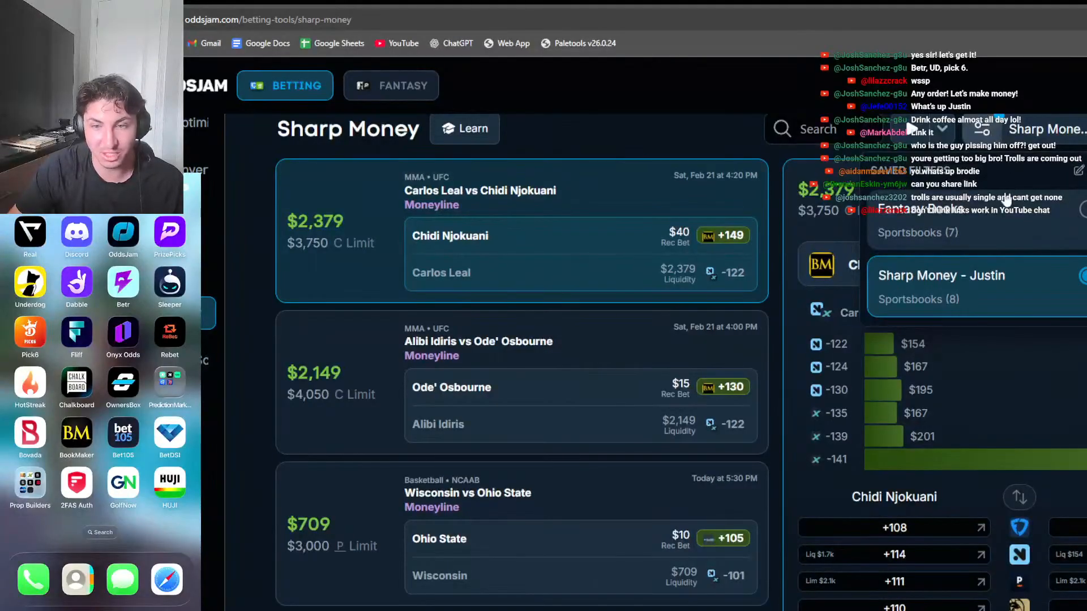
click(1037, 211)
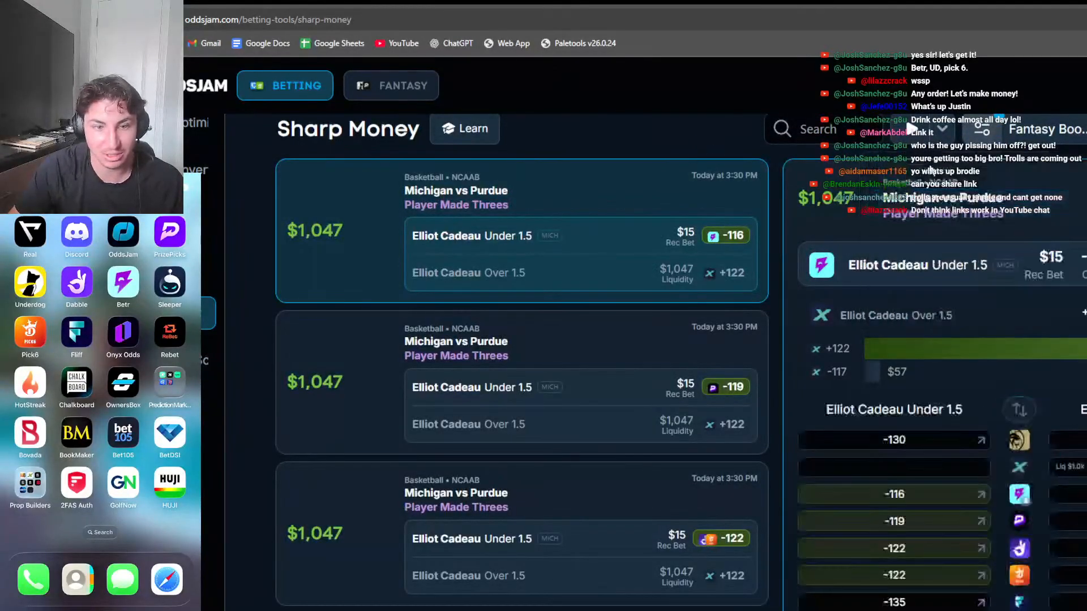
scroll(637, 447, down, 1)
scroll(637, 447, down, 6)
scroll(636, 448, up, 9)
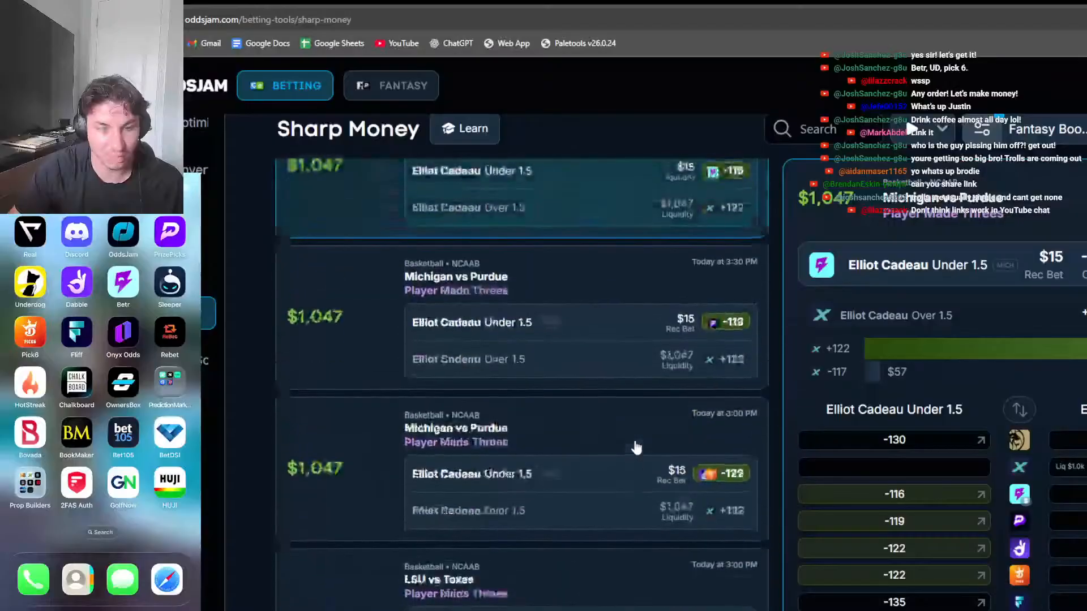
scroll(636, 424, down, 7)
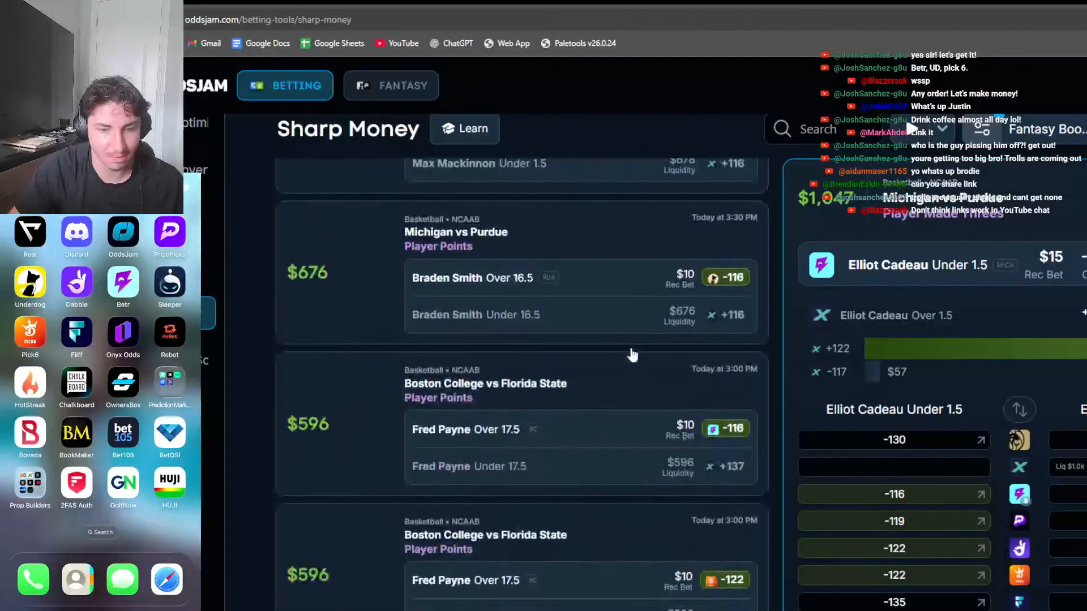
scroll(633, 355, up, 2)
Clear the Sharp Money sportsbook selection and filter by Dabble (3 or 5 Pick) only
click(982, 129)
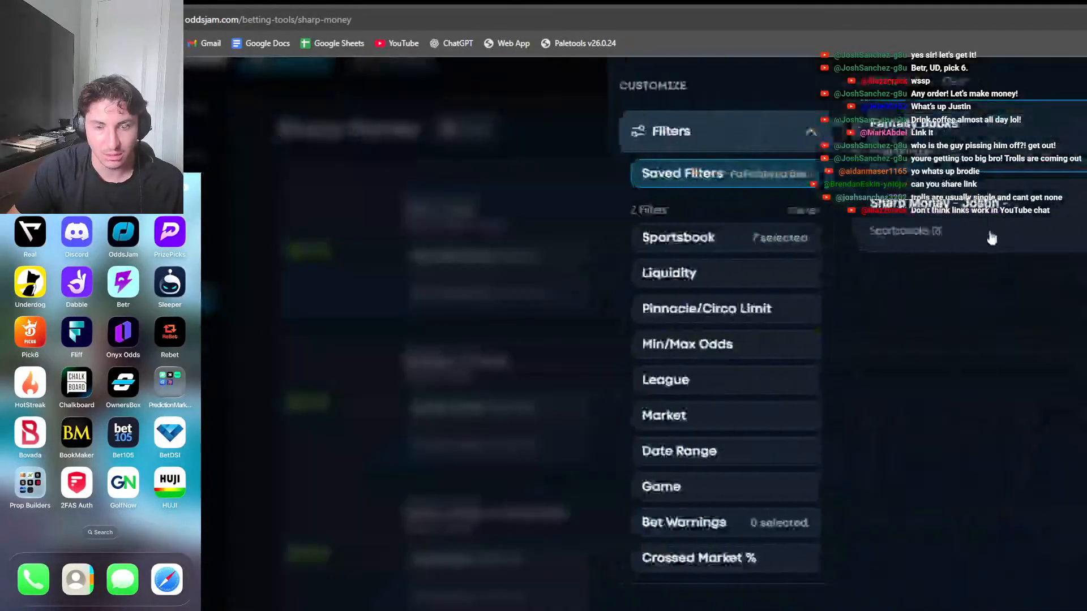
click(773, 237)
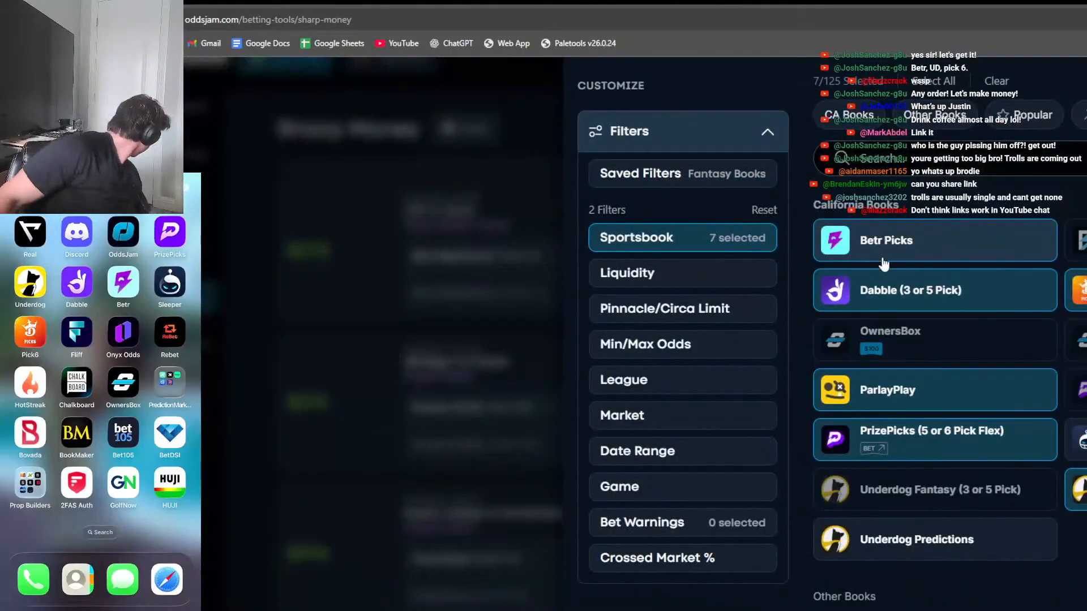
click(994, 86)
click(1010, 294)
click(481, 277)
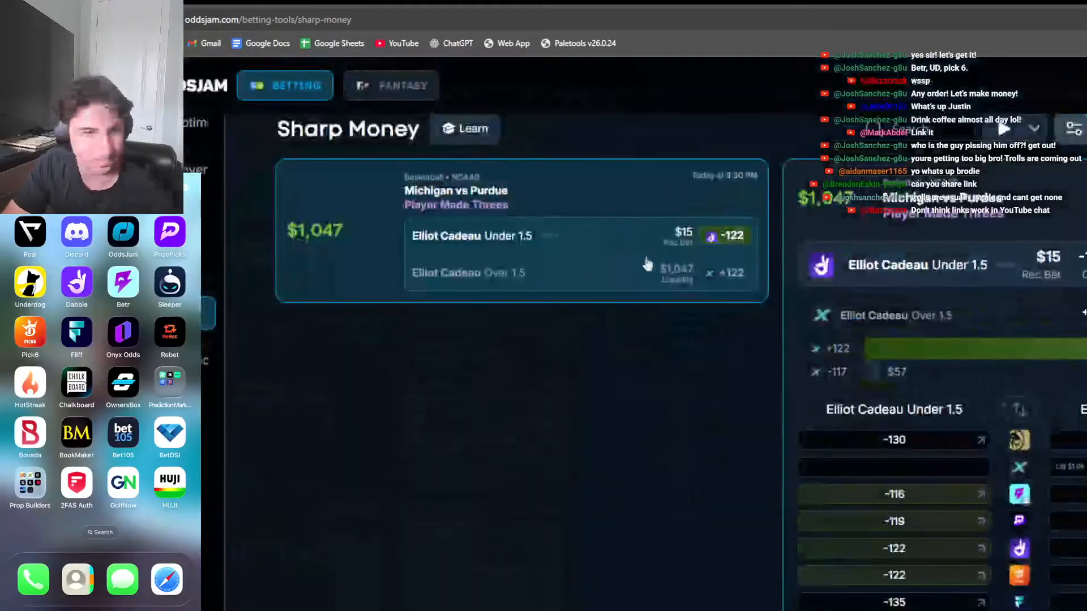
Switch to the +EV page, clear its sportsbook selection and filter it by Dabble (3 or 5 Pick) only
click(195, 2)
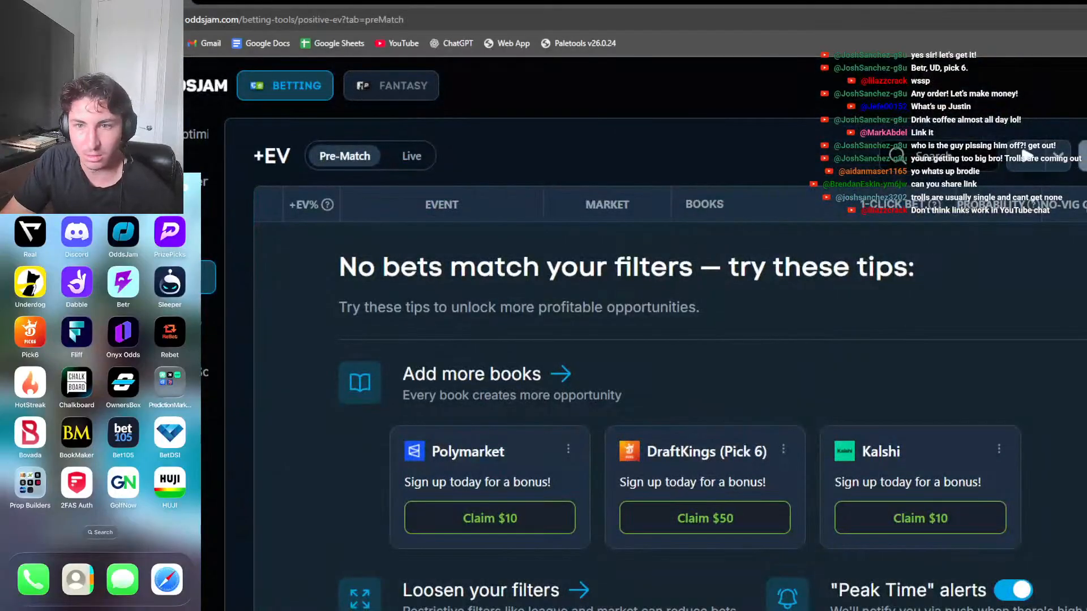
click(1028, 157)
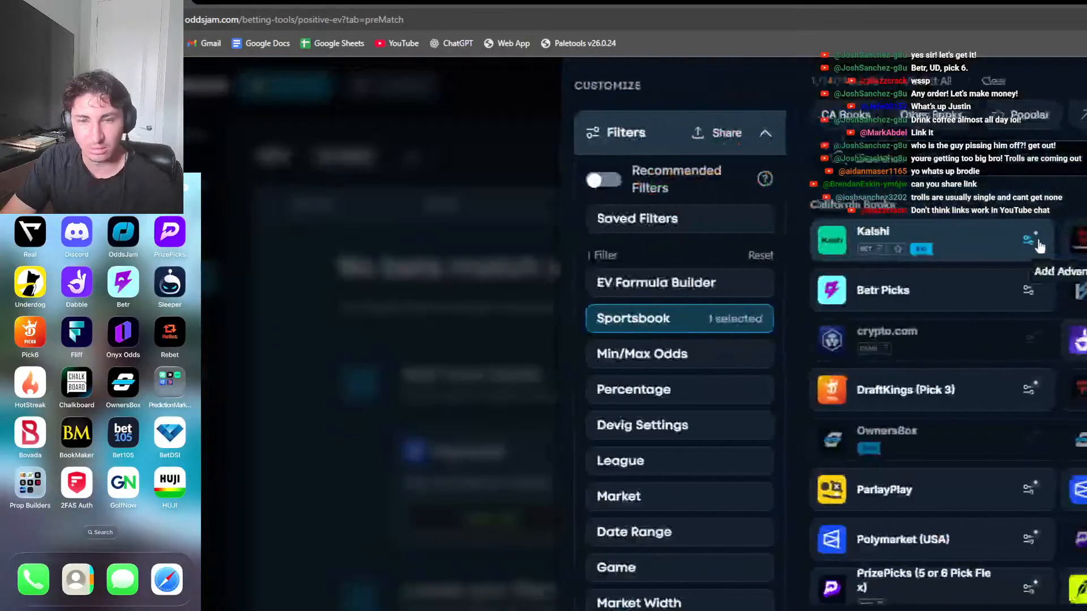
click(992, 81)
click(1076, 340)
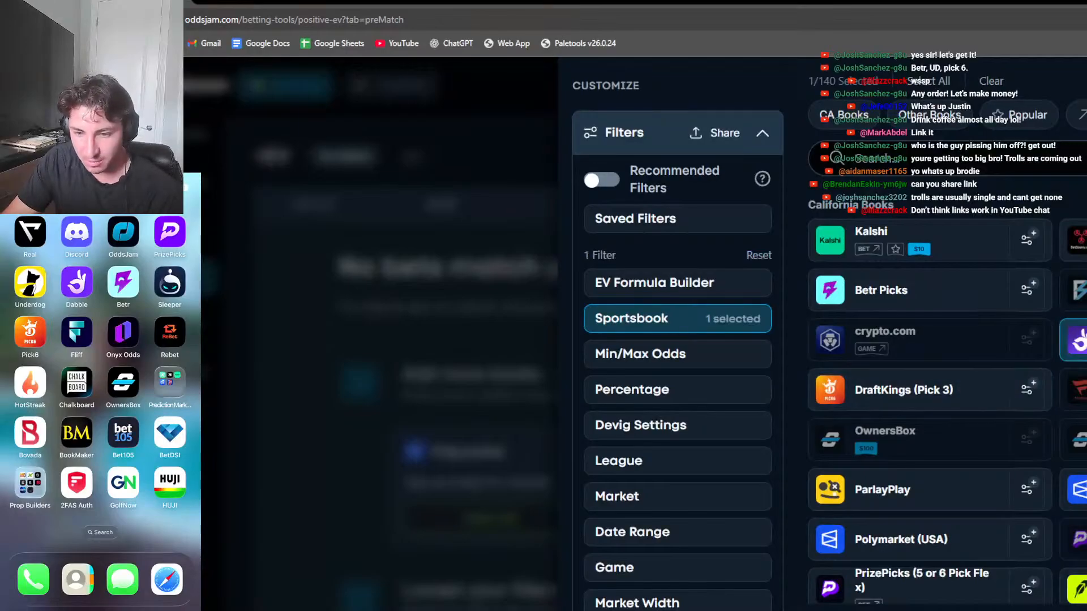
click(1026, 157)
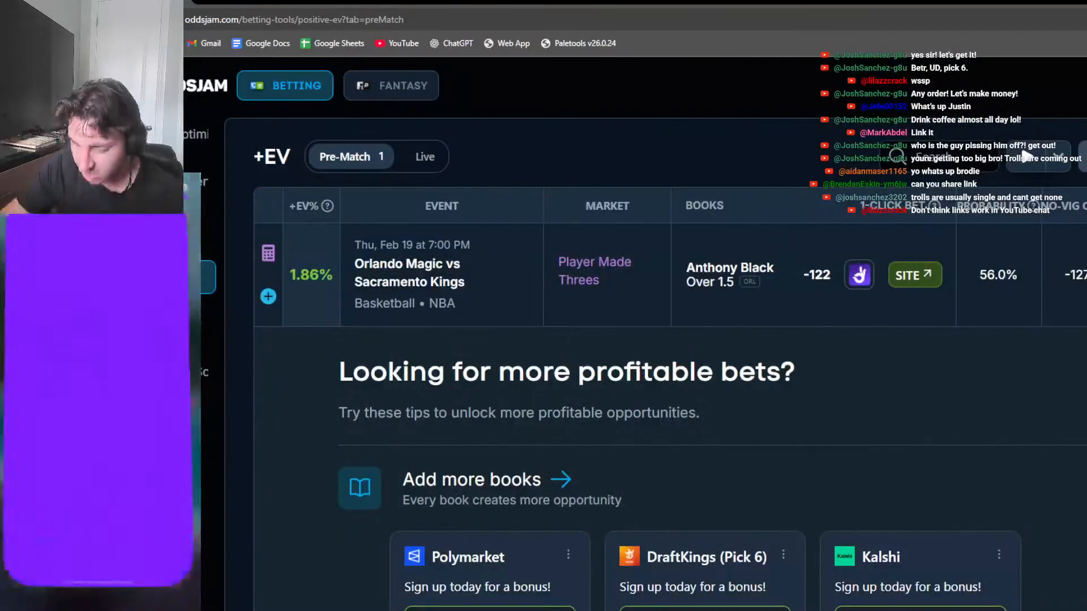
Compare sportsbook odds for Anthony Black's 1.5 made threes bet and open FanDuel's offer for the under
click(719, 292)
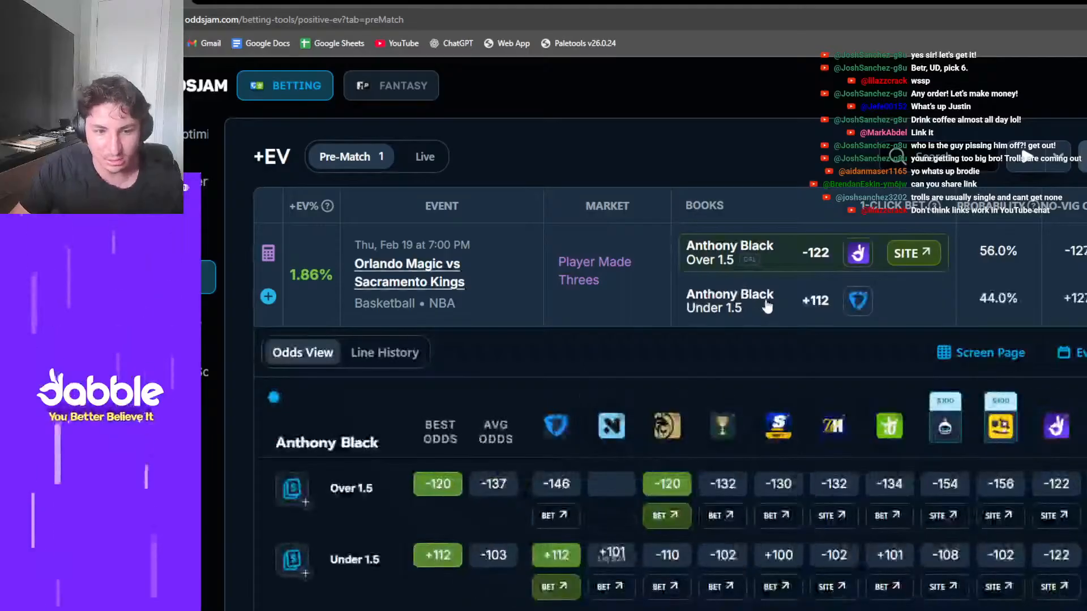
scroll(849, 532, right, 3)
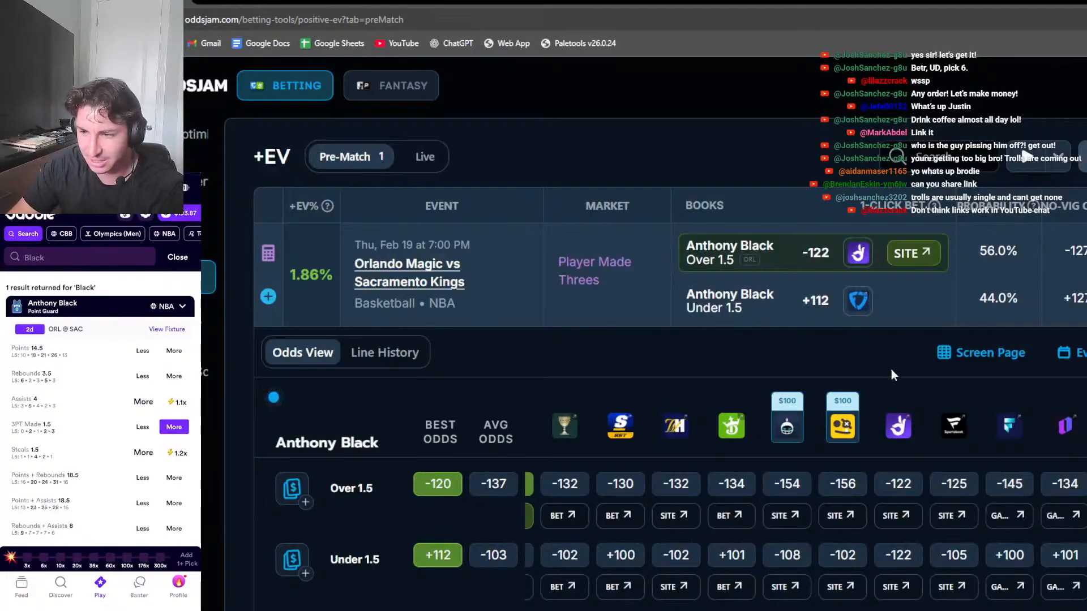
click(857, 301)
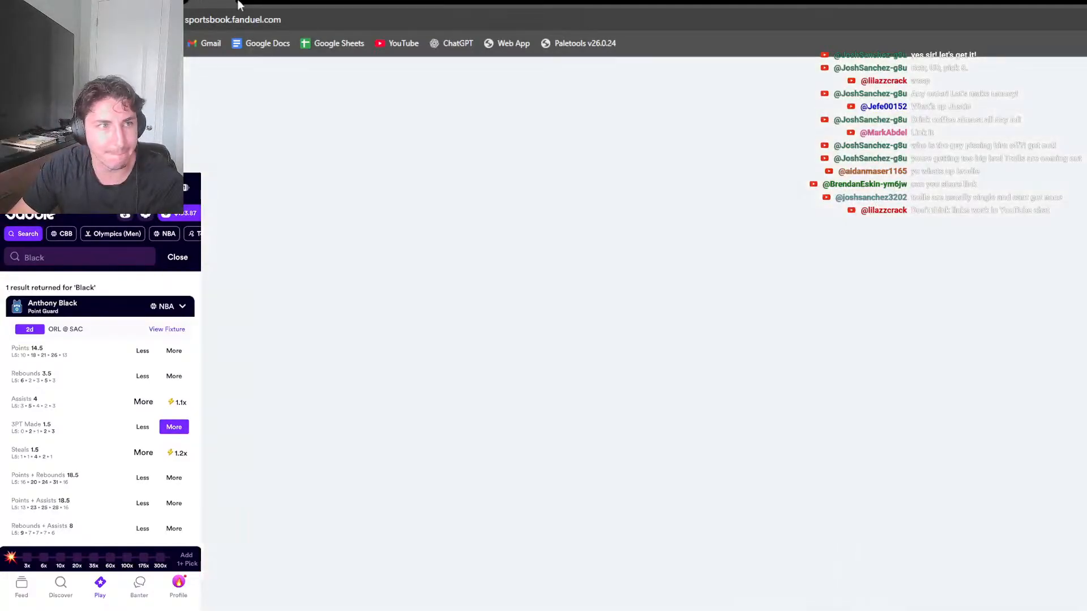
Switch the fantasy odds page from Sleeper to Dabble and look through the top-ranked player props
click(225, 2)
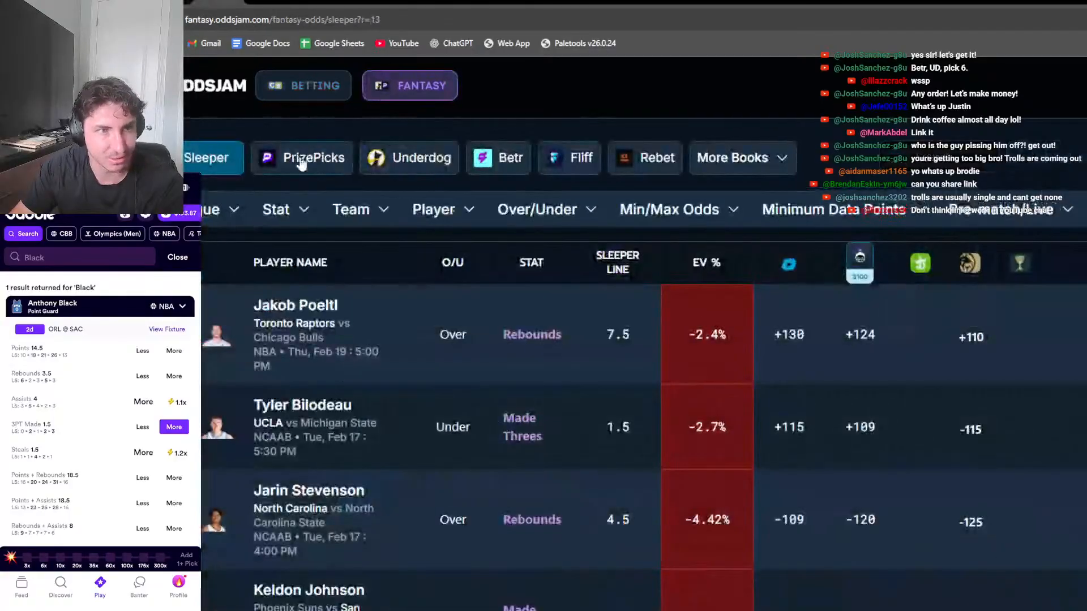
click(727, 161)
click(813, 416)
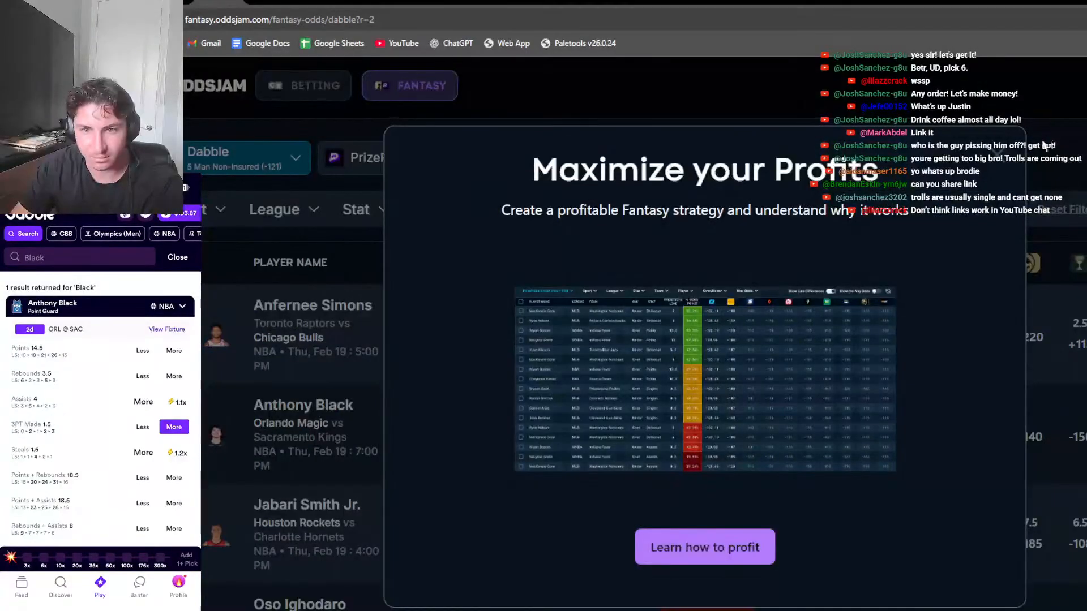
click(998, 152)
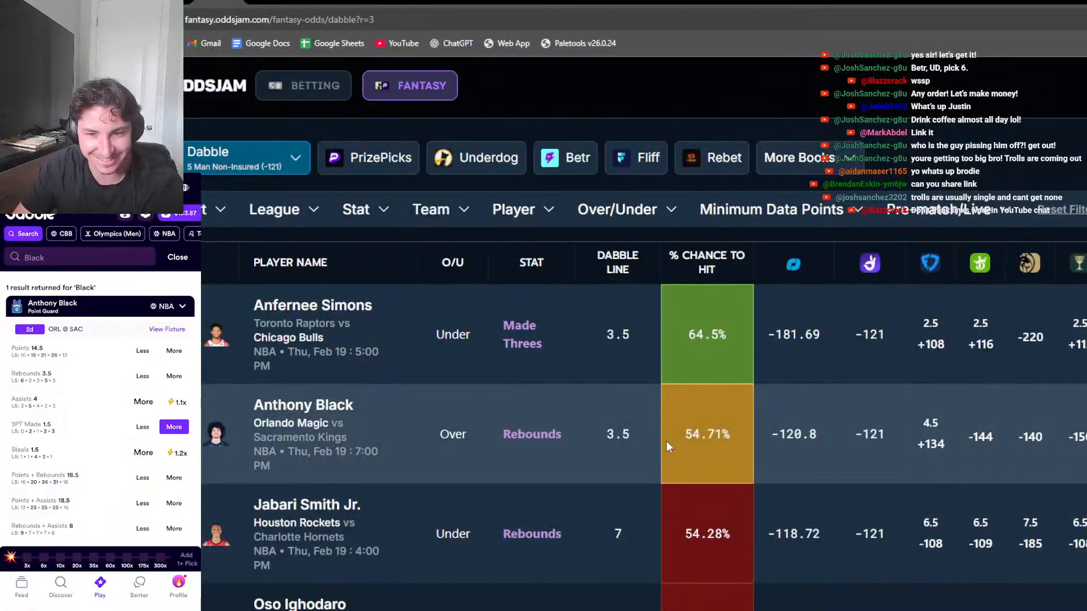
scroll(671, 453, down, 2)
scroll(493, 481, down, 1)
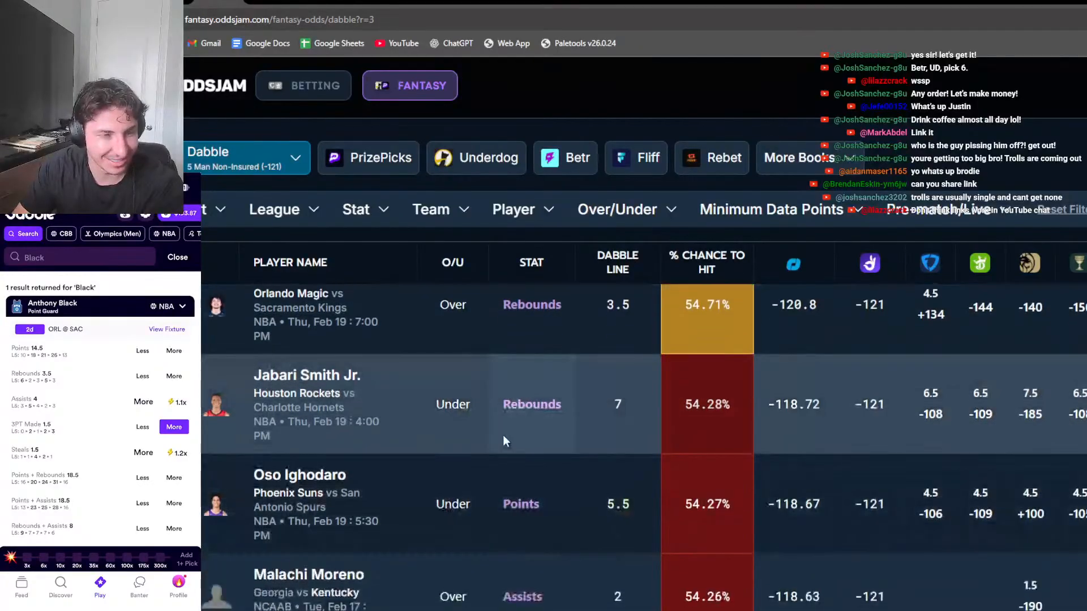
scroll(505, 441, up, 3)
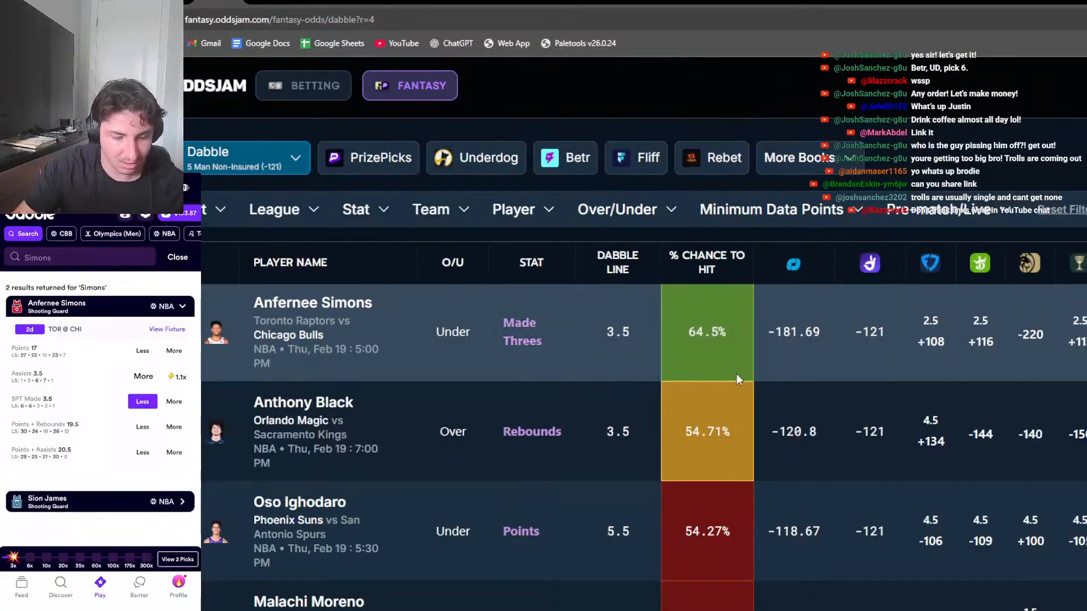
Search the Dabble fantasy odds page for "bulls" and step through every matching player prop
key(ctrl+f)
key(Return)
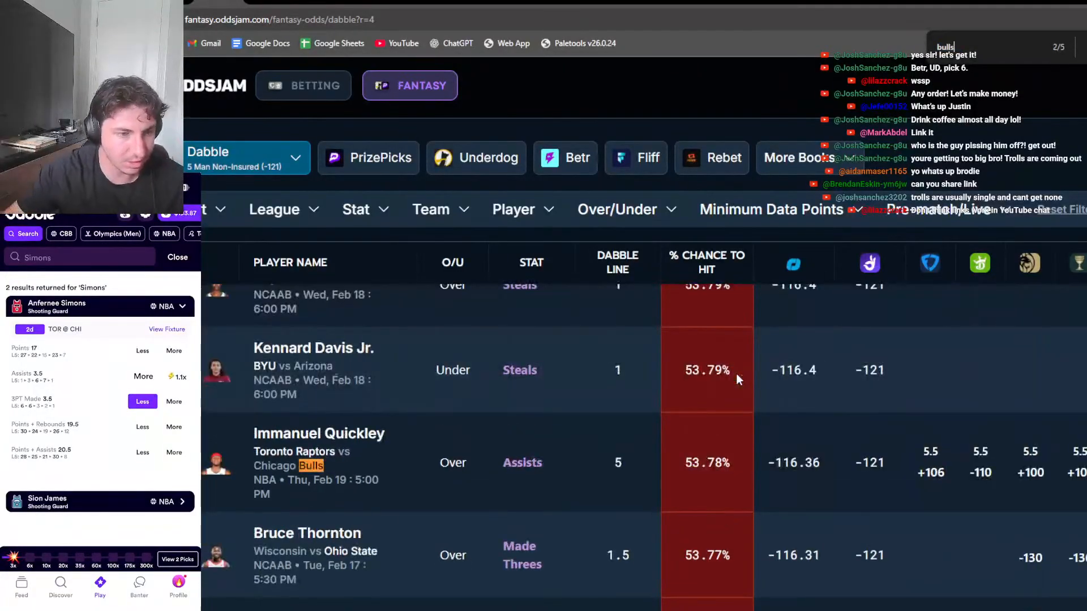
key(Return)
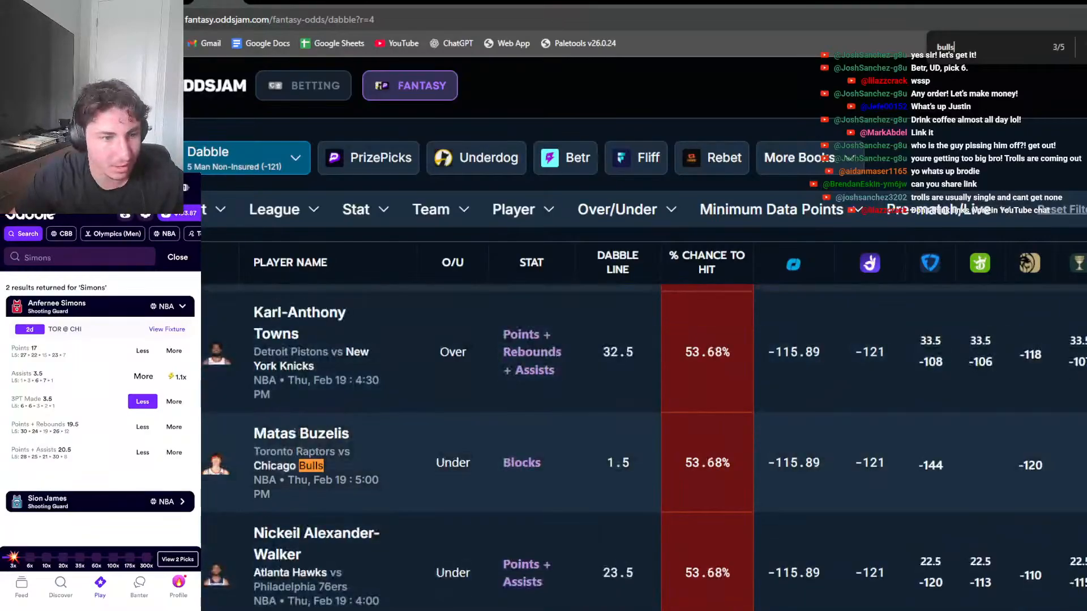
key(Return)
key(Return)
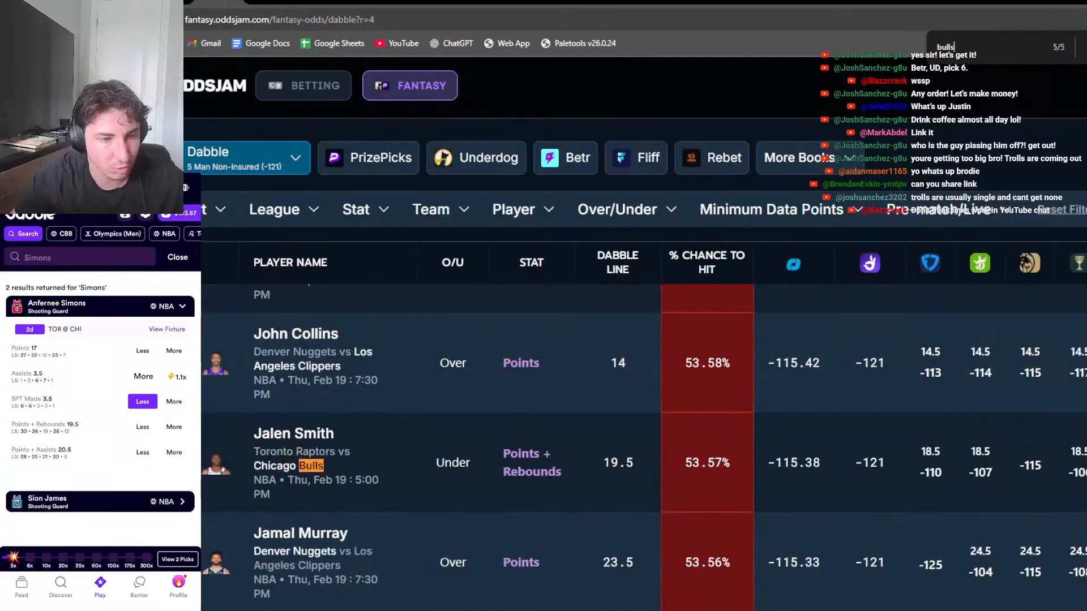
key(Return)
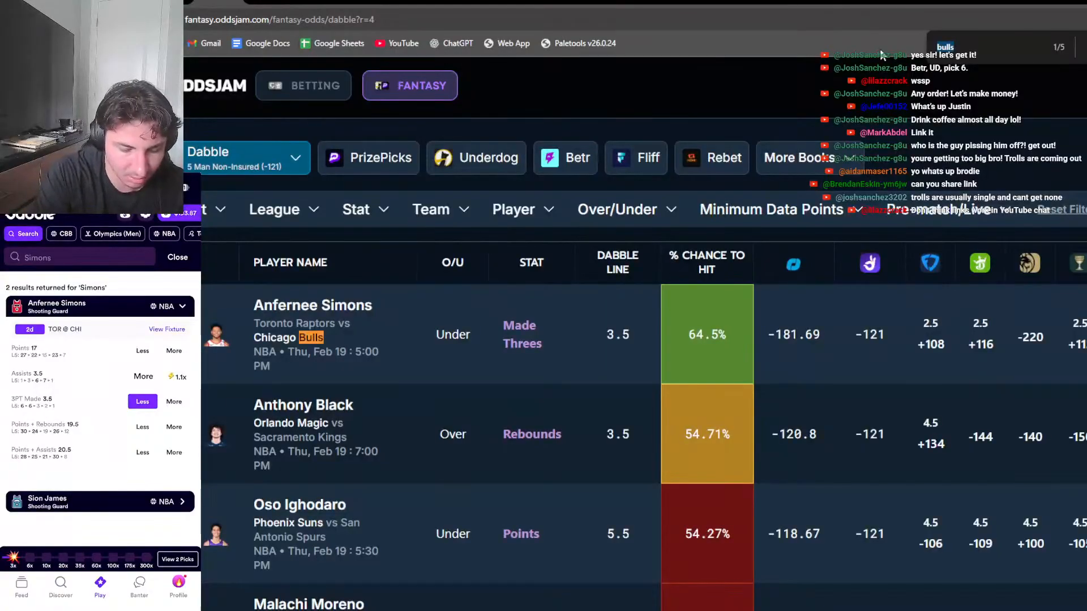
Search the Dabble fantasy odds for "magic" and check the matching Orlando Magic game props
text(gic)
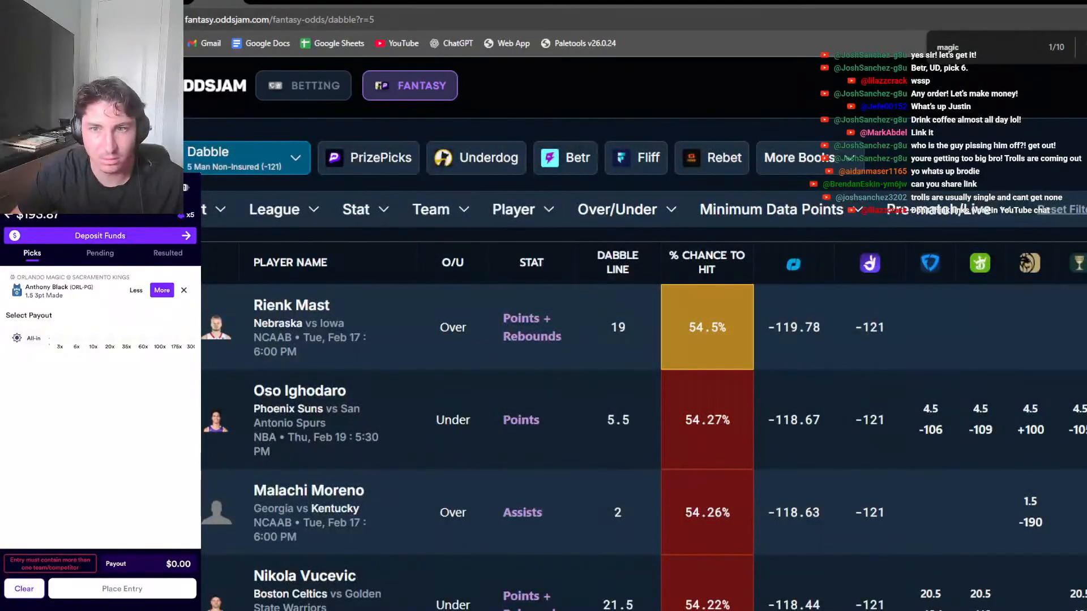
scroll(644, 397, down, 1)
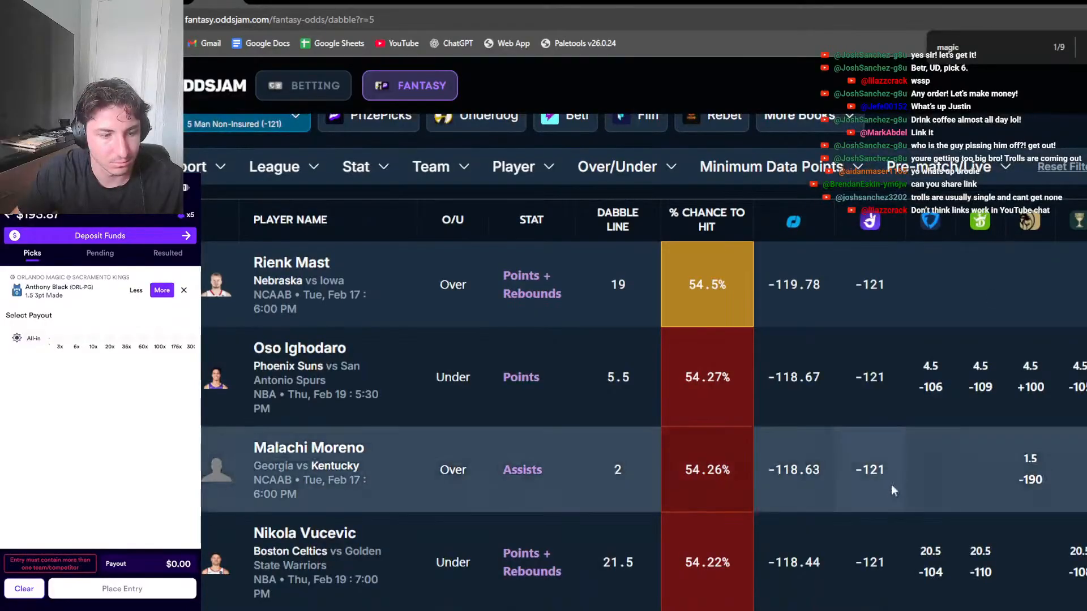
scroll(792, 486, down, 3)
key(Return)
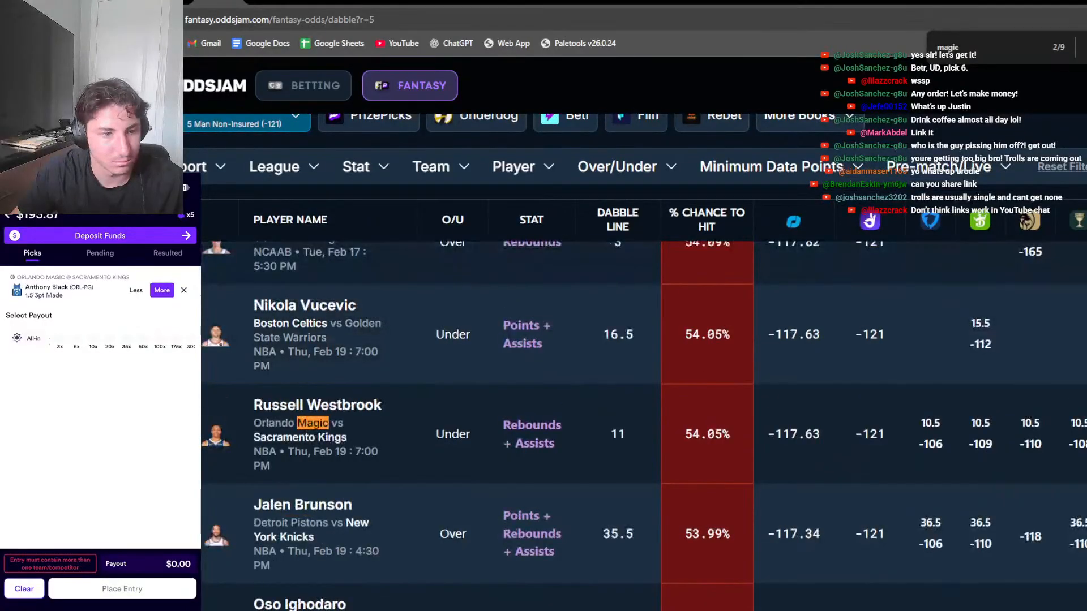
key(Return)
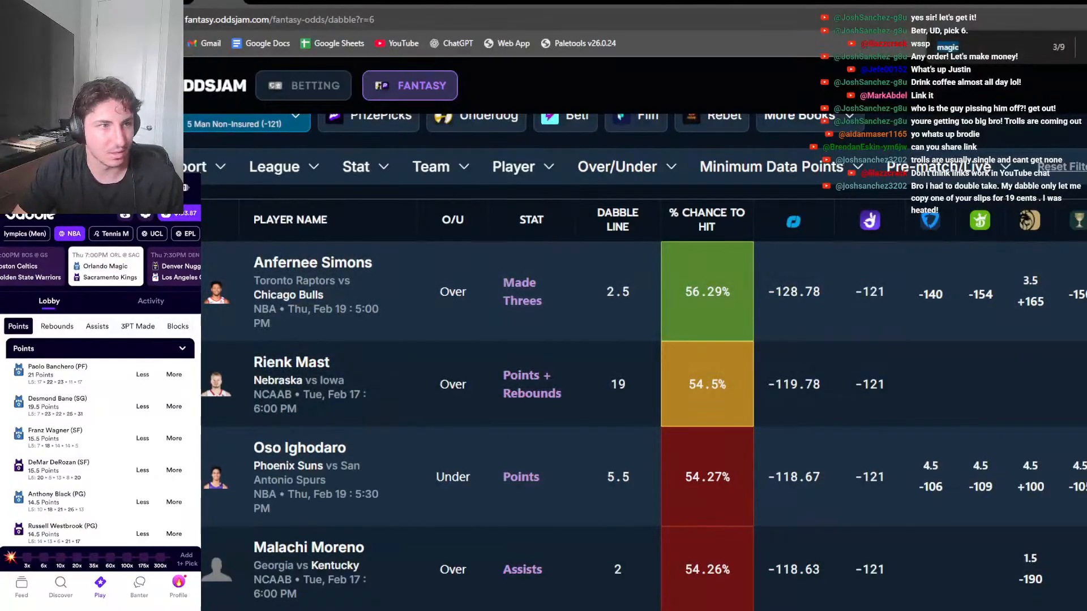
Return to Sharp Money and review the book odds for Elliot Cadeau under 1.5 made threes
click(159, 2)
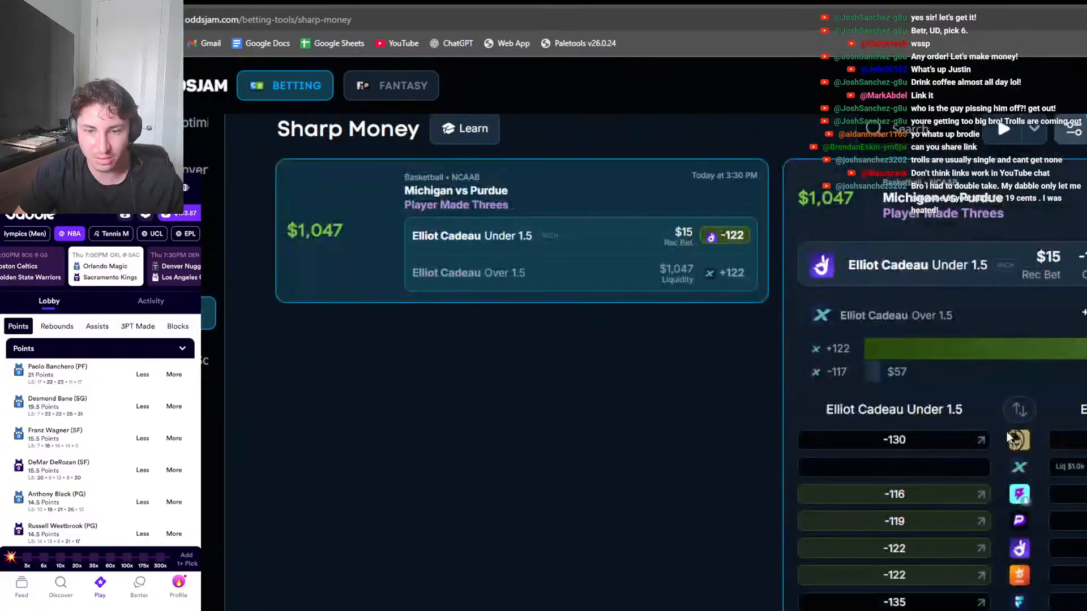
scroll(967, 574, down, 1)
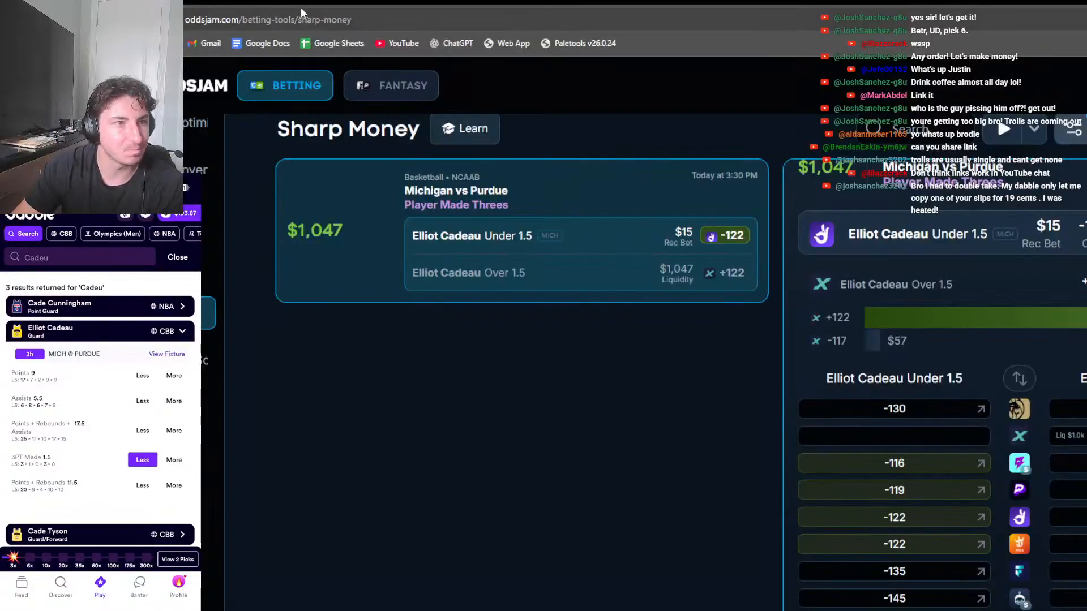
Search the Dabble fantasy odds for "michi" and step through the matches for Michigan game props
click(218, 2)
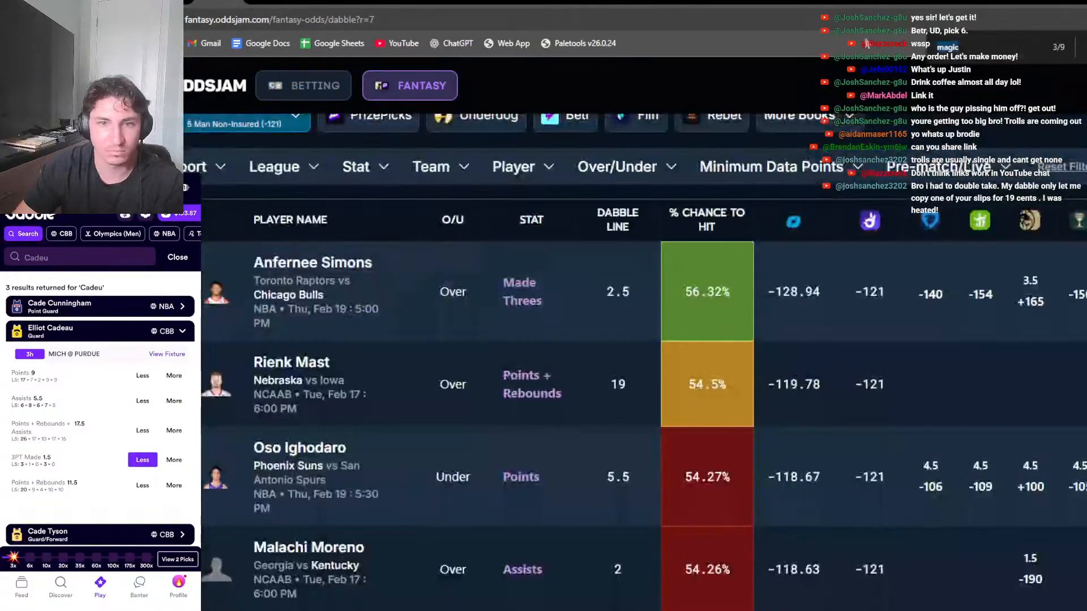
text(michi)
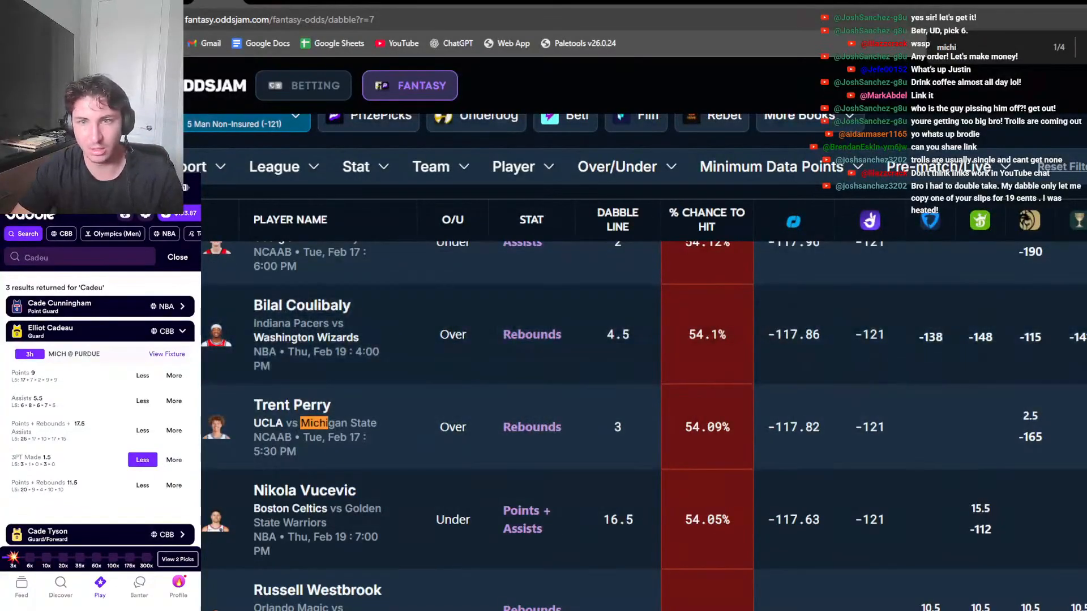
key(Return)
key(Return)
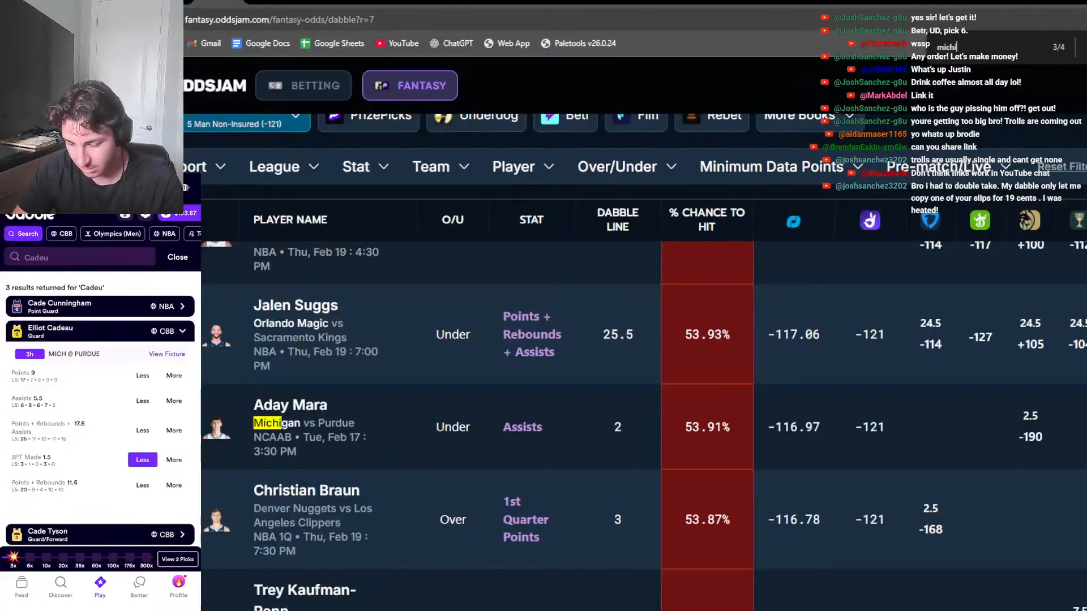
key(Return)
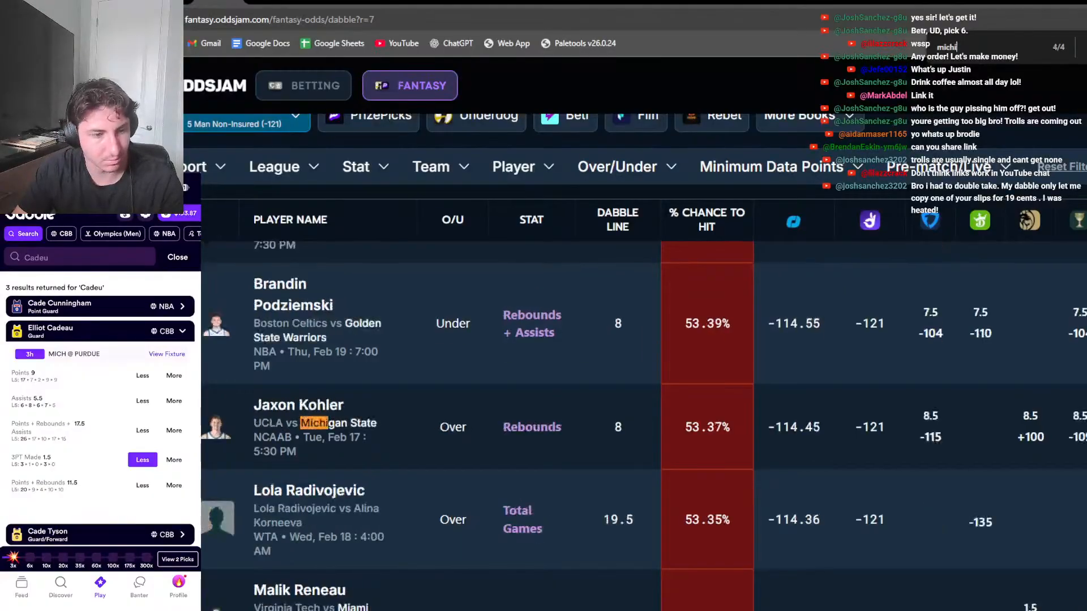
key(Return)
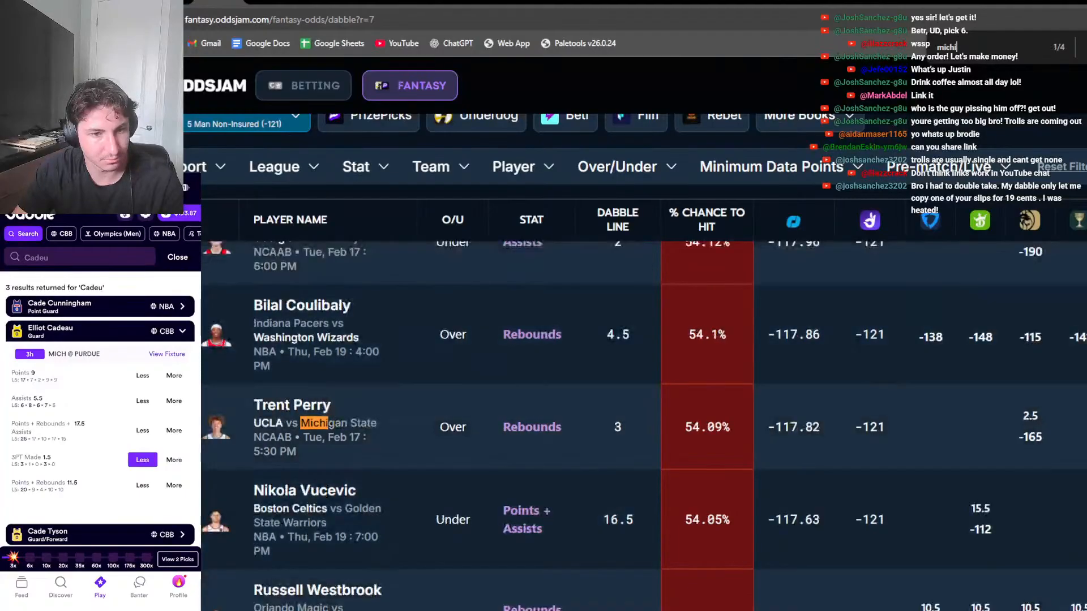
key(Return)
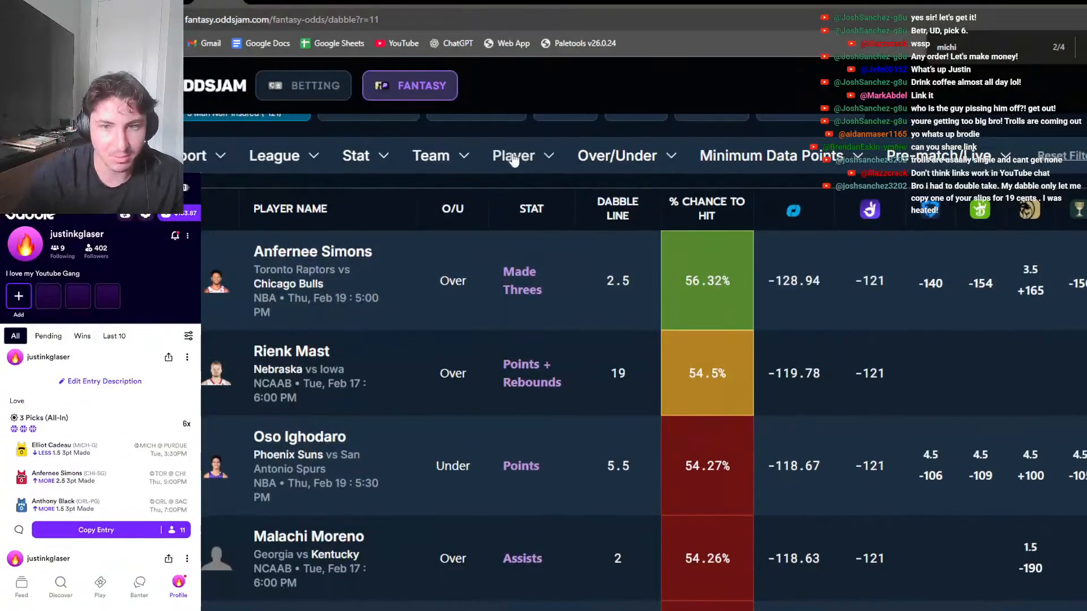
Switch the fantasy odds page to ParlayPlay and look through its player props ranked by EV
scroll(513, 160, up, 1)
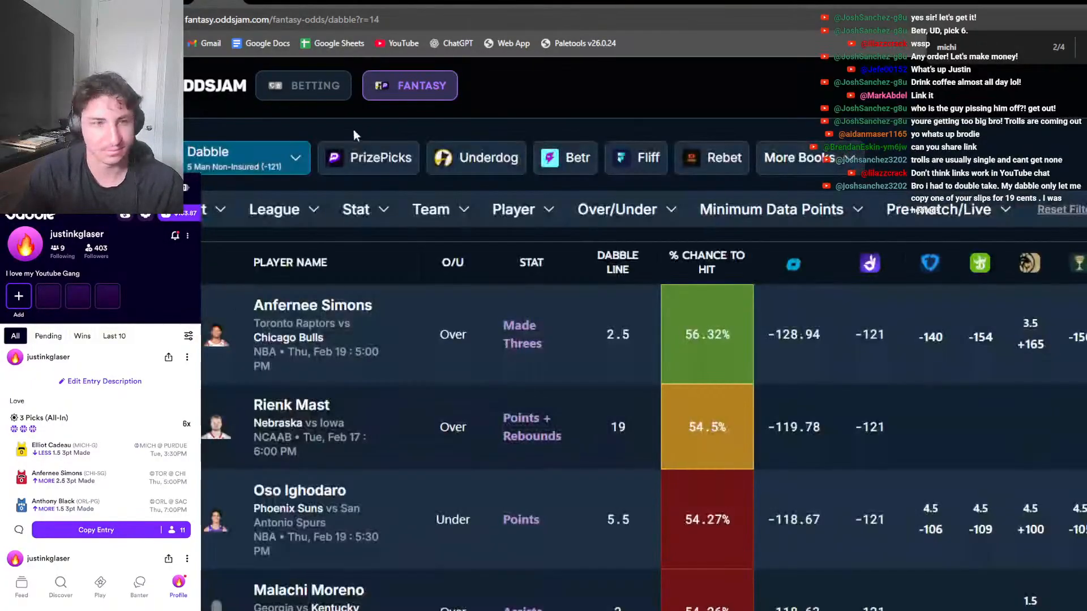
click(804, 157)
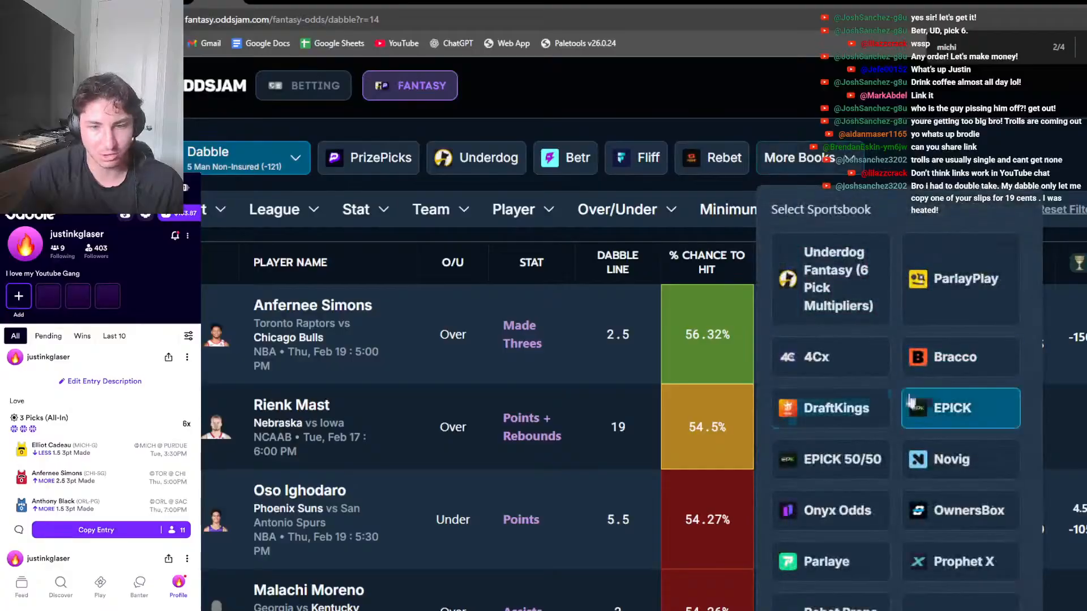
scroll(884, 473, down, 1)
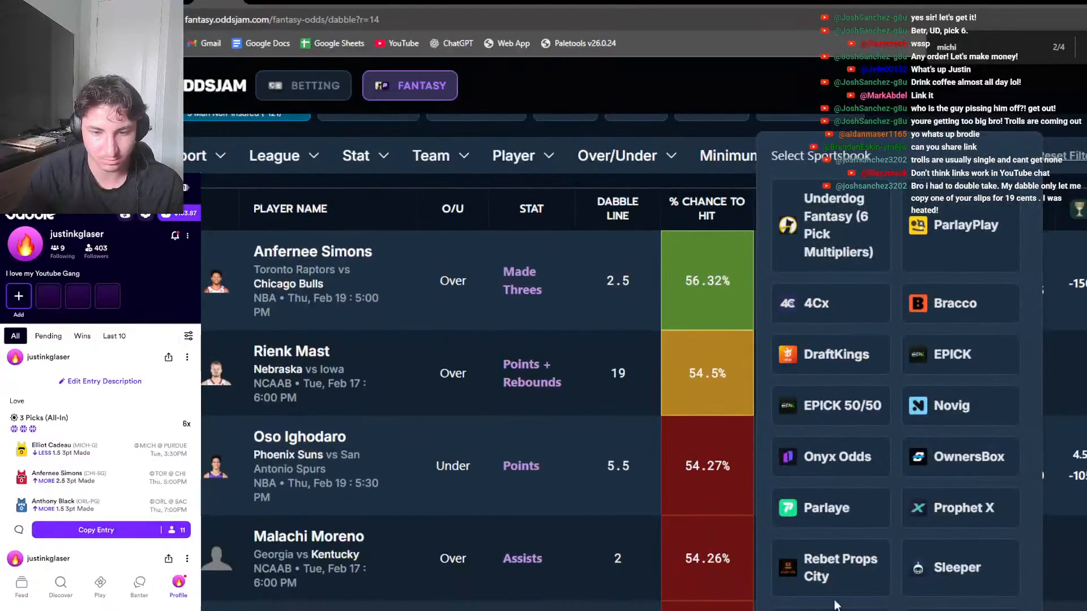
scroll(852, 393, up, 1)
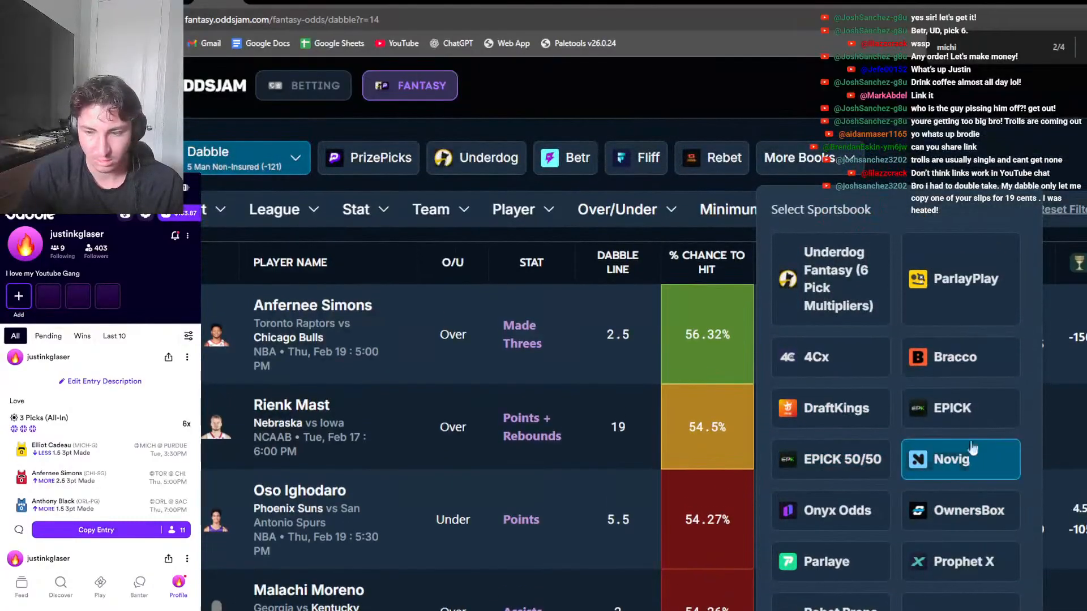
click(937, 305)
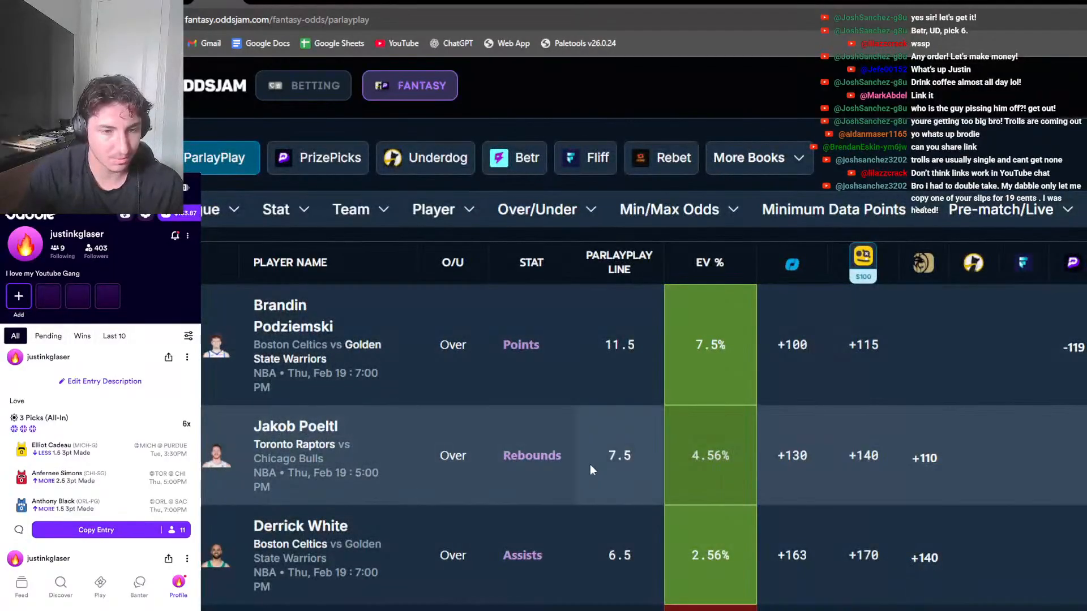
scroll(878, 419, down, 1)
scroll(872, 430, down, 5)
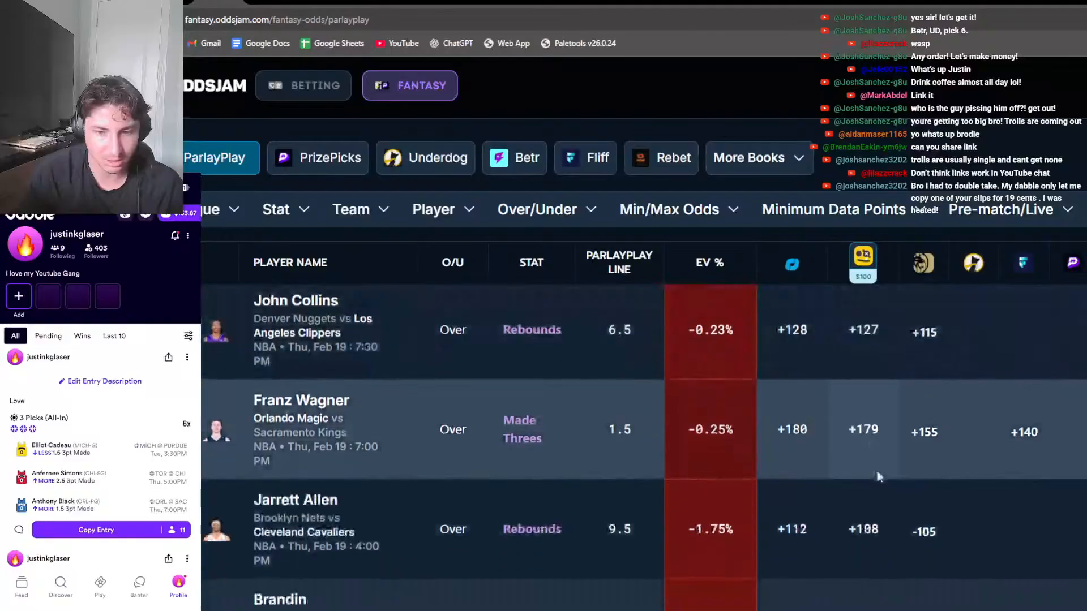
scroll(877, 471, down, 2)
scroll(878, 471, up, 10)
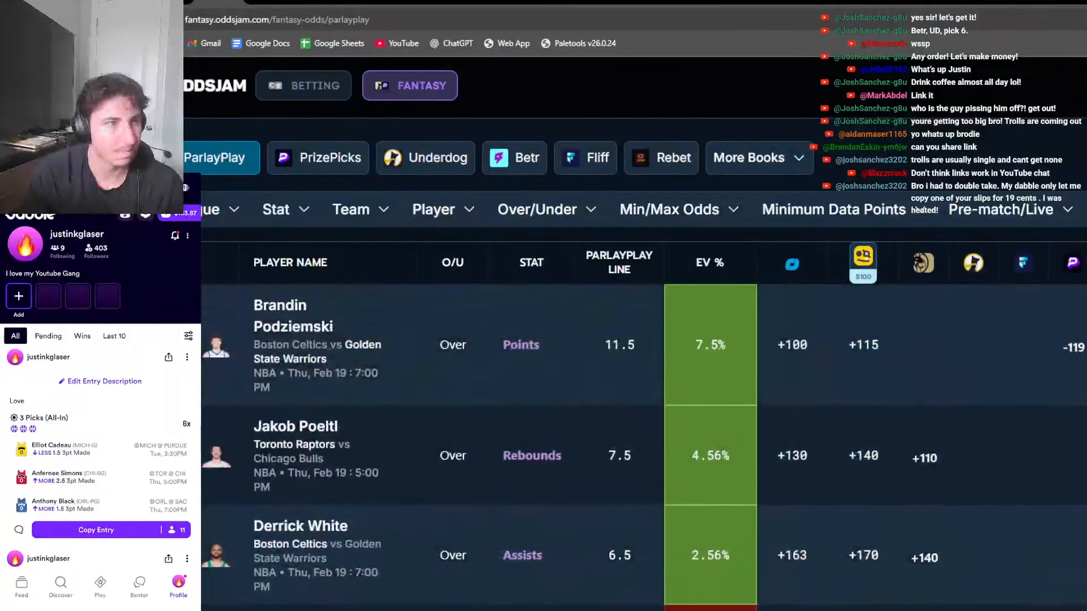
Return to Sharp Money, clear the Dabble sportsbook selection and apply the saved Sharp Money filter covering eight sportsbooks
click(153, 2)
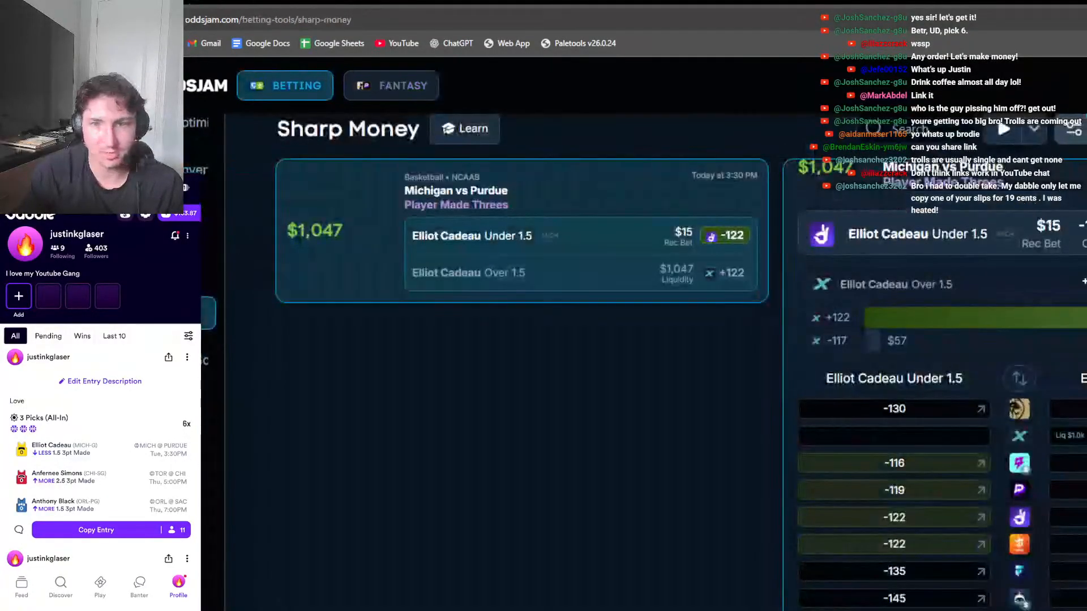
click(1066, 137)
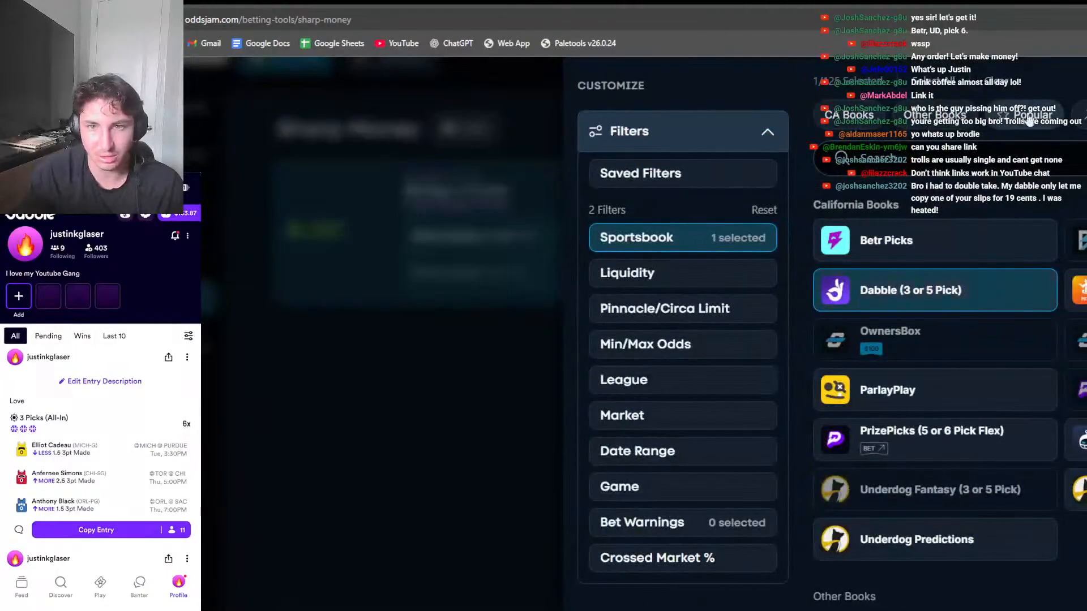
click(966, 295)
click(683, 173)
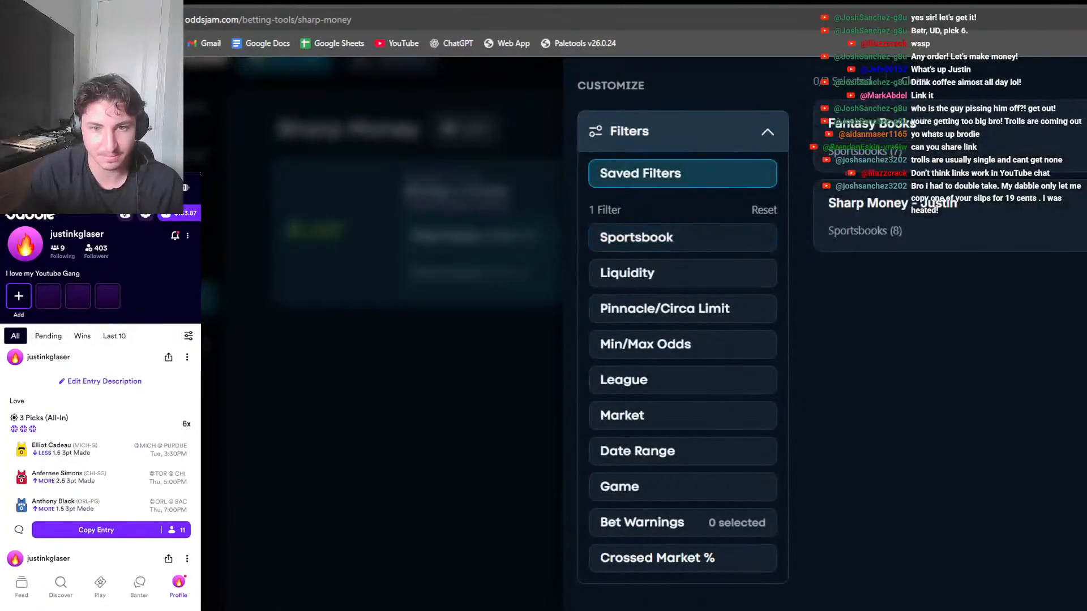
click(884, 202)
click(535, 347)
scroll(594, 432, down, 2)
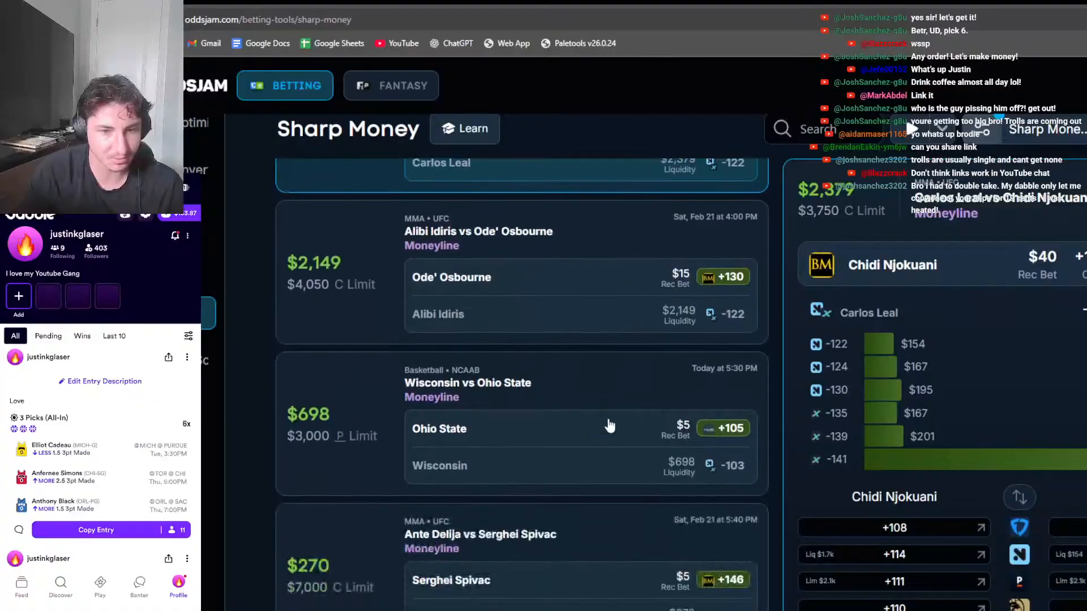
Review the liquidity and book odds for the Ohio State moneyline against Wisconsin
click(606, 425)
scroll(921, 533, down, 5)
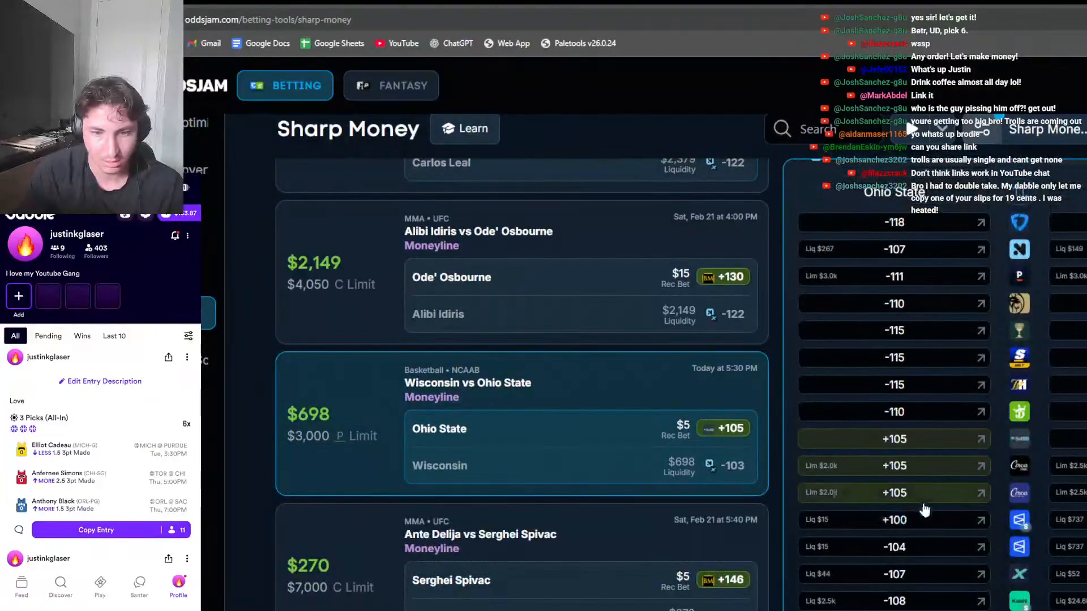
scroll(922, 509, up, 4)
scroll(923, 511, down, 5)
scroll(924, 514, up, 5)
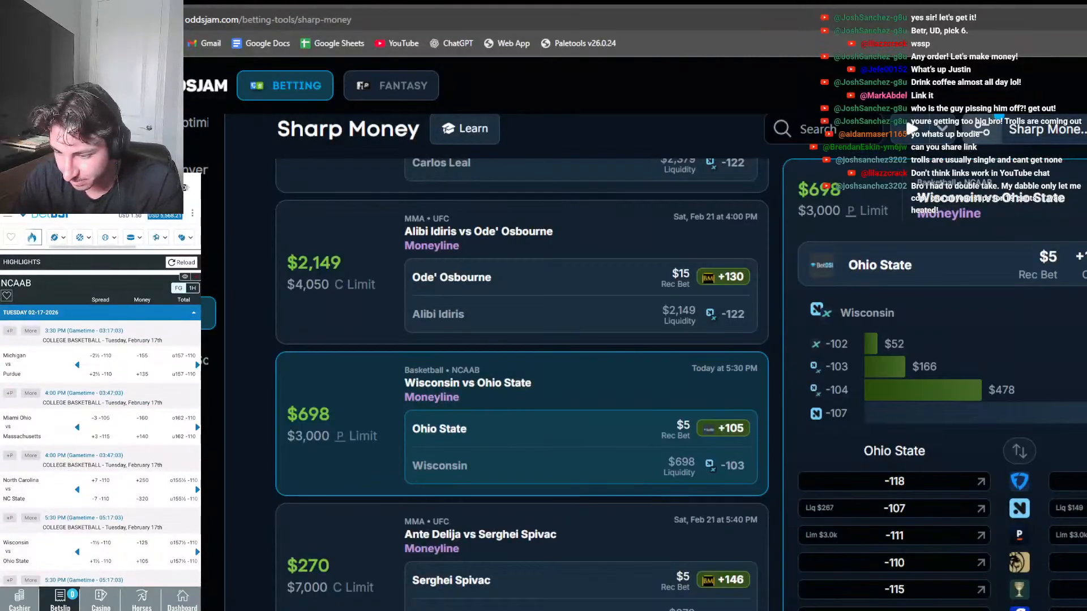
In the mirrored BetDSI app, find Wisconsin vs Ohio State under college basketball and select the Ohio State moneyline at +105
click(83, 237)
click(62, 265)
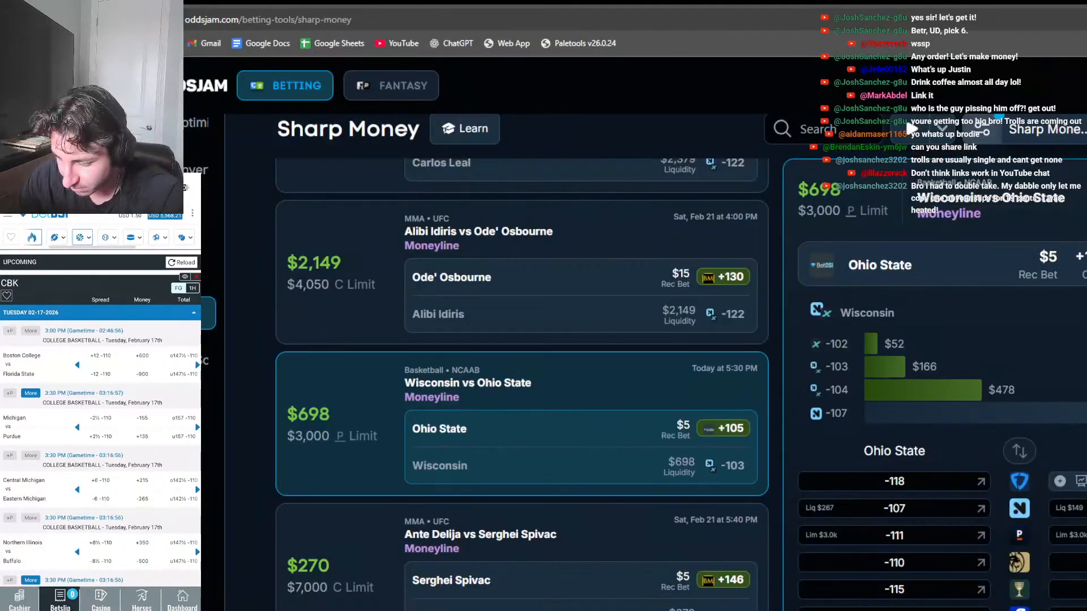
scroll(101, 397, down, 10)
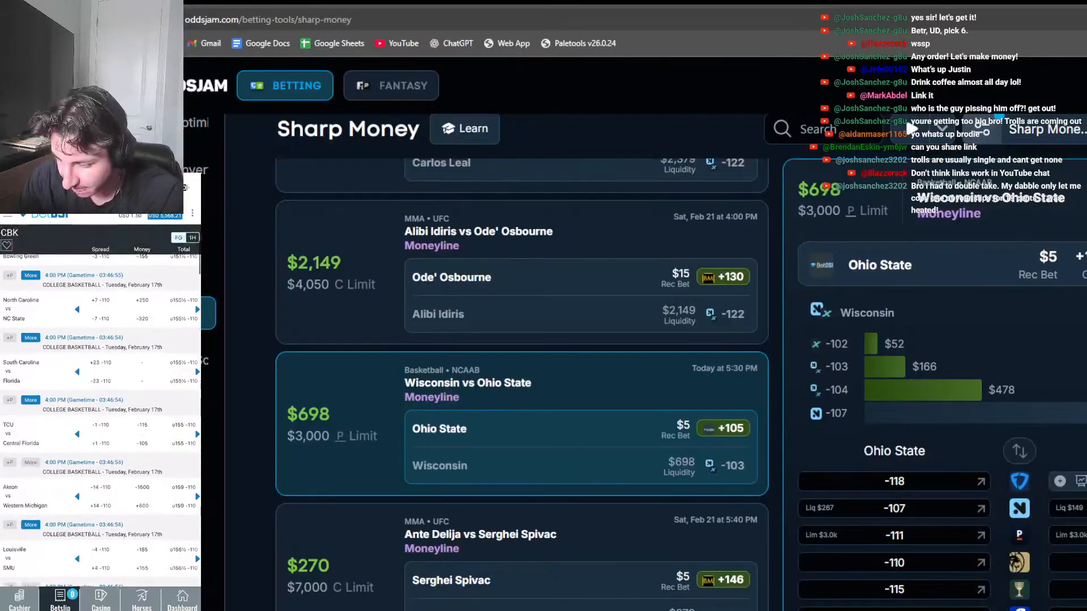
scroll(101, 399, down, 5)
scroll(100, 402, down, 5)
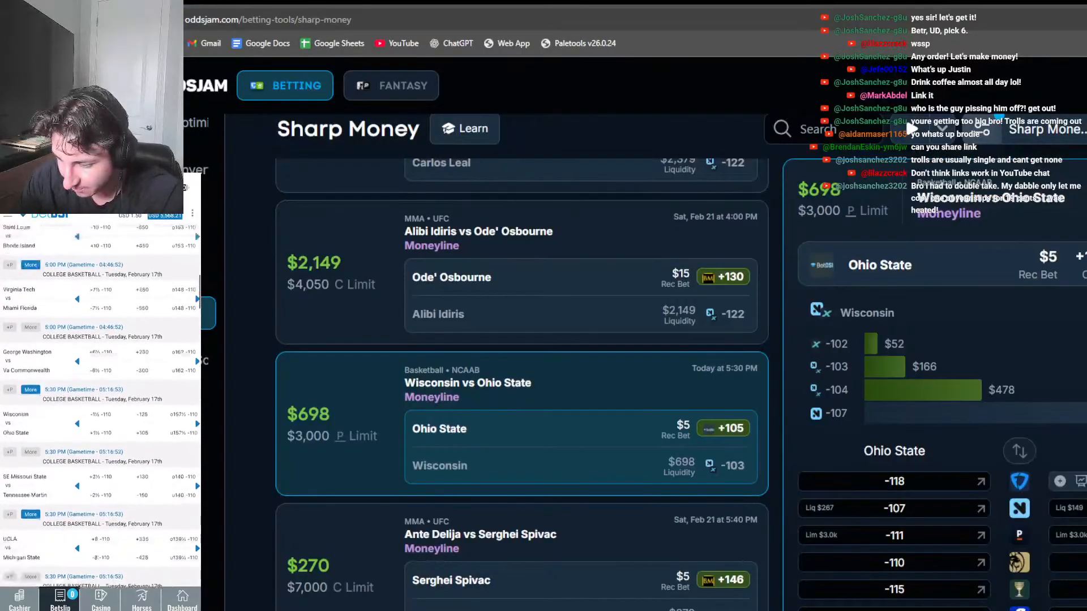
click(142, 433)
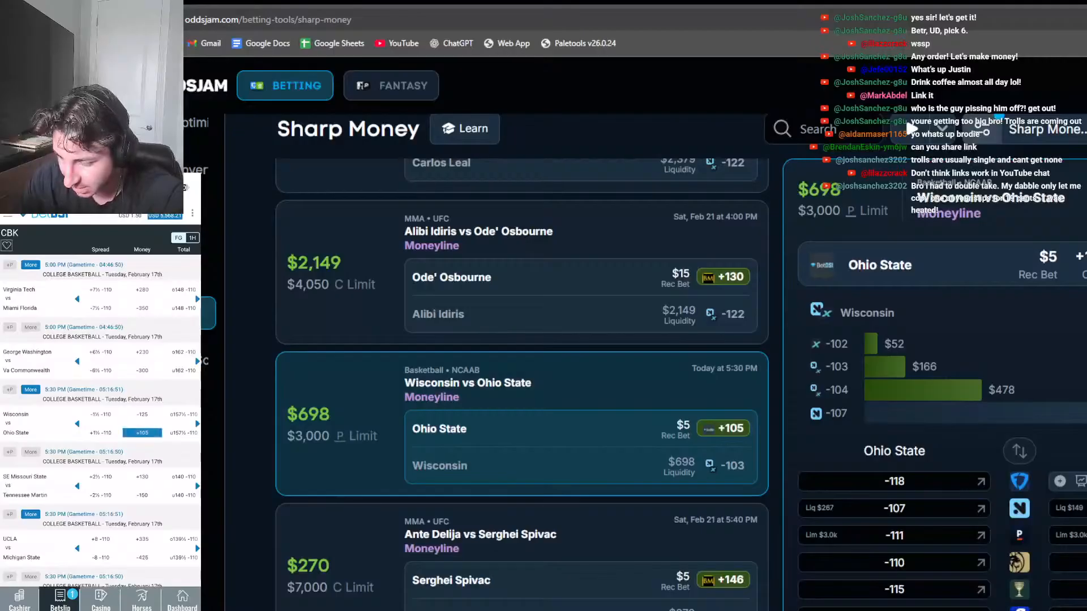
Set the risk to $20 for the Ohio State straight bet in the betslip and submit it
click(60, 600)
click(46, 310)
text(20)
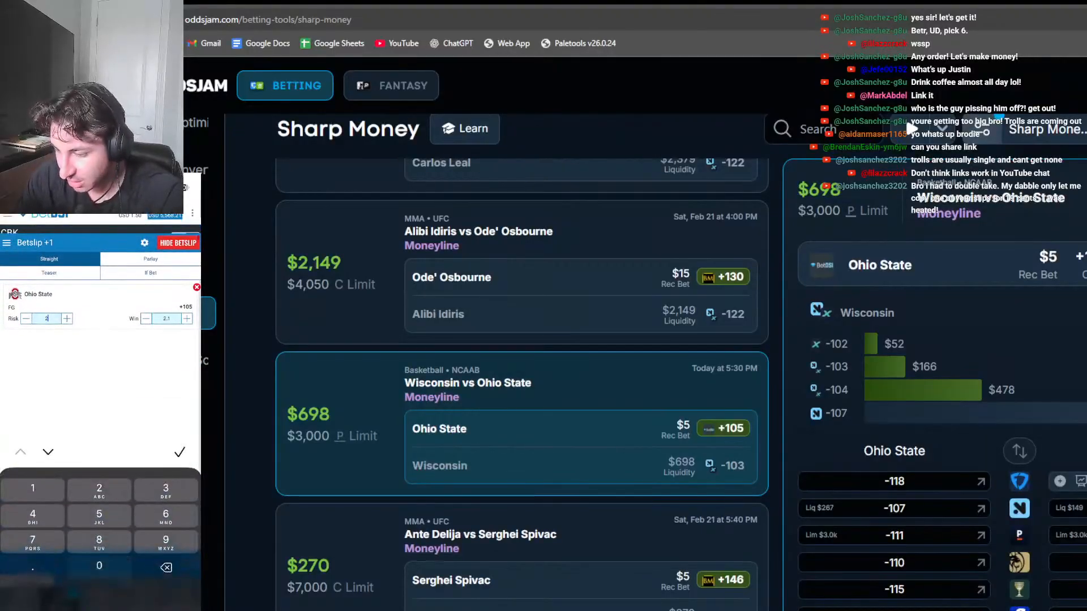
click(179, 453)
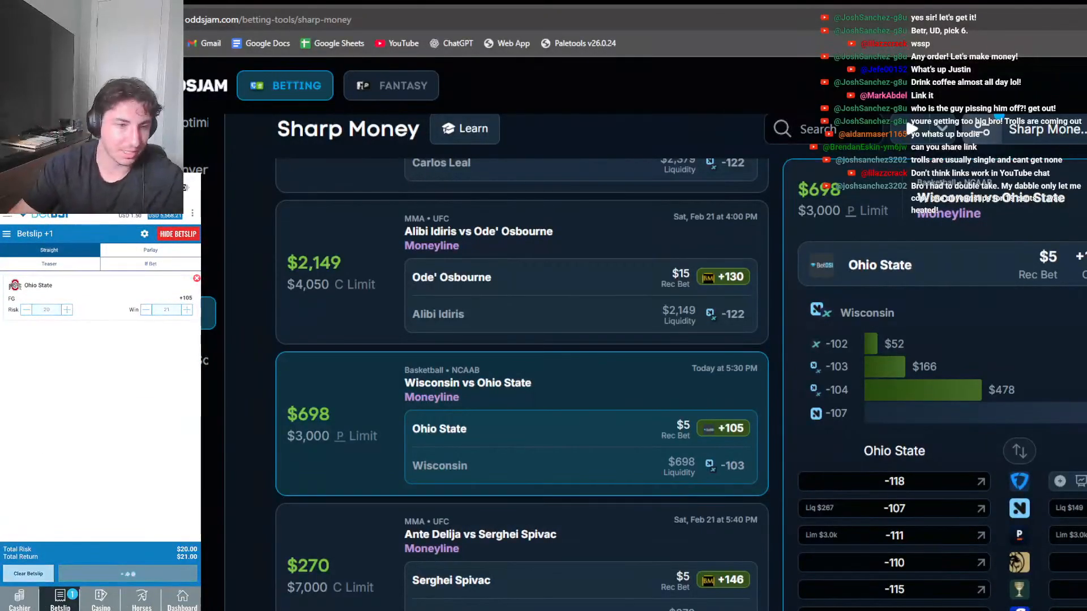
In Sharp Money, compare the book odds for the Atlanta Hawks vs Philadelphia 76ers over 236.5 total points at -107
scroll(521, 362, up, 3)
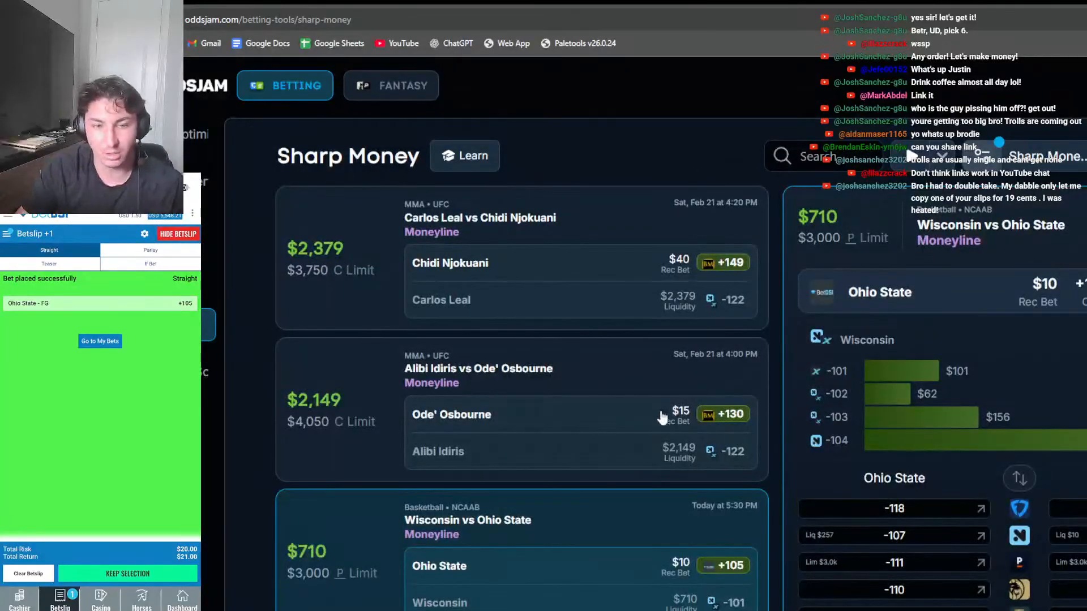
scroll(663, 417, down, 5)
click(651, 461)
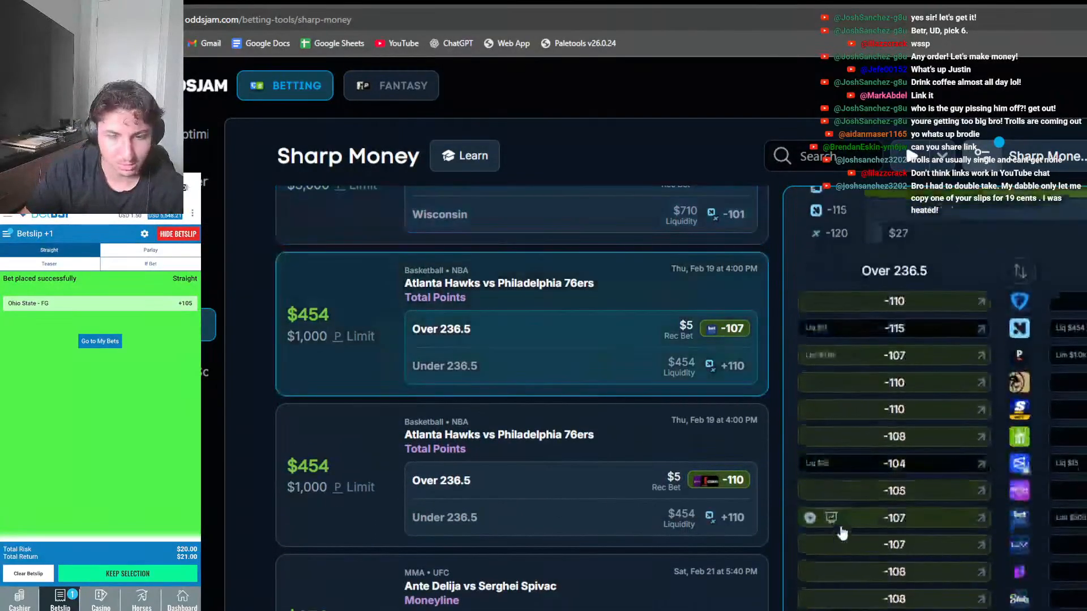
scroll(842, 532, down, 10)
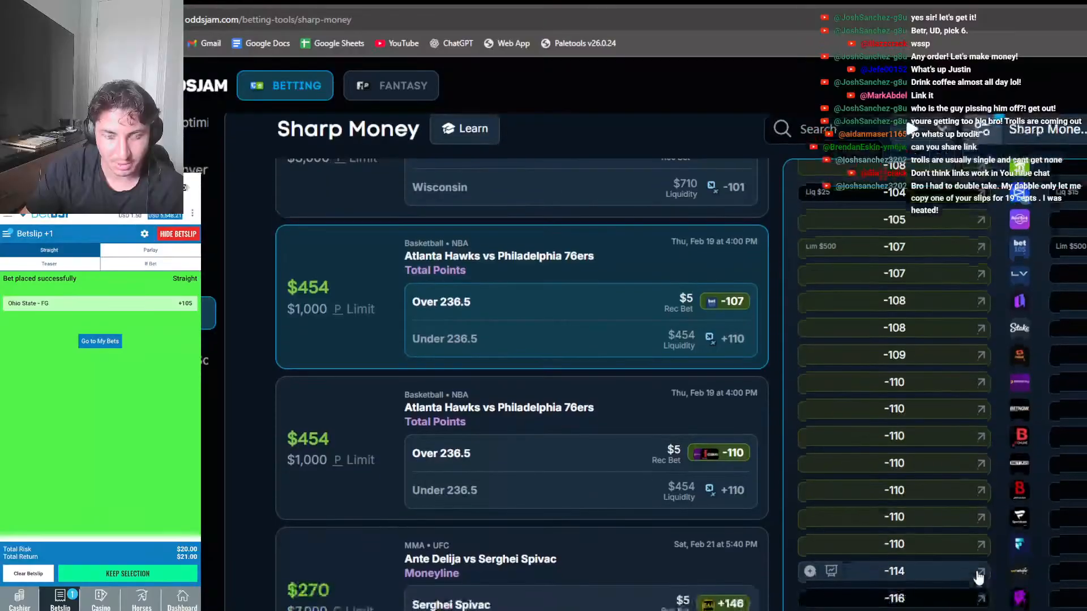
scroll(977, 543, up, 6)
scroll(969, 453, down, 6)
scroll(968, 389, up, 1)
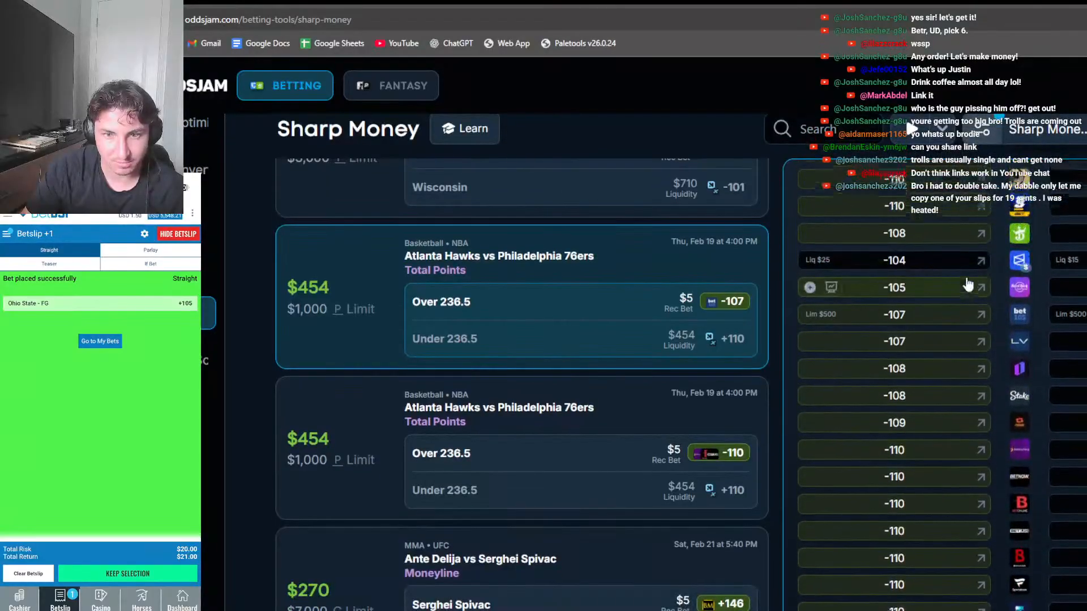
scroll(968, 285, up, 1)
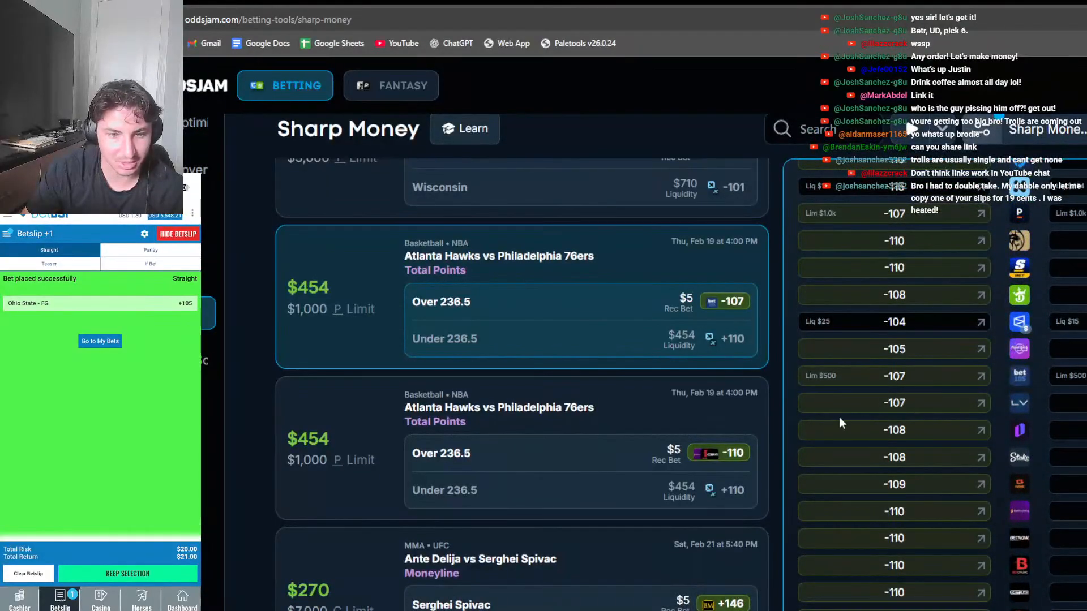
Check the second Hawks vs 76ers over 236.5 listing at -110 and look back over the remaining Sharp Money bets
click(692, 406)
scroll(902, 412, down, 2)
scroll(730, 453, down, 1)
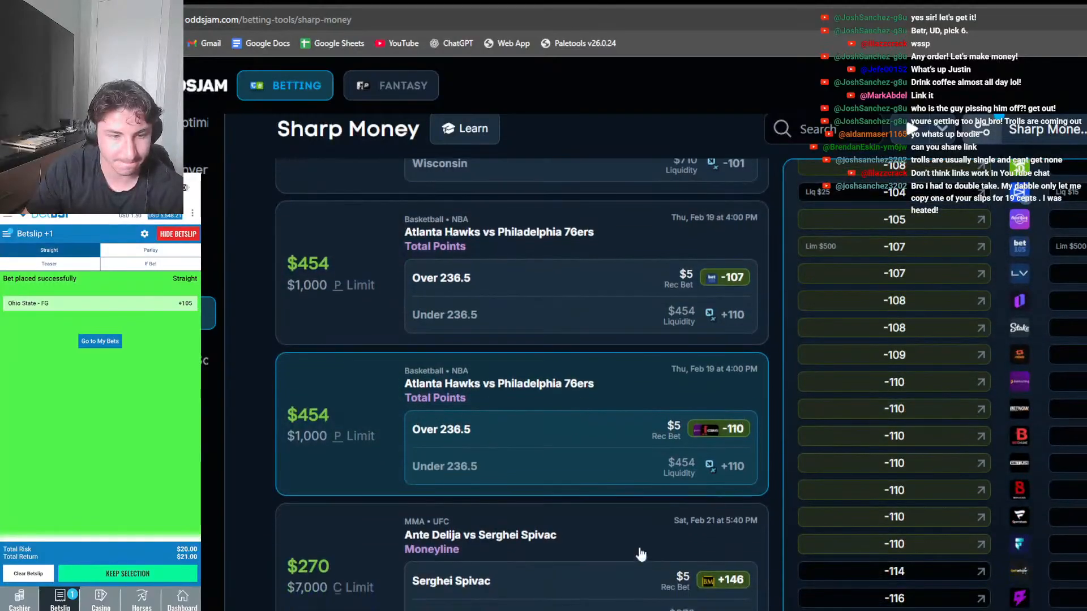
scroll(641, 554, up, 6)
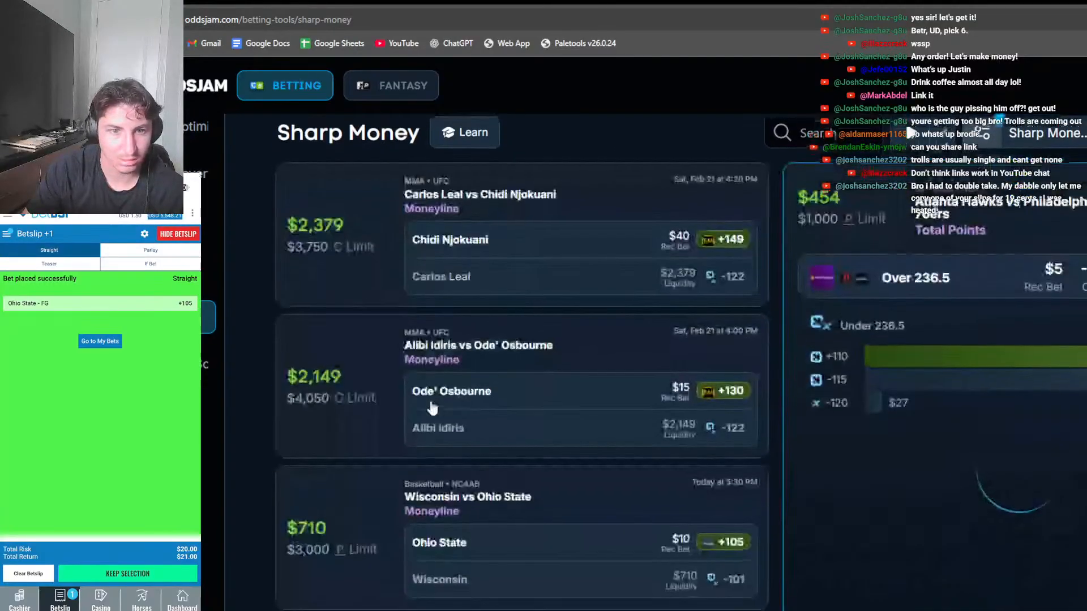
scroll(439, 407, up, 1)
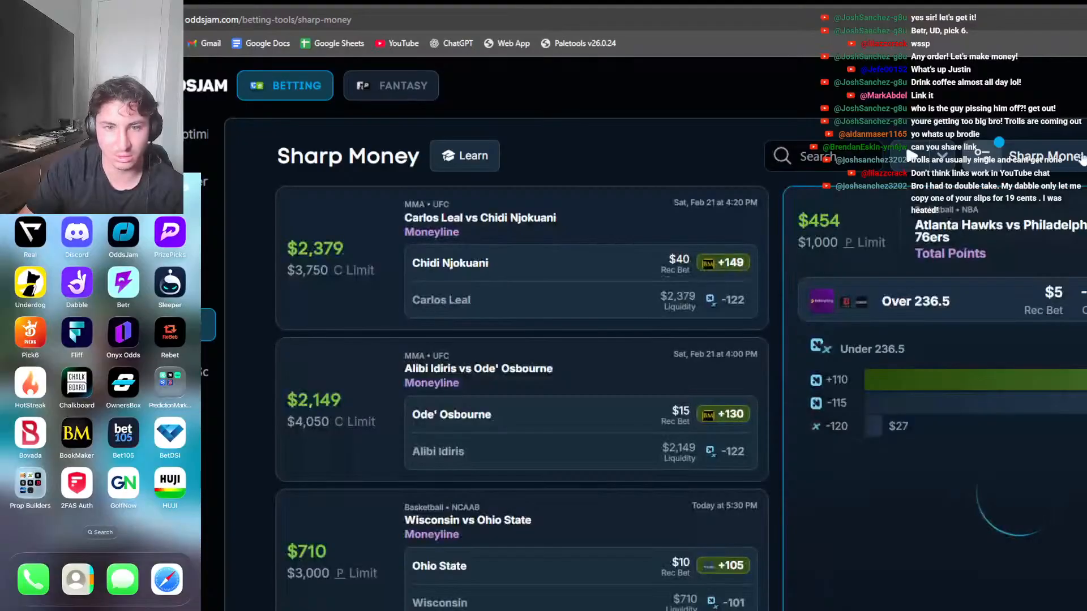
Apply the saved Fantasy Books filter on Sharp Money and the saved Random Books filter on the +EV page
click(1048, 157)
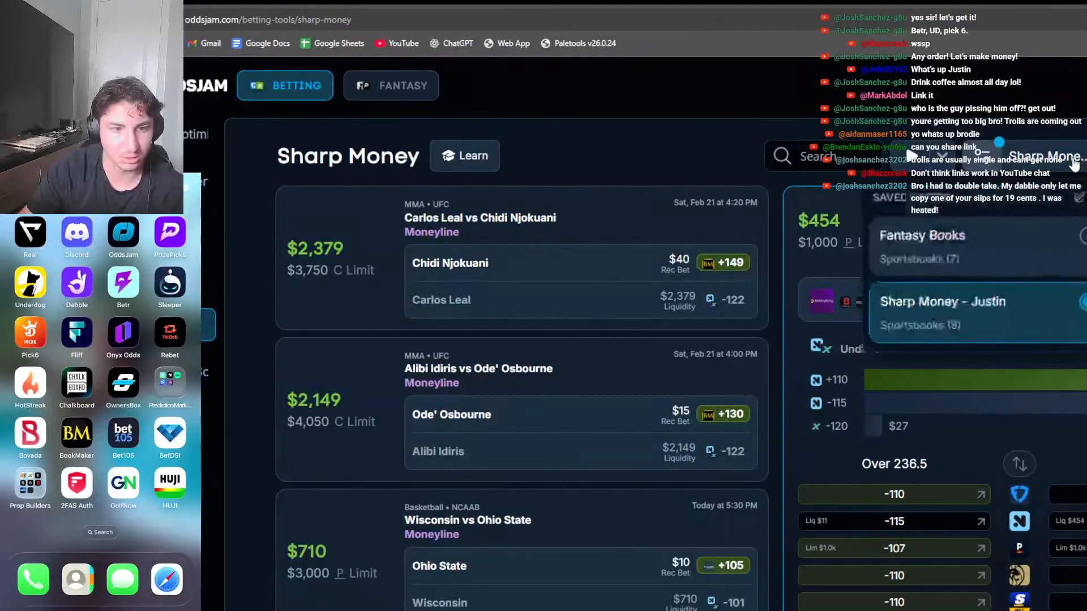
click(1013, 280)
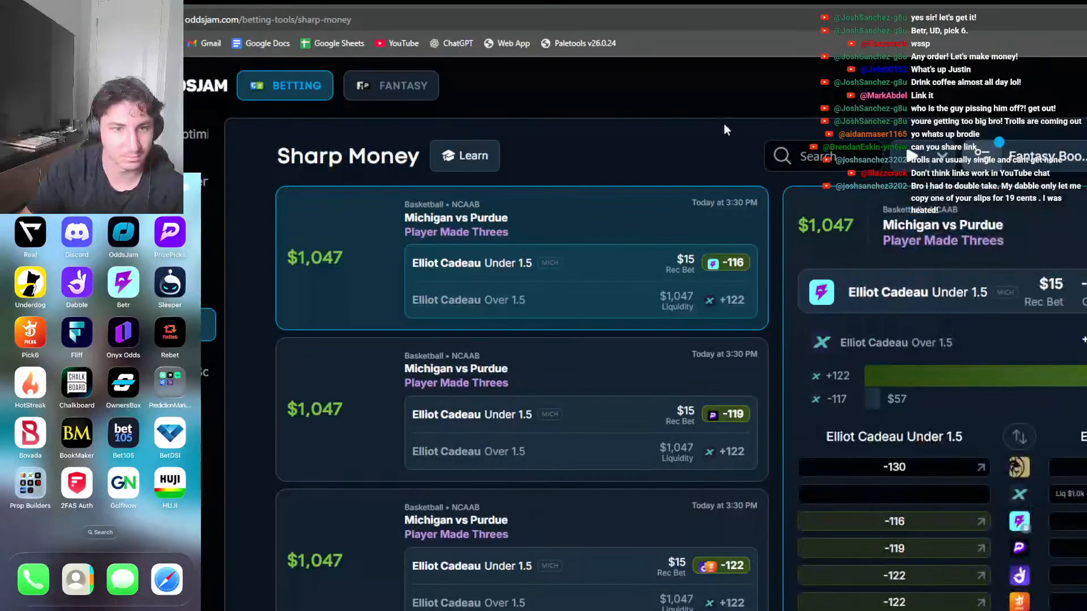
click(204, 3)
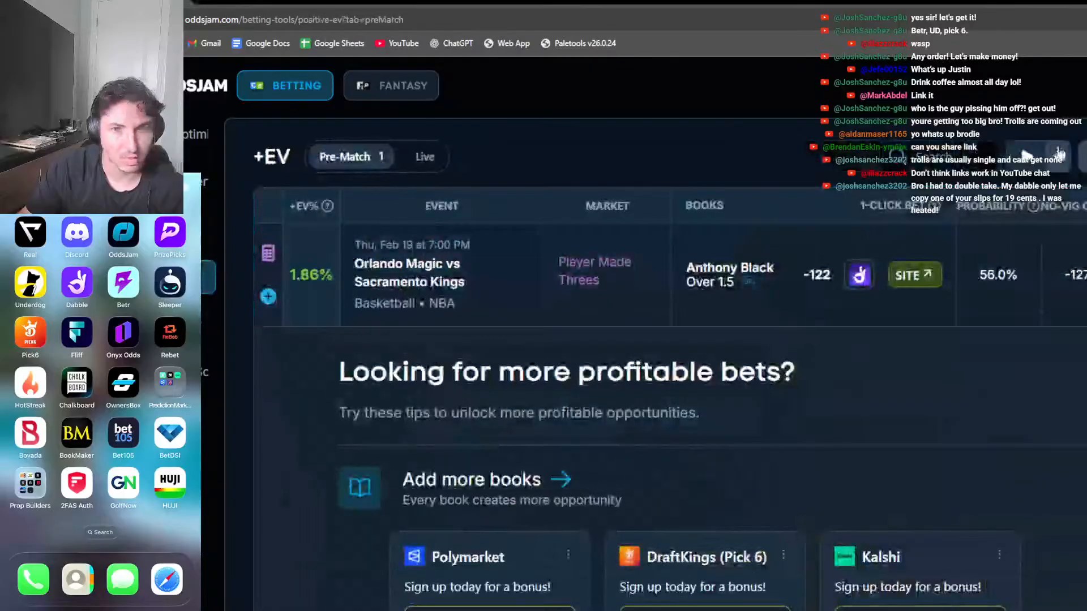
click(1054, 157)
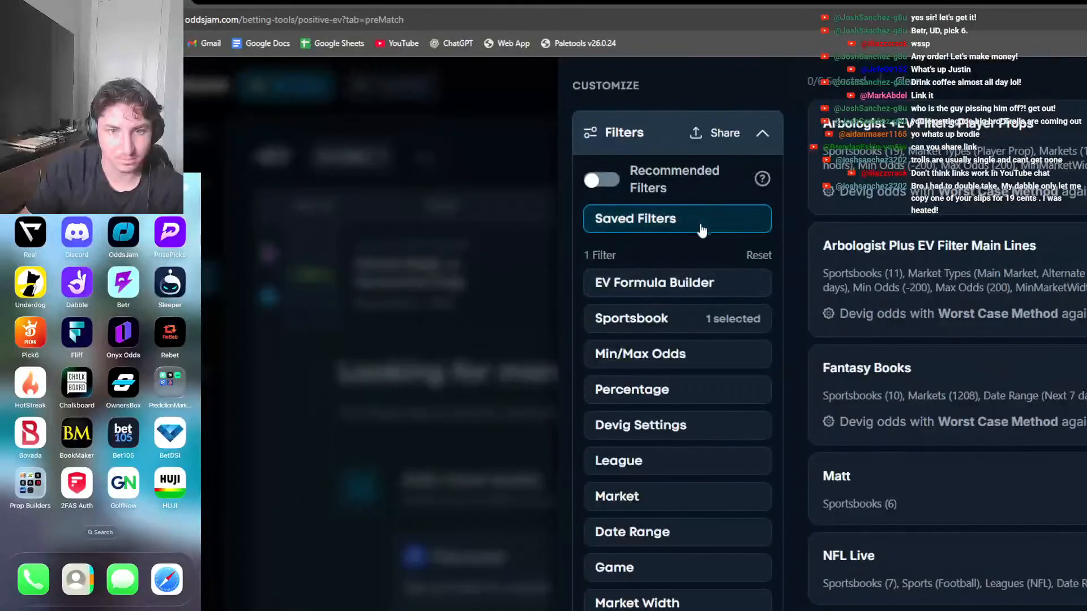
scroll(942, 436, down, 3)
click(942, 485)
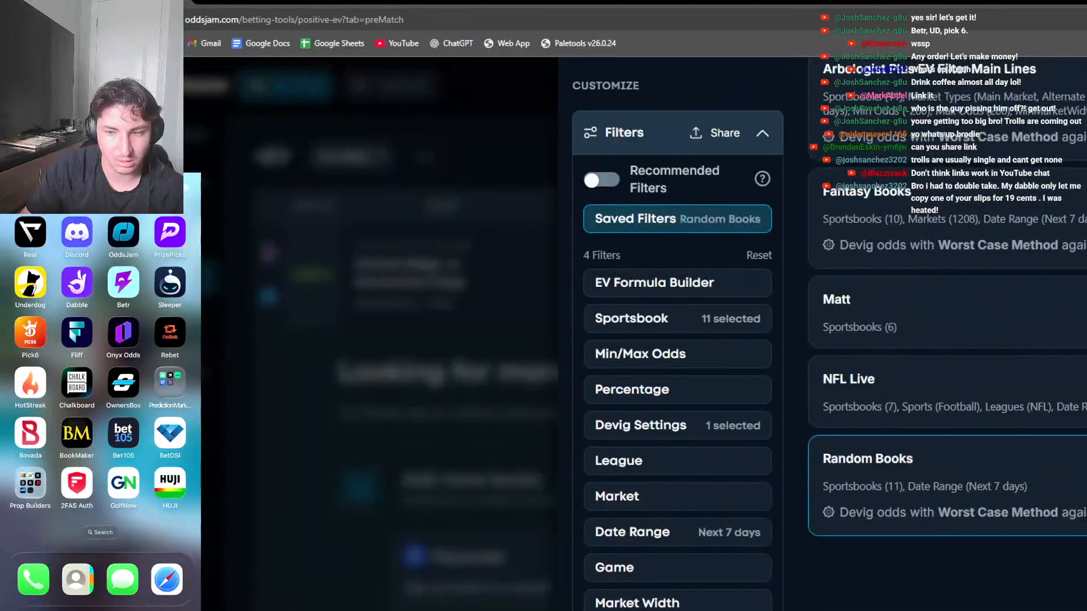
Look through the pre-match +EV bets and briefly check the Ohio State +1.5 point spread against Wisconsin
scroll(706, 332, down, 3)
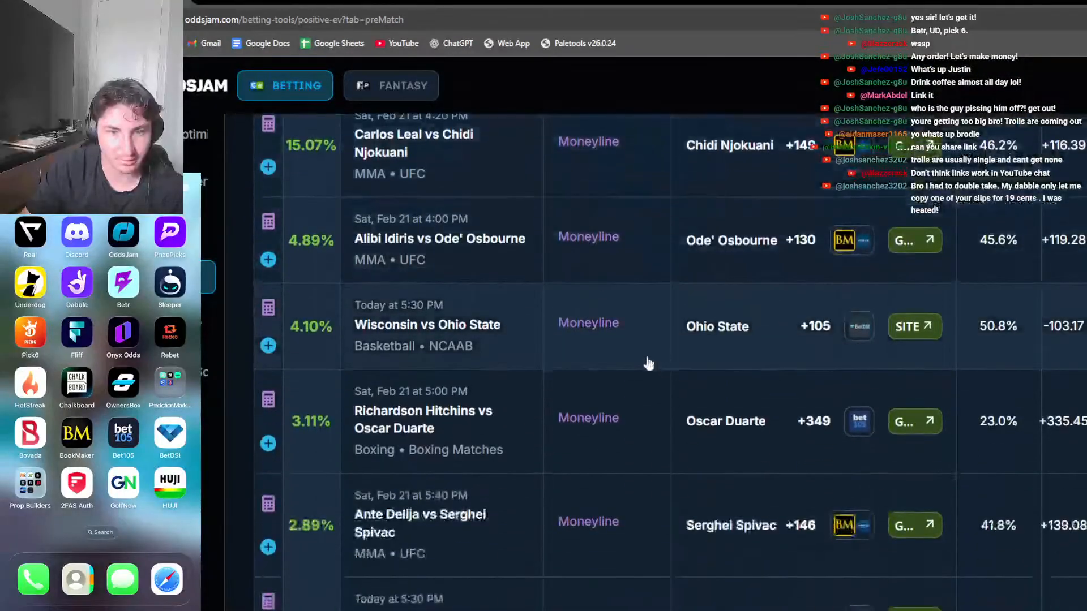
scroll(650, 360, down, 3)
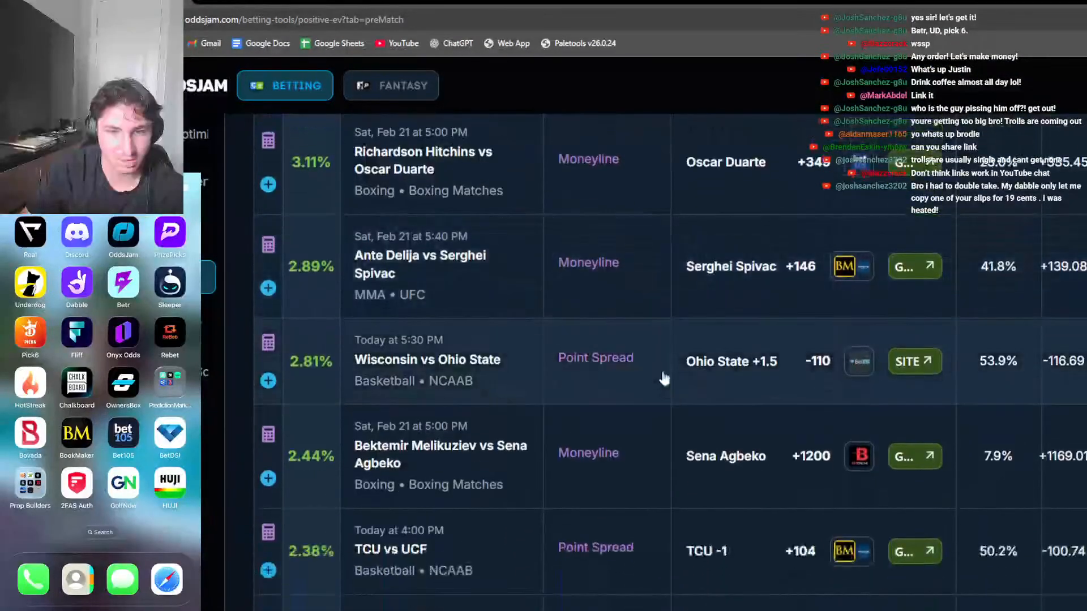
click(660, 371)
click(650, 333)
scroll(649, 318, down, 2)
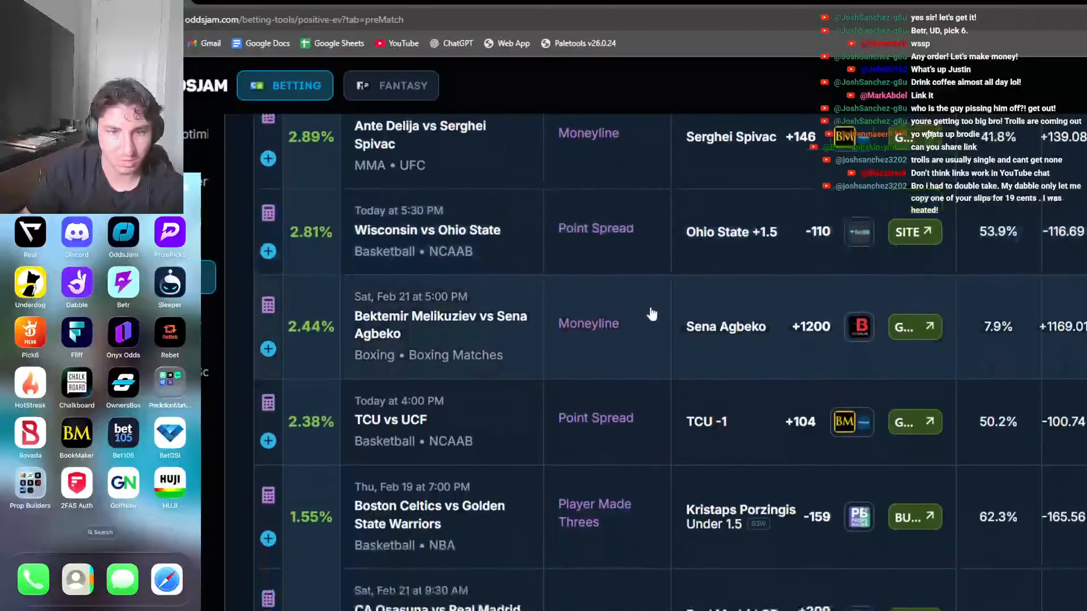
Compare the sportsbook odds for the TCU -1 point spread against UCF
scroll(646, 340, down, 1)
click(651, 311)
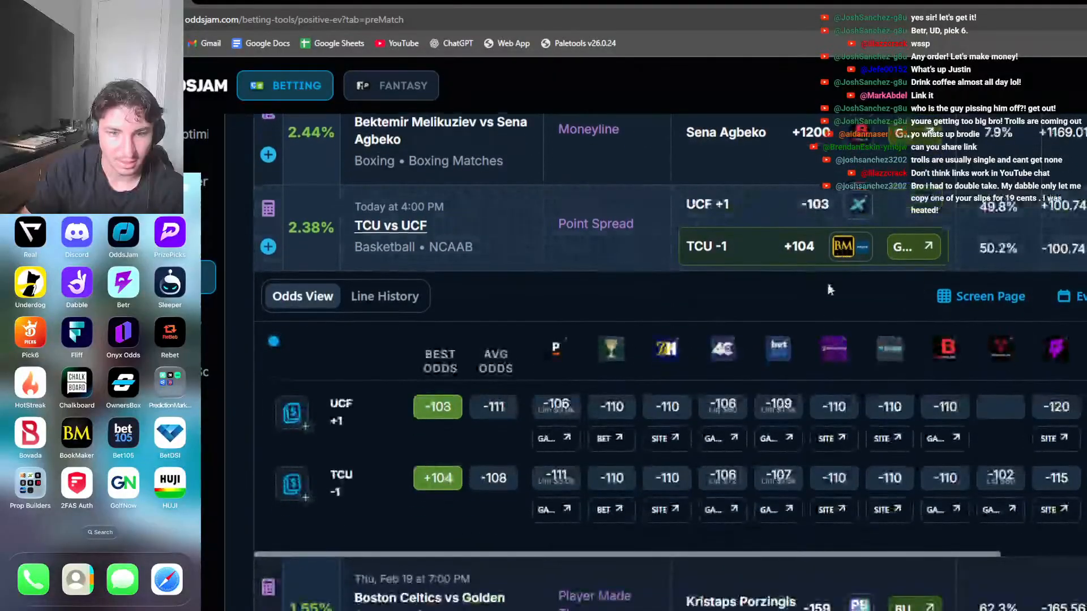
scroll(941, 456, right, 5)
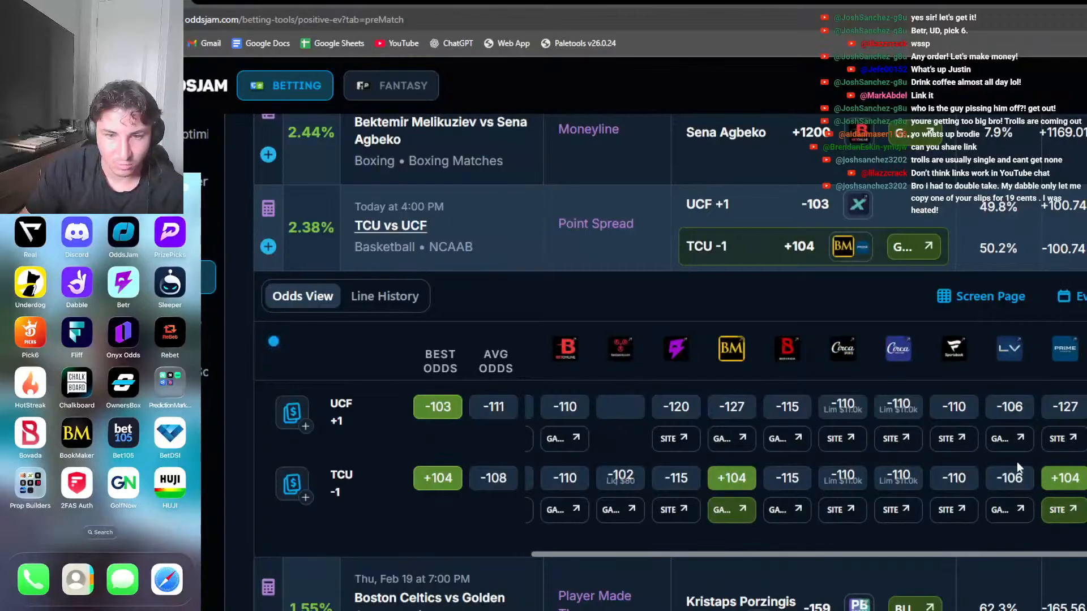
scroll(840, 465, left, 5)
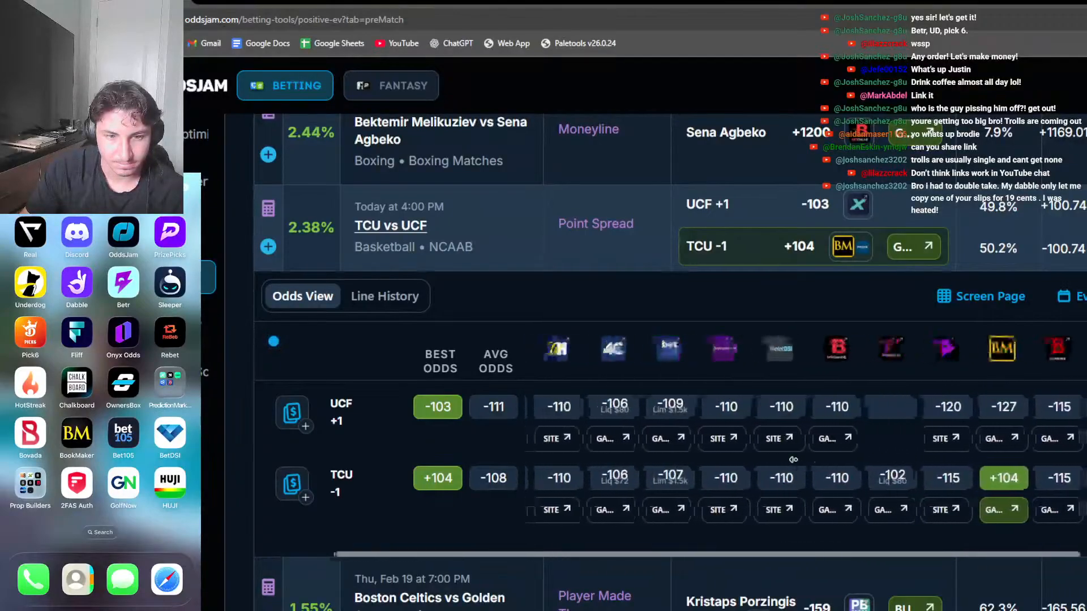
middle_click(792, 460)
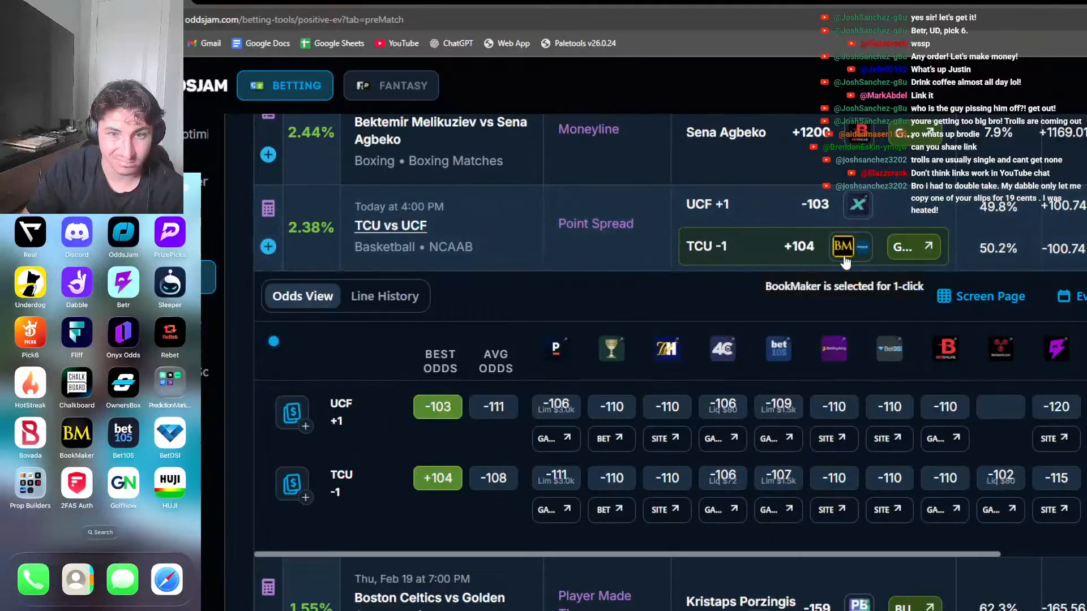
click(673, 255)
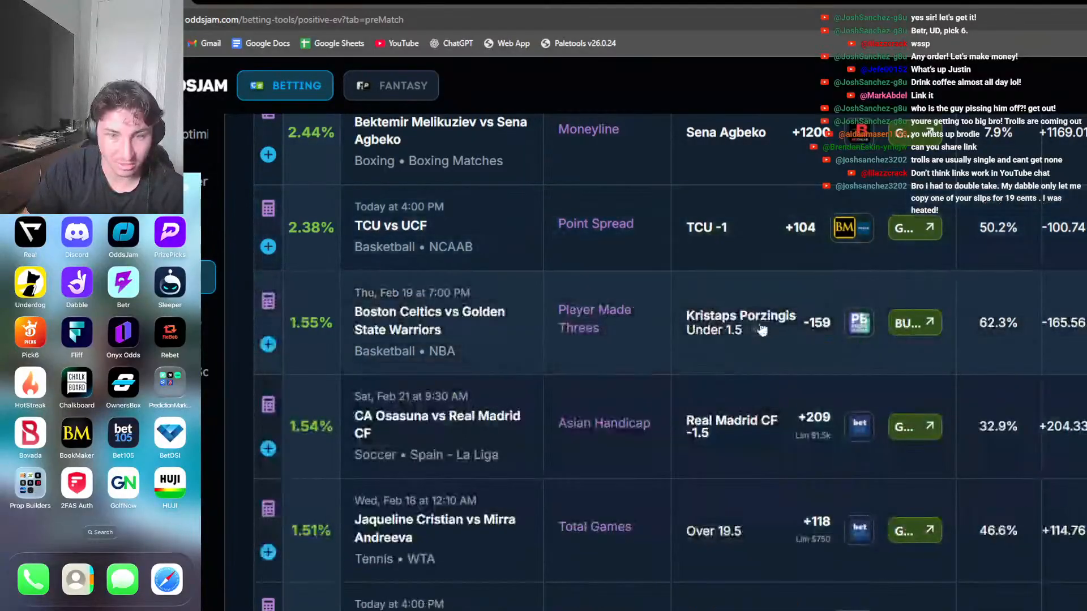
Examine the sportsbook odds for Kristaps Porzingis under 1.5 made threes in Boston Celtics vs Golden State Warriors
scroll(697, 257, down, 1)
click(695, 256)
scroll(790, 345, down, 3)
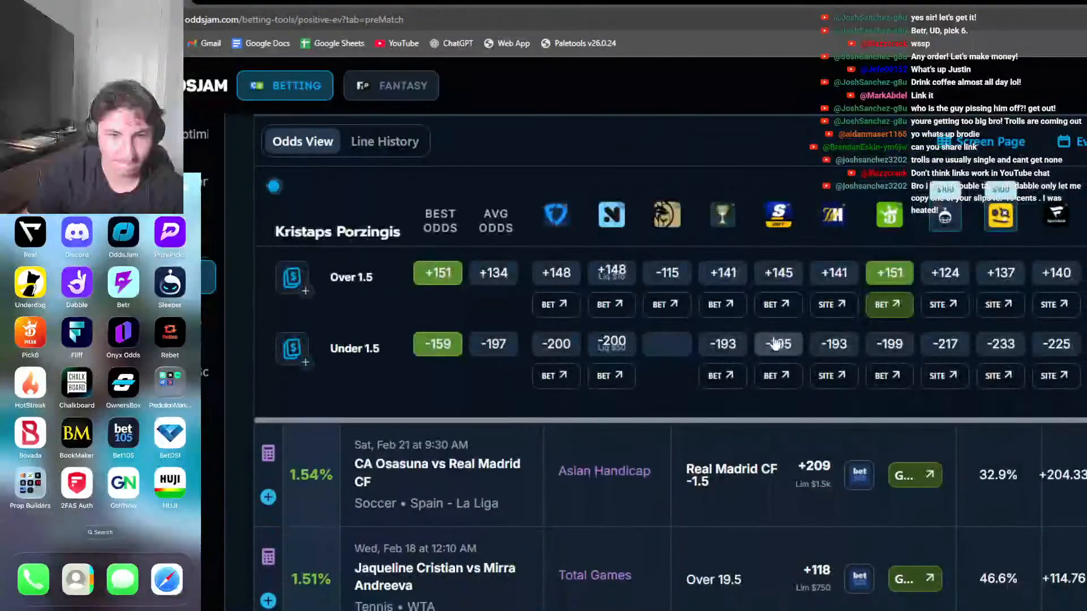
scroll(773, 365, up, 1)
scroll(770, 371, right, 2)
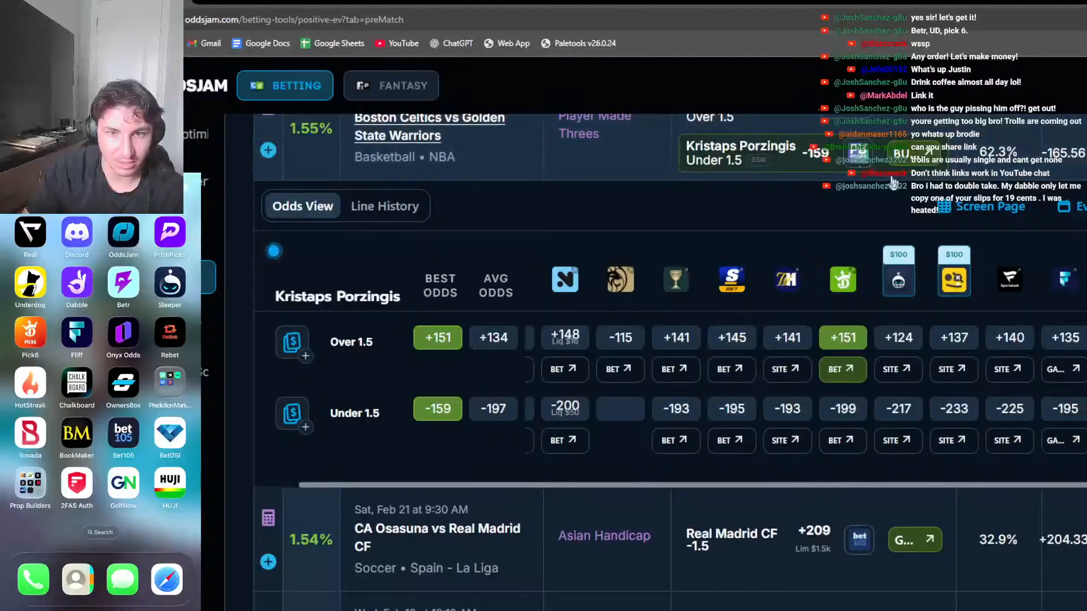
Limit the +EV sportsbook filter to Props Builder only and expand the Kristaps Porzingis under 1.5 made threes odds
scroll(880, 258, up, 1)
scroll(879, 259, up, 2)
scroll(607, 271, up, 10)
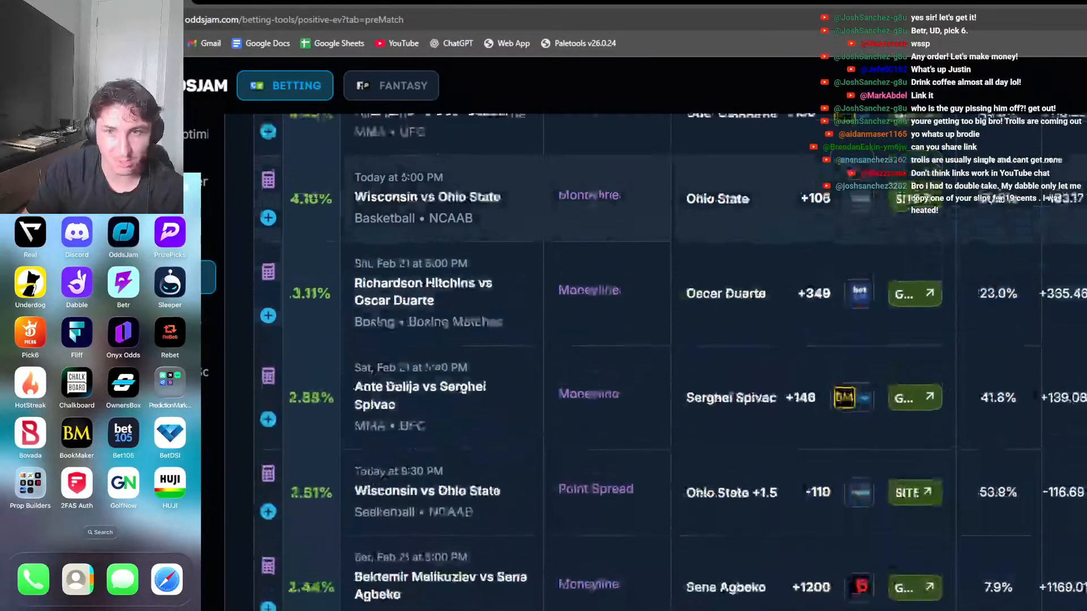
scroll(606, 272, up, 3)
click(1027, 161)
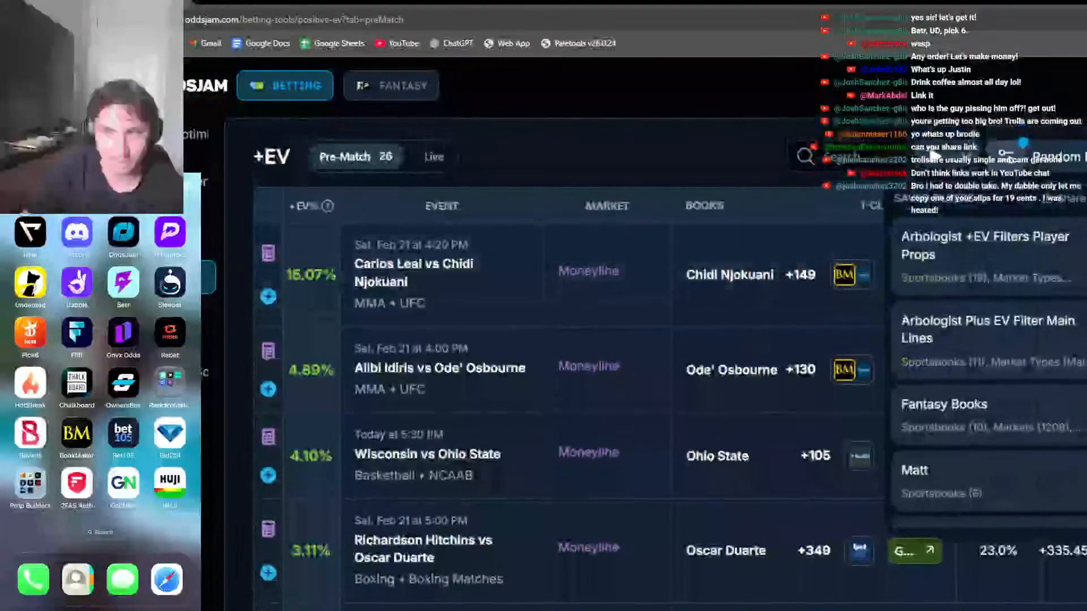
click(1012, 159)
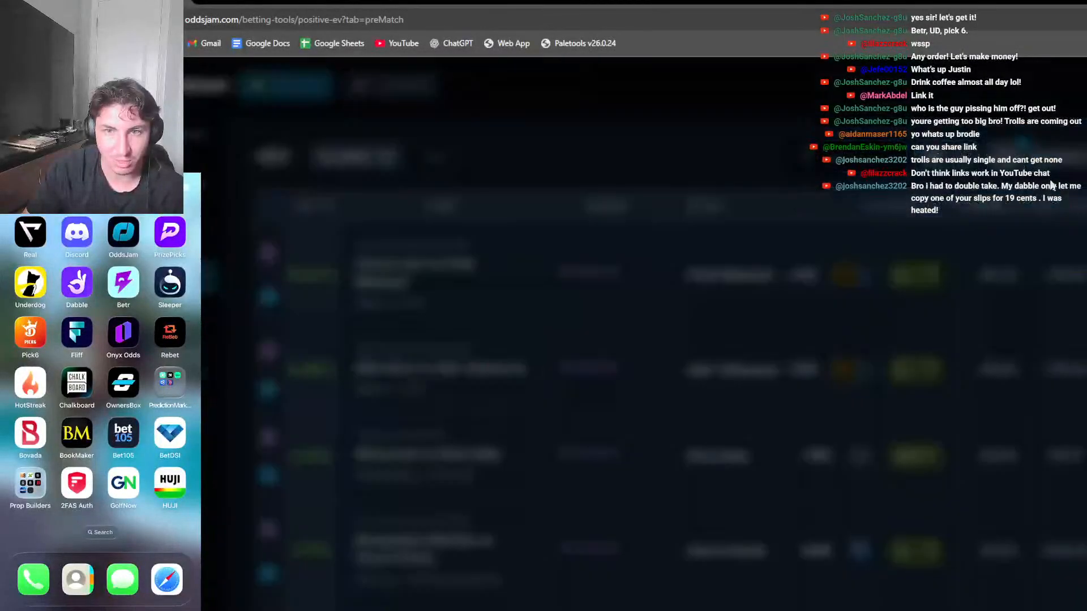
click(706, 317)
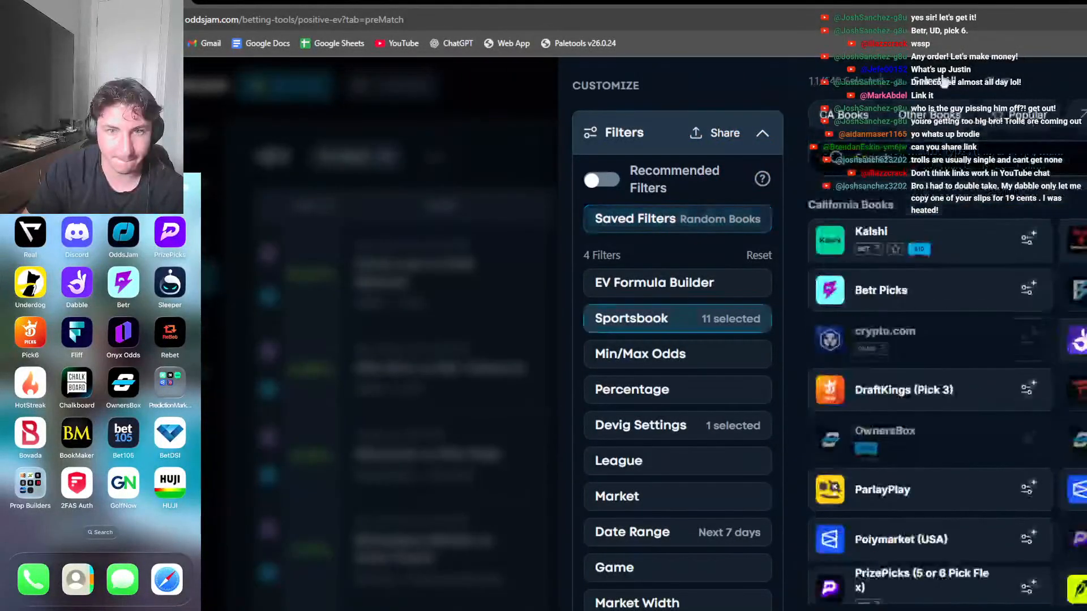
click(993, 83)
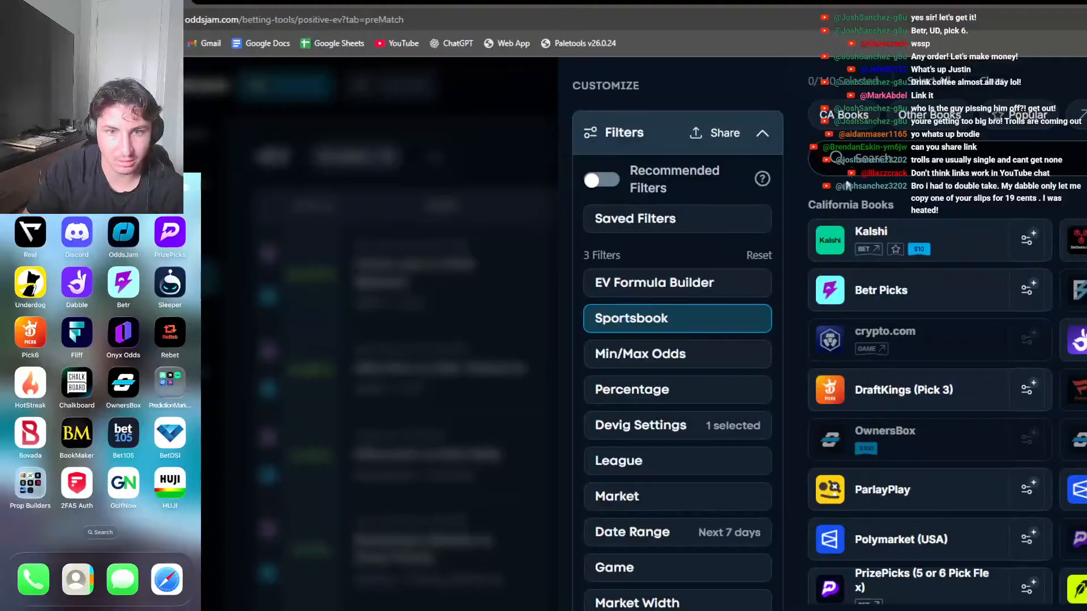
text(prop)
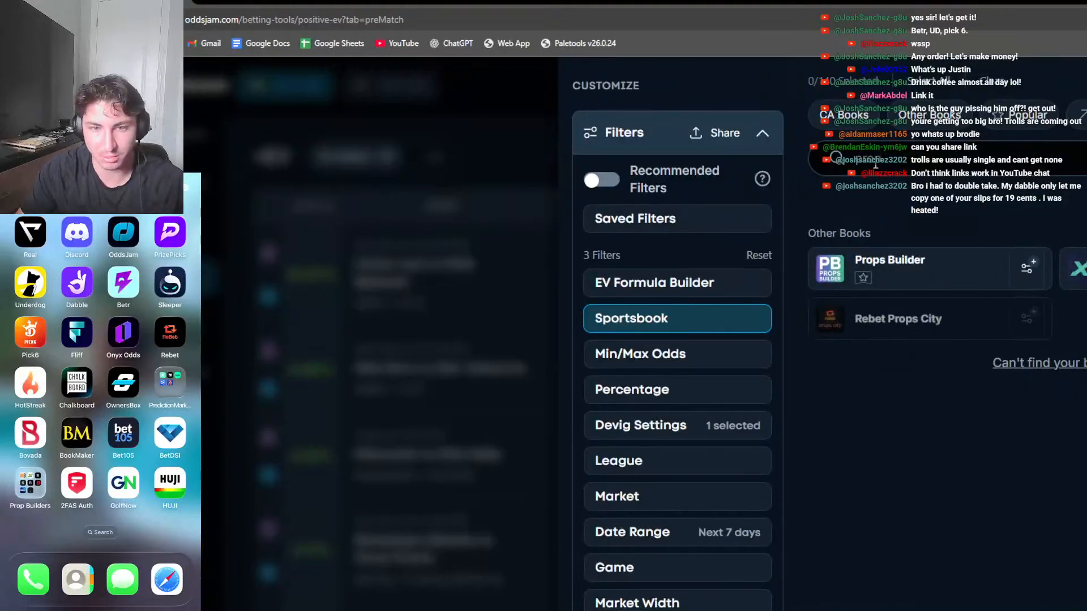
click(913, 259)
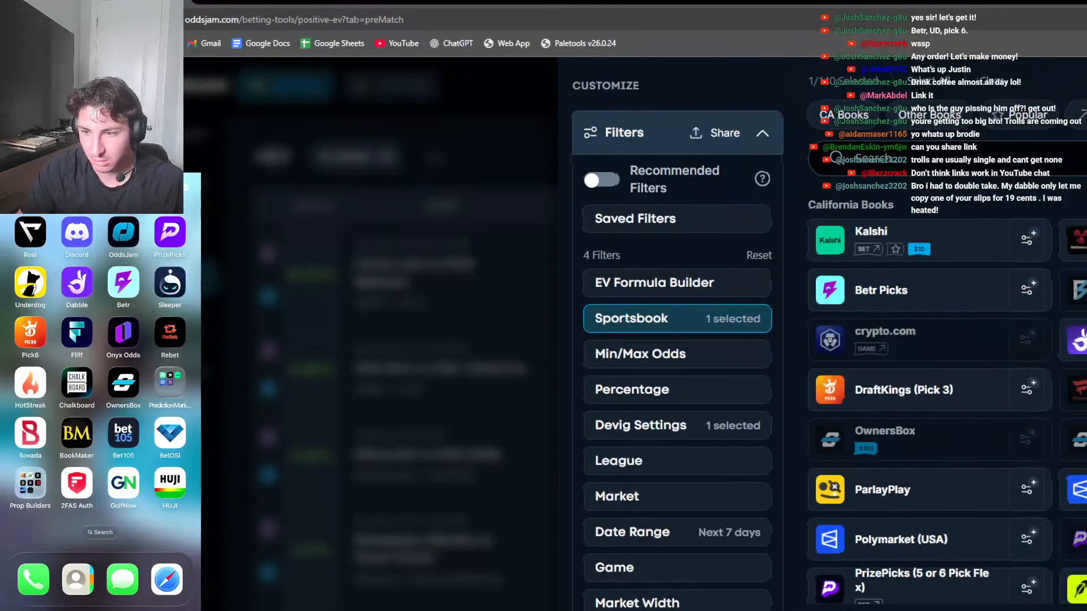
click(999, 609)
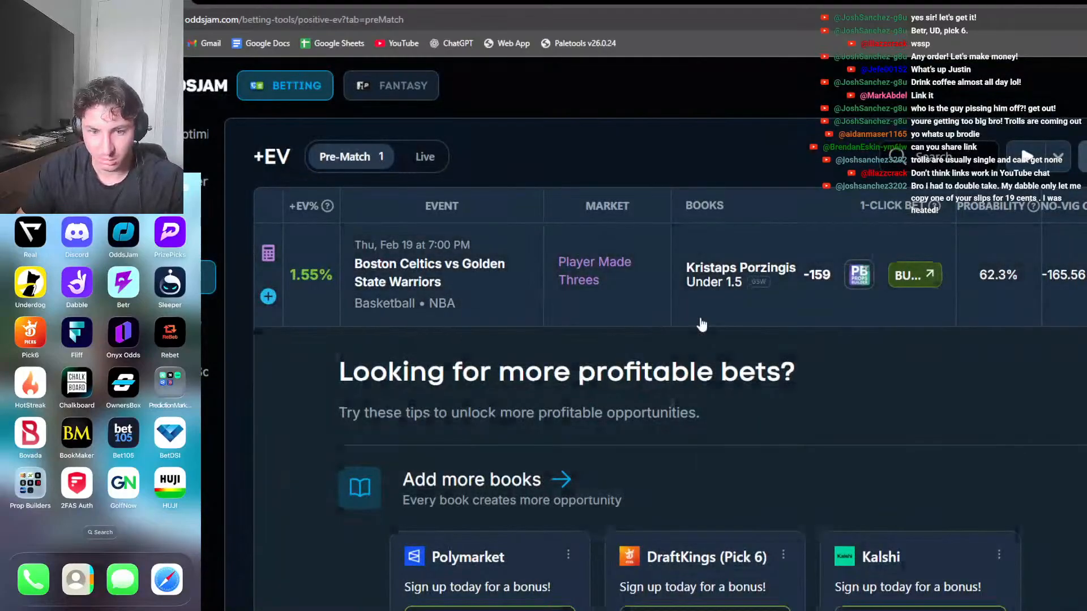
click(701, 325)
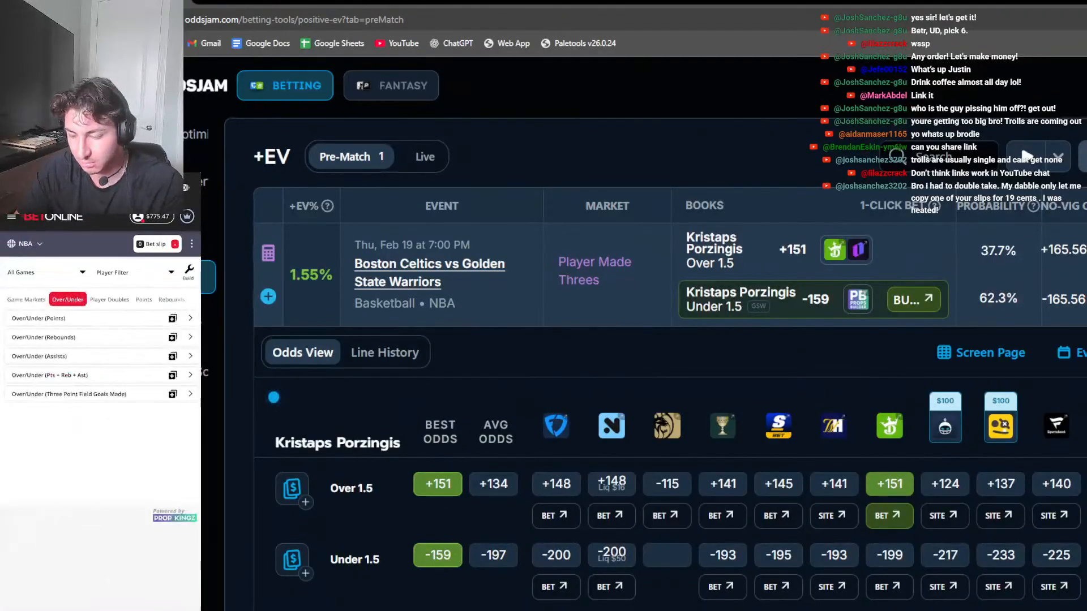
In BetOnline's NBA over/under props, search the player filter for "Por" and select Kristaps Porzingis
click(135, 272)
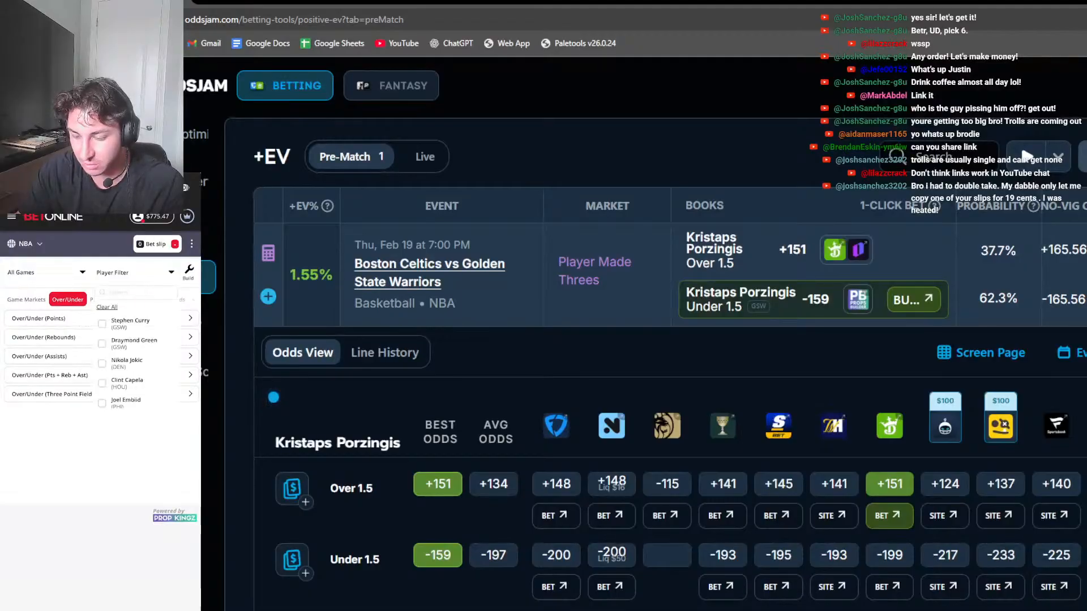
click(136, 293)
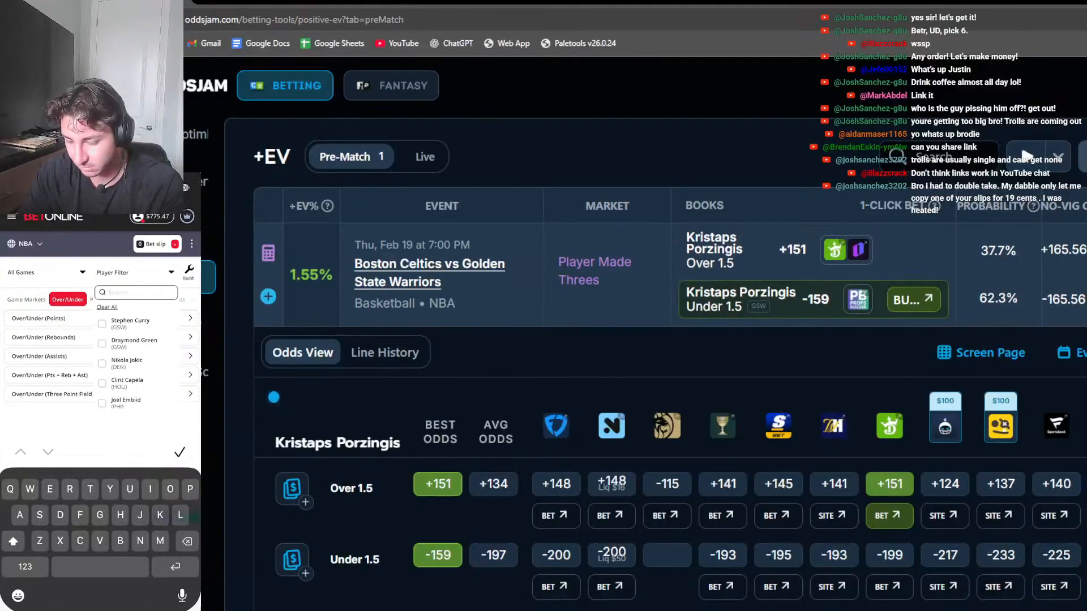
text(Por)
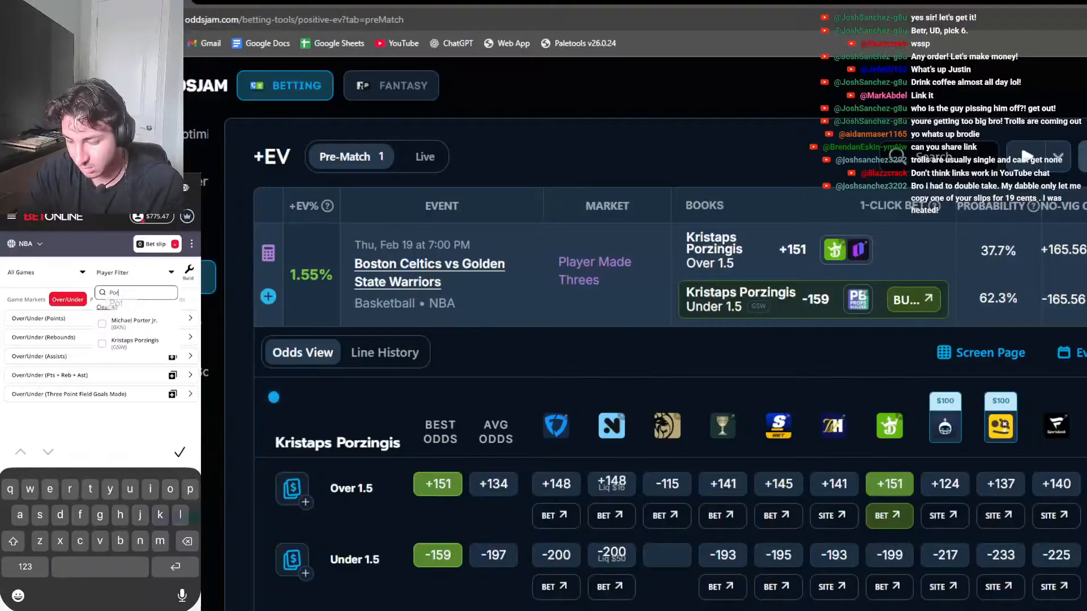
click(102, 344)
click(135, 273)
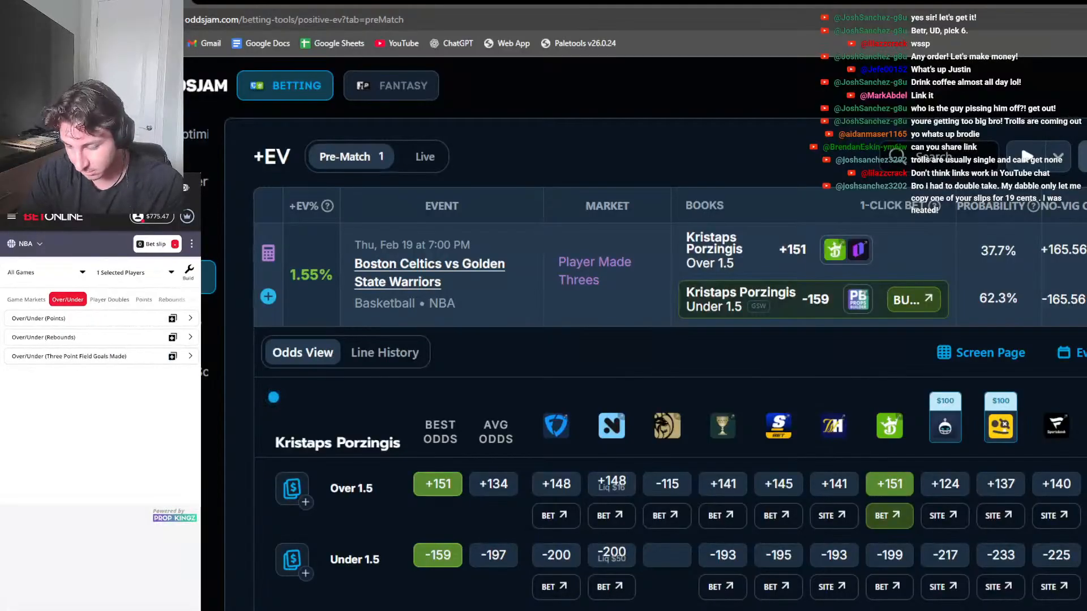
Place a $25 bet at -159 on Kristaps Porzingis under 1.5 three point field goals made
click(178, 393)
click(168, 380)
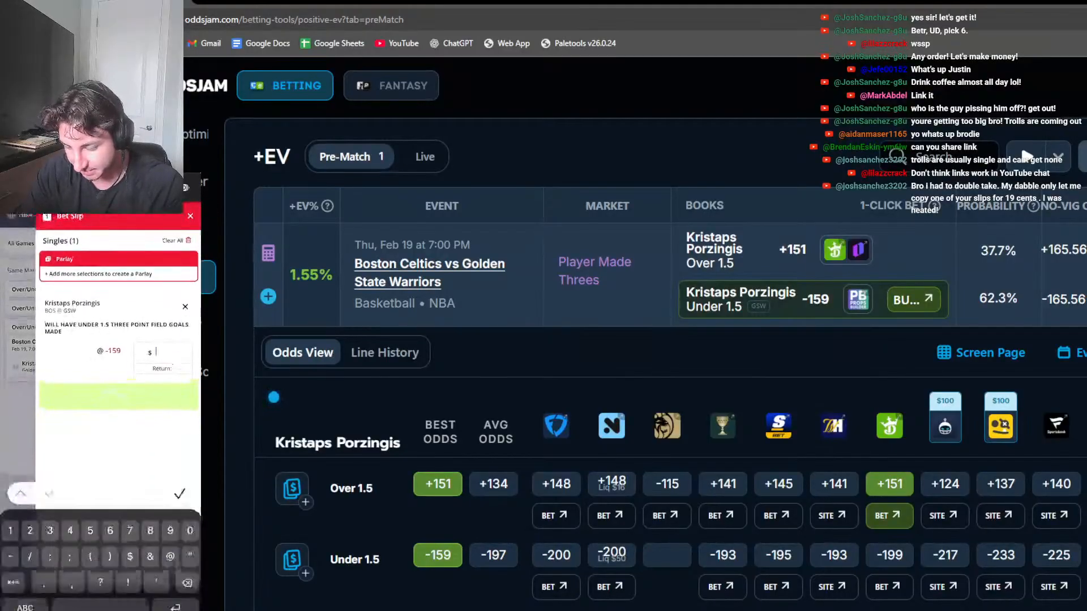
text(25)
click(118, 363)
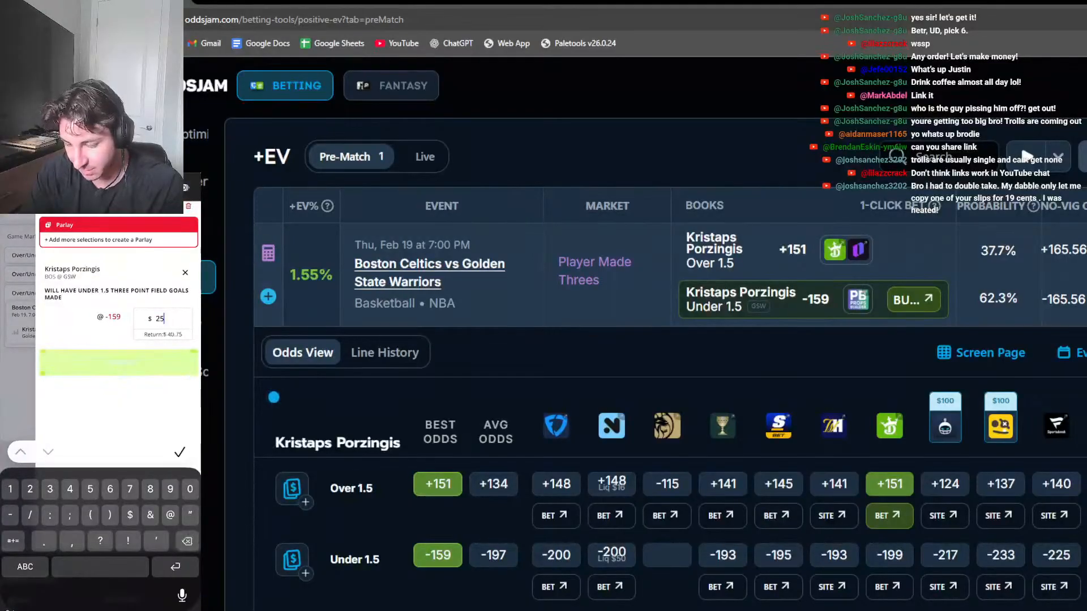
click(126, 291)
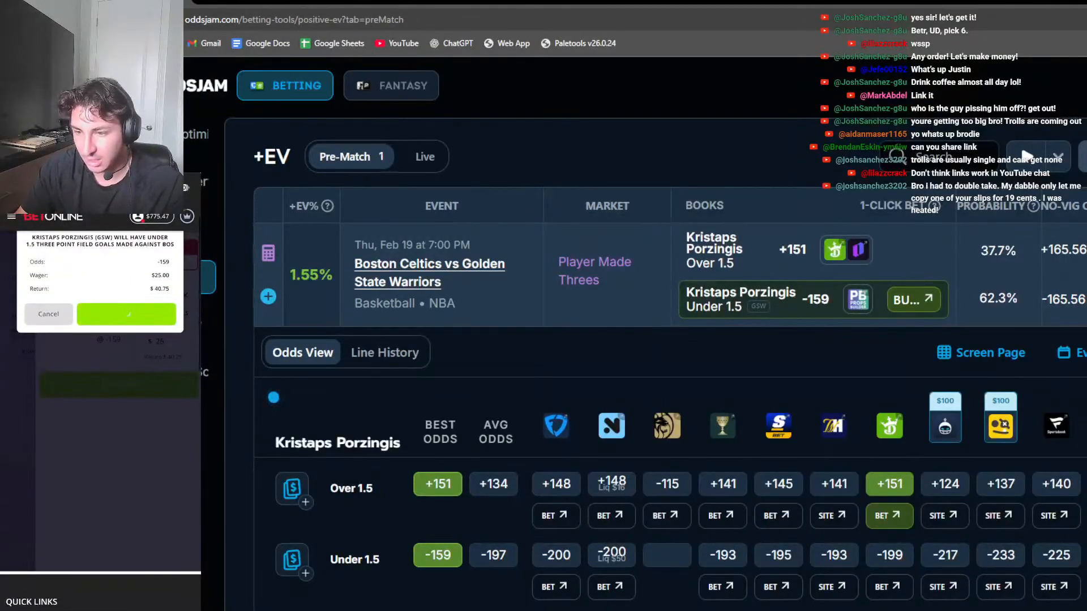
click(99, 363)
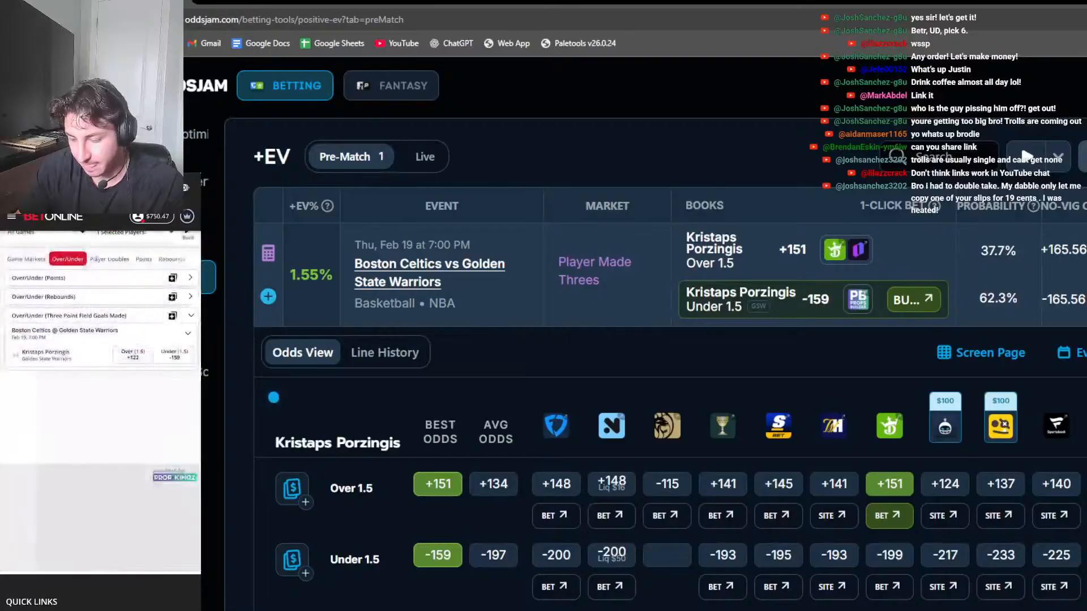
Place another bet of $14.68 on the same Porzingis under 1.5 three-pointers at -159
click(163, 340)
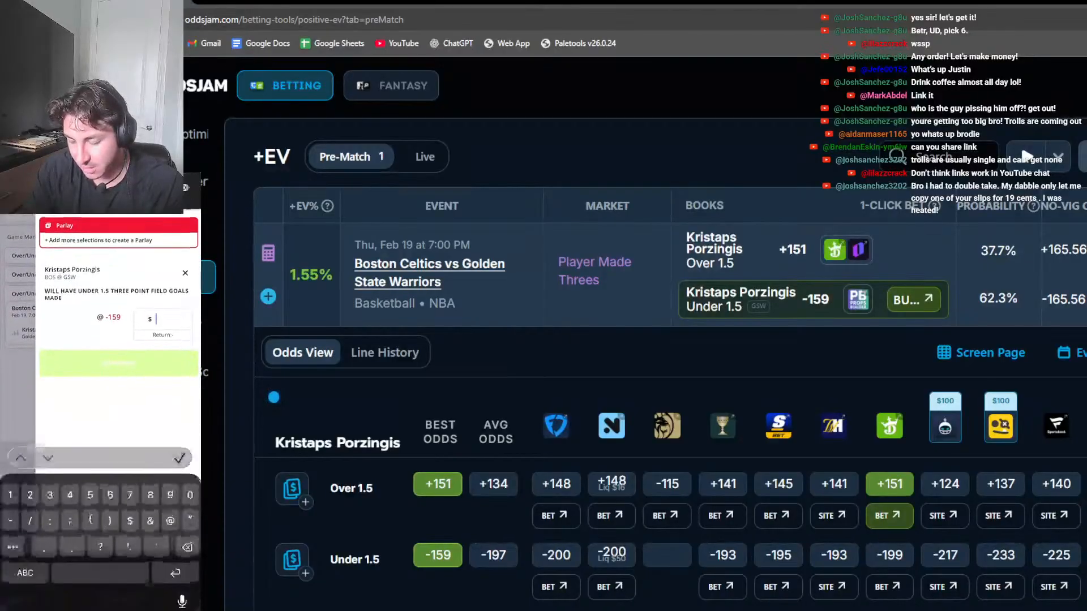
text(14.68)
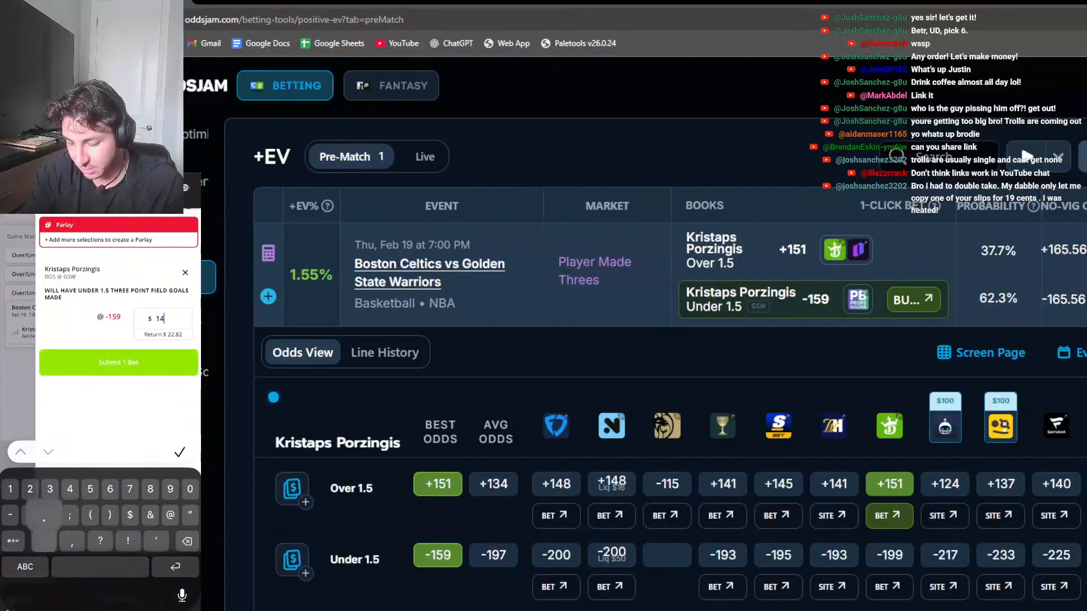
click(119, 363)
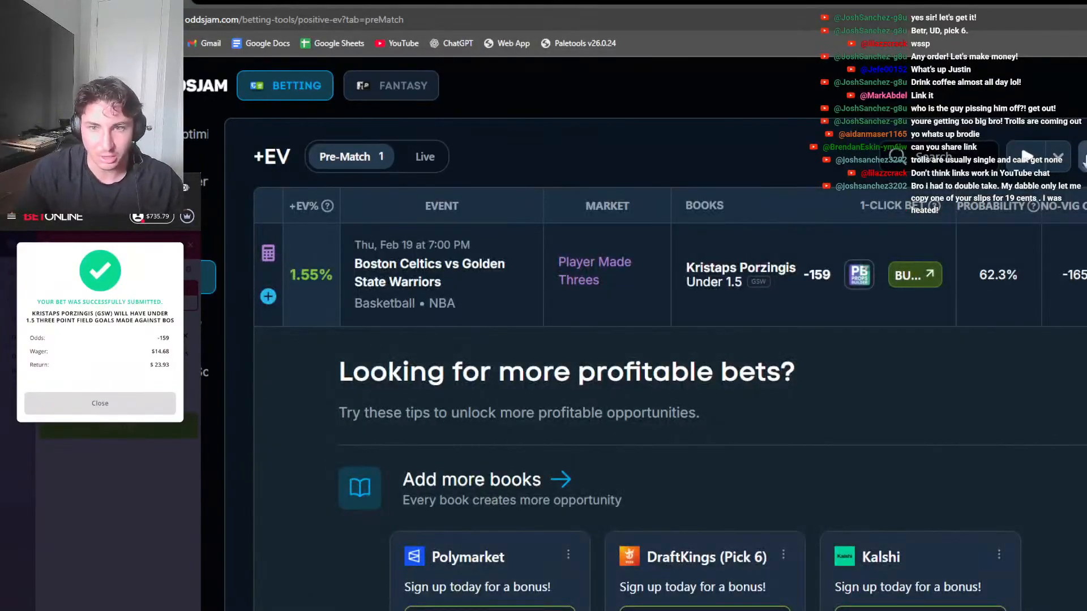
On OddsJam's +EV page, clear the sportsbook selection and filter the bets to BookMaker only
click(1085, 158)
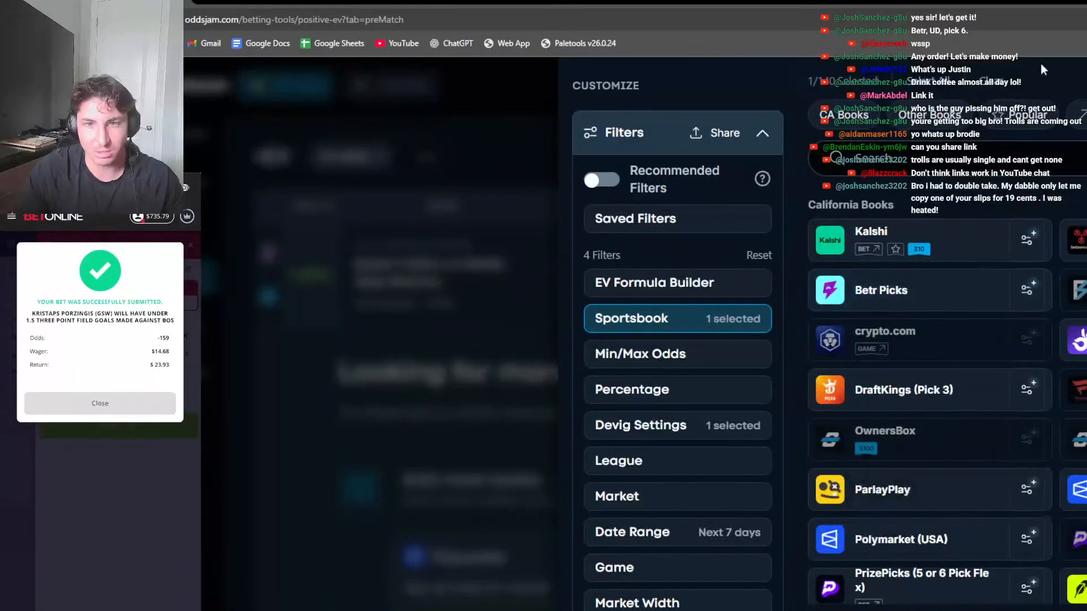
click(999, 82)
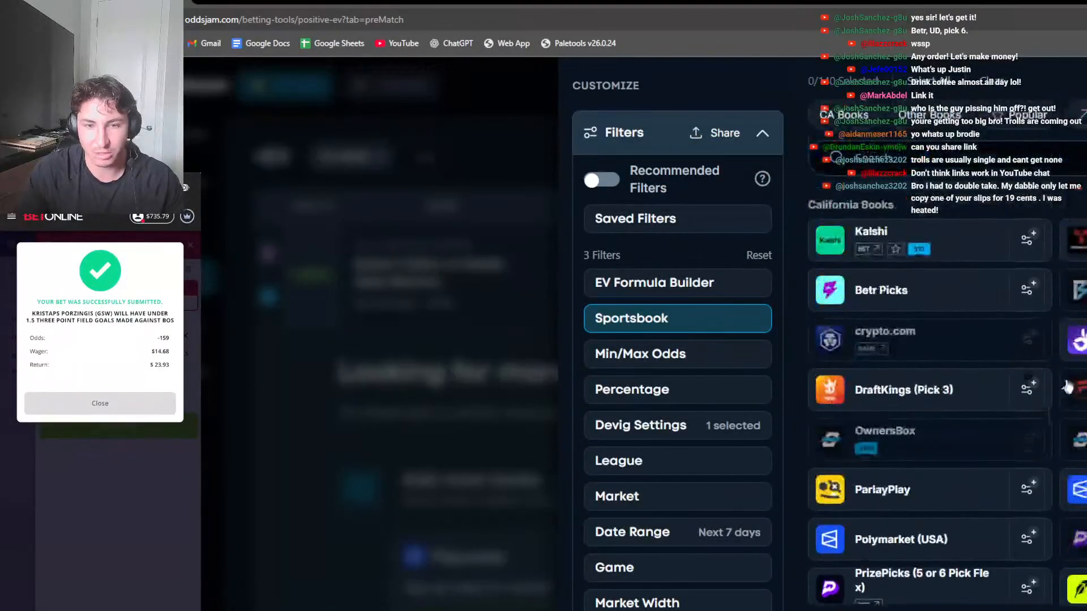
click(985, 159)
text(bookn)
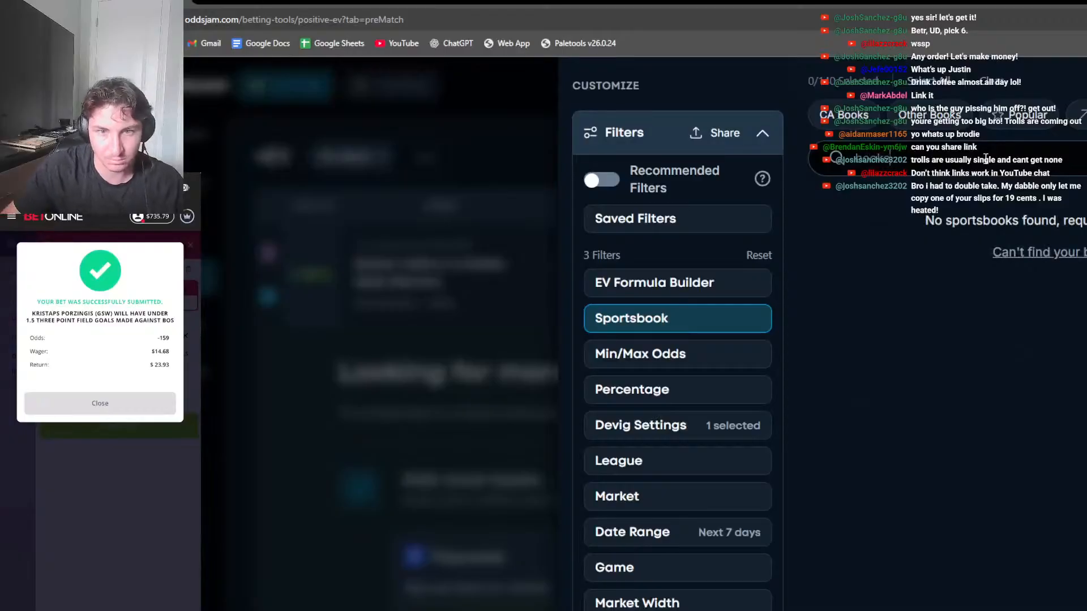
key(BackSpace)
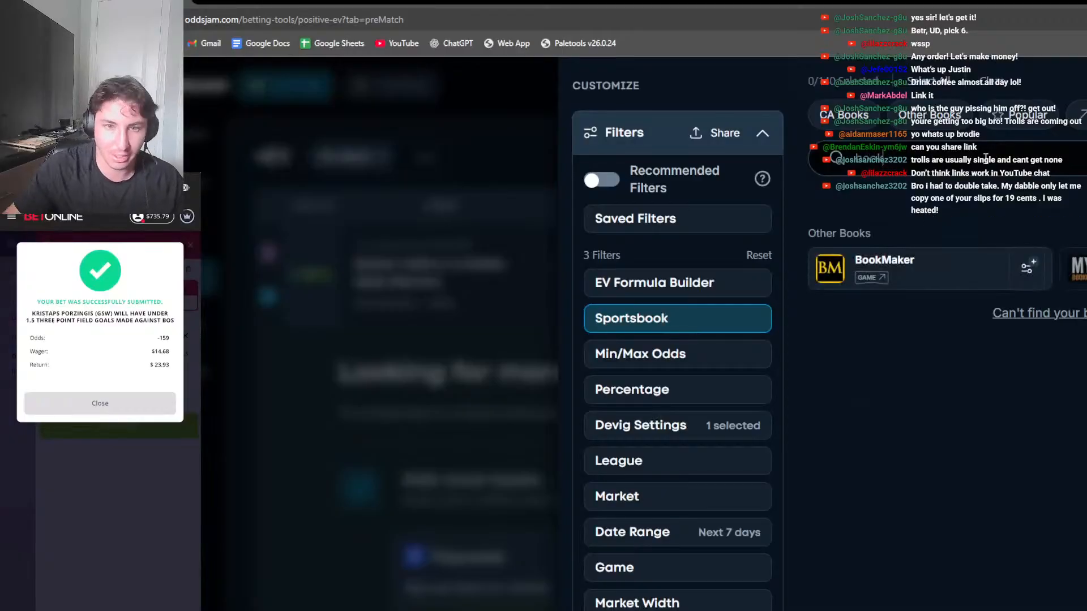
click(937, 269)
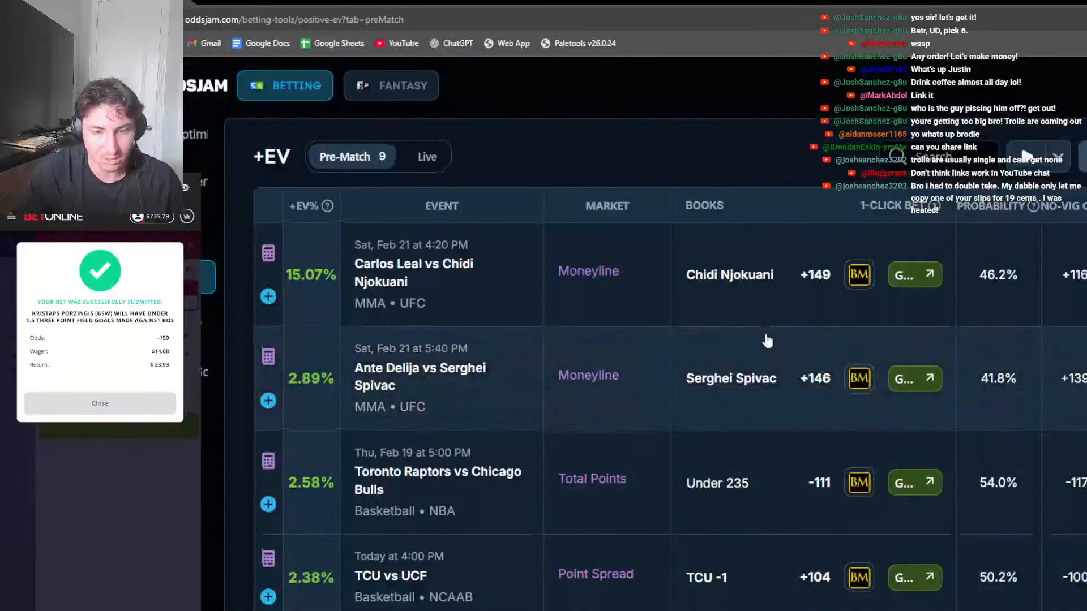
Compare the sportsbook odds for under 235 total points in Toronto Raptors vs Chicago Bulls
scroll(767, 341, down, 2)
click(683, 350)
scroll(686, 354, down, 2)
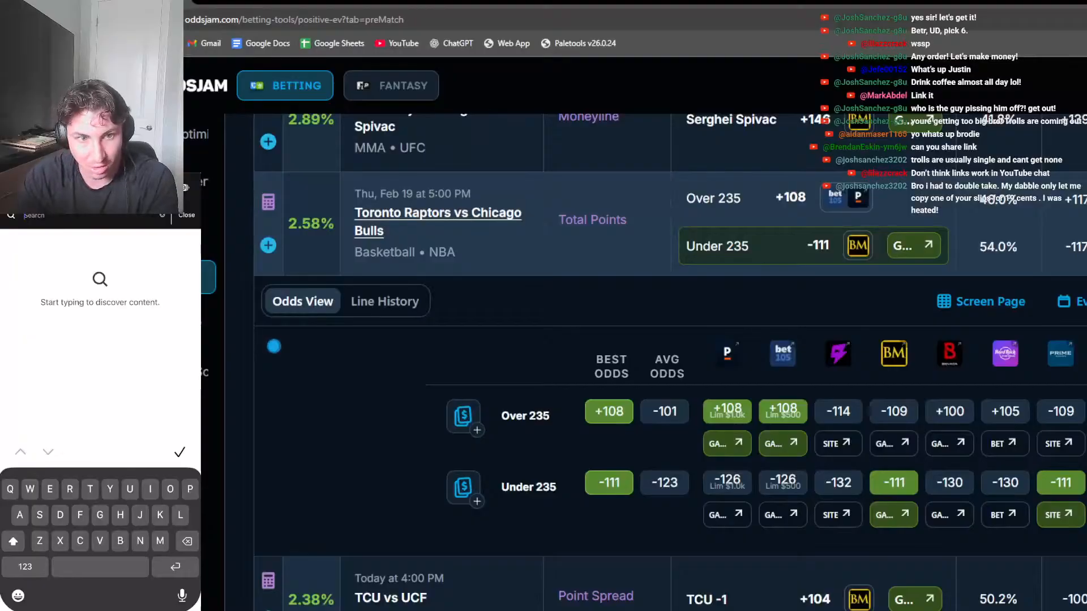
In BookMaker, search for "Rapt" under basketball and open the Chicago Bulls vs Toronto Raptors game
text(Rapt)
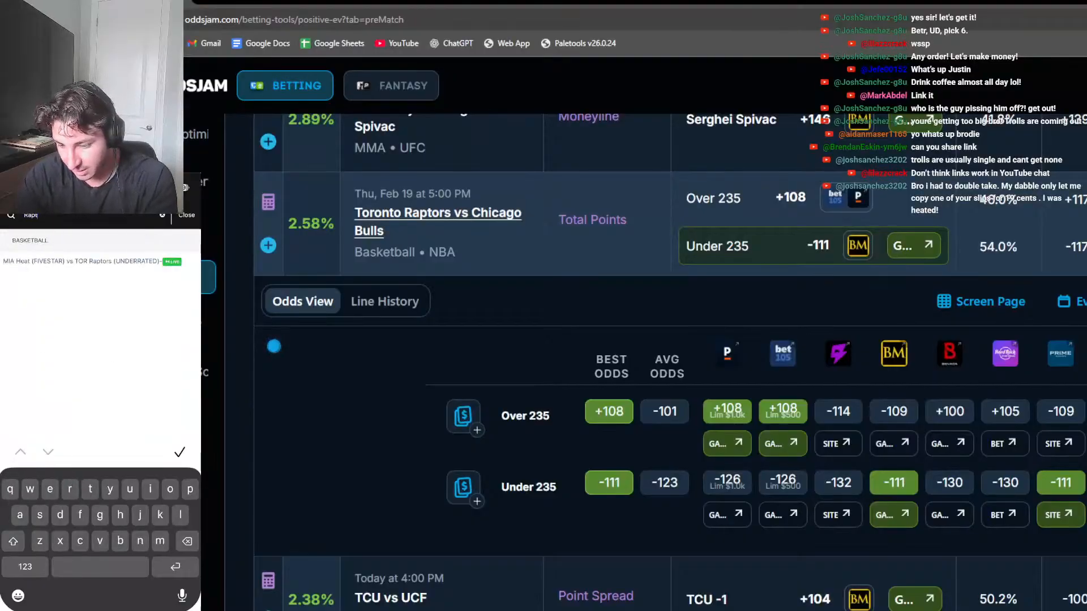
click(186, 215)
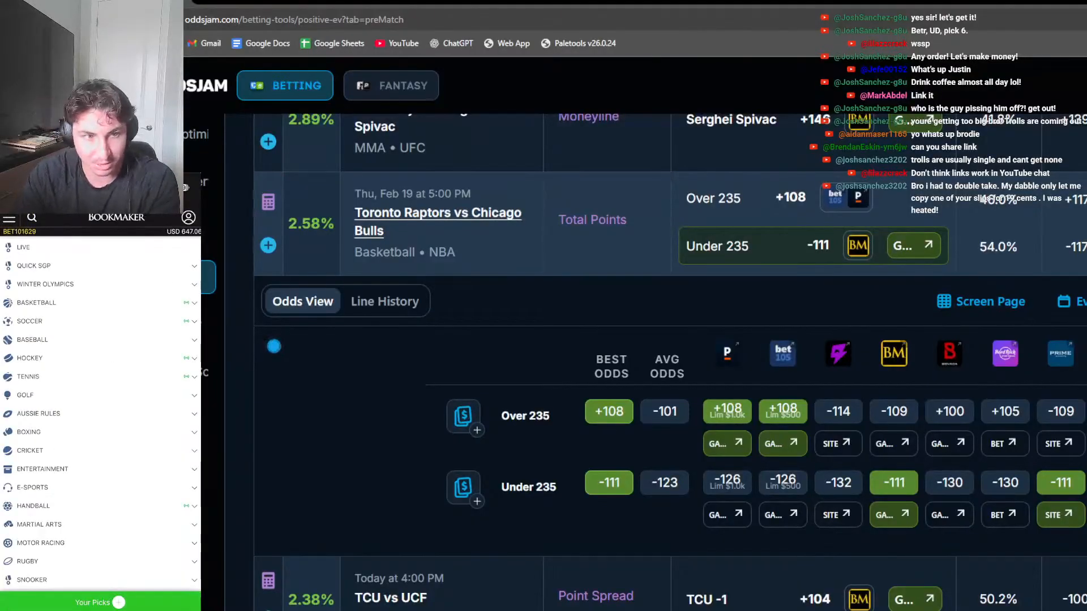
click(32, 218)
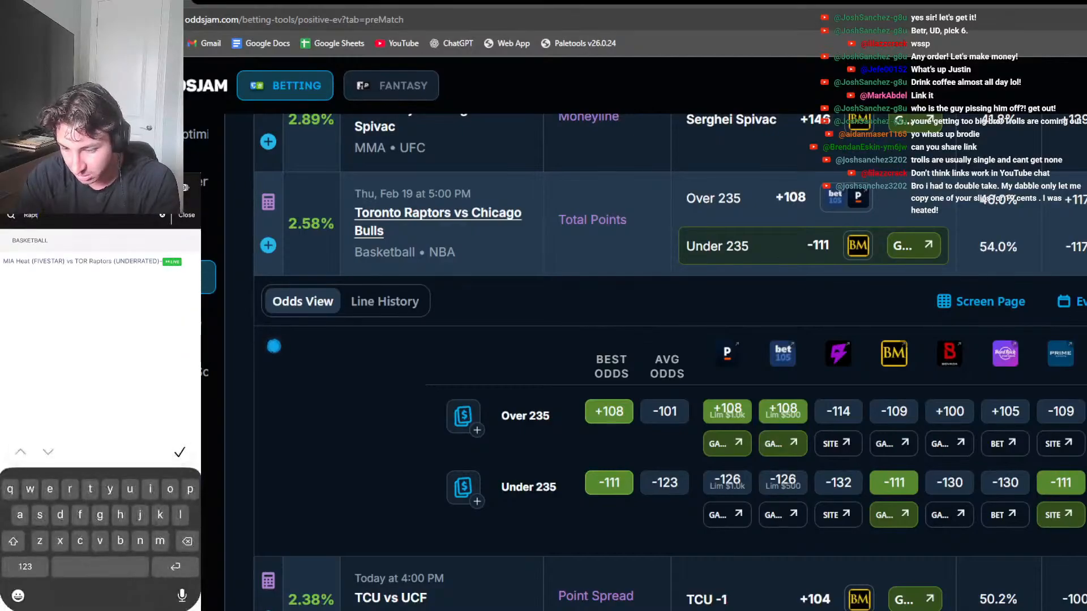
click(31, 241)
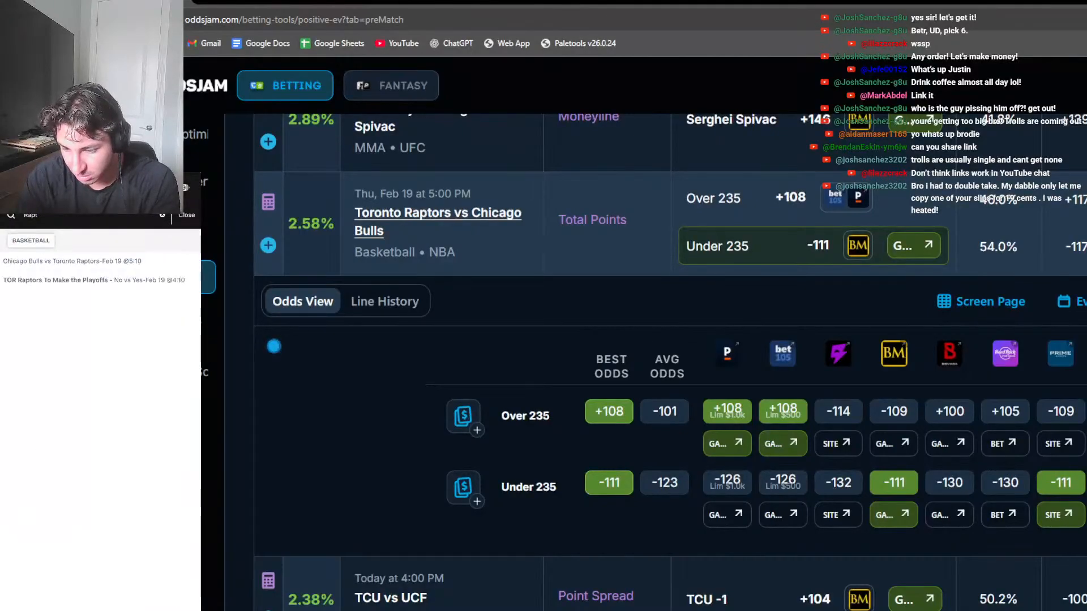
click(73, 261)
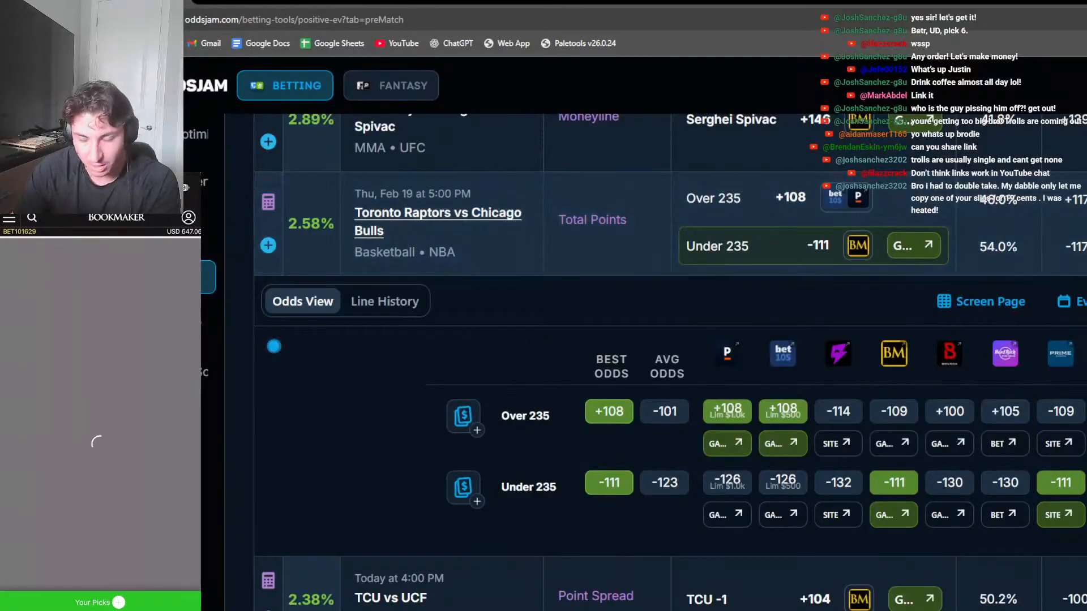
In BookMaker, place a $250 bet on under 235 total points in Toronto Raptors vs Chicago Bulls at -111
click(163, 328)
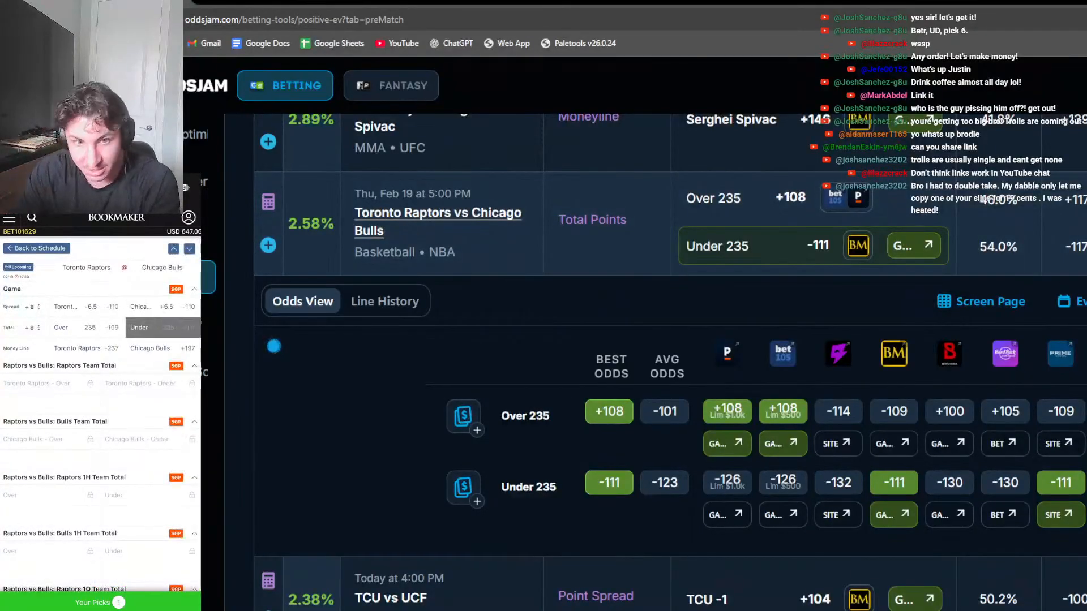
click(100, 603)
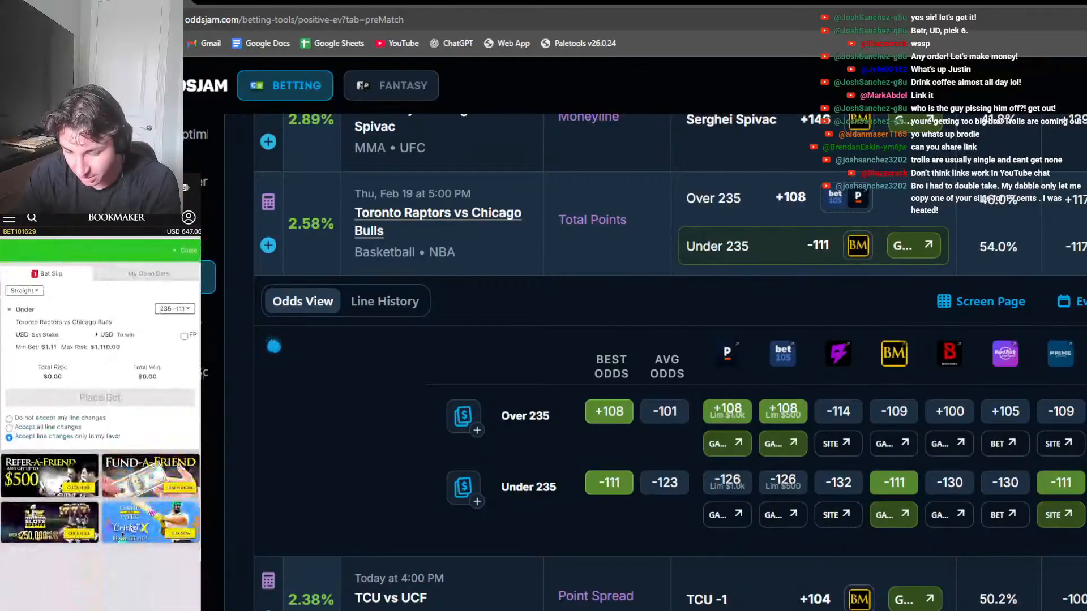
click(62, 335)
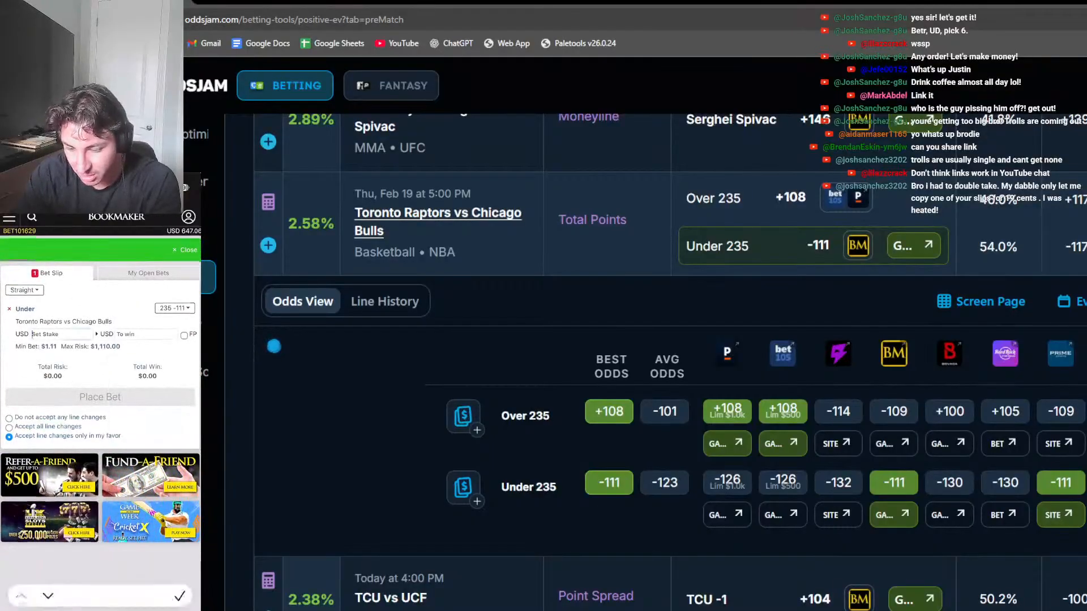
text(250)
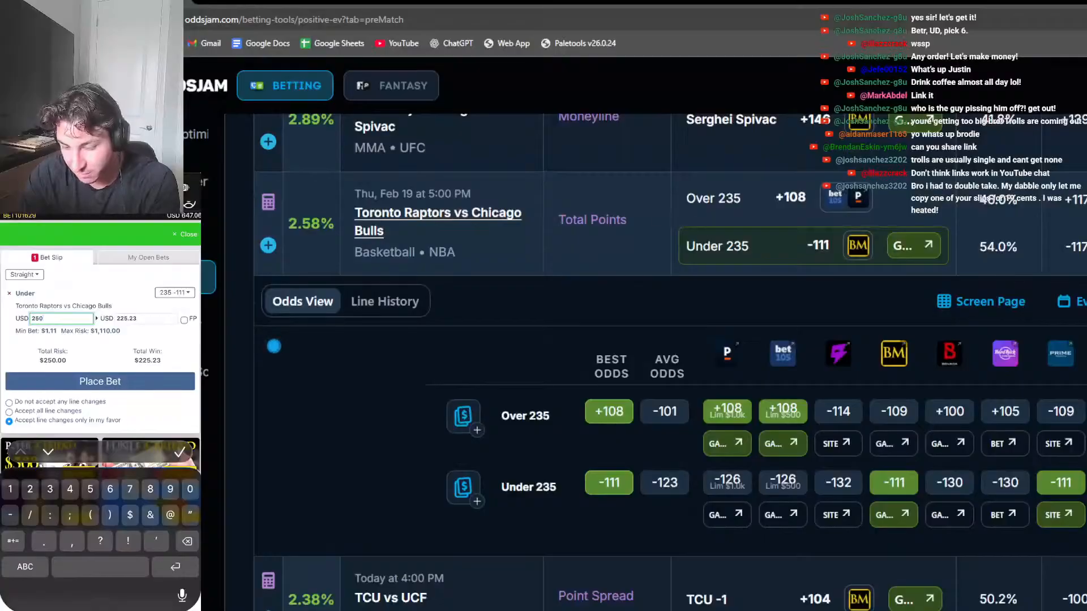
click(100, 381)
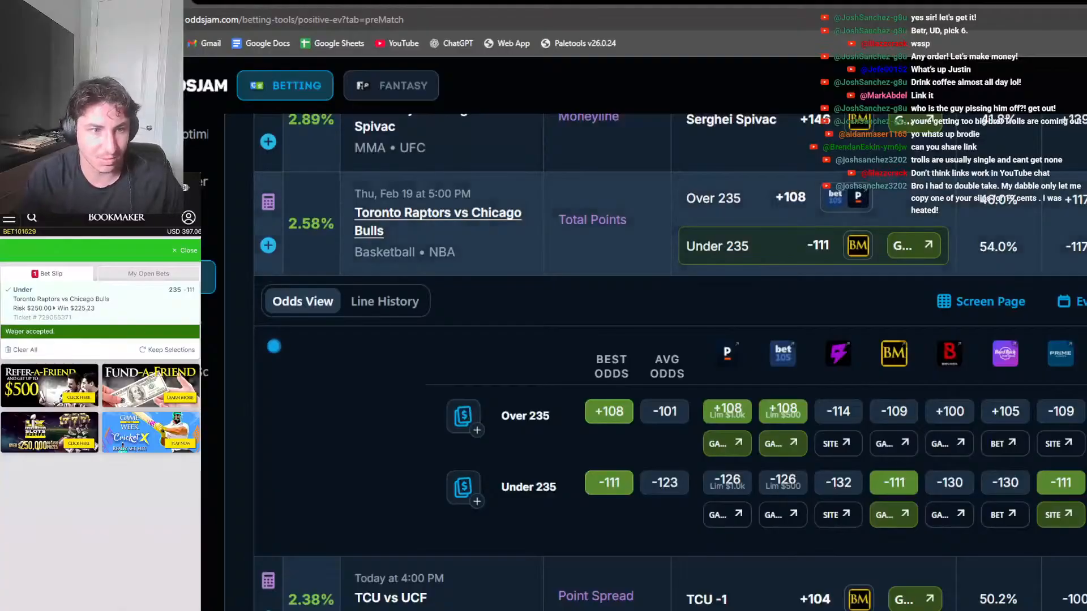
Compare the sportsbook odds for under 217.5 total points in Houston Rockets vs Charlotte Hornets on OddsJam's +EV page
click(506, 269)
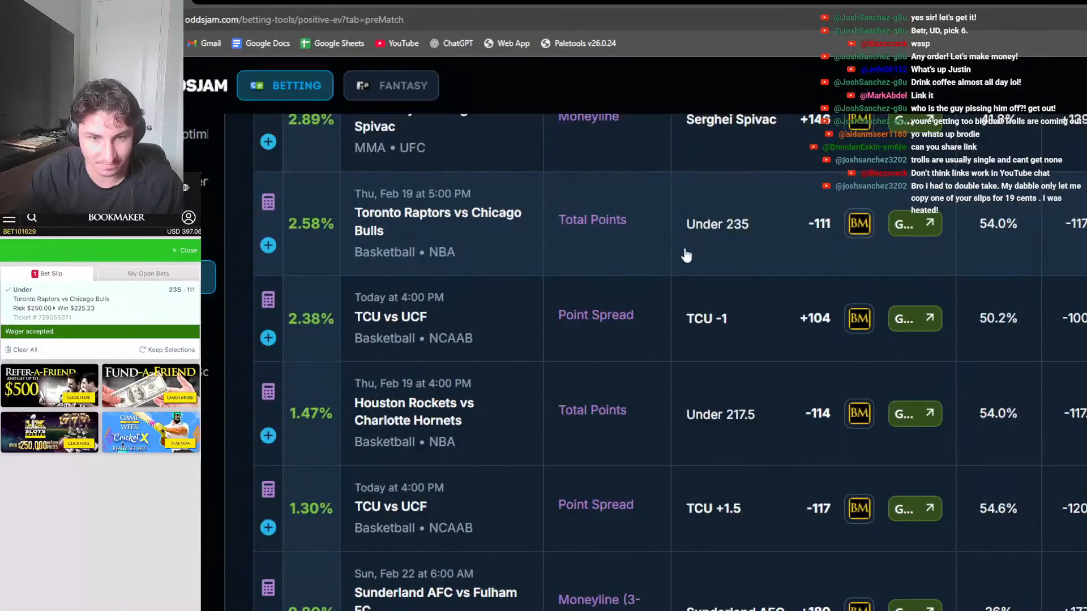
scroll(660, 328, down, 2)
click(648, 354)
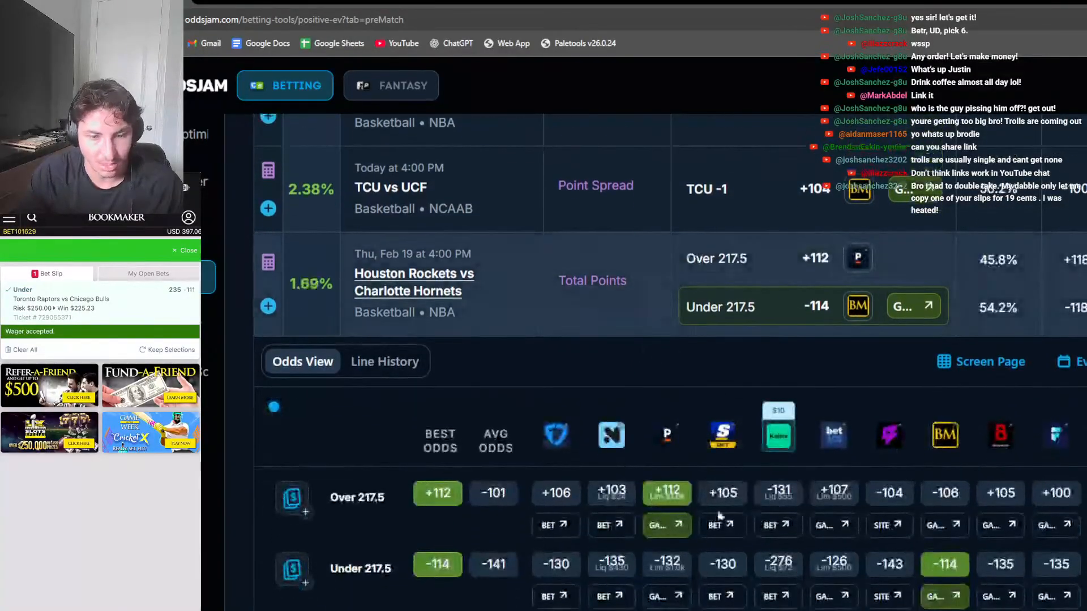
scroll(982, 546, right, 2)
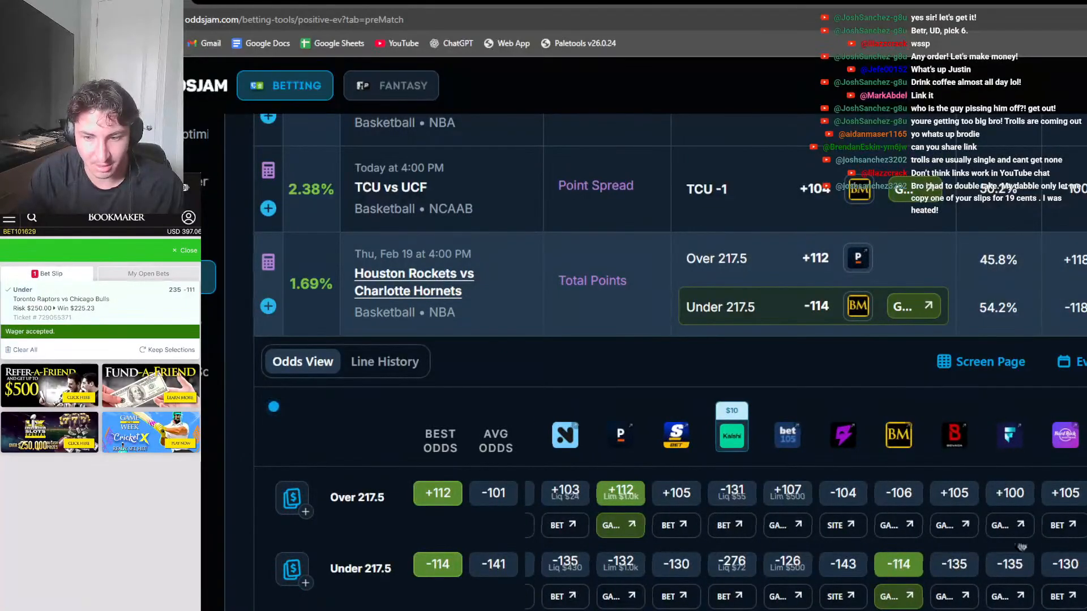
scroll(963, 547, left, 2)
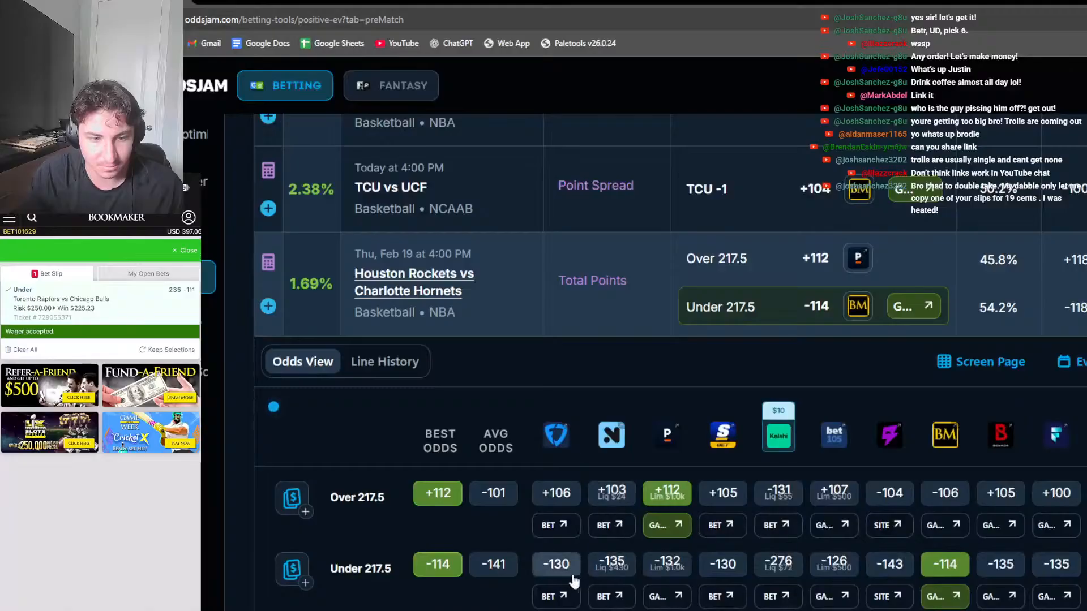
scroll(565, 540, right, 2)
scroll(769, 547, left, 1)
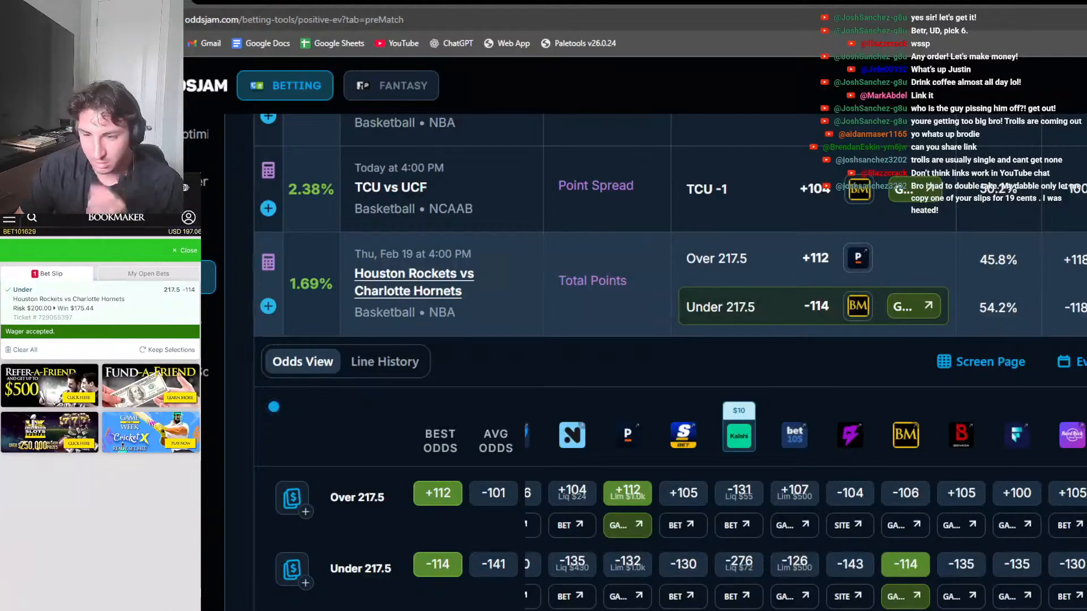
Compare the sportsbook odds for the TCU +1.5 point spread in TCU vs UCF
click(988, 307)
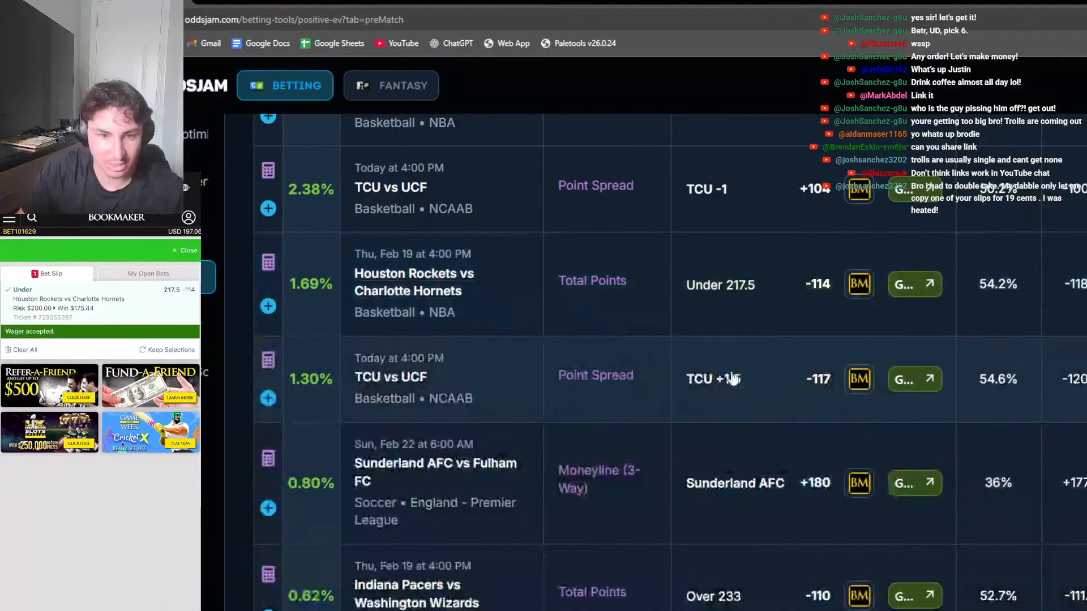
scroll(736, 311, down, 1)
click(736, 311)
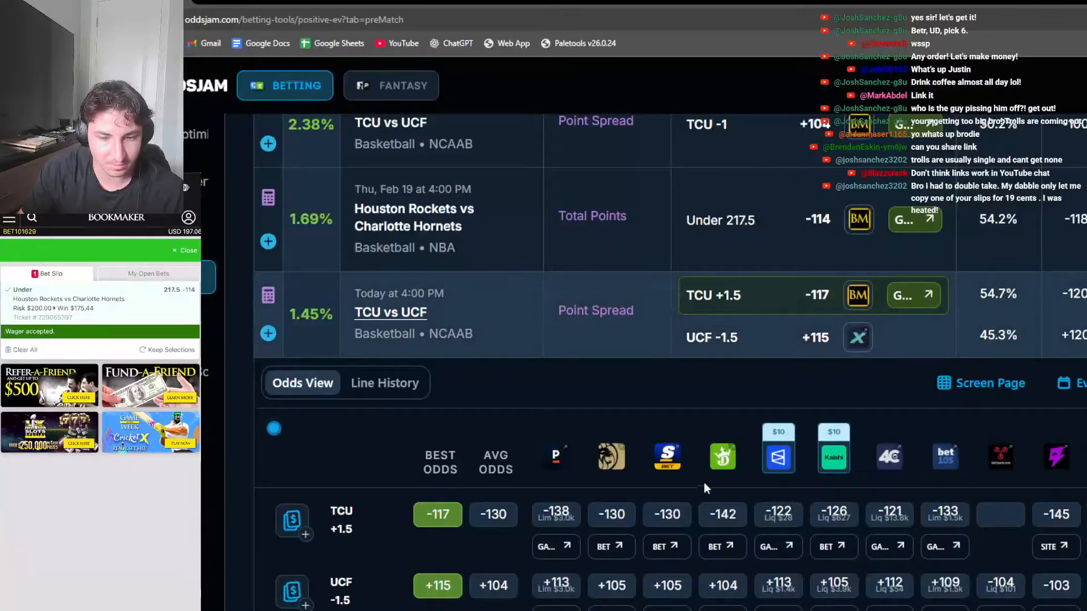
scroll(996, 565, right, 5)
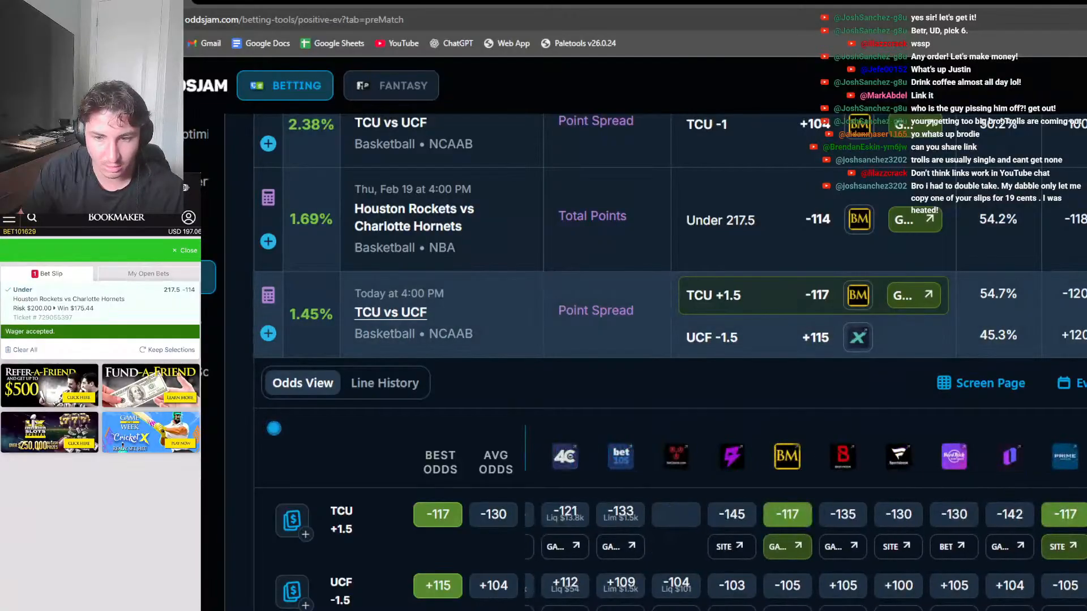
scroll(906, 561, left, 5)
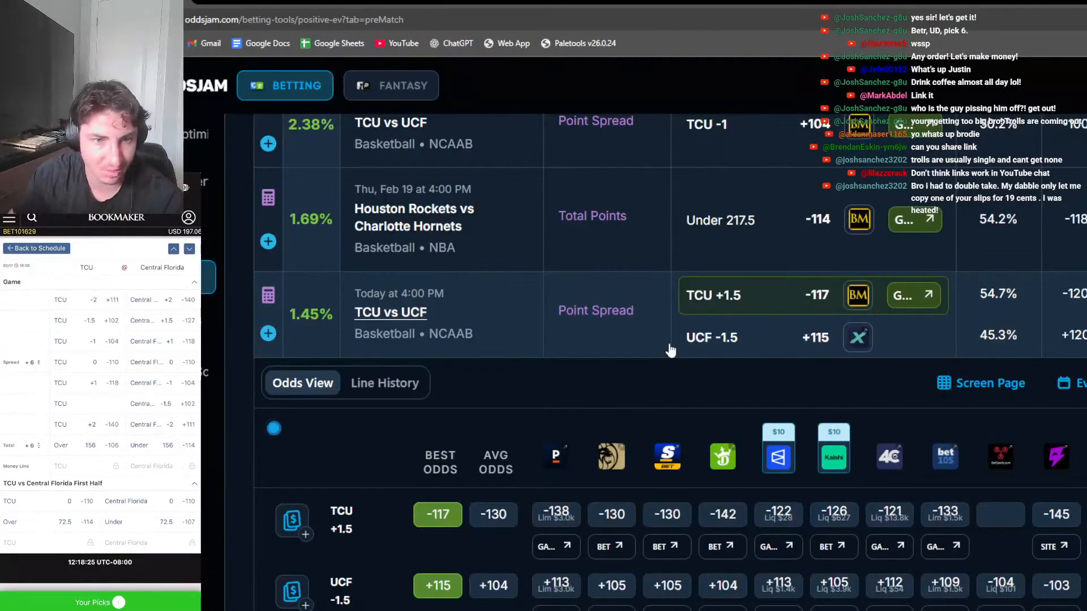
click(668, 352)
click(651, 345)
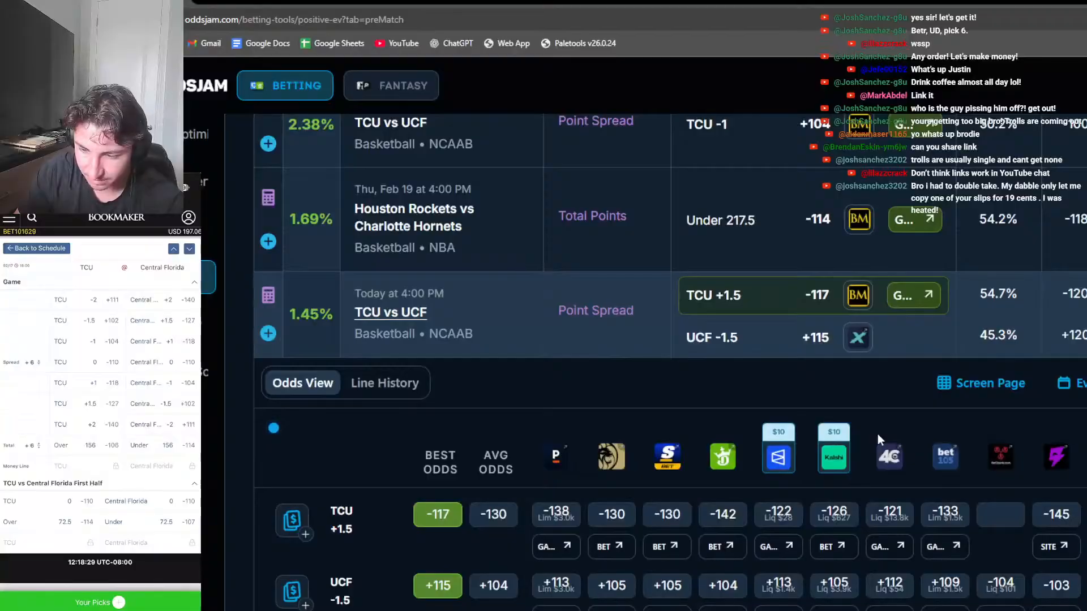
click(630, 333)
Compare the sportsbook odds for over 233 total points in Indiana Pacers vs Washington Wizards
scroll(659, 428, down, 3)
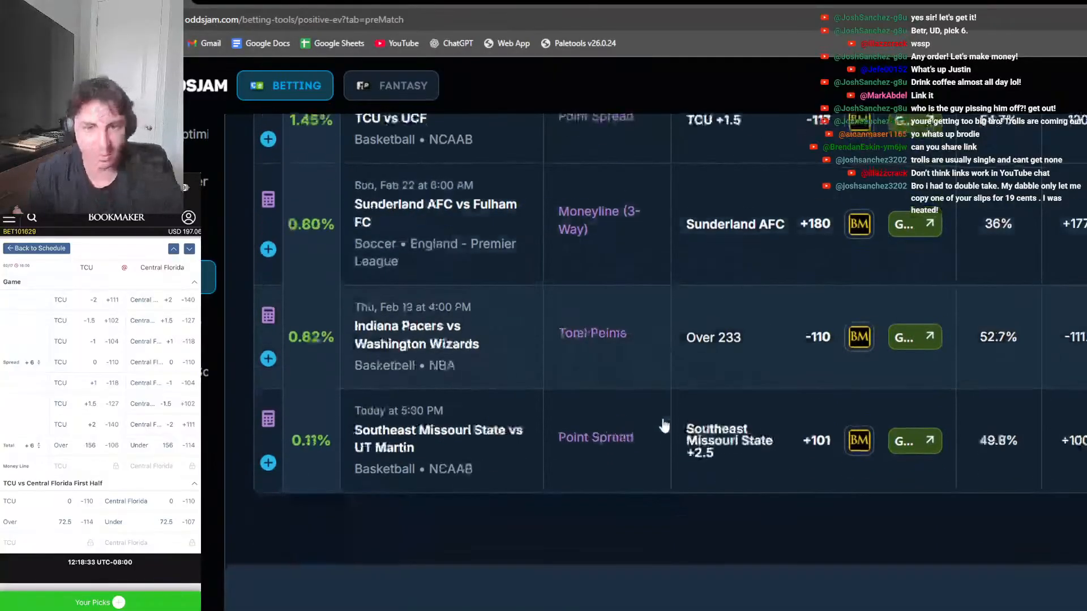
click(680, 367)
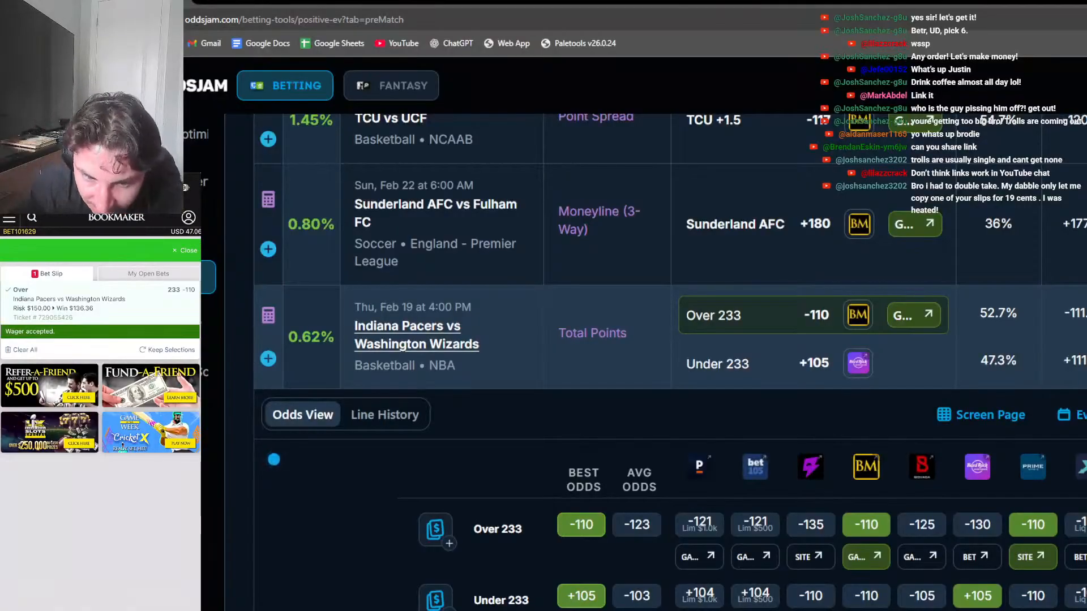
scroll(979, 577, down, 1)
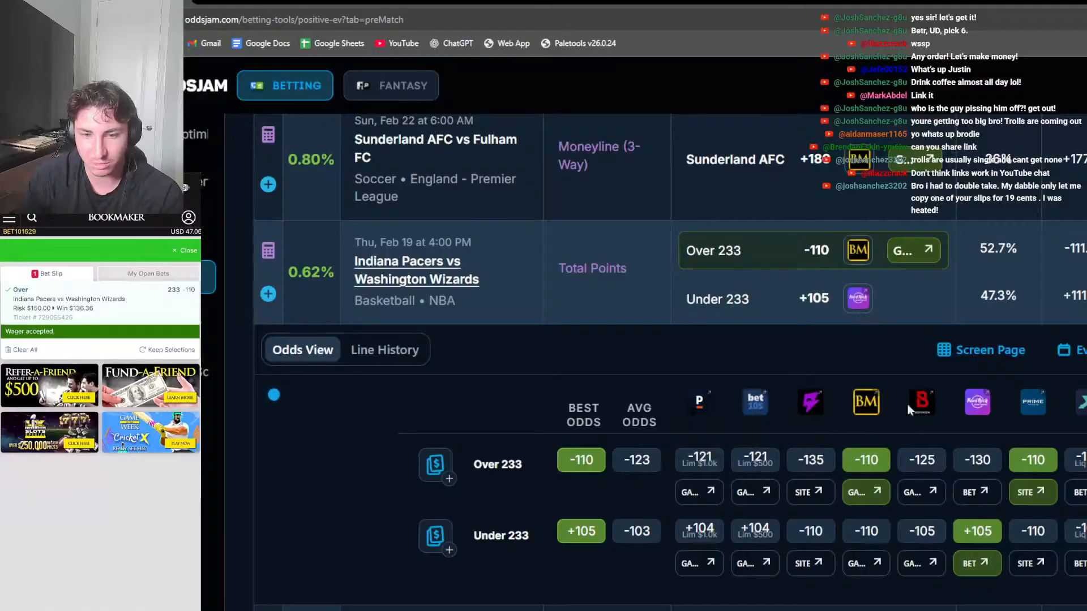
click(641, 321)
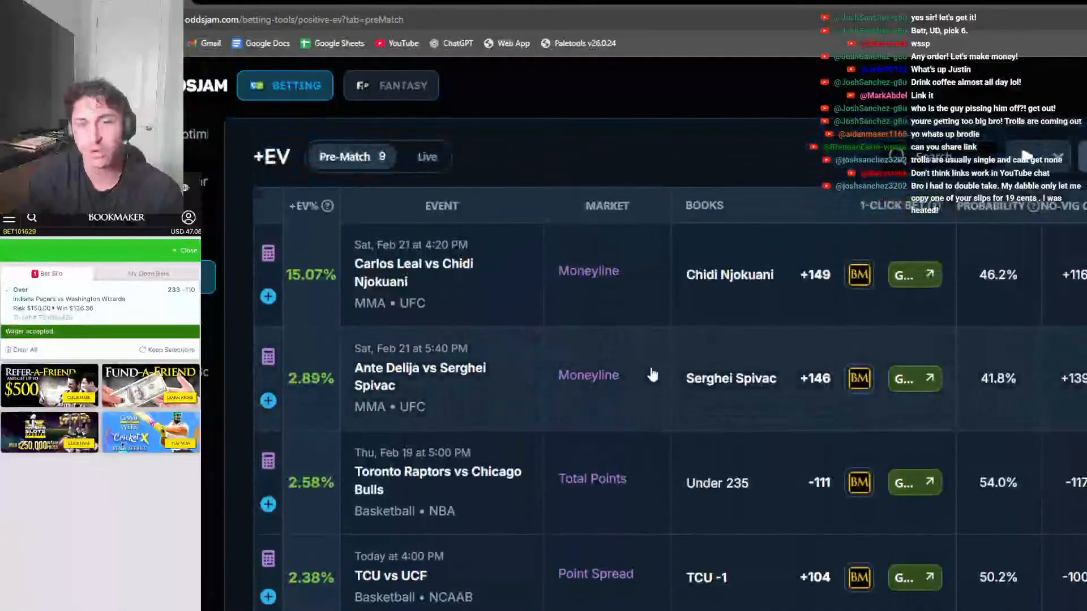
Recheck the sportsbook odds for under 235 total points in Toronto Raptors vs Chicago Bulls
scroll(650, 376, down, 2)
click(688, 376)
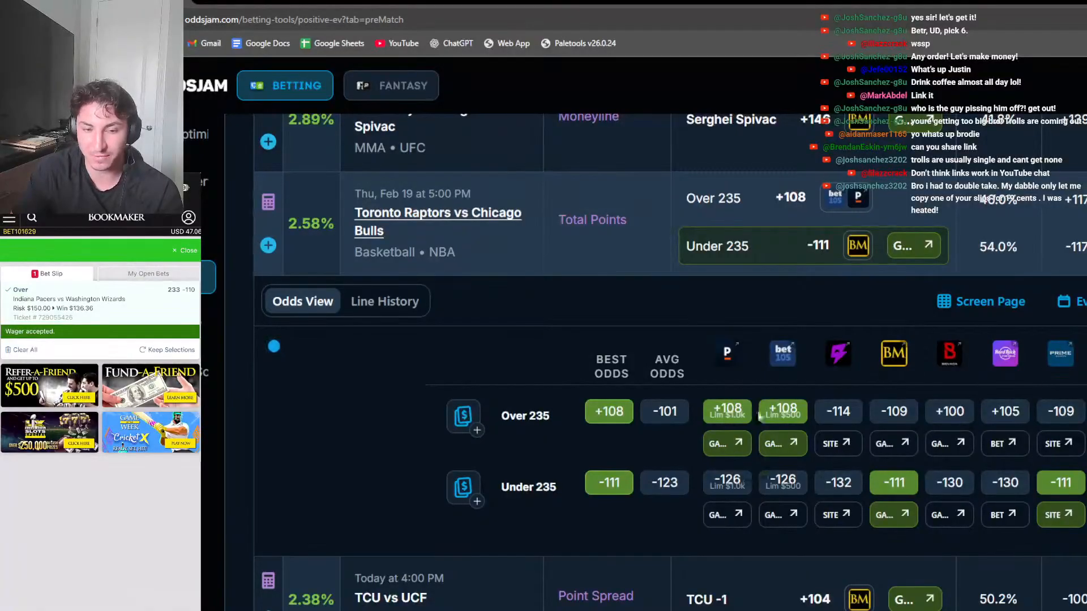
click(849, 260)
Refresh the +EV list and compare the odds for the Corentin Moutet +4.5 game spread against Tommy Paul
scroll(935, 238, up, 5)
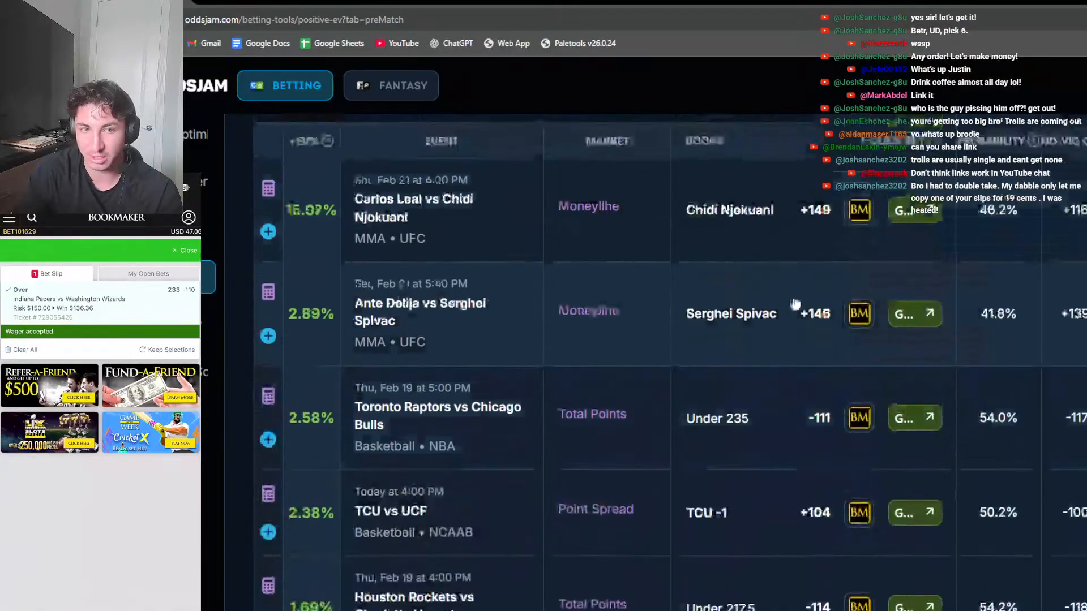
click(1026, 156)
scroll(801, 408, down, 5)
scroll(680, 382, up, 2)
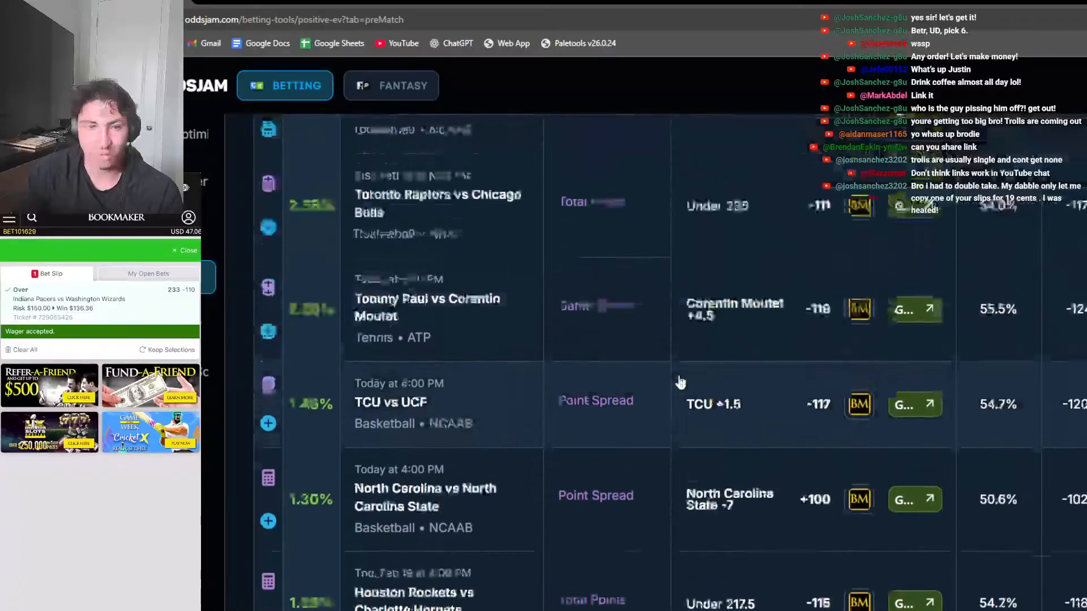
click(686, 403)
scroll(682, 402, down, 2)
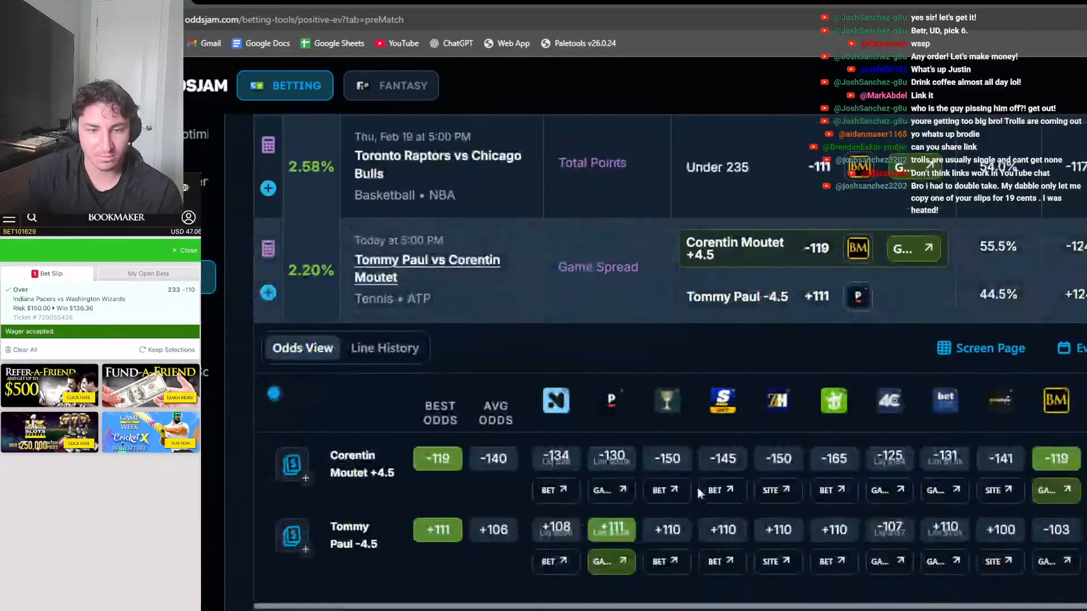
scroll(698, 506, right, 4)
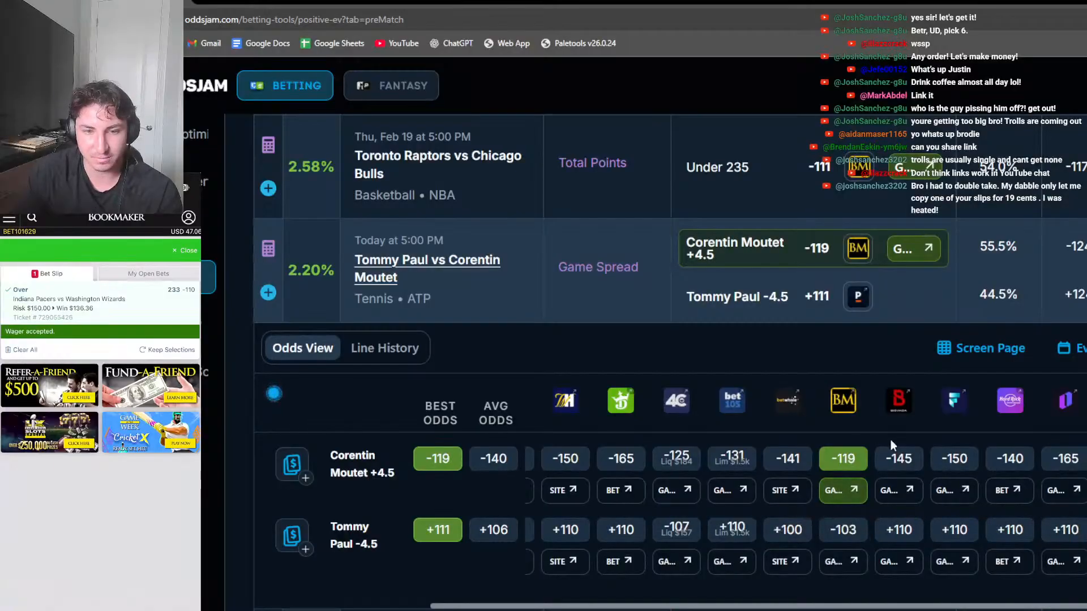
scroll(666, 428, up, 3)
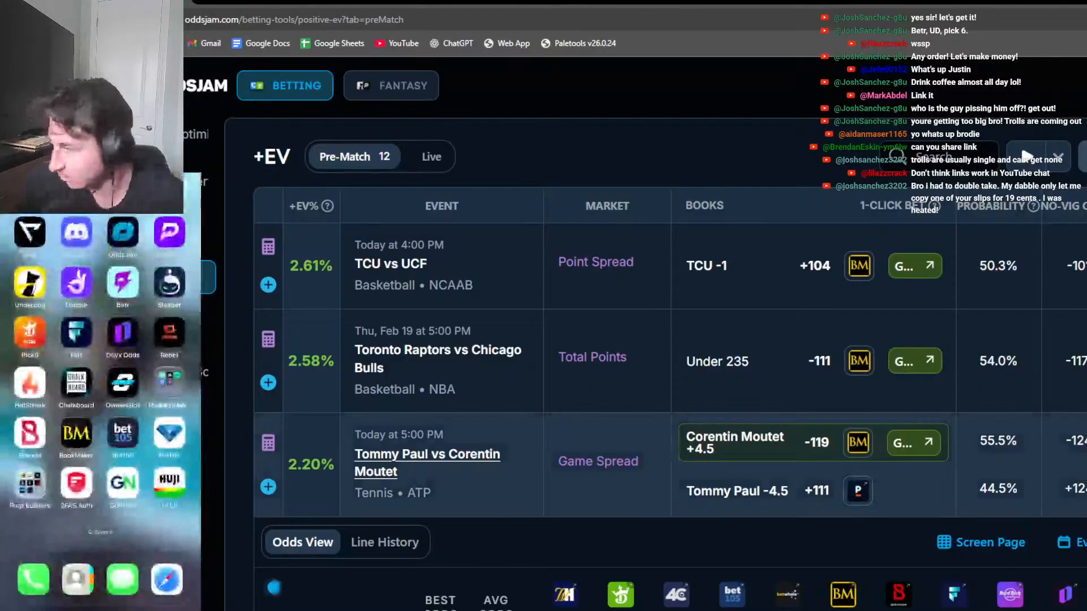
click(706, 496)
Find "hard" among the sportsbooks and filter the +EV bets to Hard Rock only
click(1083, 156)
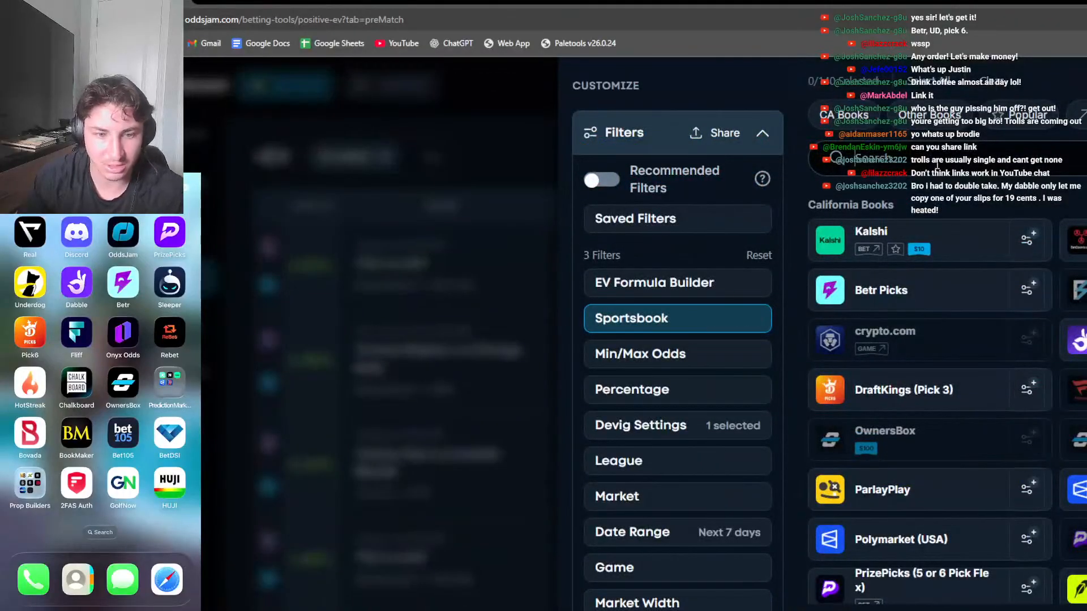
text(hard)
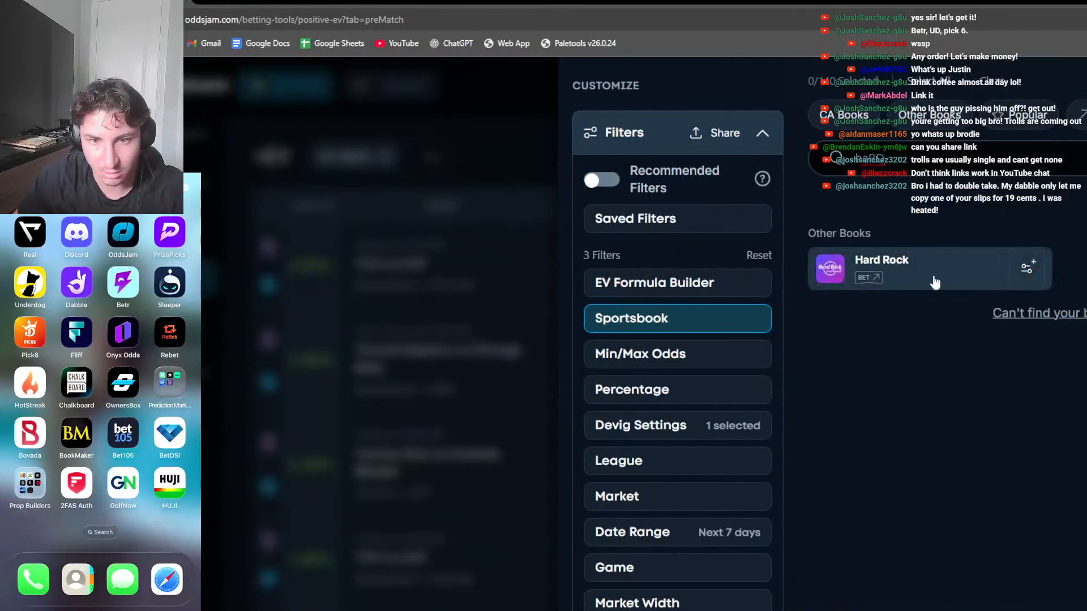
click(932, 281)
key(Escape)
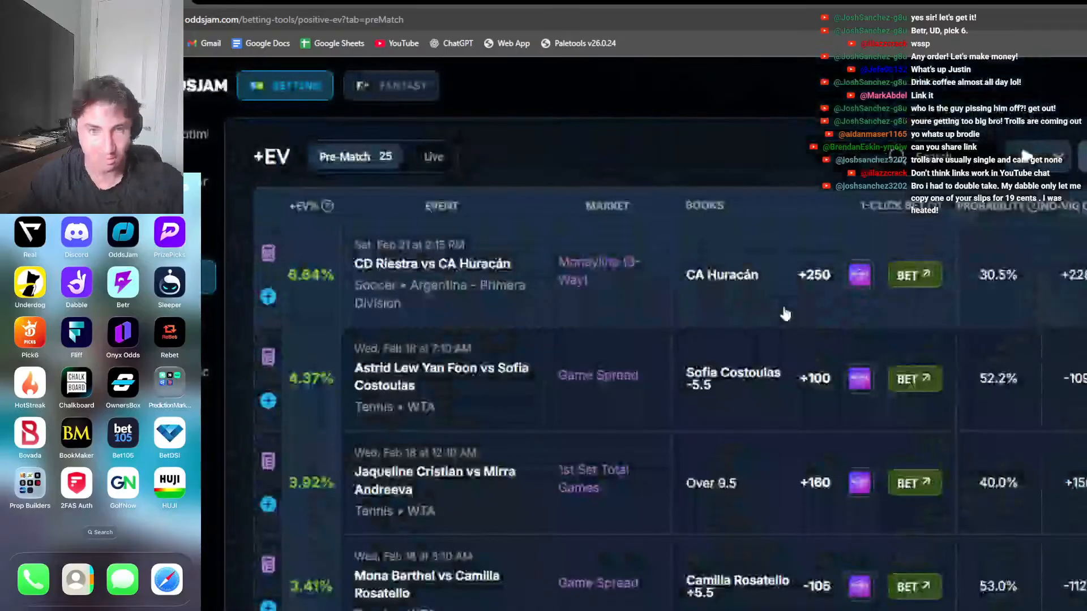
Compare the sportsbook odds for the Sofia Costoulas -5.5 game spread against Astrid Lew Yan Foon
scroll(753, 255, down, 1)
click(738, 282)
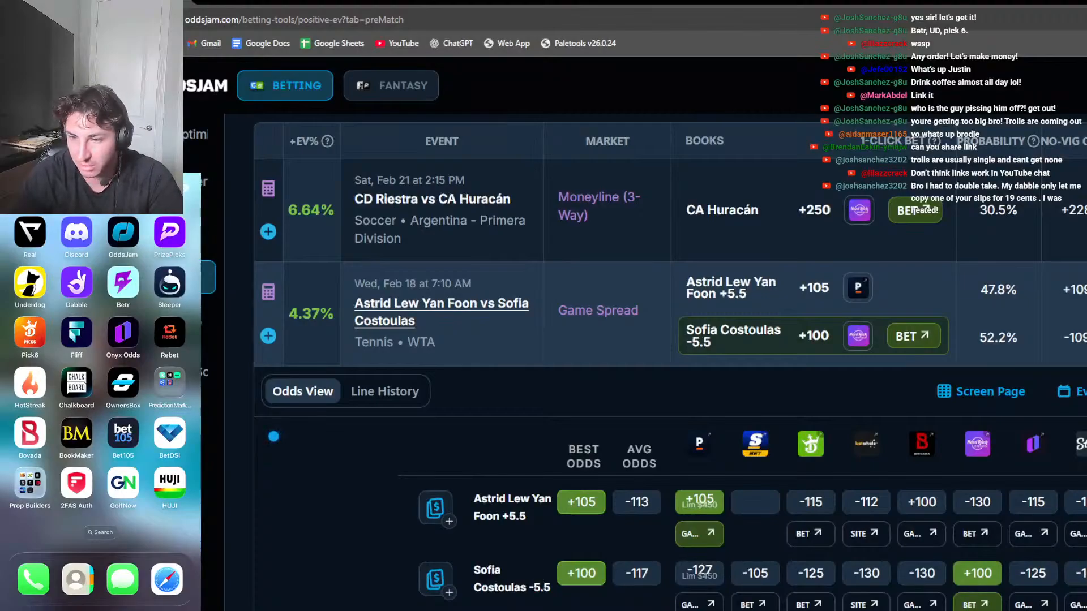
click(748, 304)
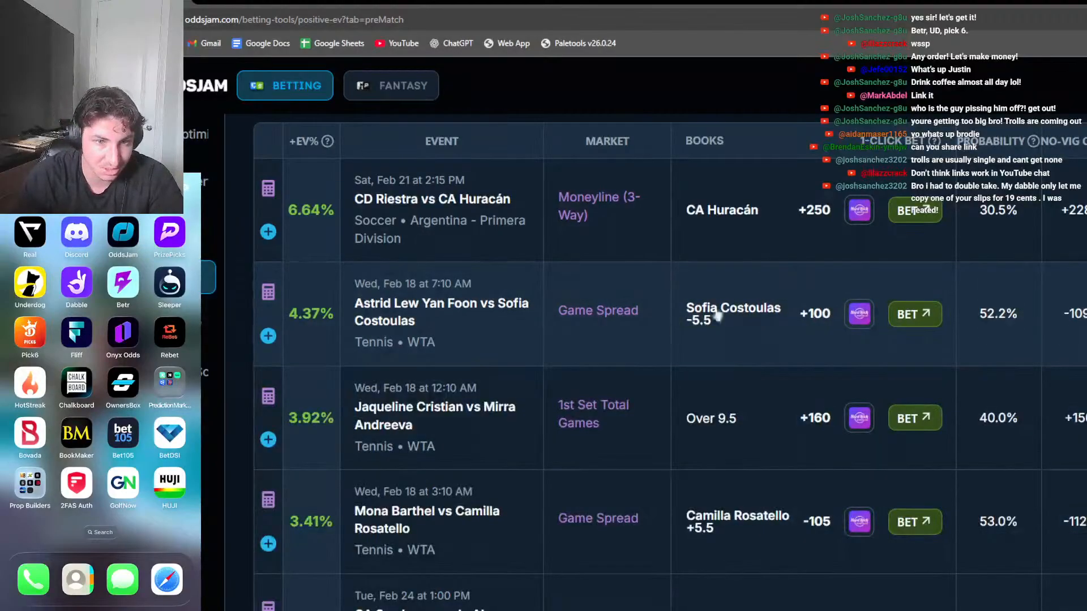
Compare the sportsbook odds for the Camilla Rosatello +5.5 game spread against Mona Barthel
scroll(730, 401, down, 2)
click(733, 400)
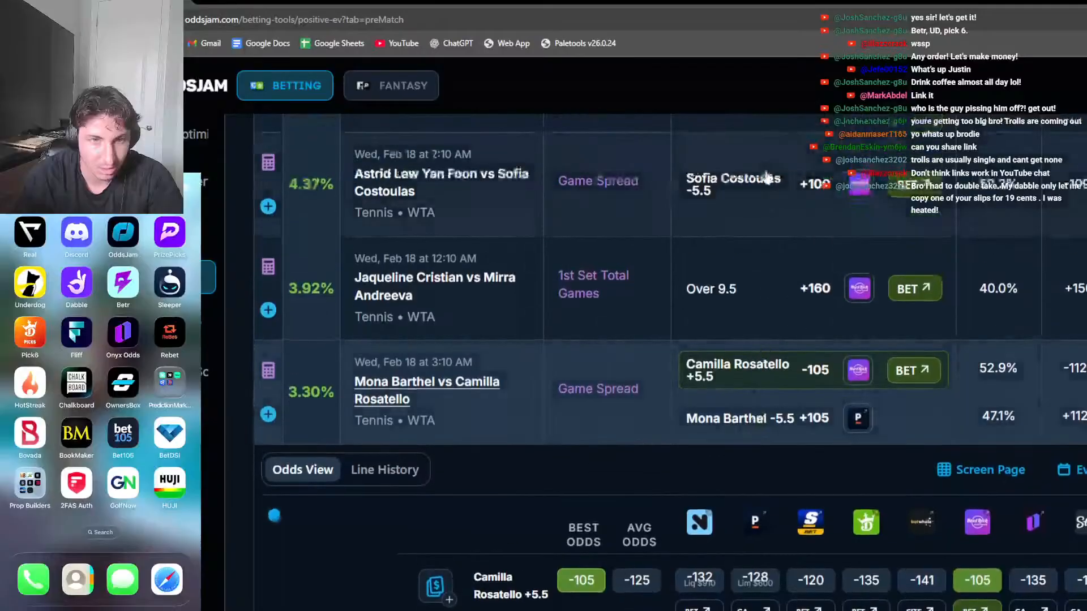
scroll(766, 504, down, 1)
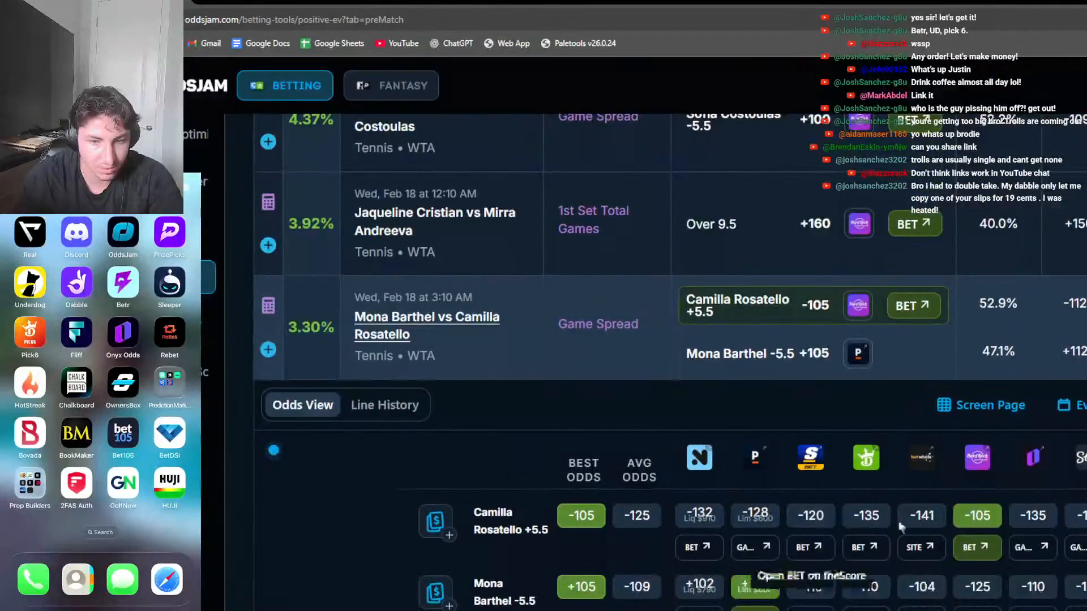
click(669, 355)
Compare the sportsbook odds for under 1.5 total goals in CA San Lorenzo de Almagro vs Instituto AC Córdoba
scroll(675, 405, down, 1)
click(675, 405)
scroll(744, 492, down, 2)
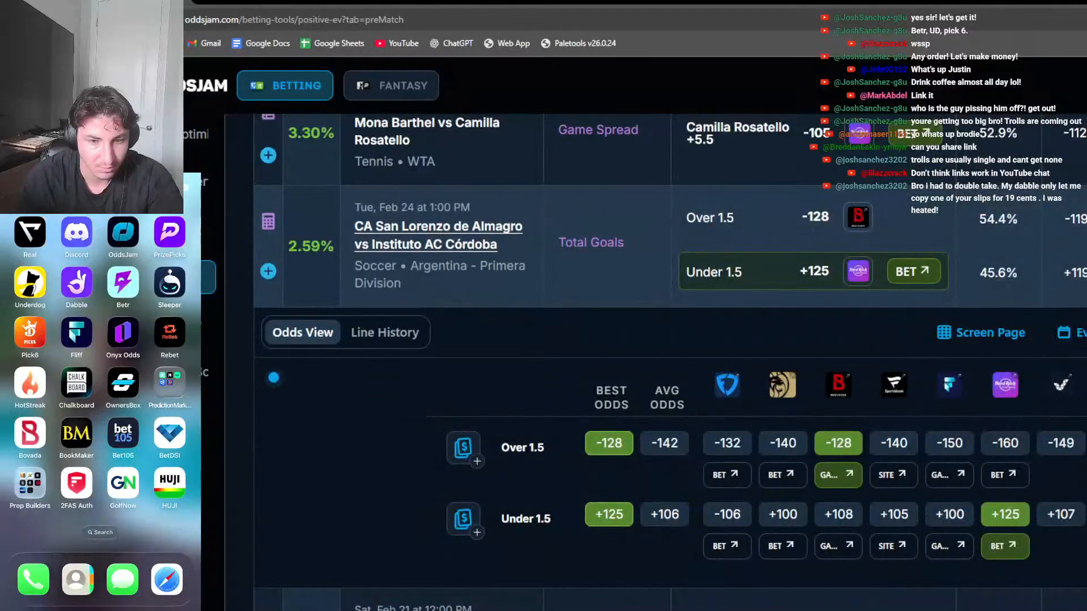
click(648, 284)
Compare the sportsbook odds for under 76.5 first-half total points in Georgia vs Kentucky
scroll(649, 320, down, 1)
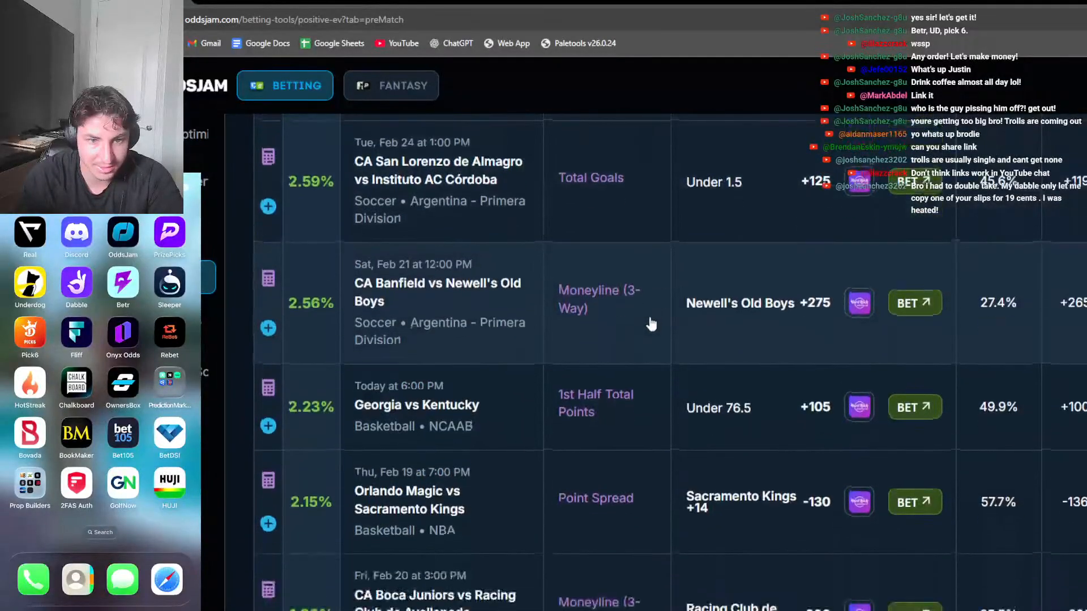
scroll(651, 324, down, 1)
click(653, 330)
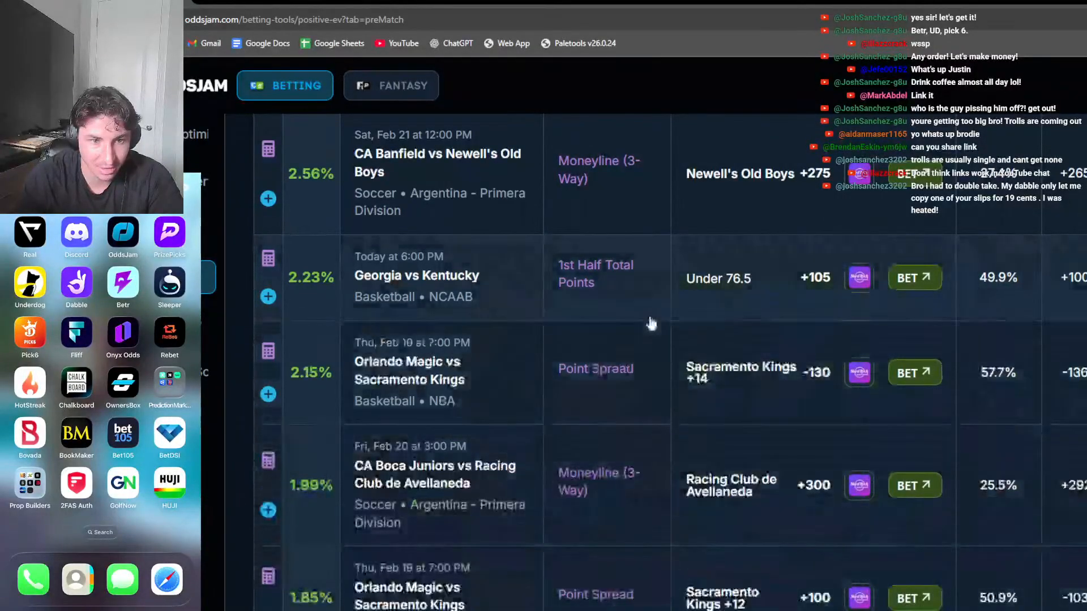
click(651, 315)
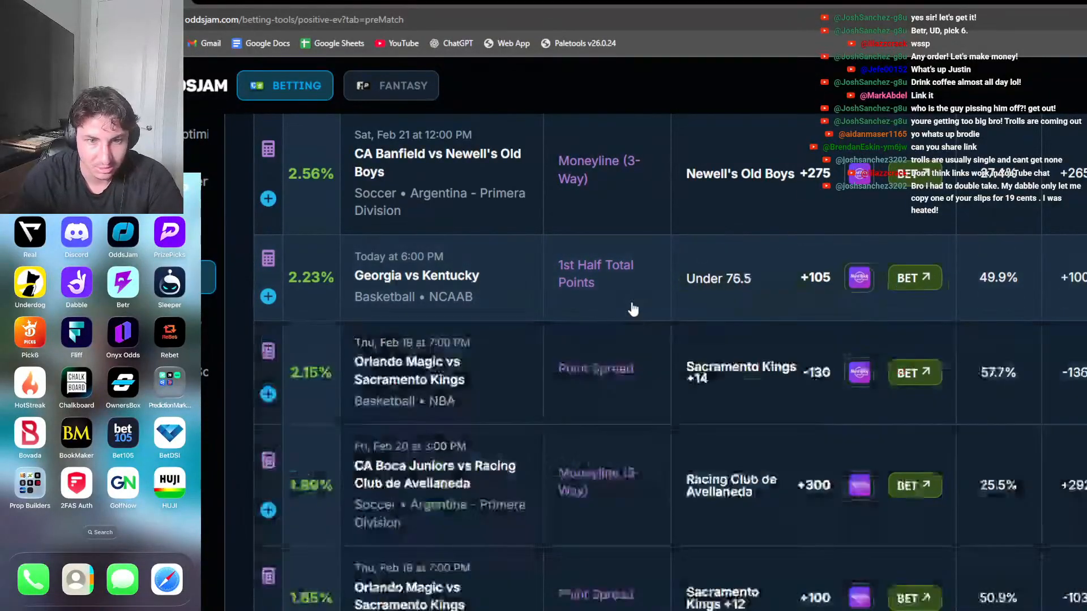
click(631, 308)
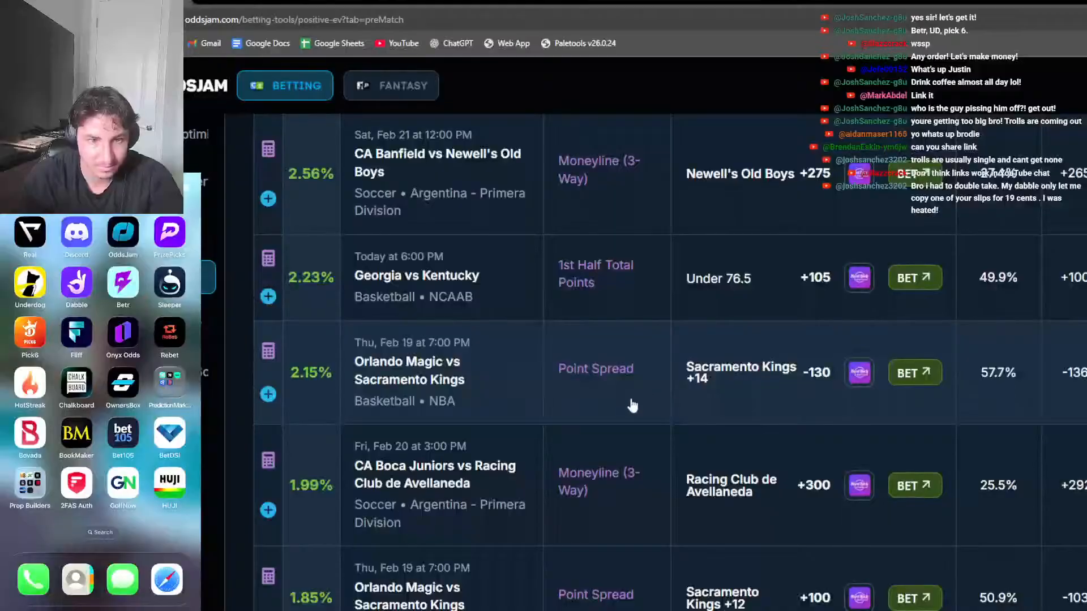
Compare the sportsbook odds for the Sacramento Kings +14 and +12 point spreads against Orlando Magic
click(631, 405)
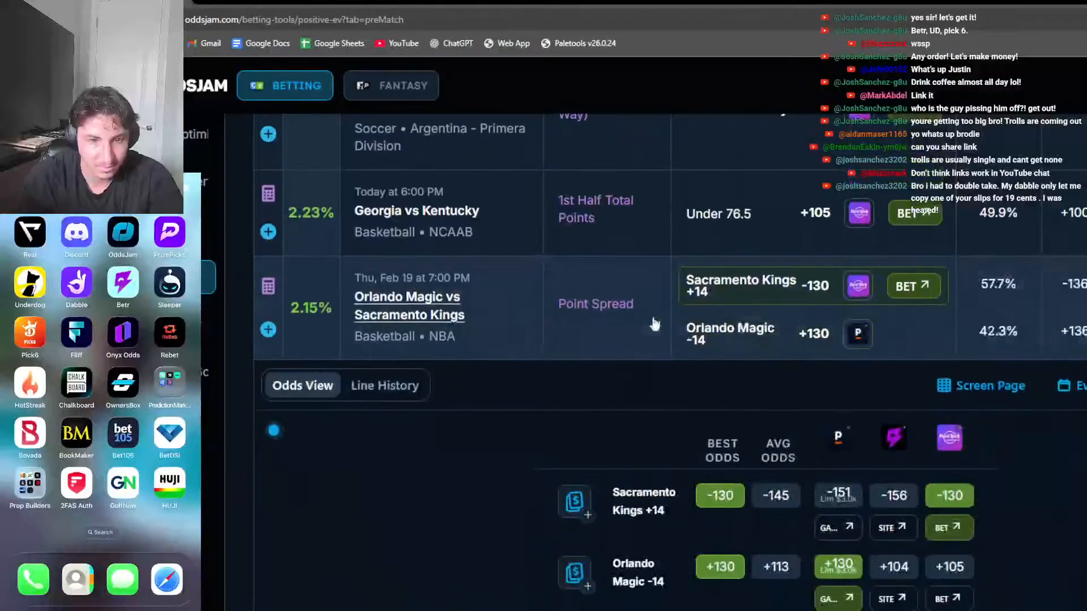
click(468, 339)
scroll(651, 419, down, 5)
click(638, 389)
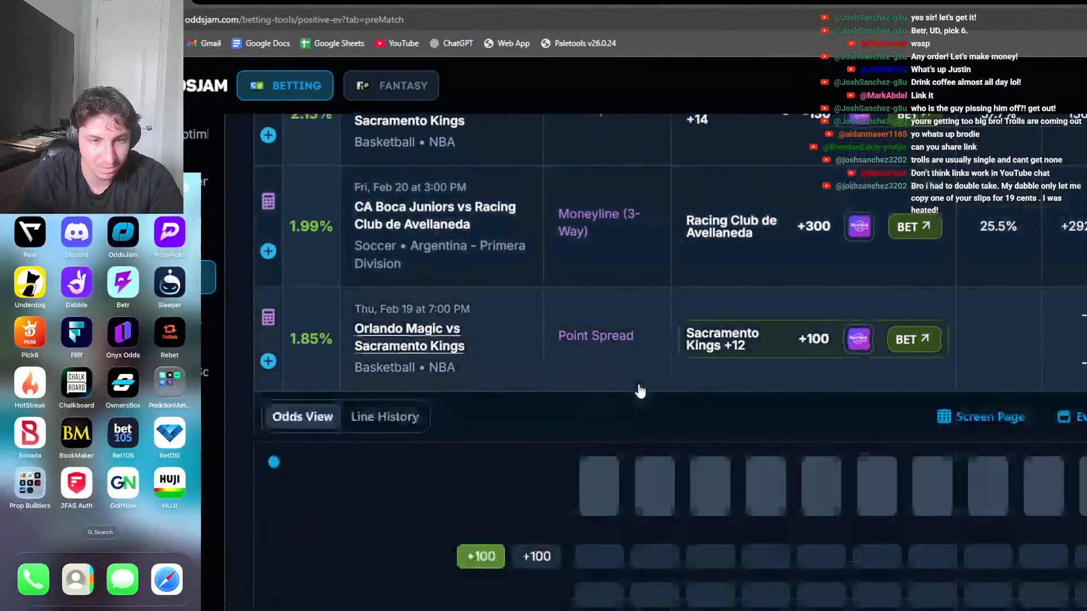
click(642, 390)
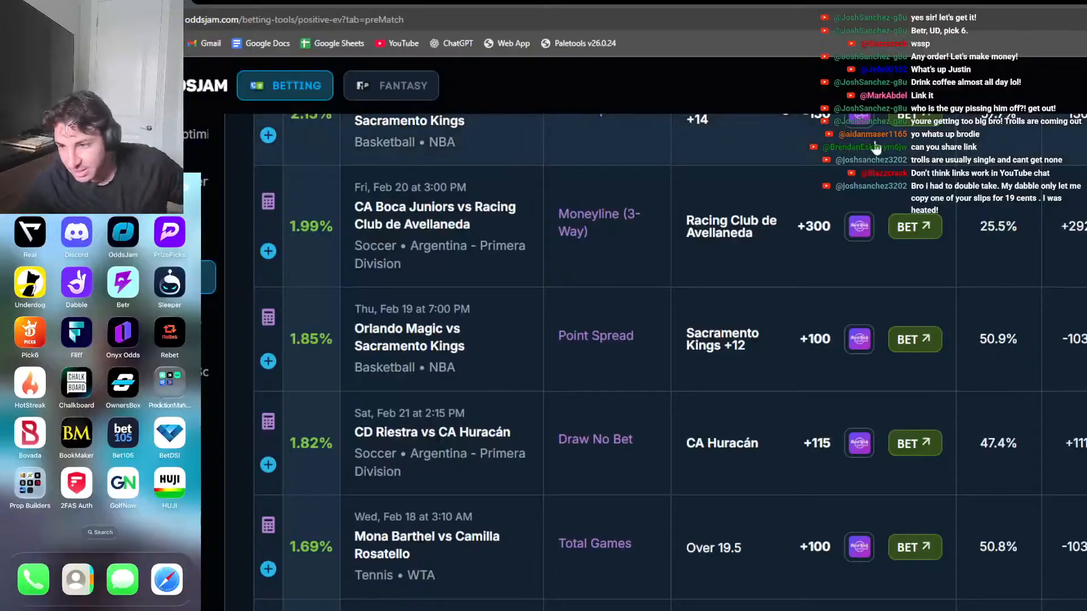
Compare the sportsbook odds for over 19.5 total games in Mona Barthel vs Camilla Rosatello
mouse_move(998, 180)
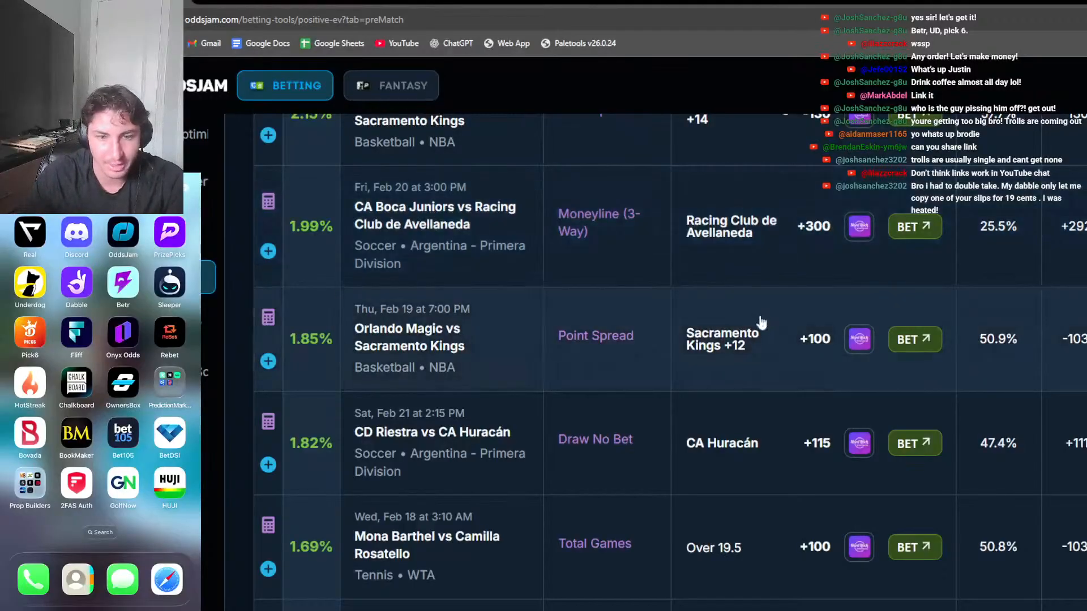
scroll(759, 321, down, 3)
click(738, 389)
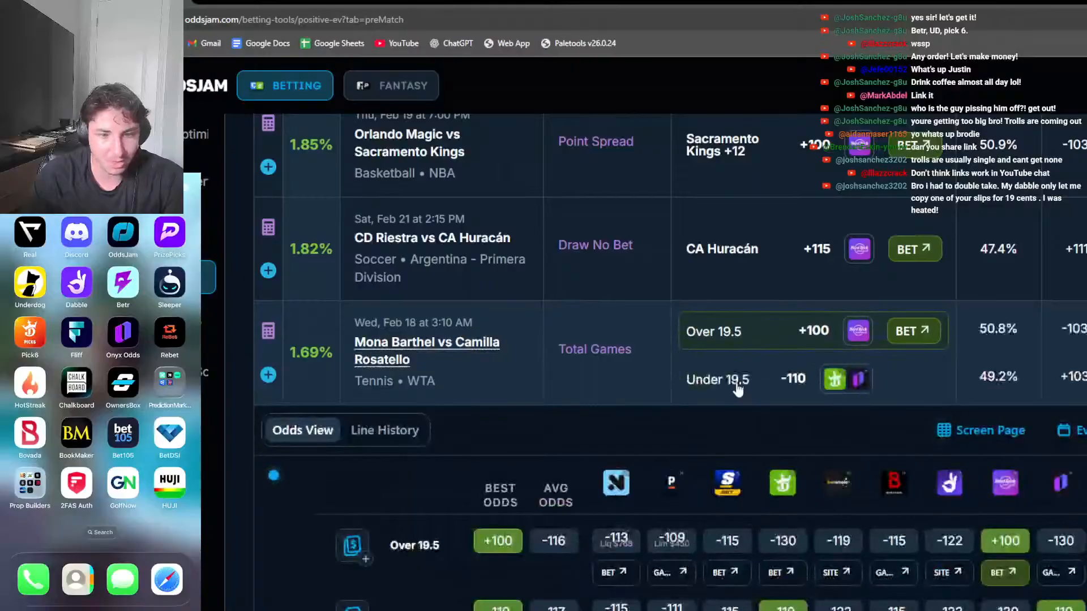
scroll(736, 300, up, 3)
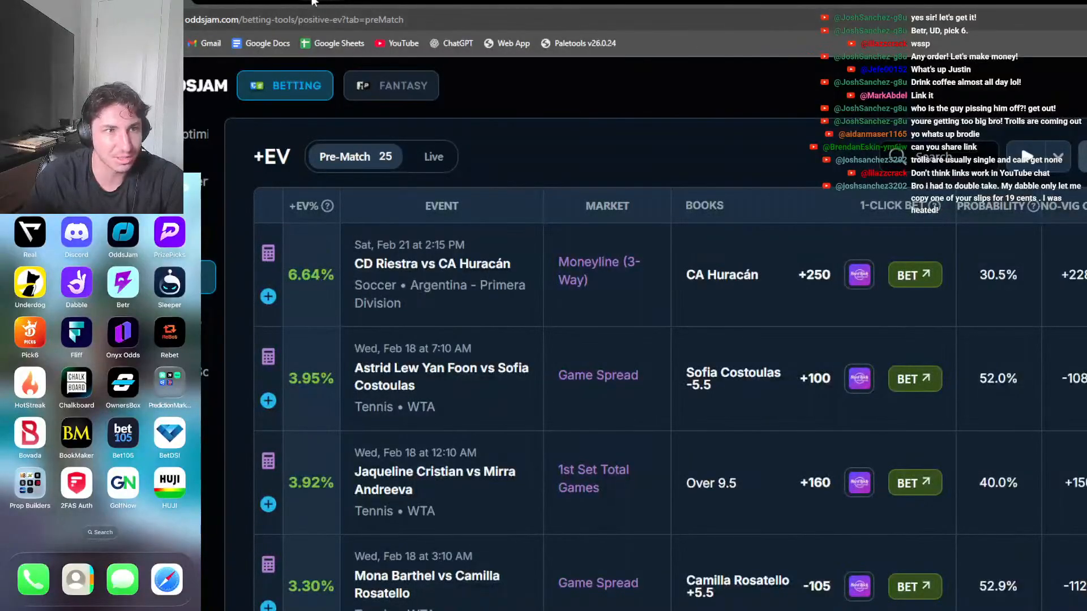
Check the pre-match arbitrage bets, then return to the +EV list and refresh it
click(315, 1)
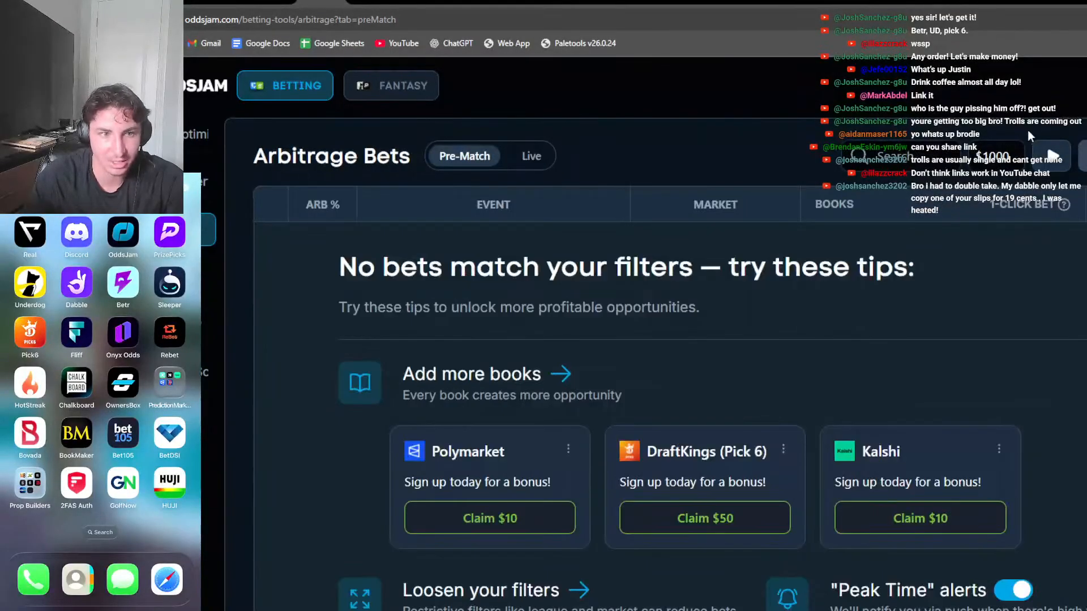
click(171, 2)
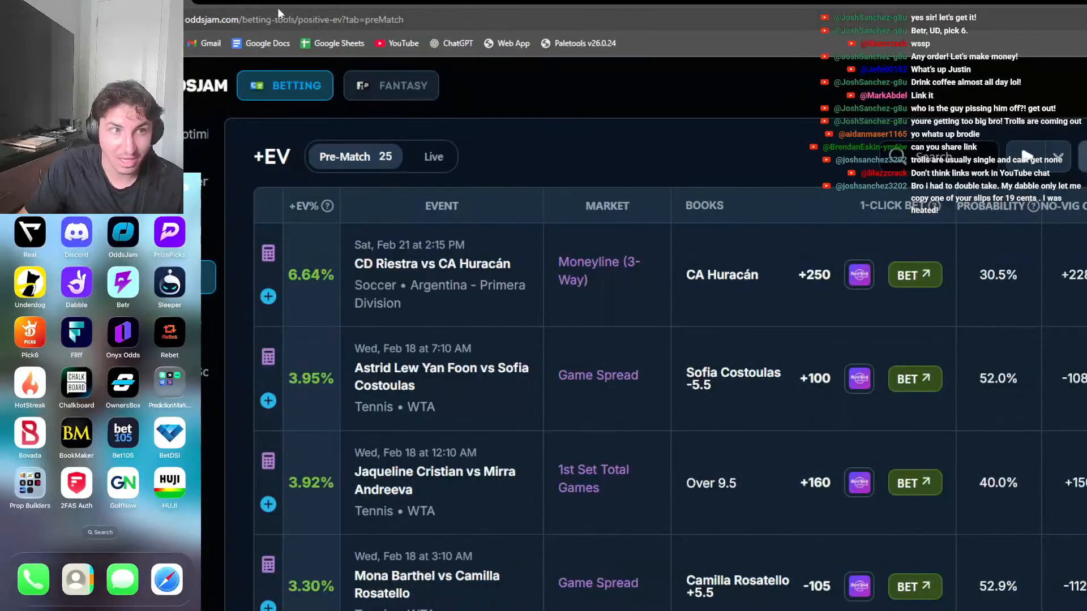
click(308, 5)
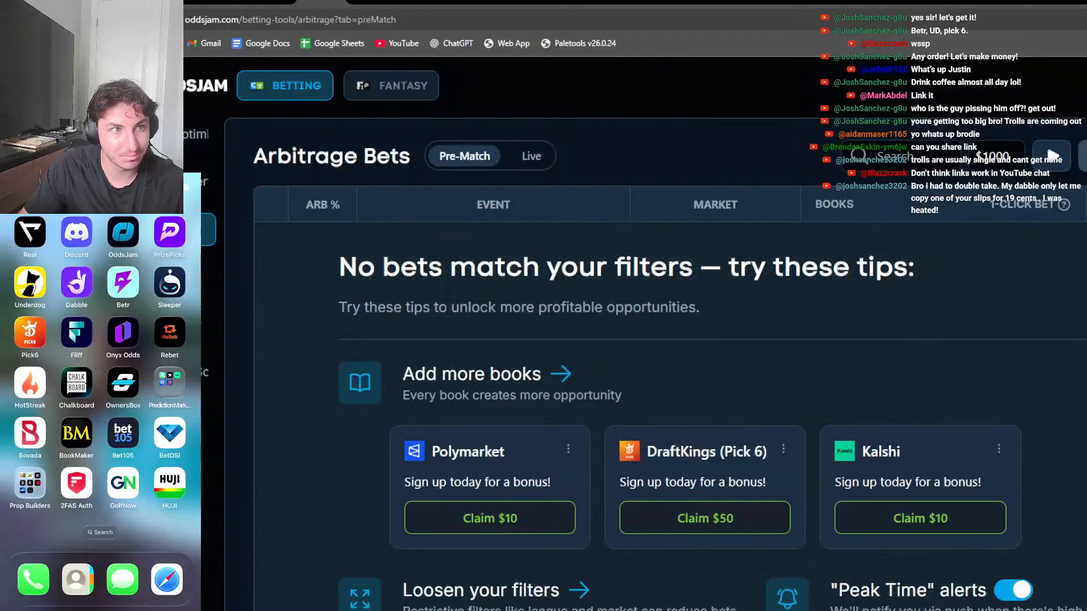
click(168, 4)
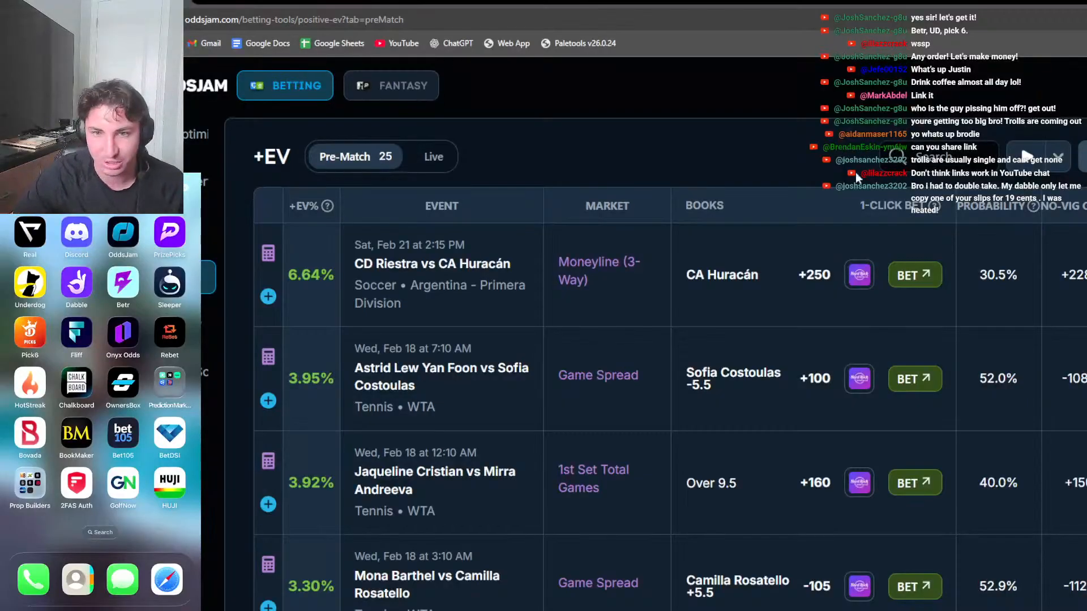
click(1031, 156)
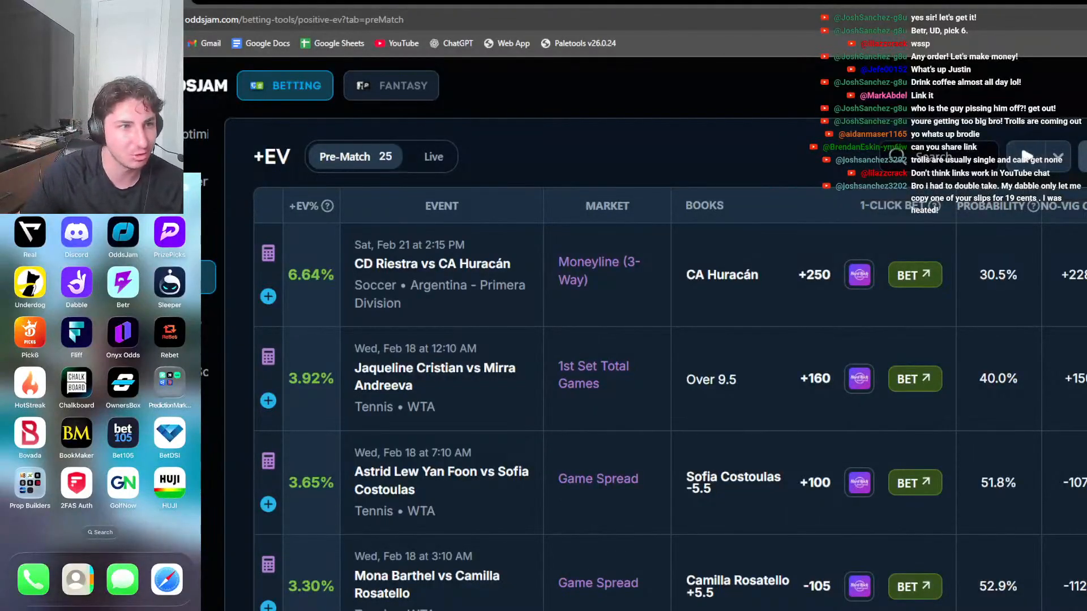
Switch to the Sharp Money tool and replace the fantasy books preset with the Sharp Money filter preset
click(113, 3)
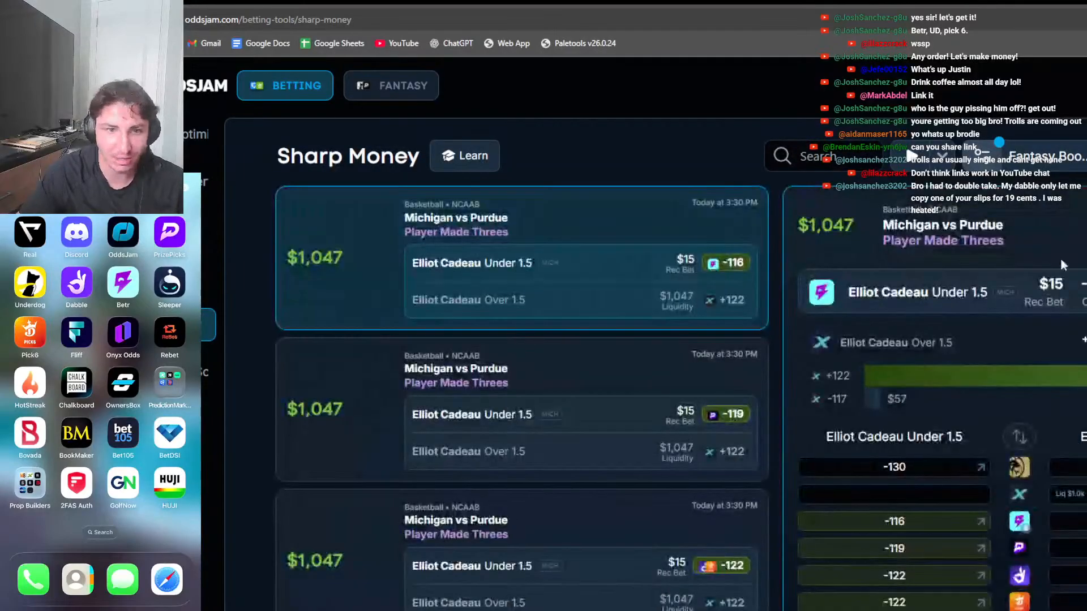
click(1048, 159)
click(954, 306)
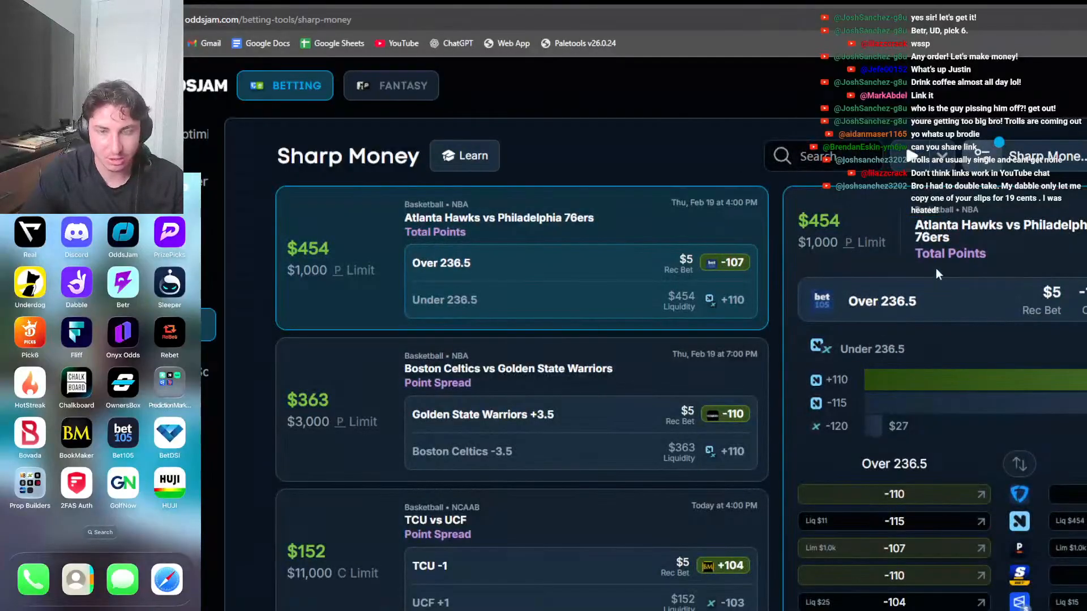
Compare the sportsbook odds for over 236.5 total points in Atlanta Hawks vs Philadelphia 76ers
scroll(935, 268, down, 3)
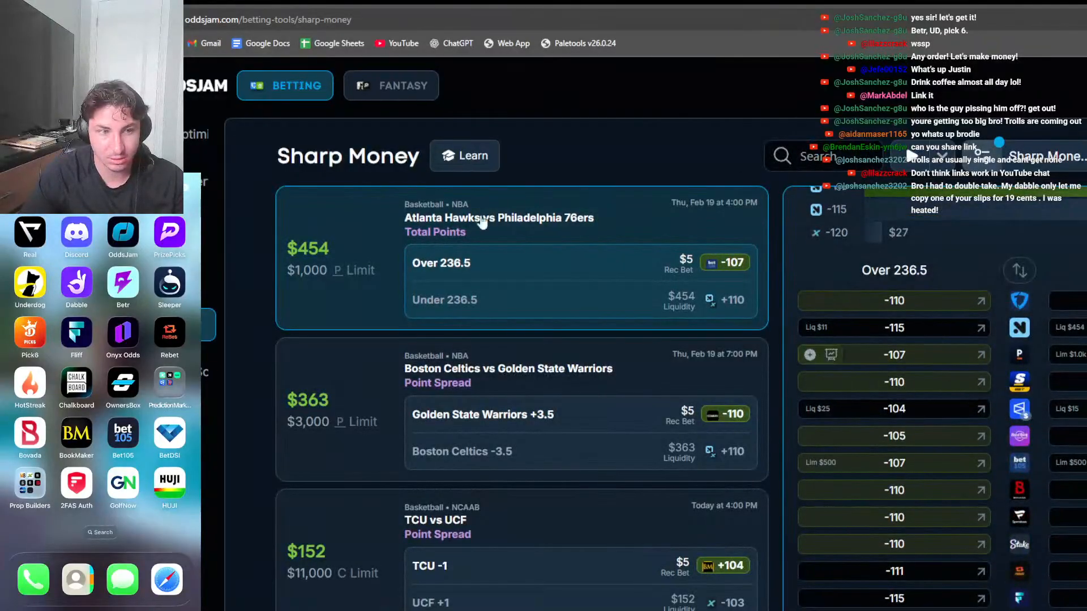
scroll(908, 371, down, 1)
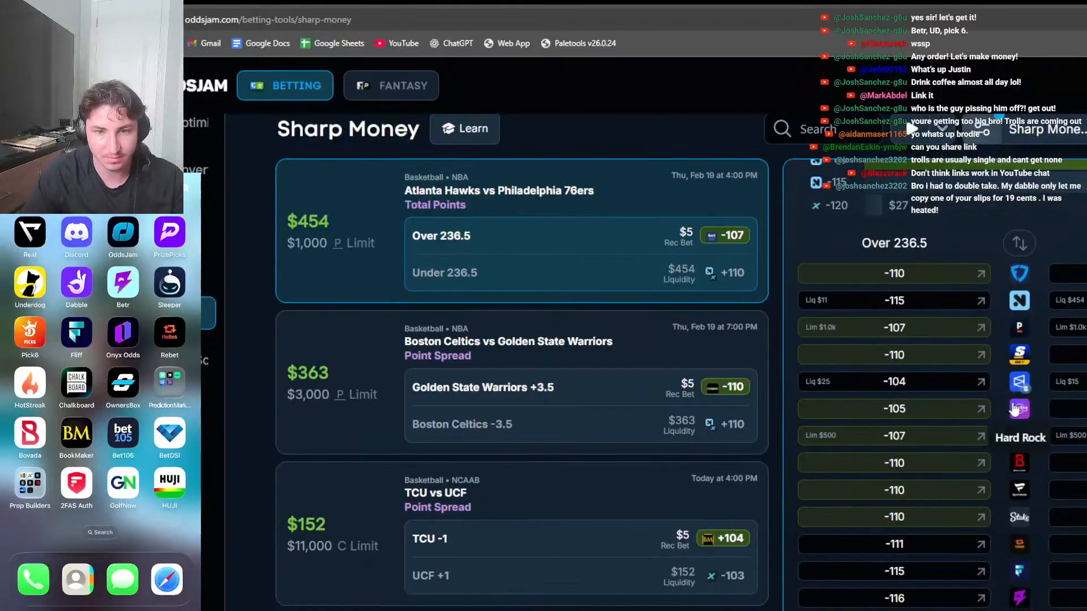
scroll(945, 396, up, 4)
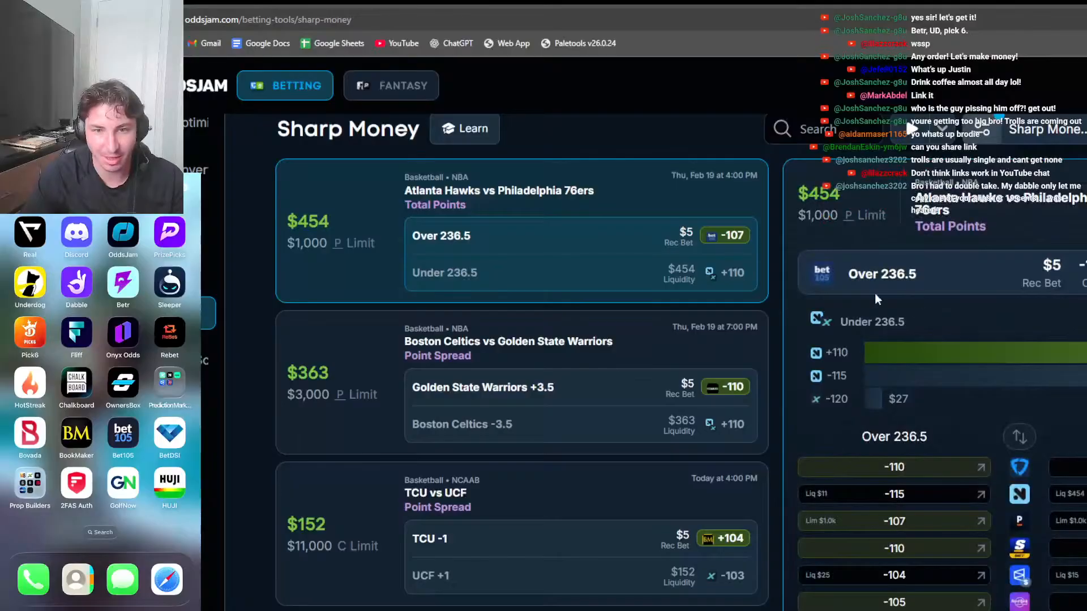
Compare the sportsbook odds and liquidity for the Golden State Warriors +3.5 point spread against Boston Celtics
click(665, 331)
scroll(1036, 494, down, 4)
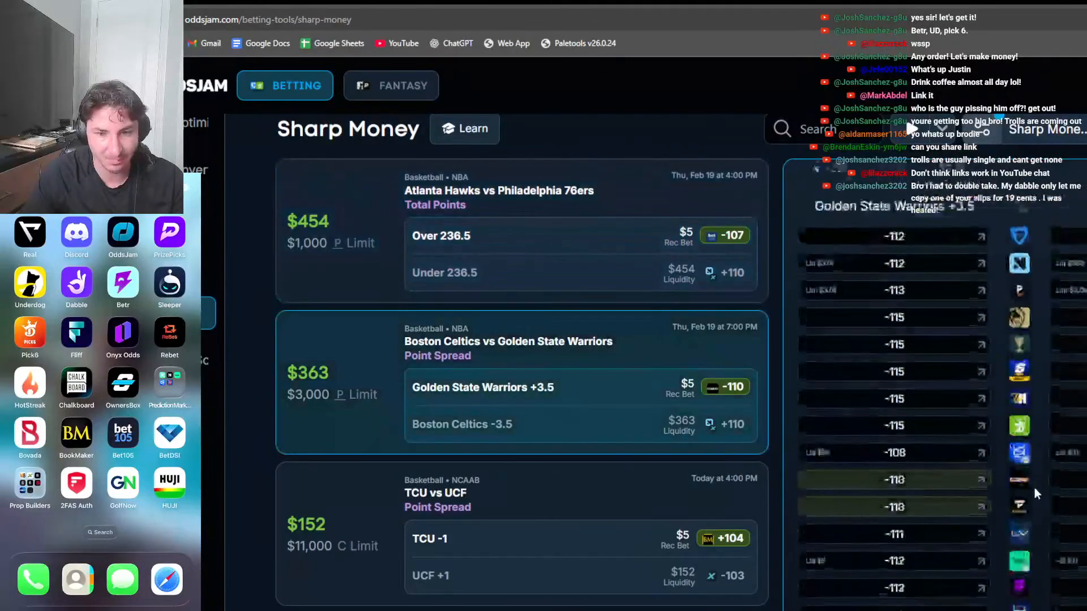
scroll(941, 484, up, 5)
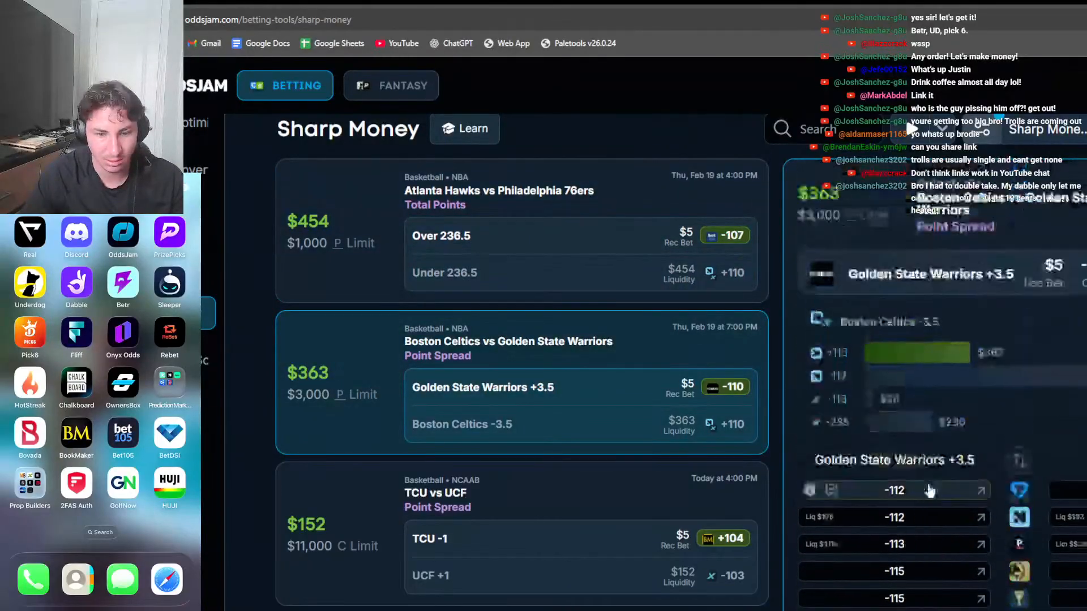
scroll(909, 436, down, 5)
scroll(931, 509, up, 5)
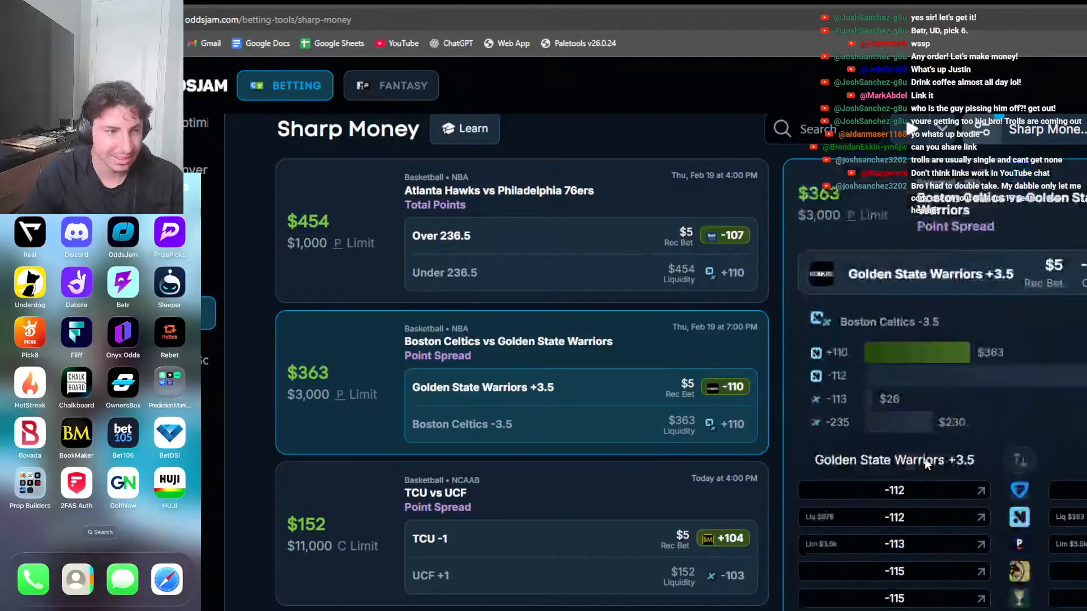
scroll(756, 397, up, 1)
scroll(963, 481, down, 7)
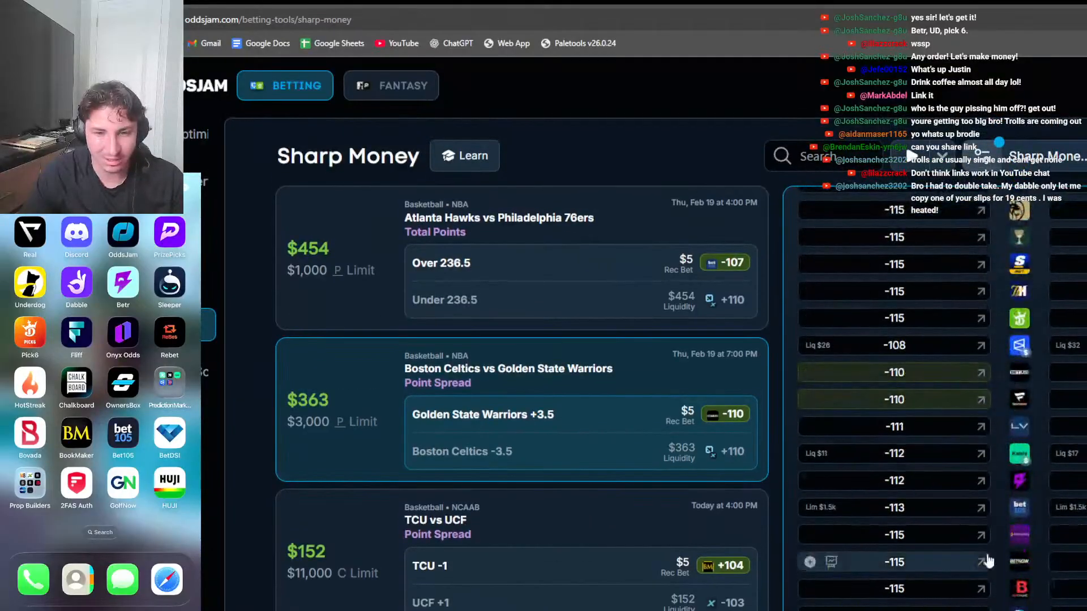
scroll(988, 561, up, 7)
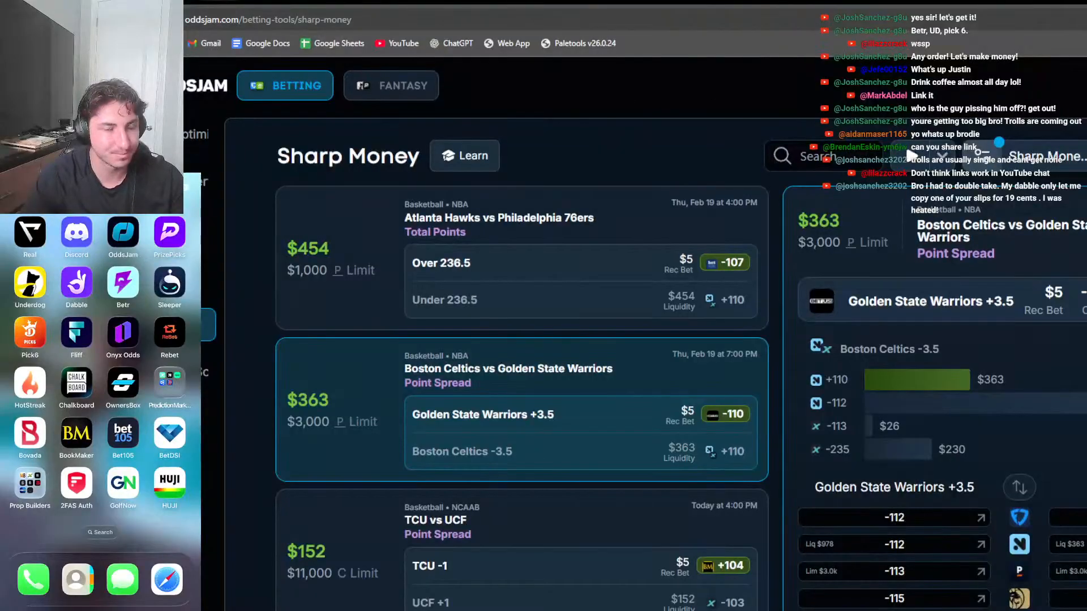
Return to the +EV bets, clear the sportsbook selection, search for "10" and filter to bet105 only
click(207, 278)
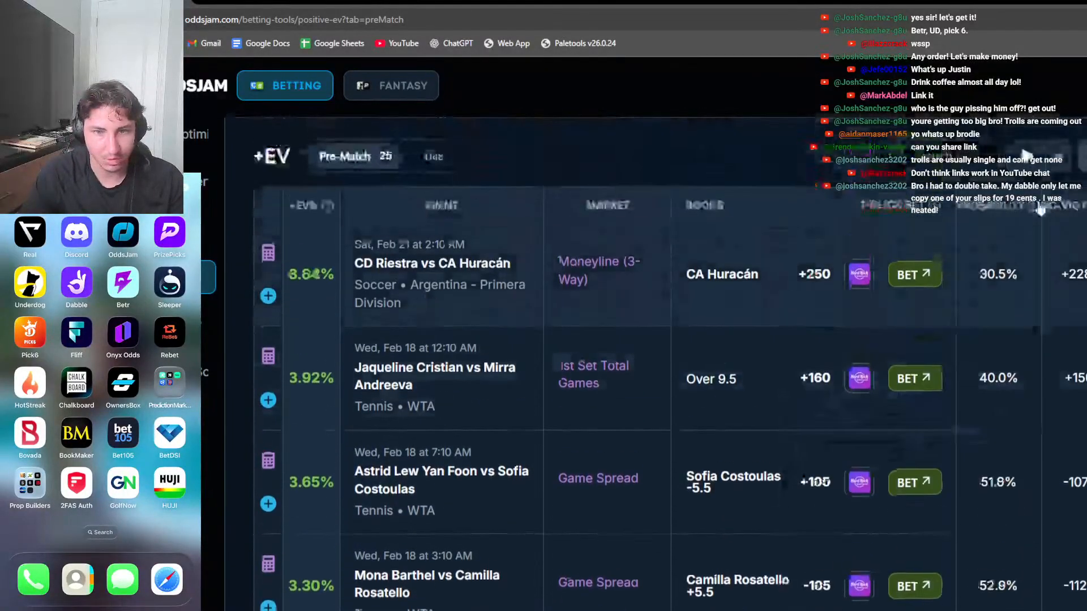
click(1072, 160)
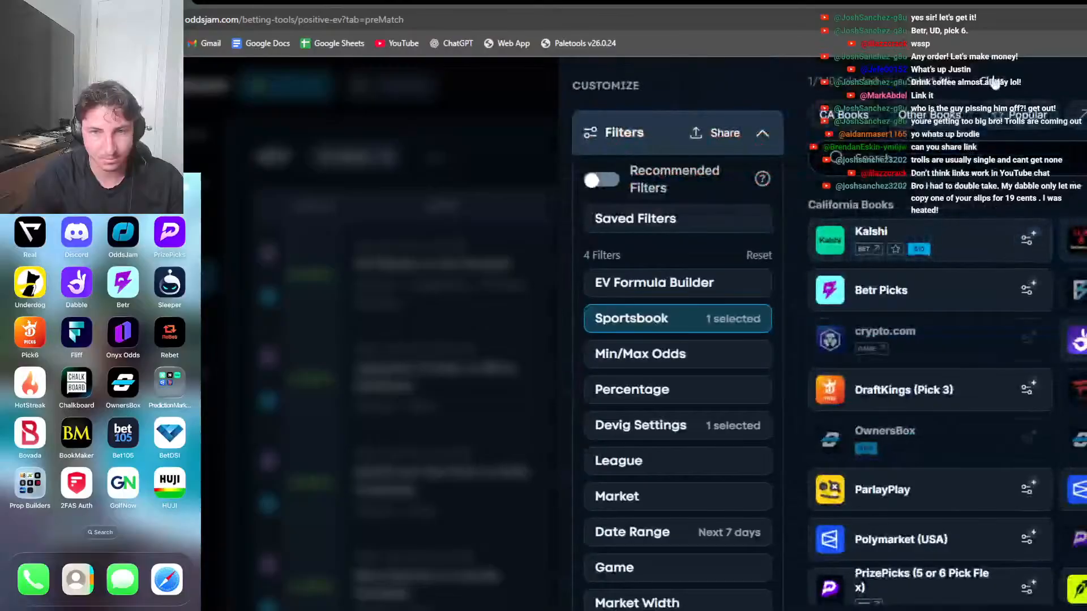
click(963, 154)
text(10)
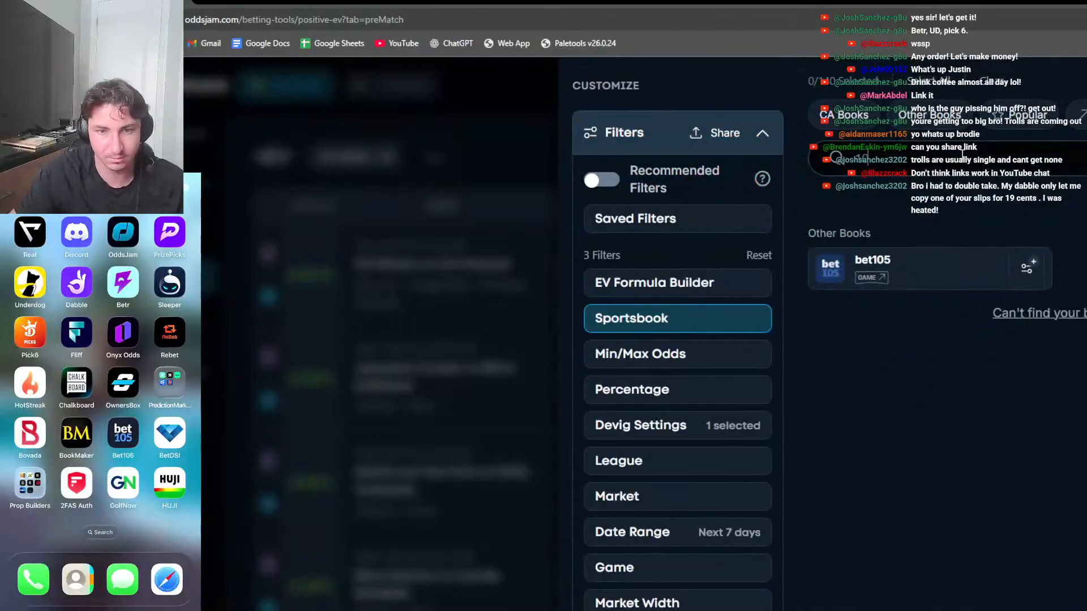
click(958, 282)
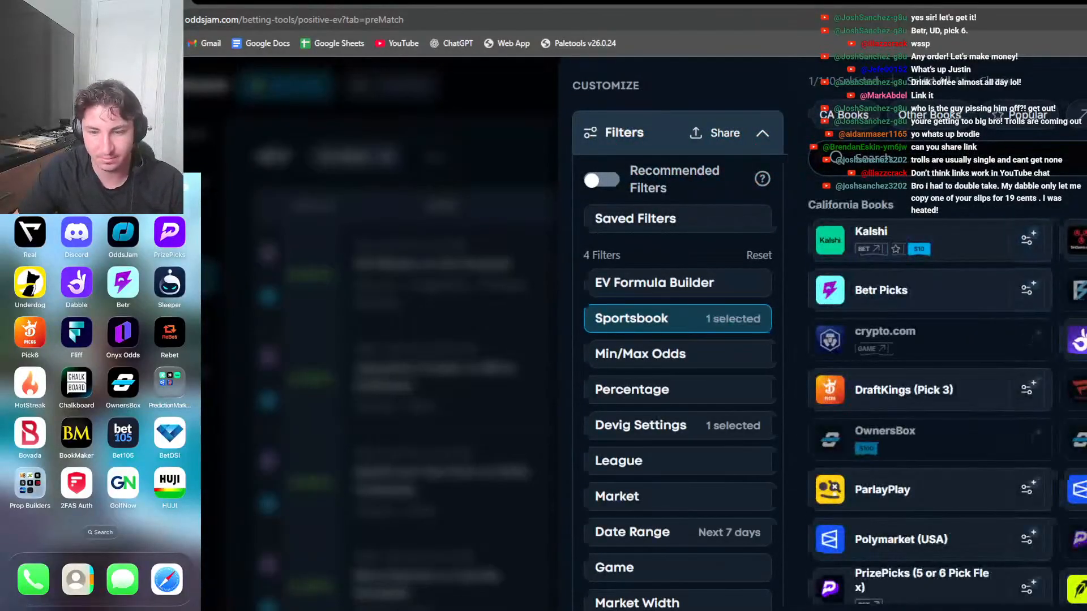
click(509, 311)
Compare the sportsbook odds for the Panserraikos FC +0.5 Asian handicap against Volos New Football Club
scroll(651, 345, down, 1)
click(651, 344)
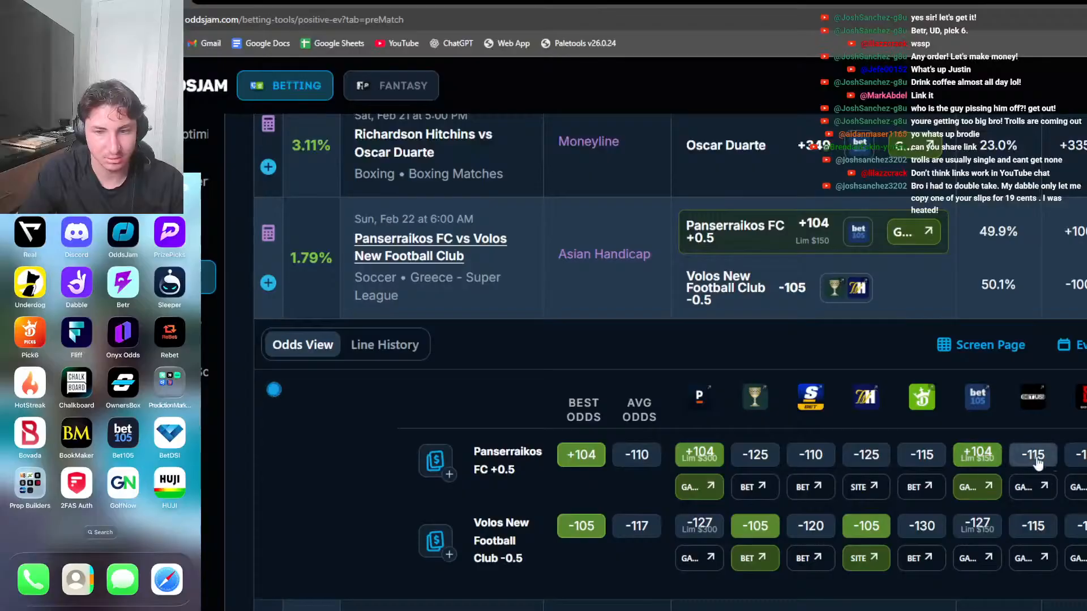
click(638, 279)
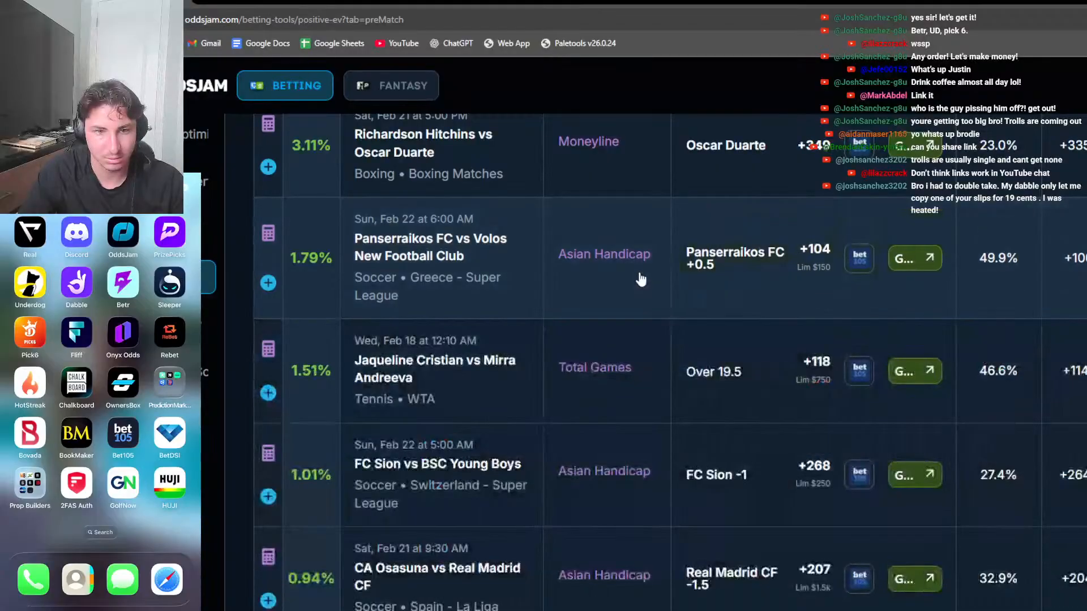
Compare the sportsbook odds for over 19.5 total games in Jaqueline Cristian vs Mirra Andreeva
scroll(660, 299, down, 1)
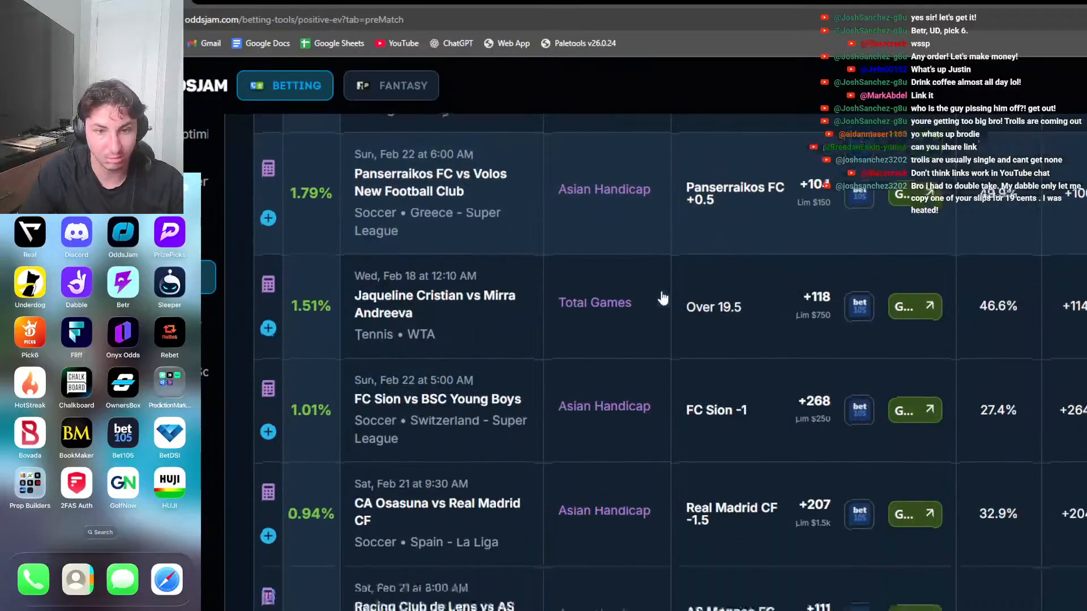
click(662, 299)
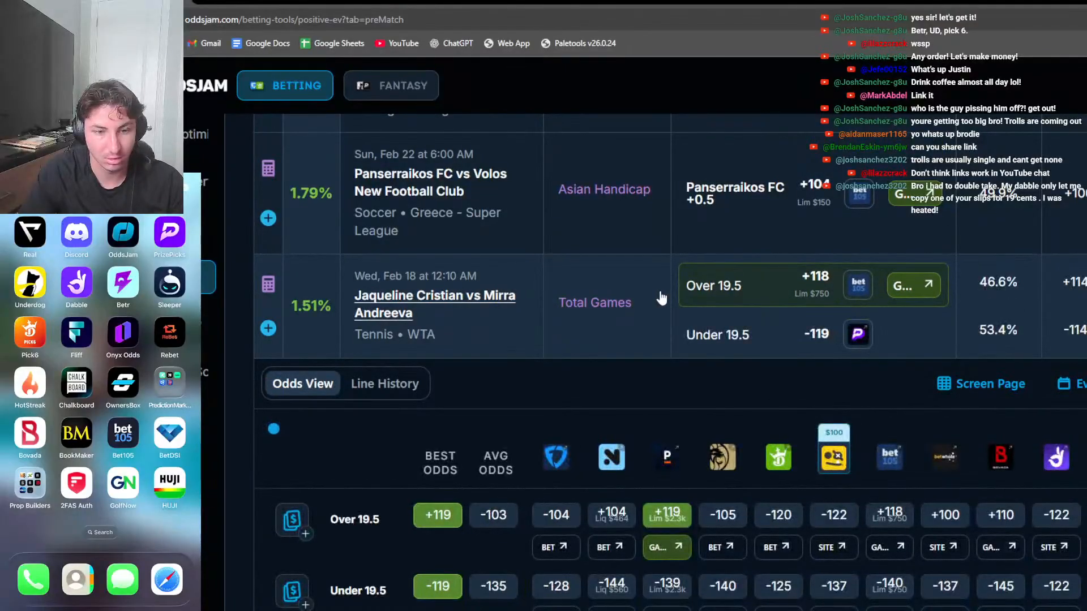
click(661, 299)
Compare the sportsbook odds for the AS Monaco FC +0.5 Asian handicap against Racing Club de Lens
scroll(662, 298, down, 4)
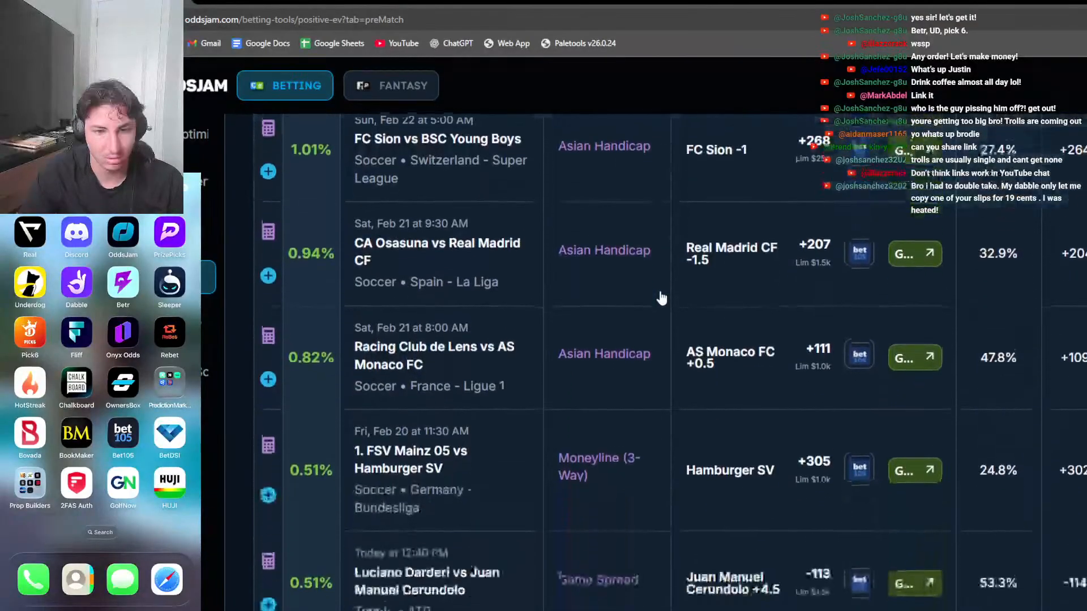
click(661, 299)
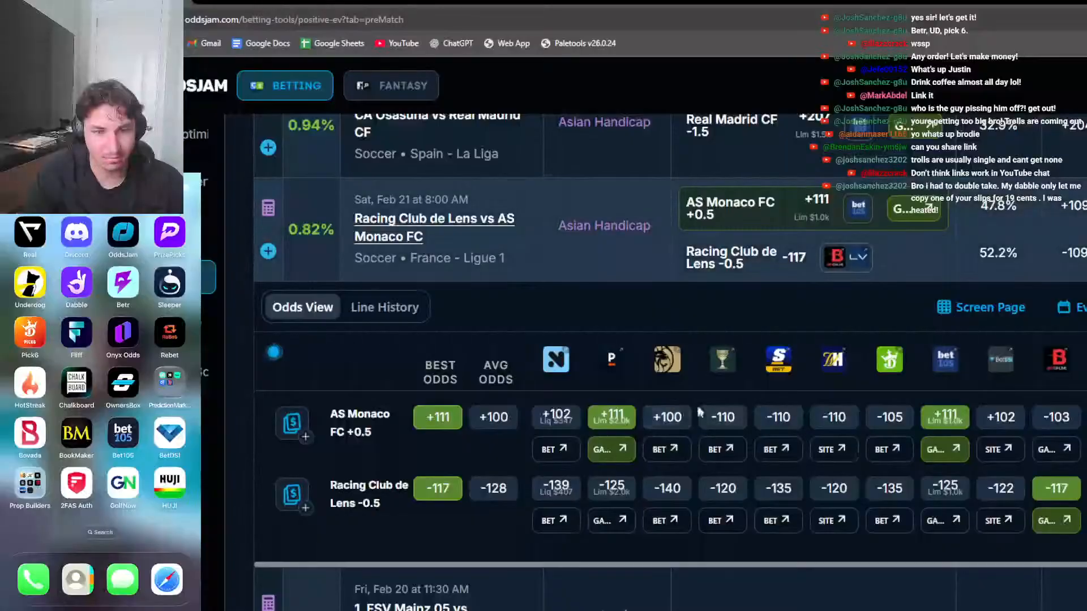
Compare the sportsbook odds for the Juan Manuel Cerundolo +4.5 game spread against Luciano Darderi
click(662, 274)
scroll(665, 274, down, 2)
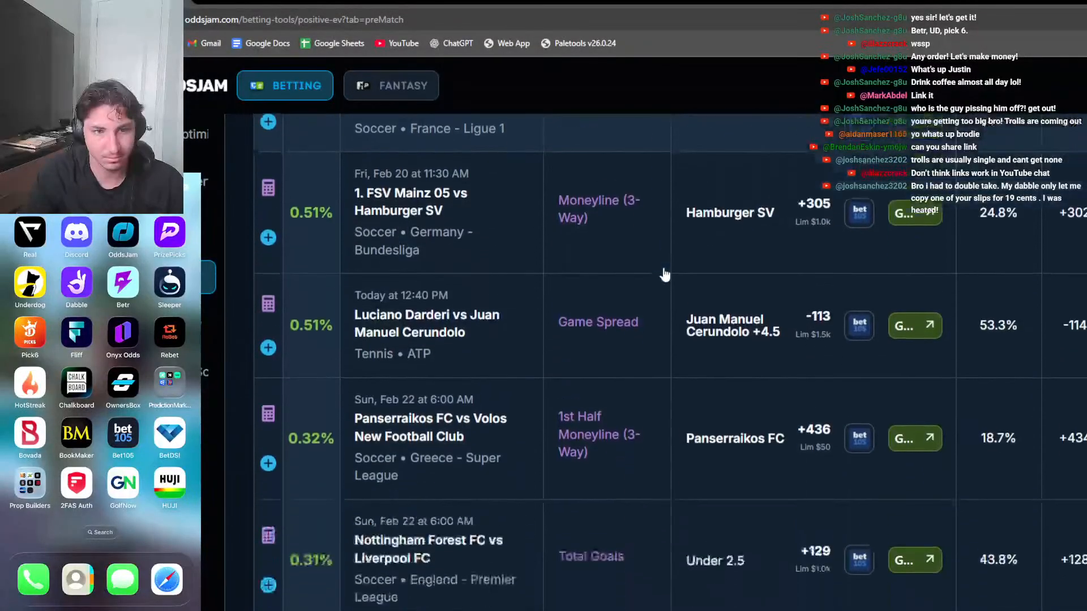
scroll(660, 249, down, 2)
click(648, 226)
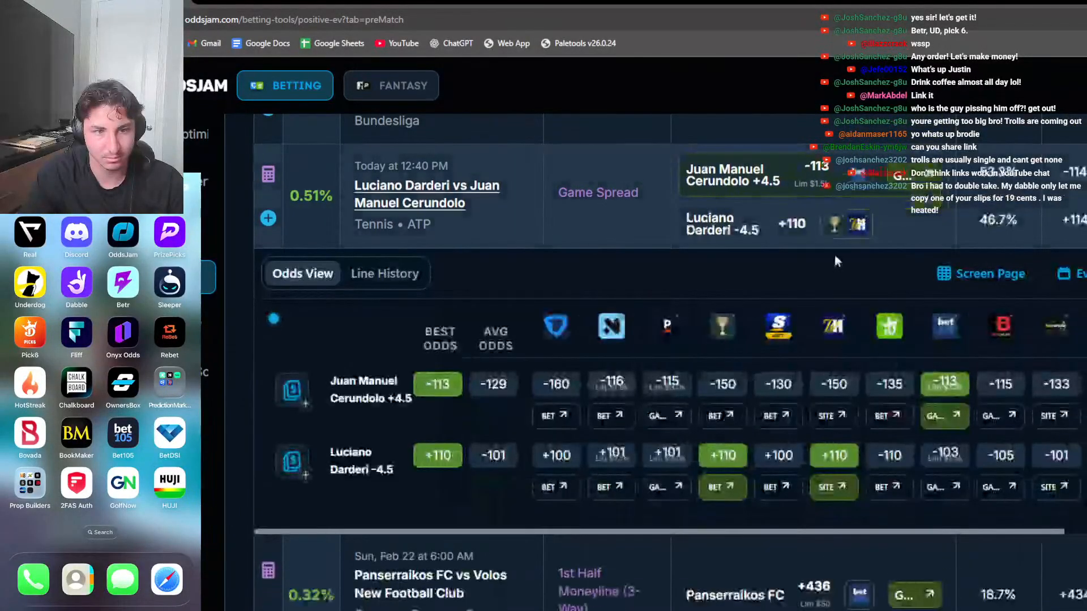
click(683, 280)
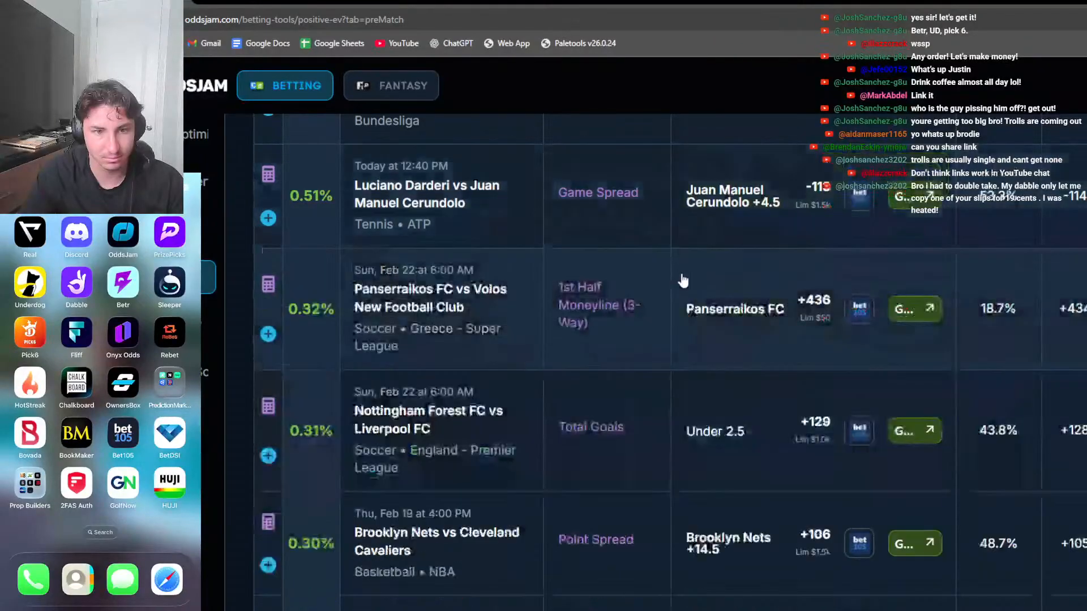
Compare the sportsbook odds for the Brooklyn Nets +14.5 point spread against the Cleveland Cavaliers
scroll(684, 281, down, 3)
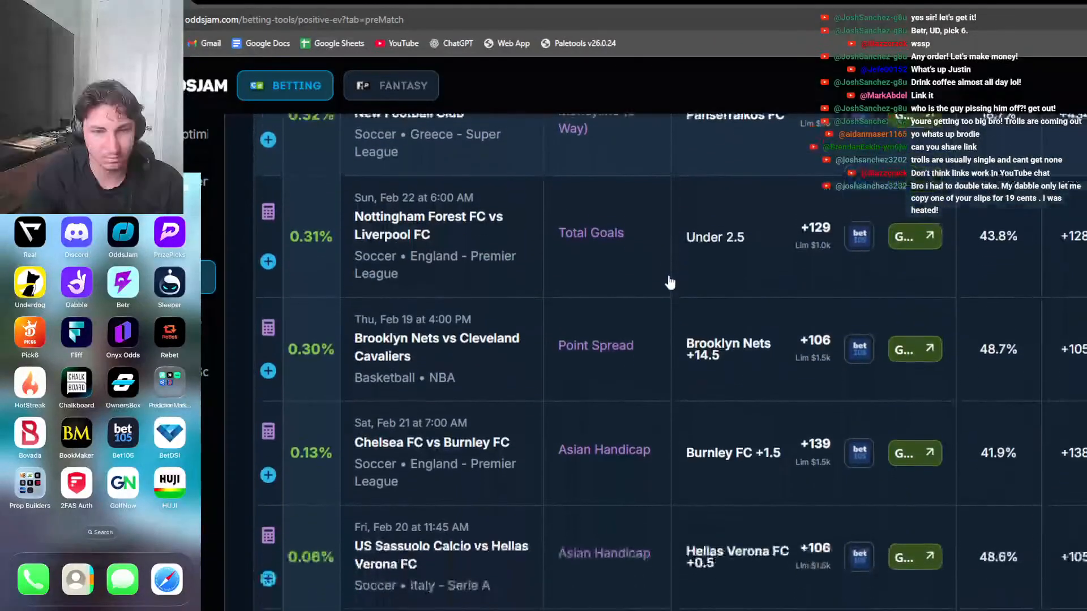
click(656, 320)
scroll(656, 416, down, 3)
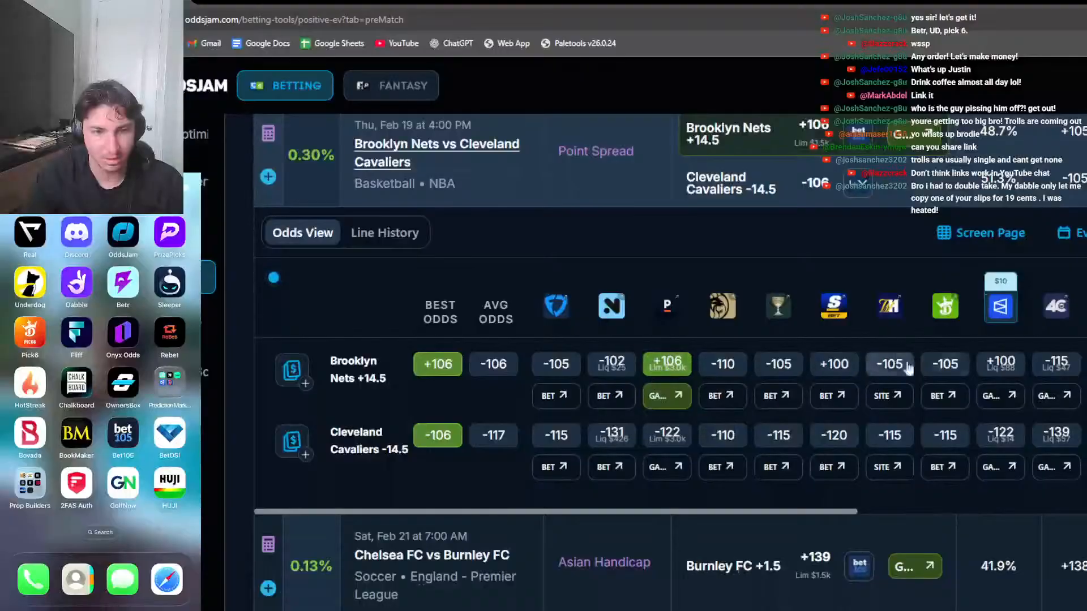
click(648, 178)
Clear the sportsbook selection for the +EV bets and filter to Kalshi only
scroll(721, 287, up, 10)
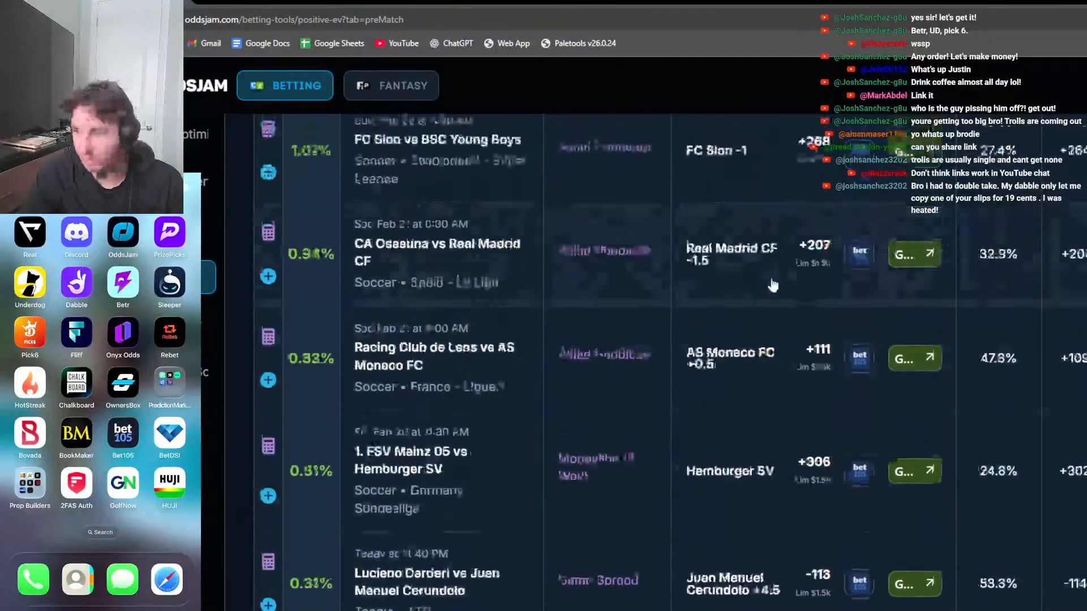
scroll(773, 285, up, 5)
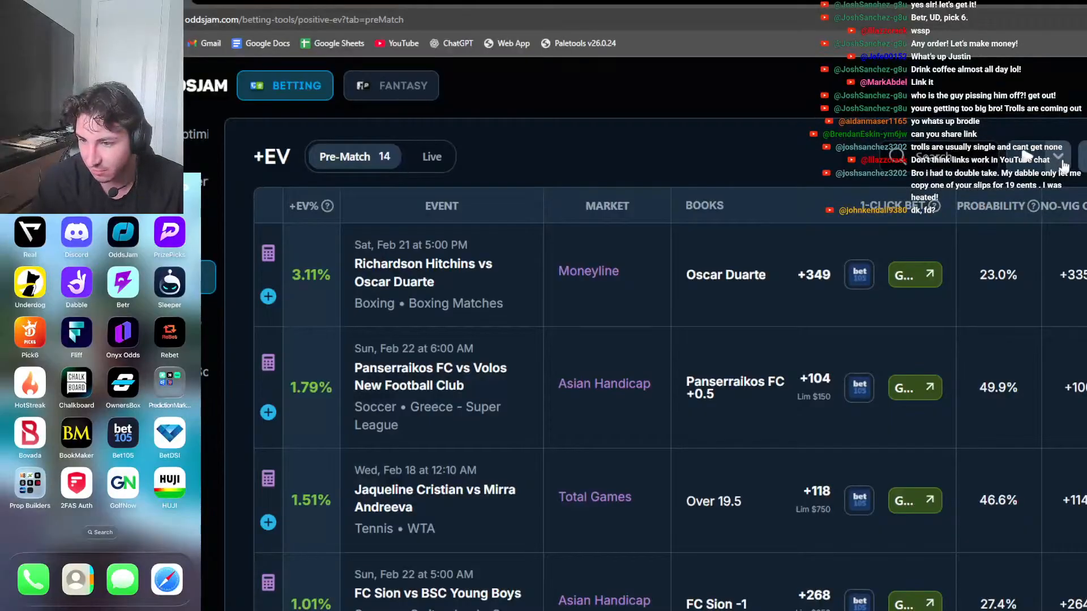
click(1082, 158)
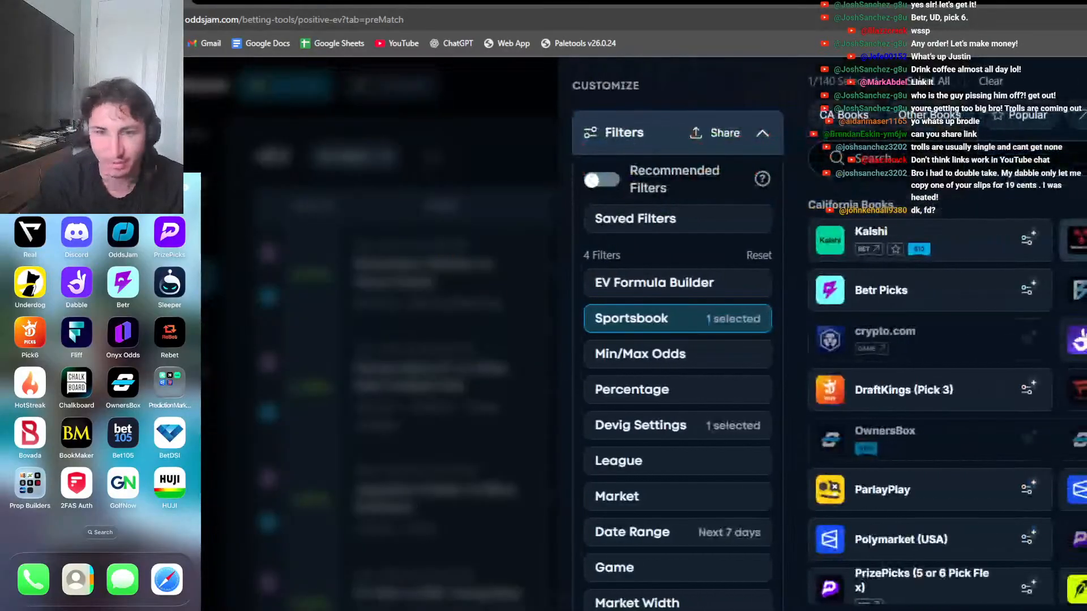
click(991, 86)
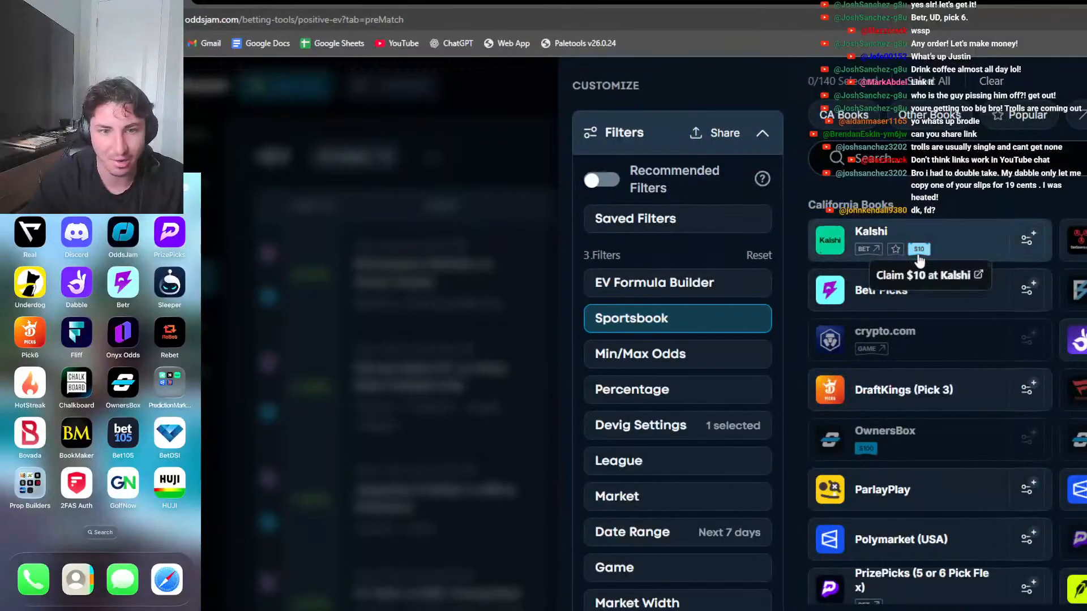
click(966, 245)
click(1076, 608)
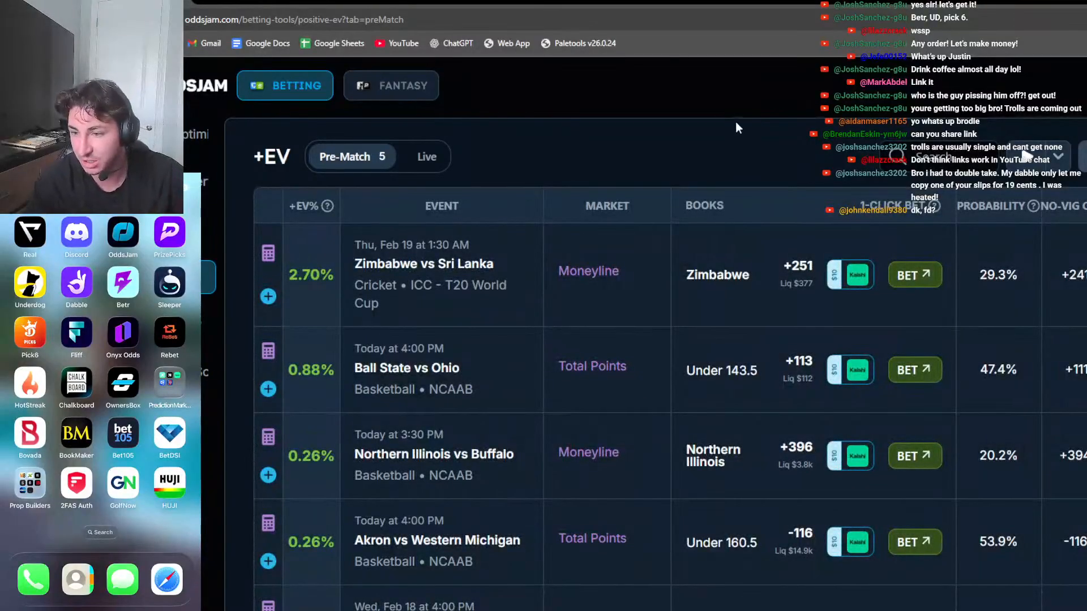
Compare the sportsbook odds for under 143.5 total points in Ball State vs Ohio
scroll(644, 328, down, 1)
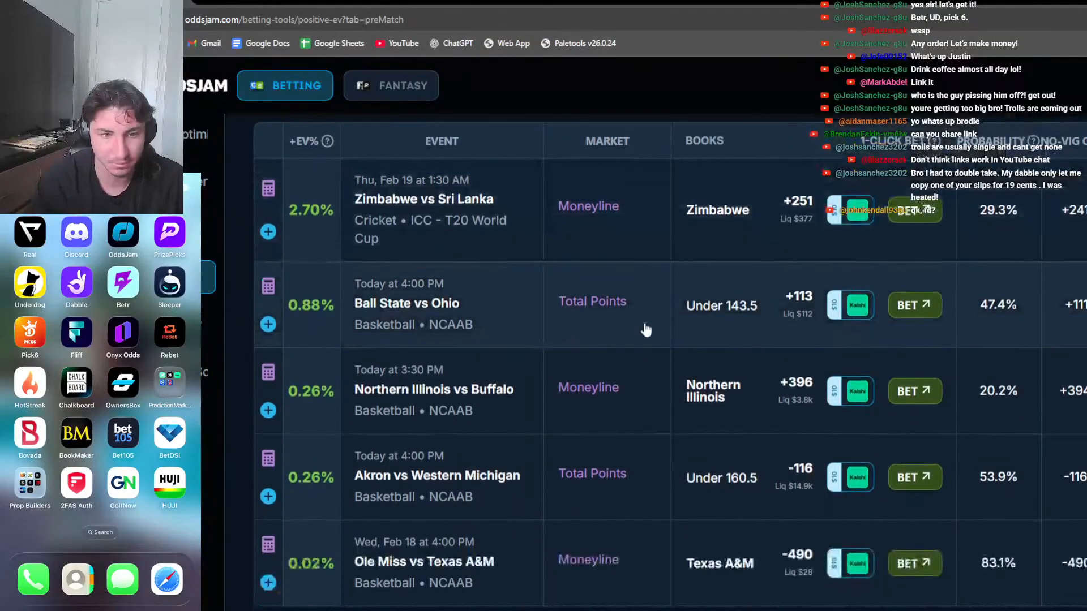
click(646, 330)
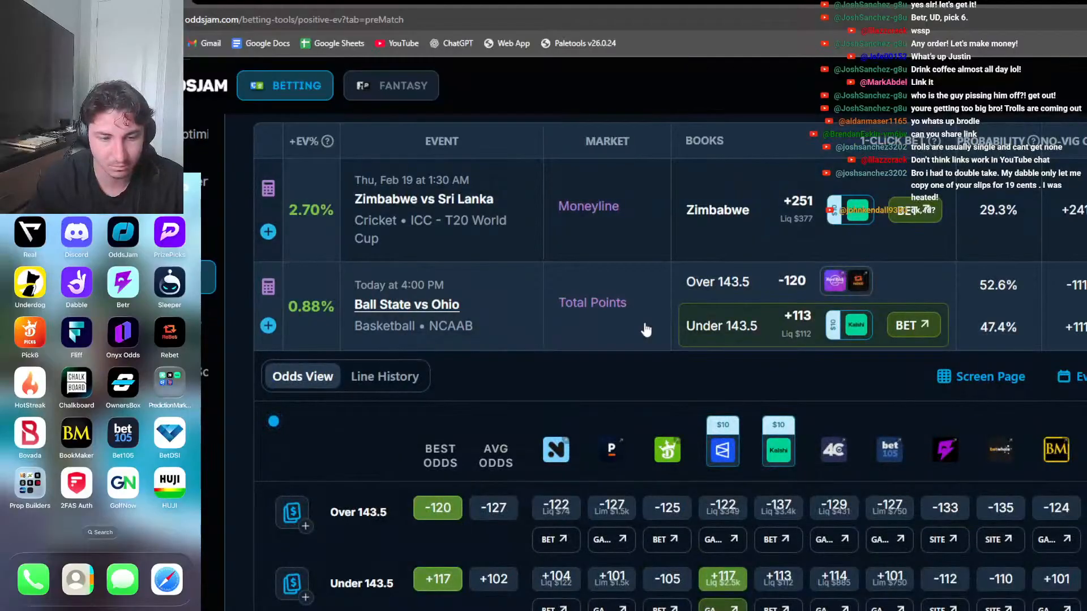
click(645, 329)
Compare the sportsbook odds for under 160.5 total points in Akron vs Western Michigan and look over the Kalshi bet list again
scroll(645, 328, down, 1)
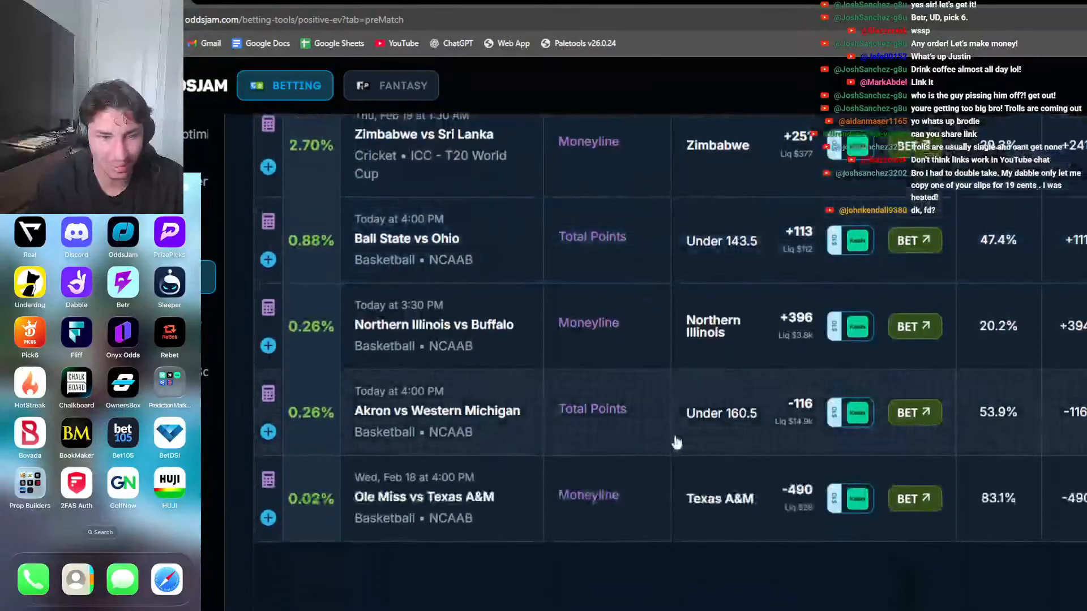
click(675, 441)
scroll(683, 321, down, 1)
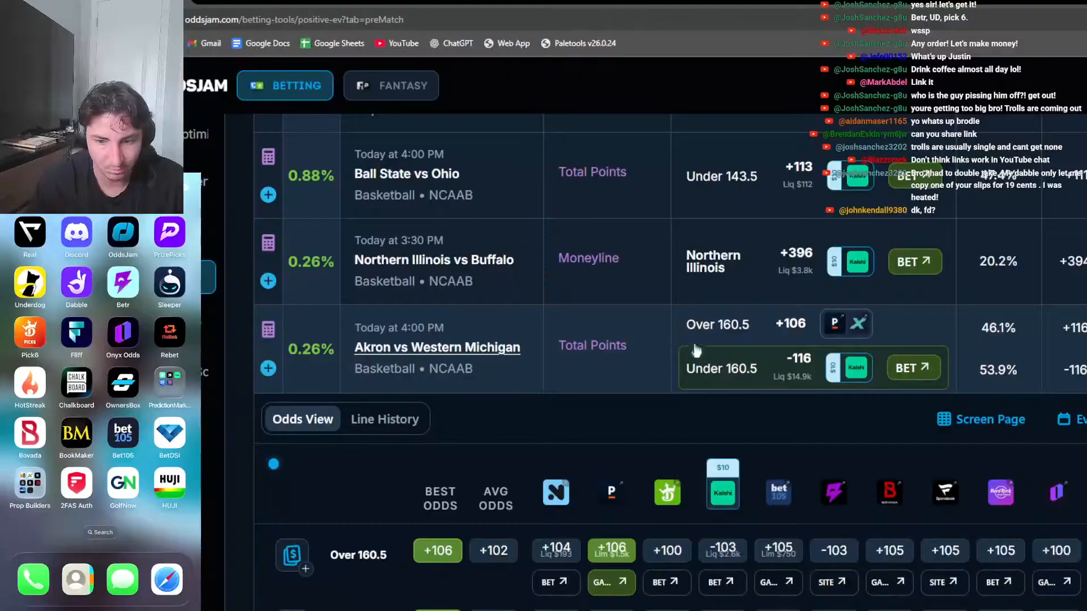
click(621, 369)
scroll(621, 369, up, 3)
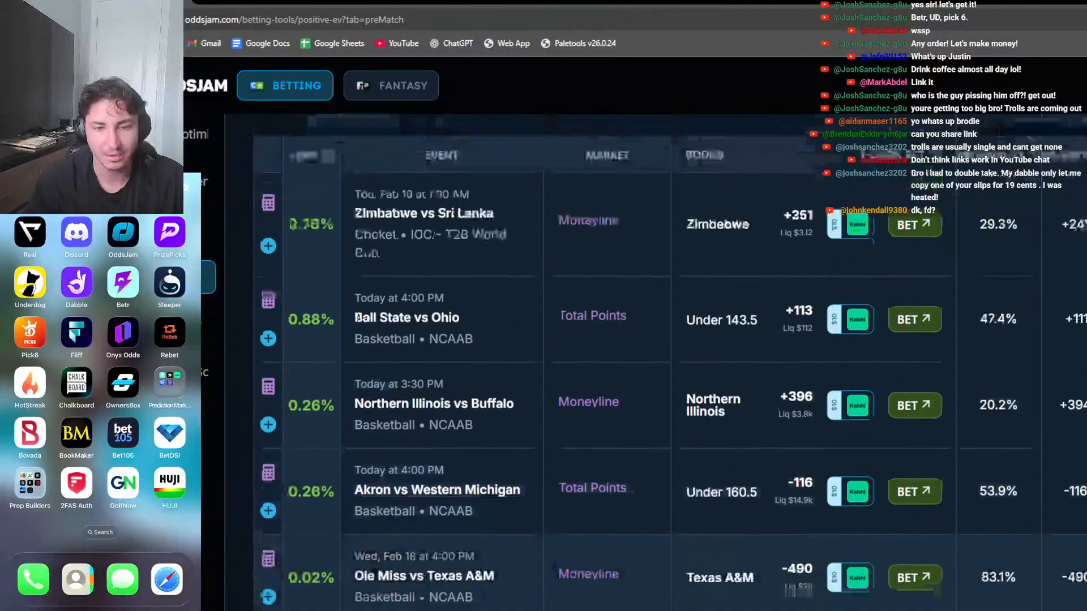
click(1024, 154)
scroll(605, 485, down, 5)
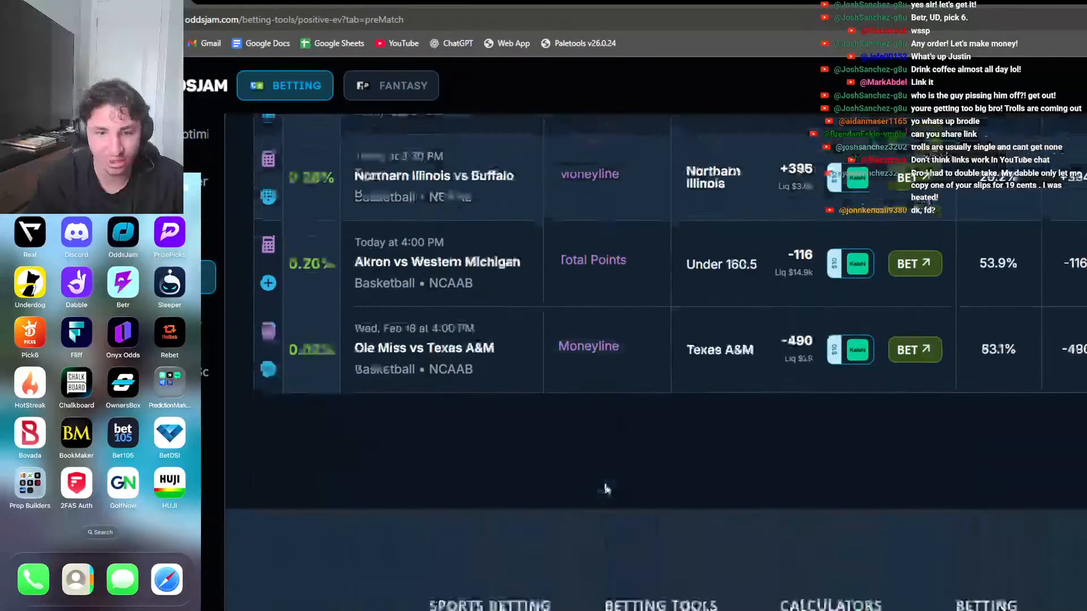
scroll(609, 480, up, 5)
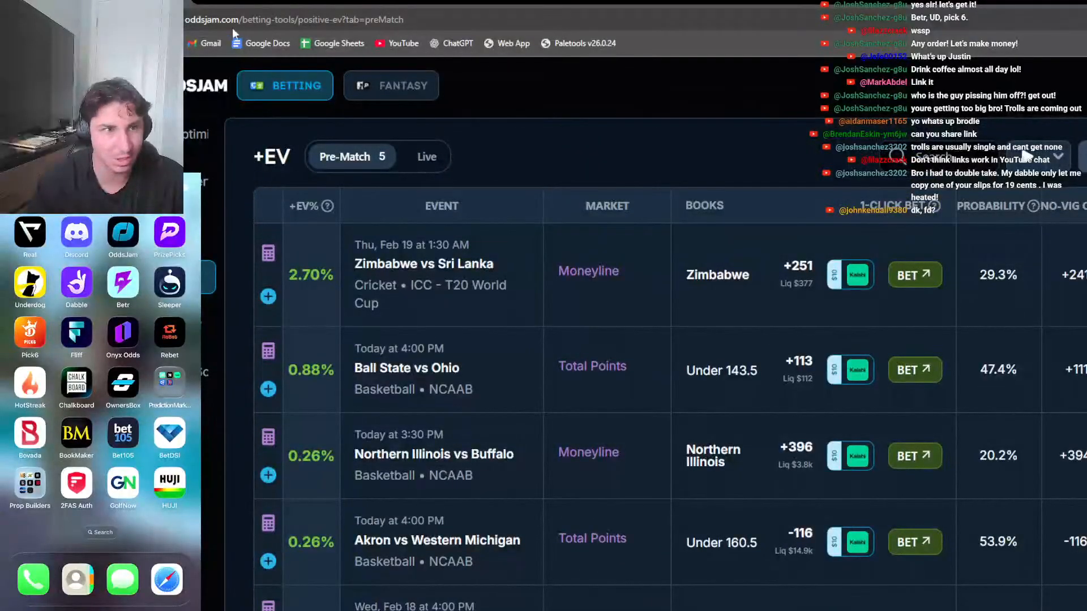
Switch to the Sharp Money tool, clear its sportsbook selection, search for "draft" and select DraftKings
click(176, 4)
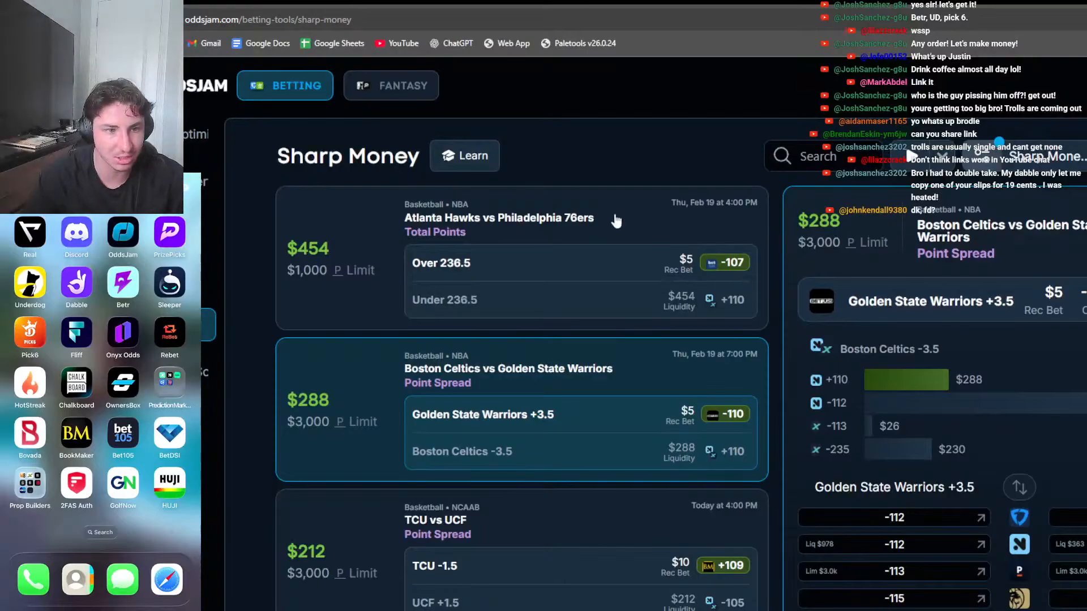
click(717, 196)
click(989, 156)
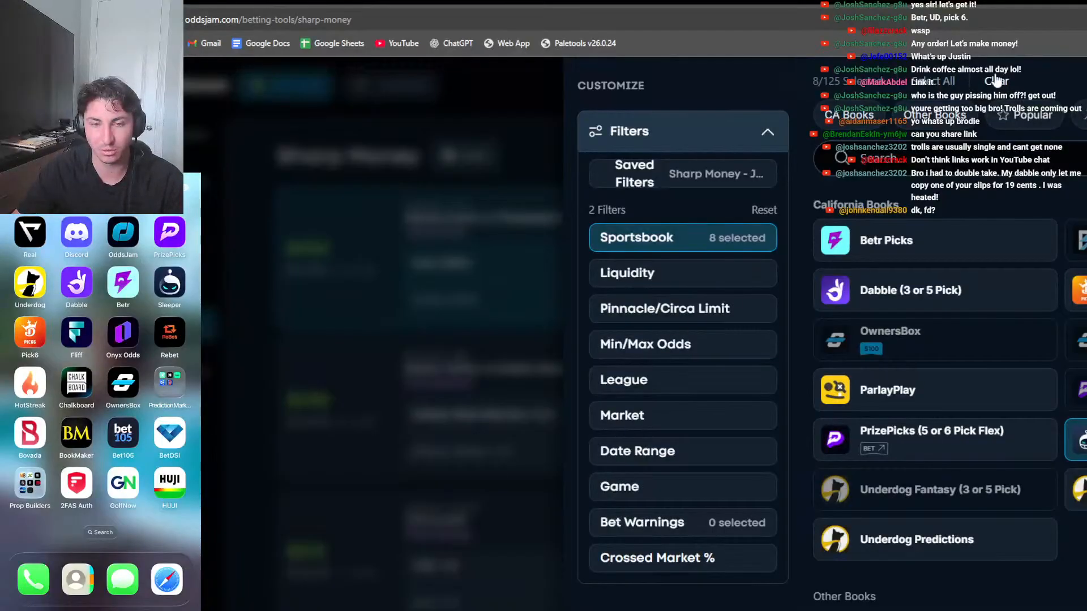
click(996, 81)
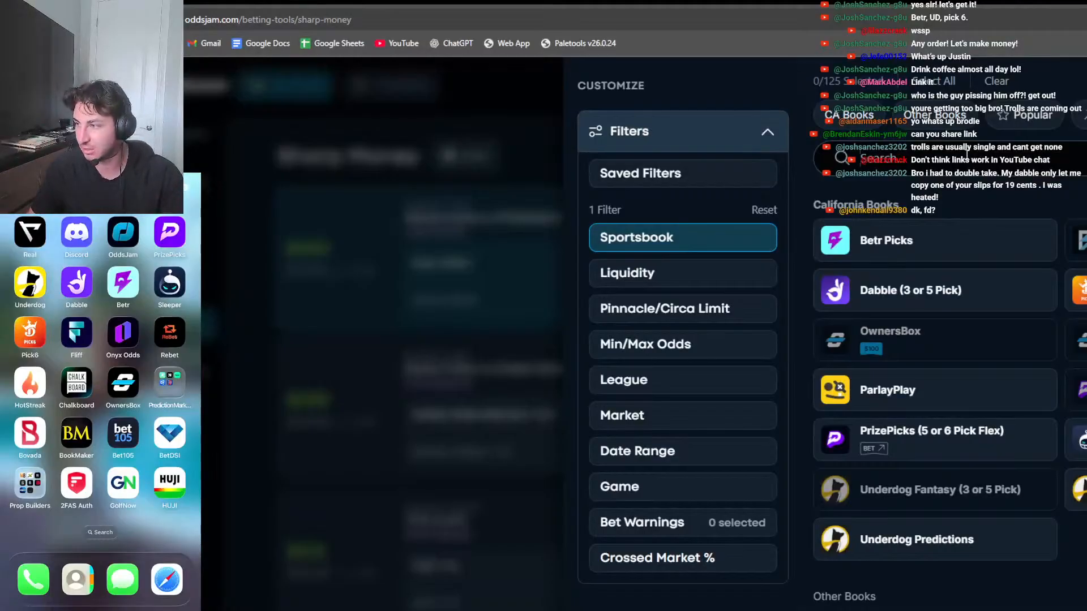
click(968, 157)
text(draft)
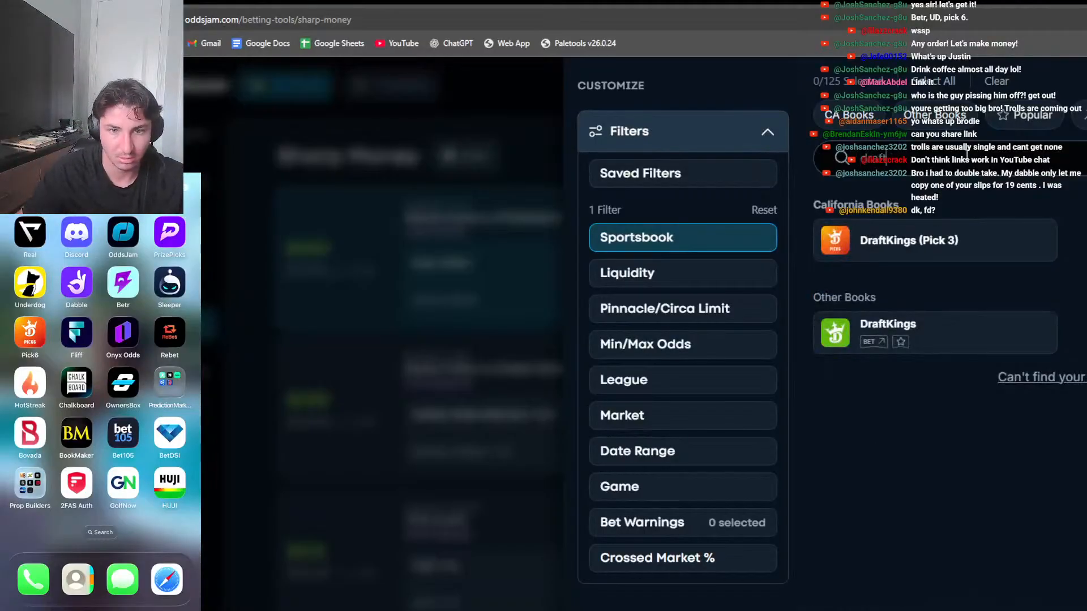
click(894, 334)
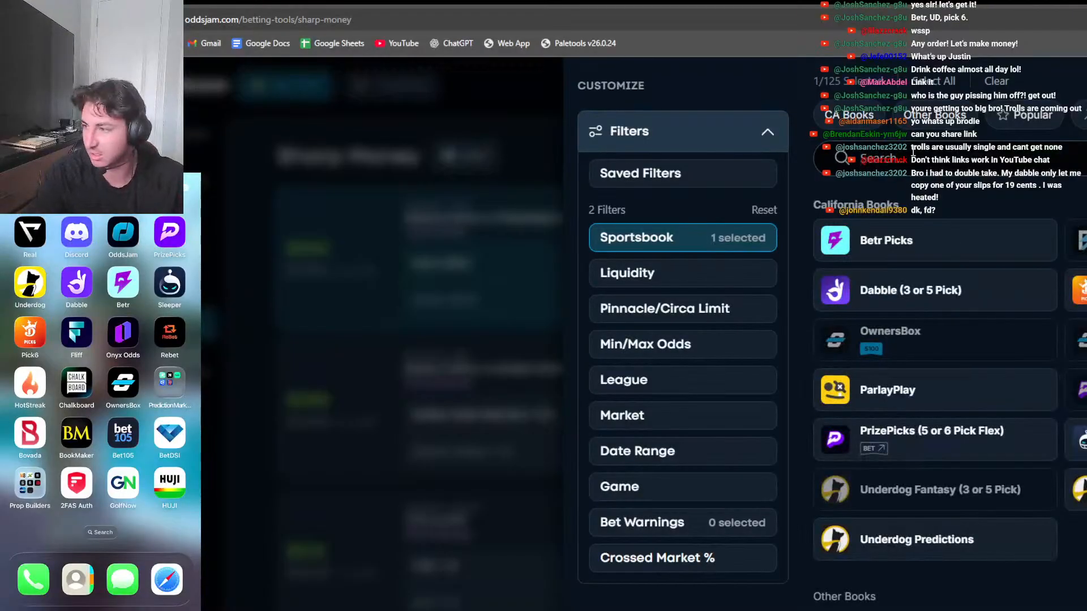
Search the sportsbooks for "fan", add FanDuel to the selection and return to the Sharp Money bets
click(913, 153)
text(fan)
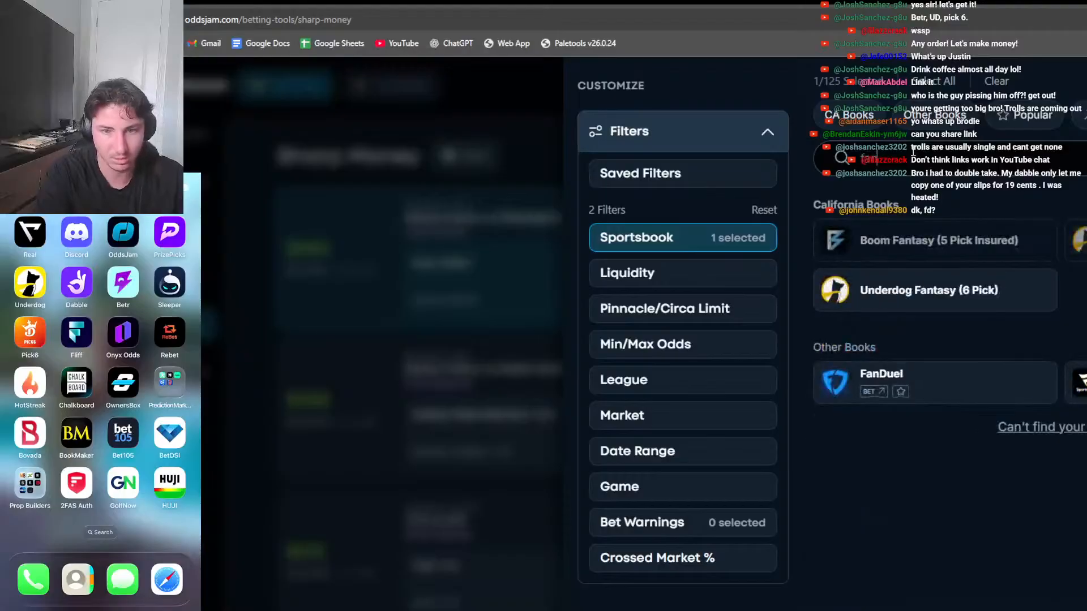
click(995, 385)
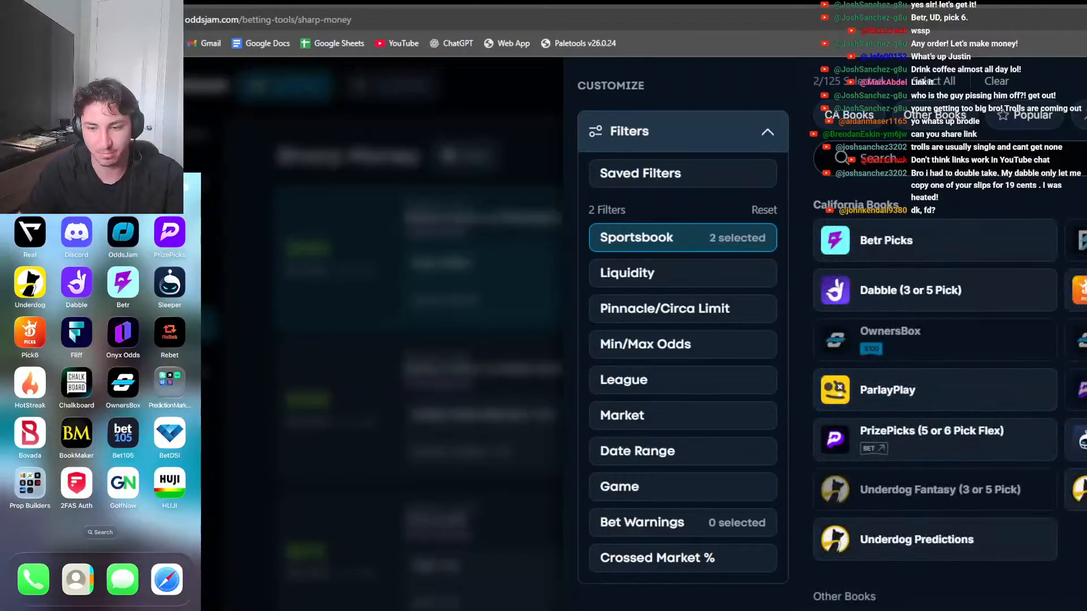
key(Escape)
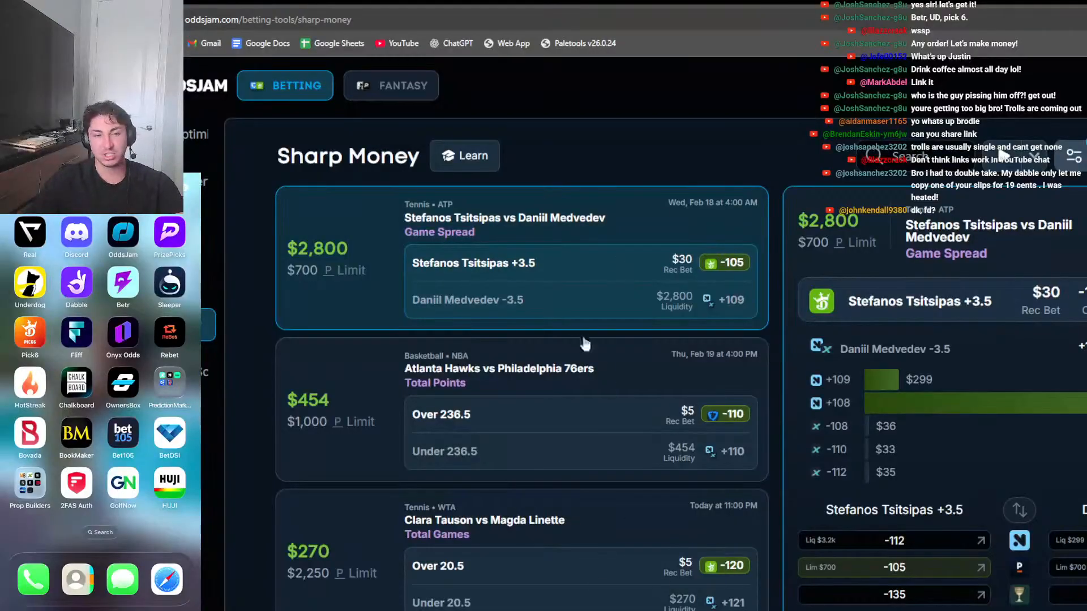
Browse the Sharp Money bets and compare the sportsbook odds for over 236.5 total points in Atlanta Hawks vs Philadelphia 76ers
scroll(1001, 513, down, 5)
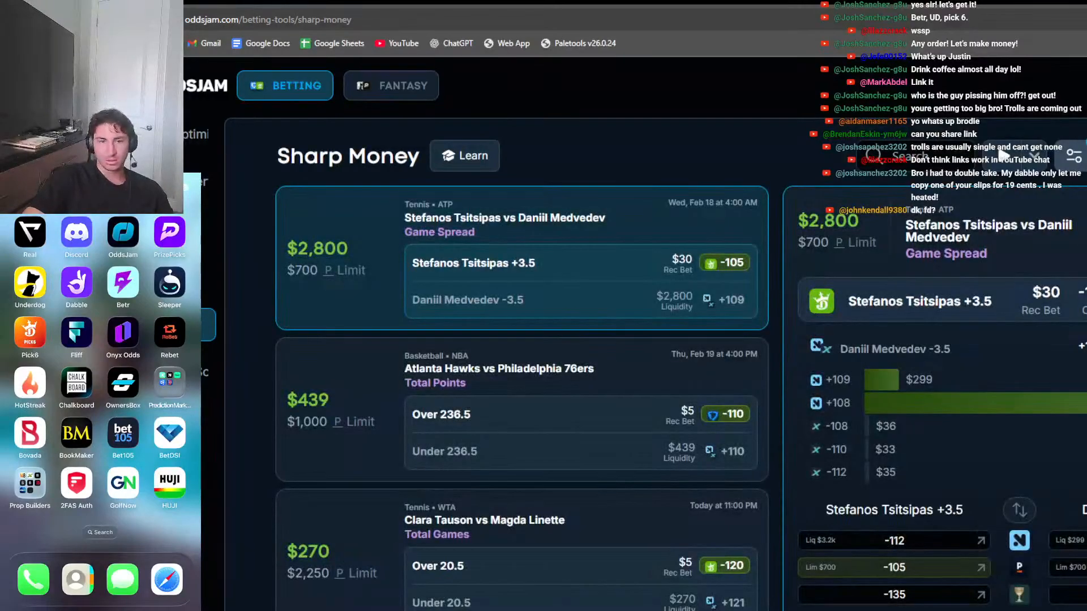
scroll(675, 395, down, 5)
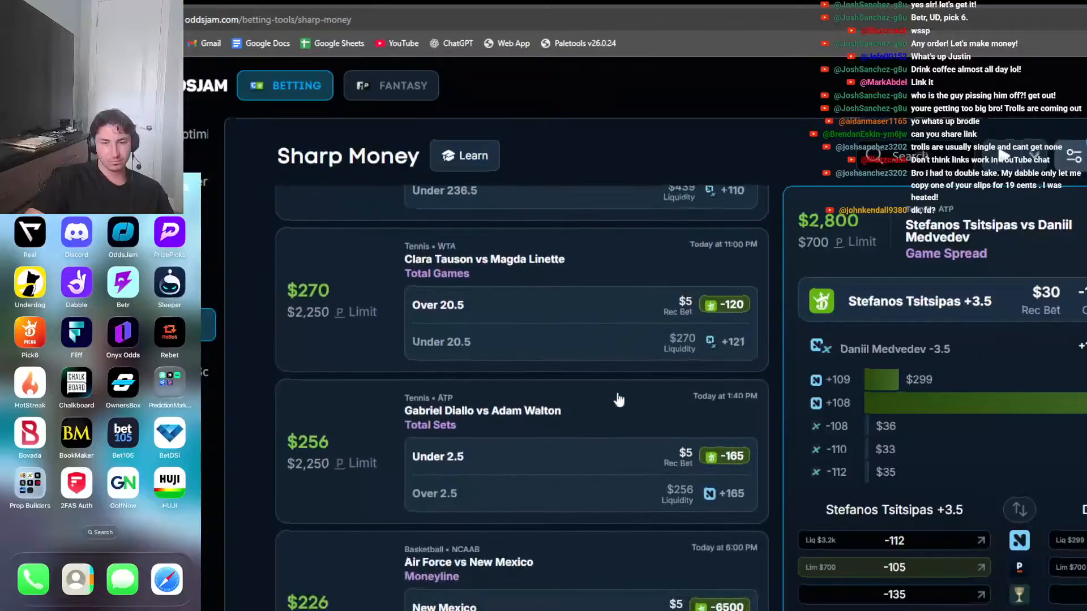
scroll(620, 403, up, 5)
click(626, 383)
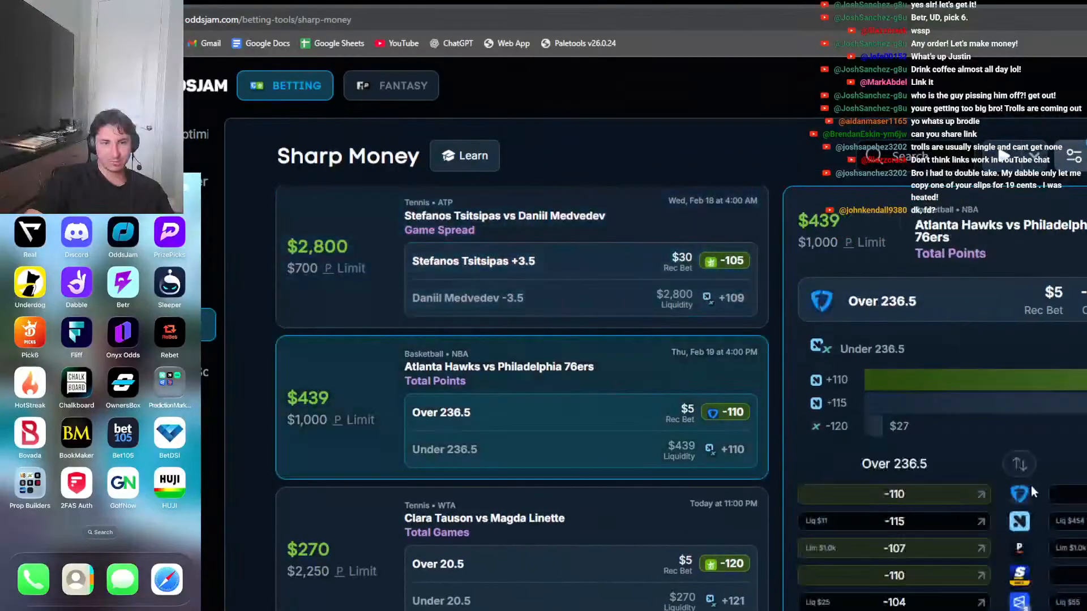
scroll(1032, 486, down, 4)
scroll(940, 504, down, 1)
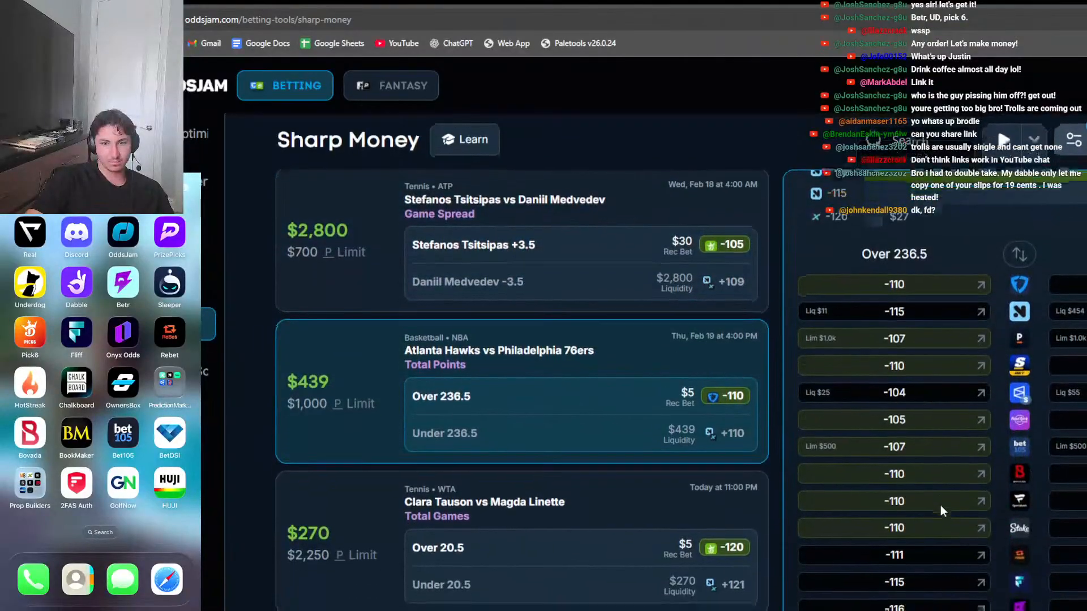
scroll(939, 505, up, 5)
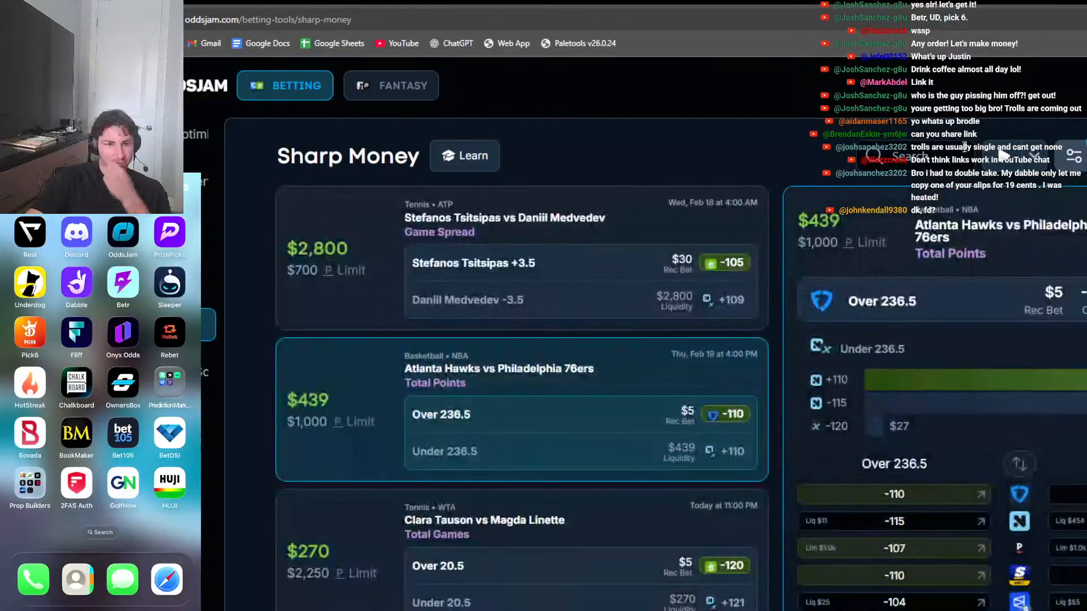
Compare the sportsbook odds for the Stefanos Tsitsipas +3.5 game spread against Daniil Medvedev
click(670, 220)
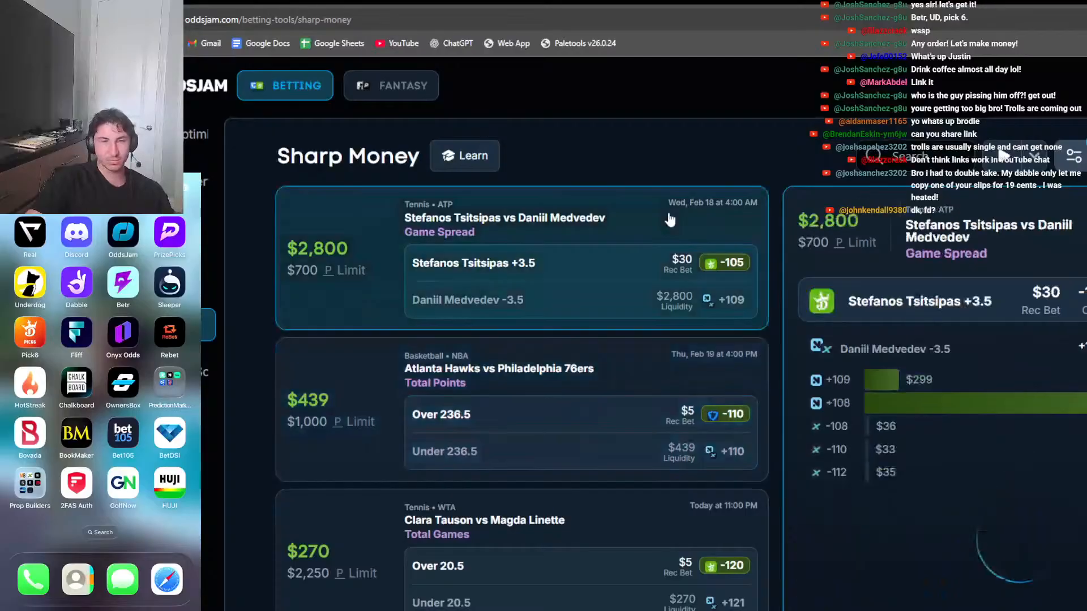
scroll(955, 468, down, 3)
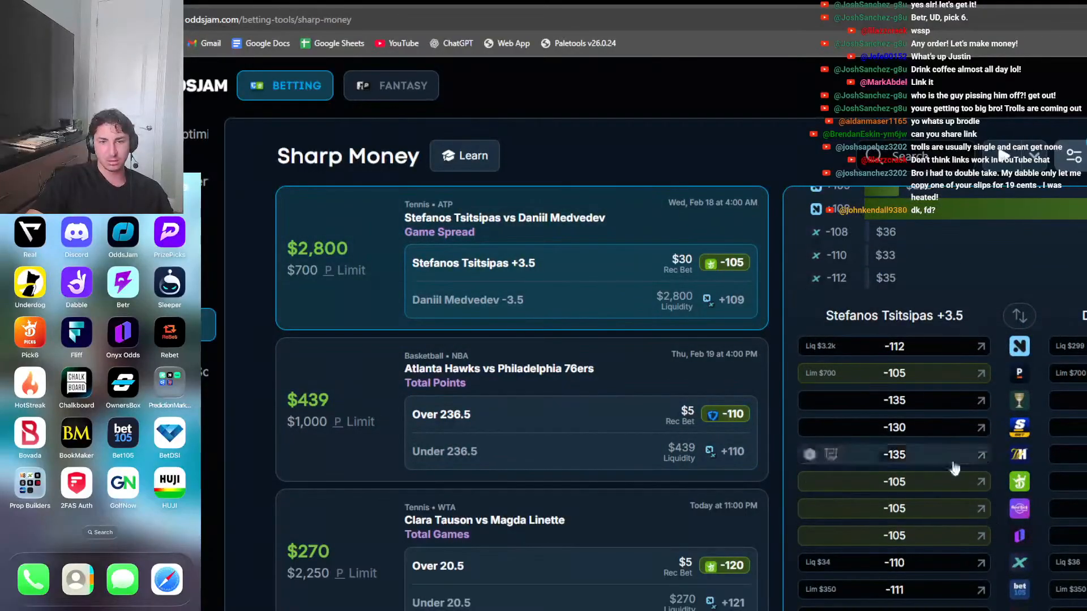
scroll(955, 467, up, 3)
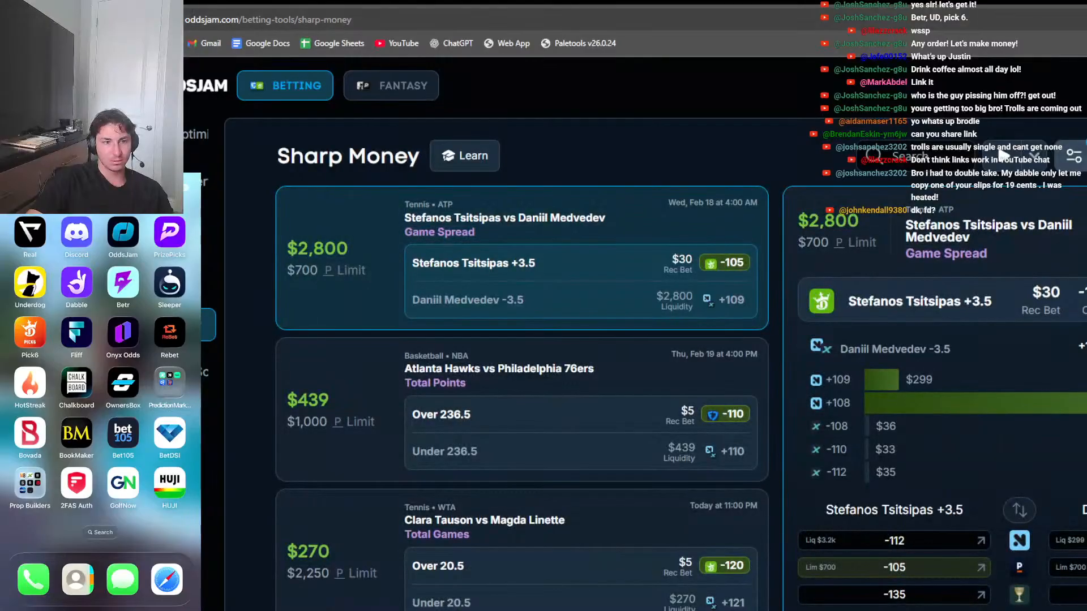
Switch to the Arbitrage tool, review its saved filters and sportsbook selection, and return to the pre-match arbitrage bets
click(315, 6)
click(1084, 156)
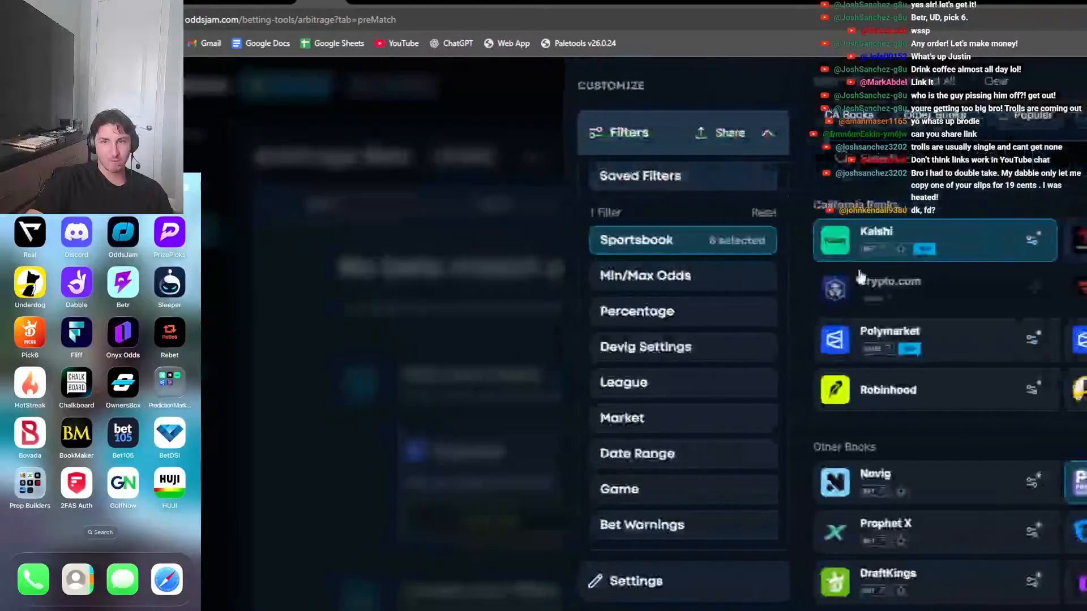
click(715, 182)
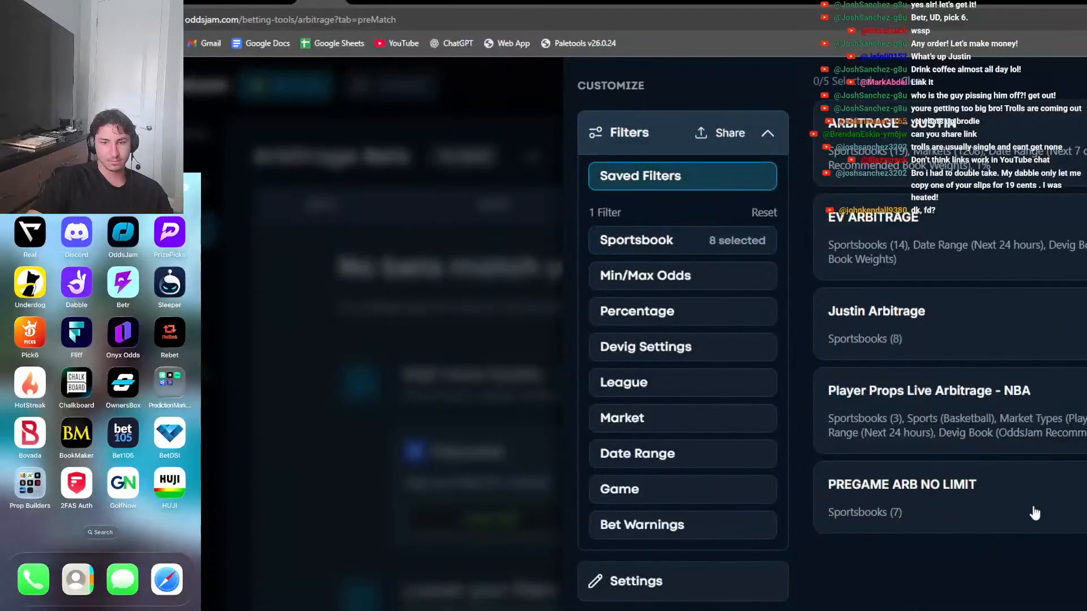
click(704, 236)
scroll(1031, 417, down, 5)
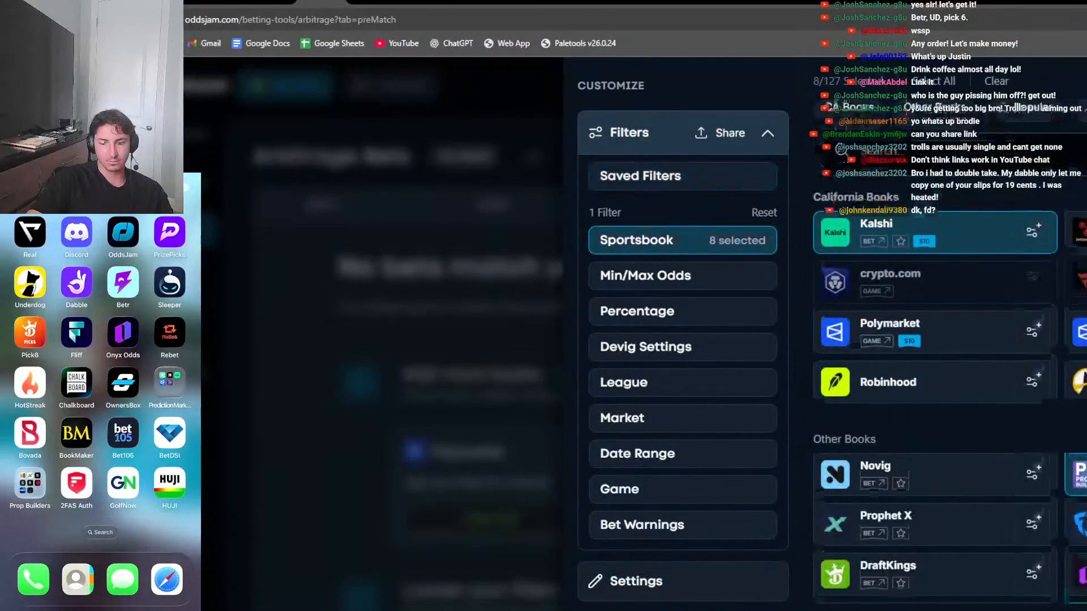
key(Escape)
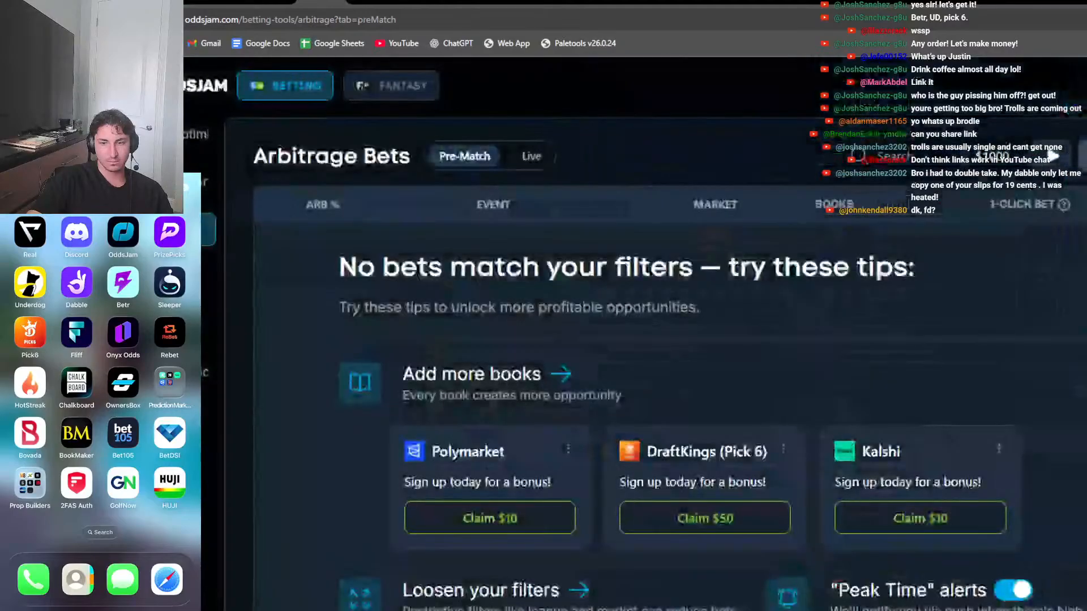
Switch to the fantasy odds, refresh them and display the Sleeper player props
click(271, 3)
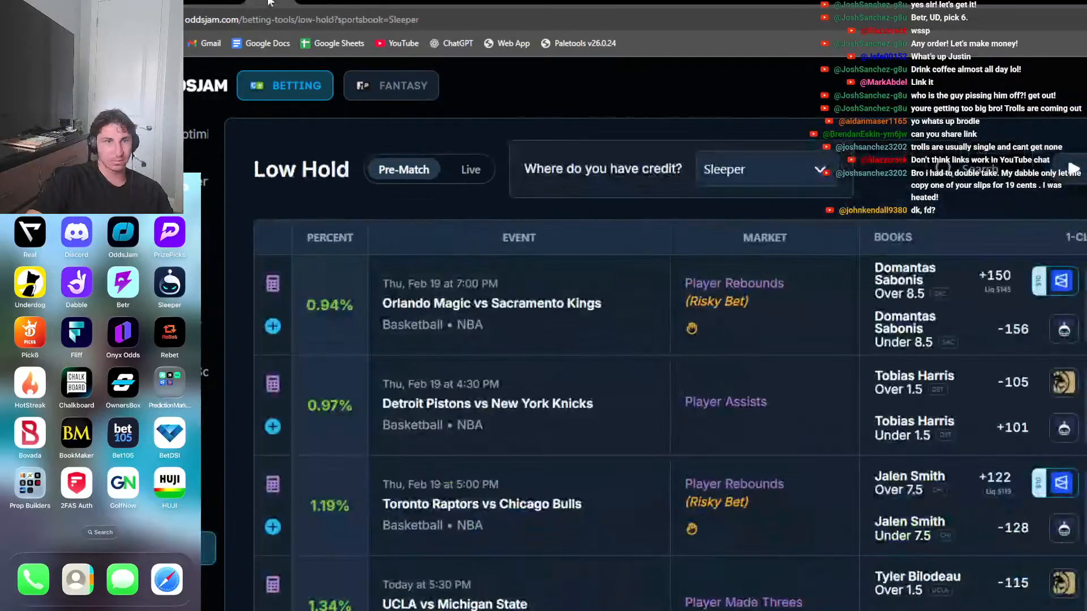
click(221, 2)
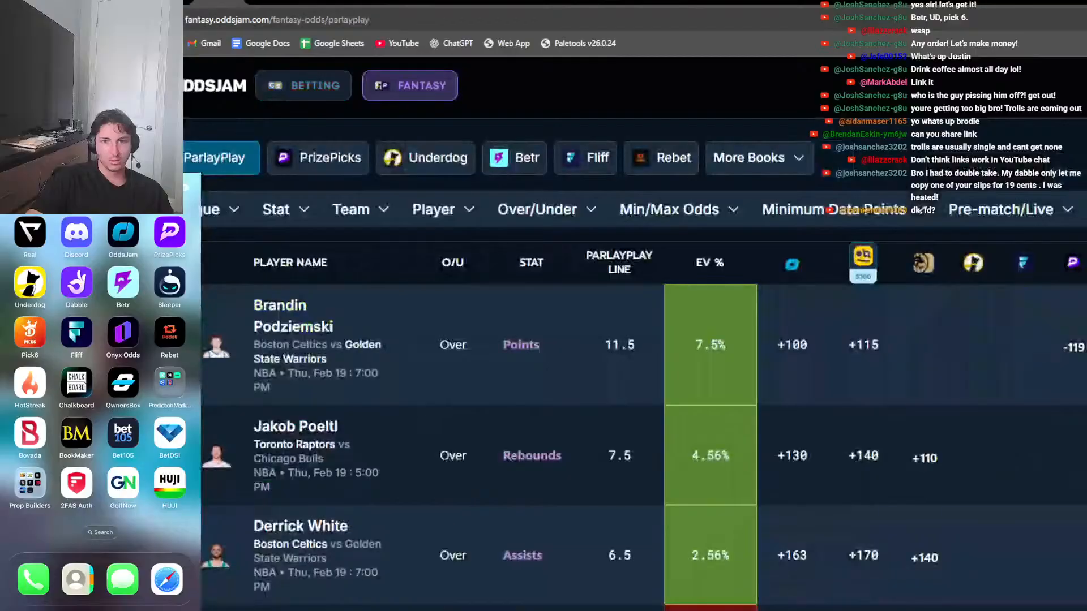
click(133, 20)
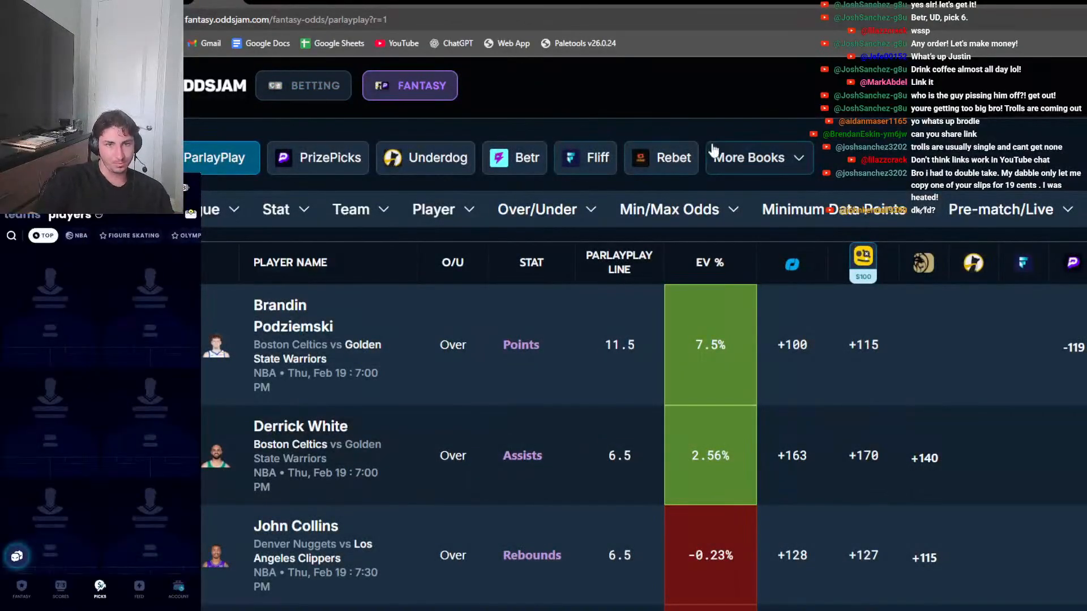
click(731, 157)
click(929, 589)
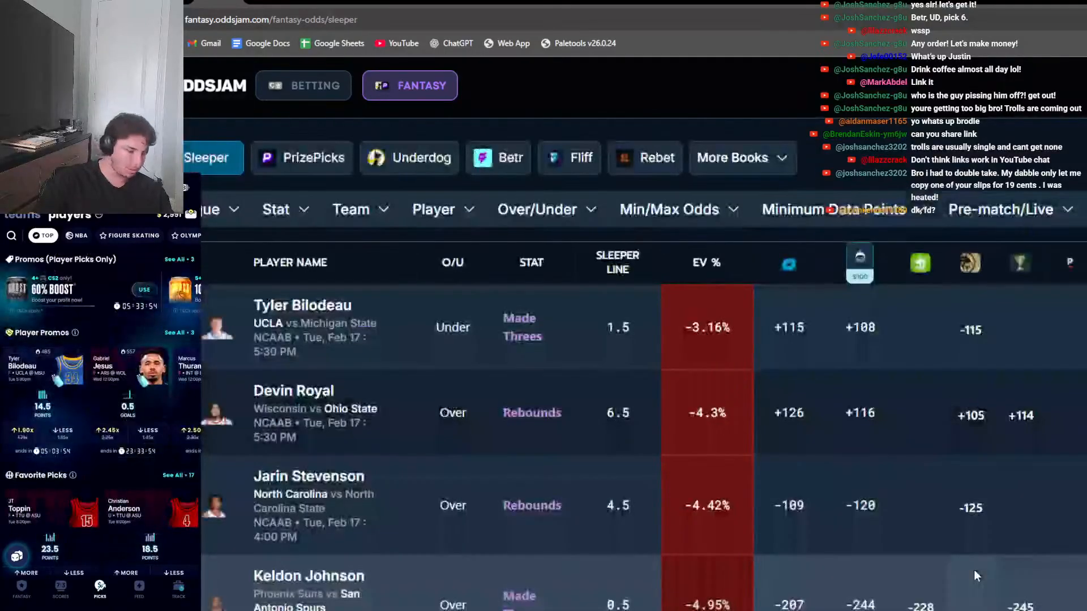
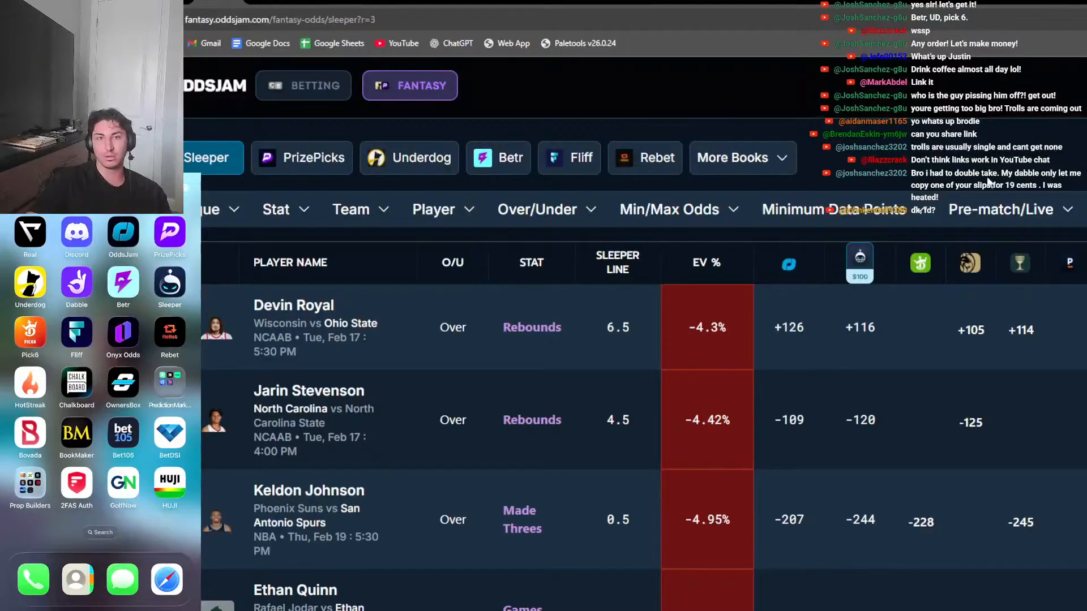
Look through the additional fantasy sportsbooks available besides Sleeper
click(753, 158)
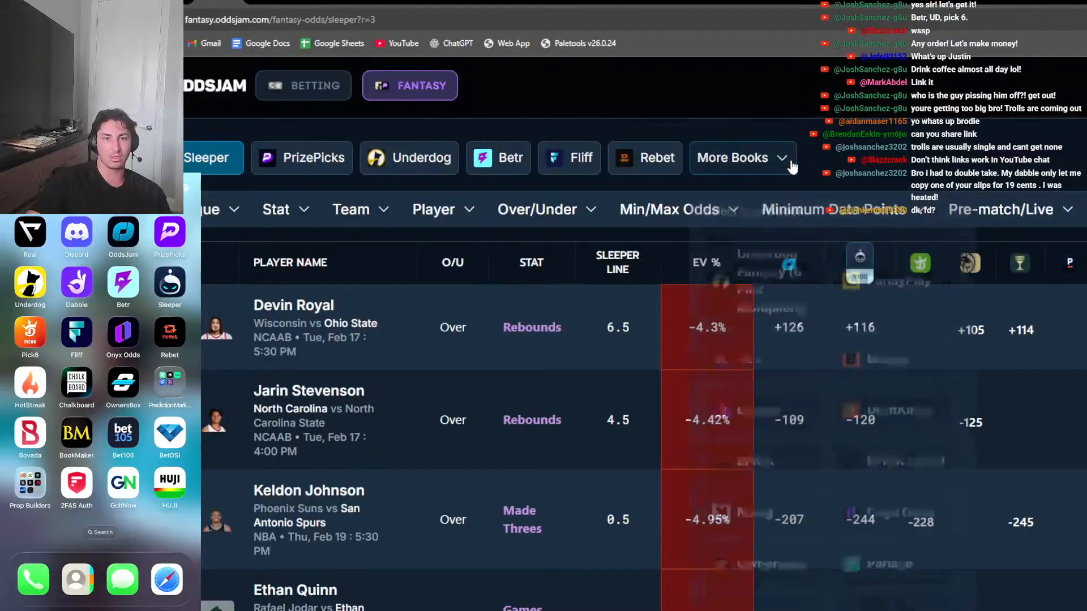
scroll(714, 311, down, 1)
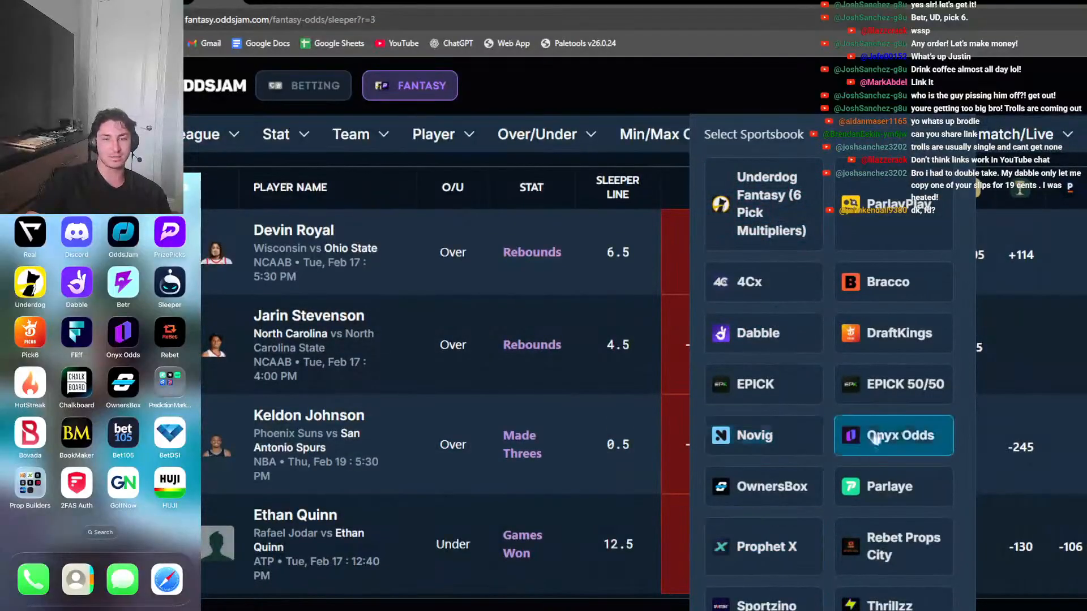
scroll(560, 202, up, 1)
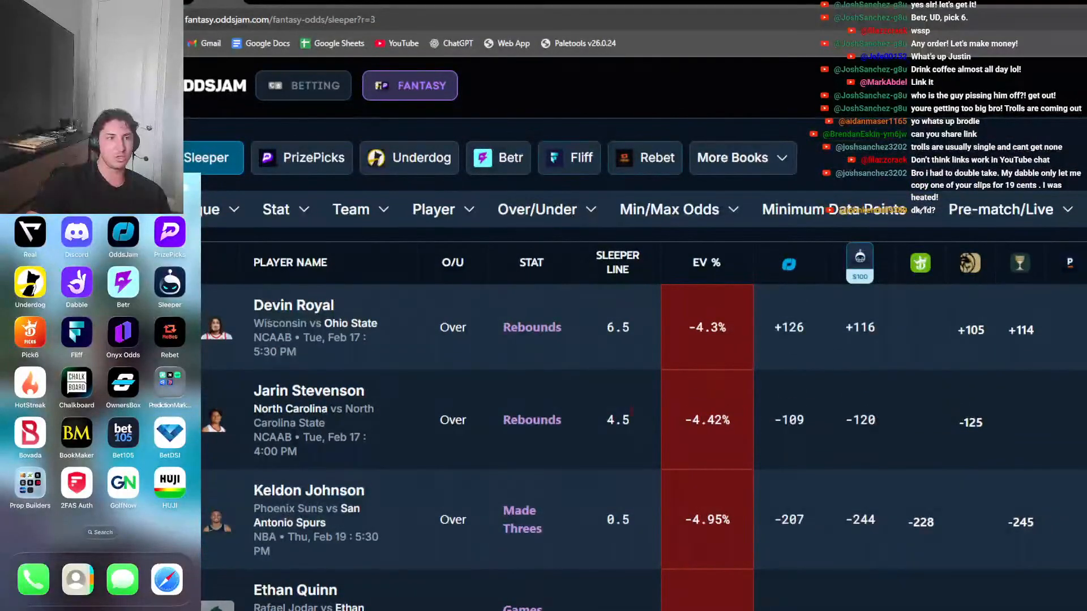
Return to the Sharp Money tool, refresh it and browse the listed DraftKings and FanDuel bets
click(170, 3)
click(1002, 155)
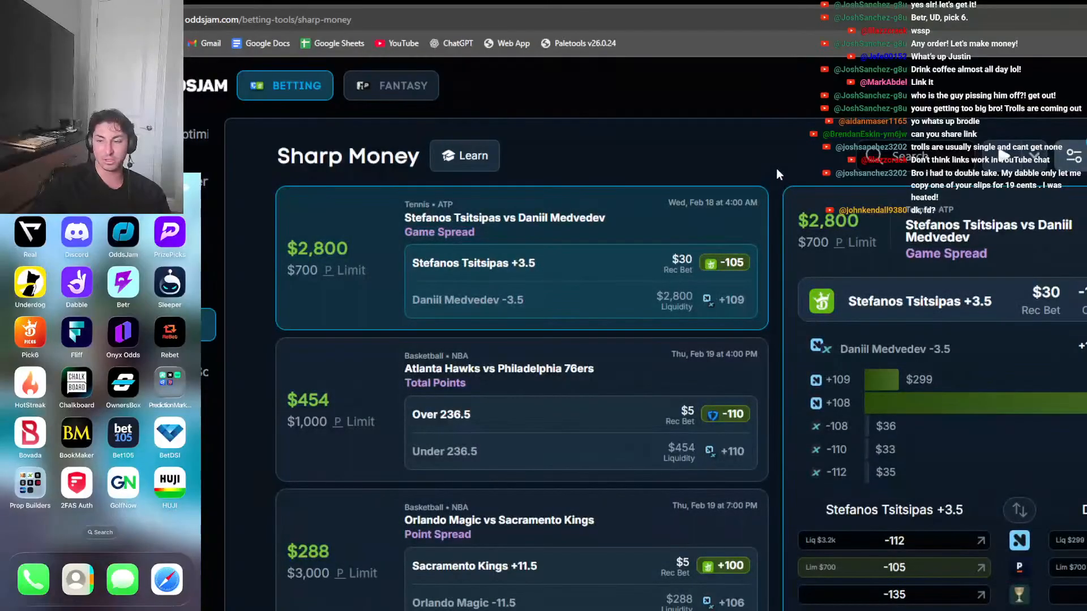
scroll(776, 168, down, 1)
scroll(757, 368, down, 4)
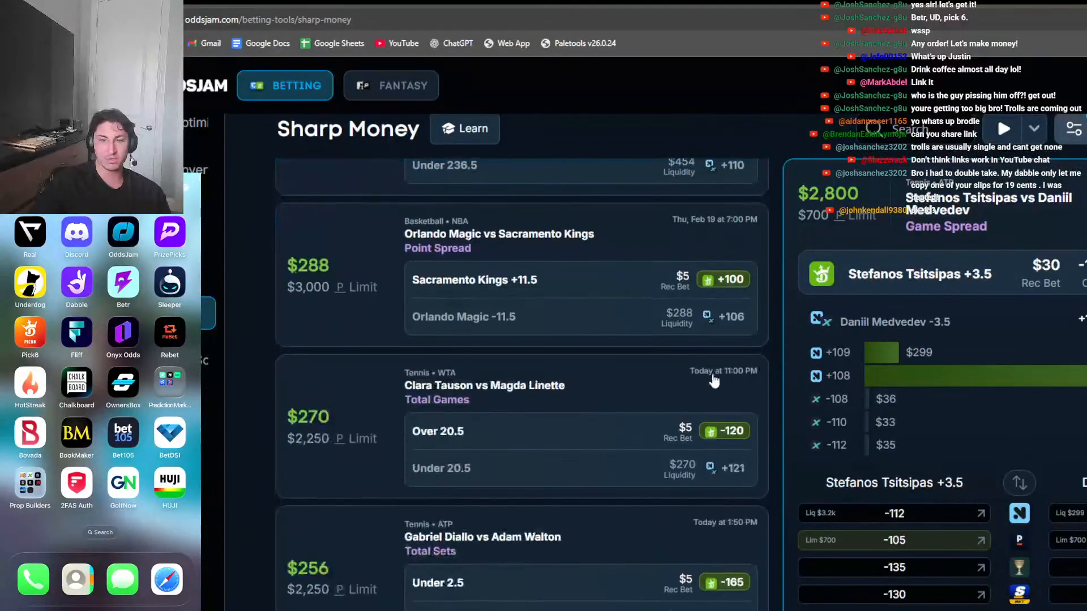
scroll(757, 461, up, 4)
scroll(758, 462, down, 1)
scroll(1057, 276, up, 1)
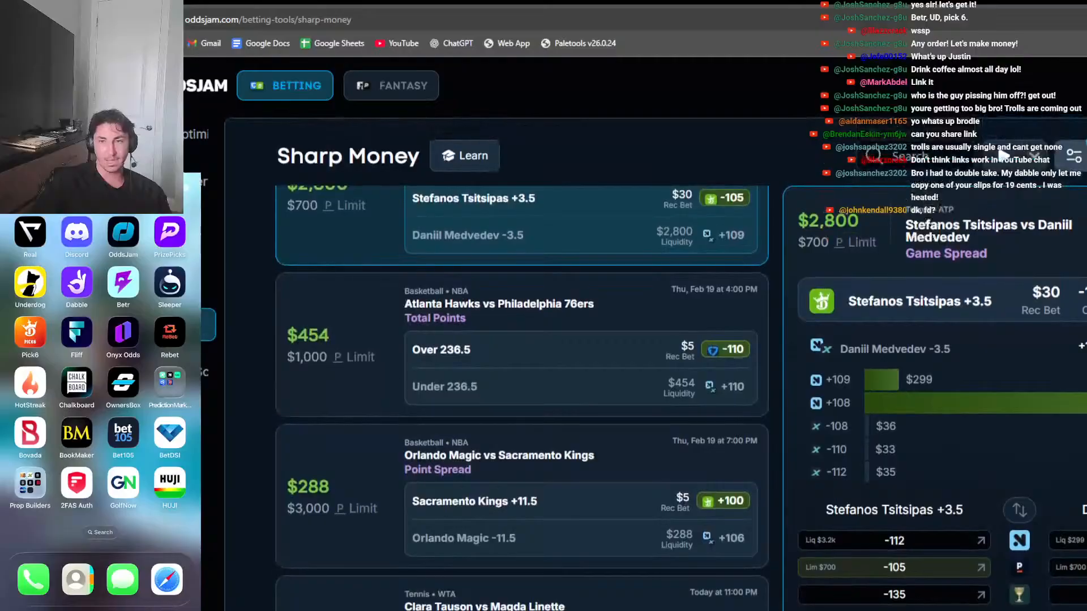
click(1003, 153)
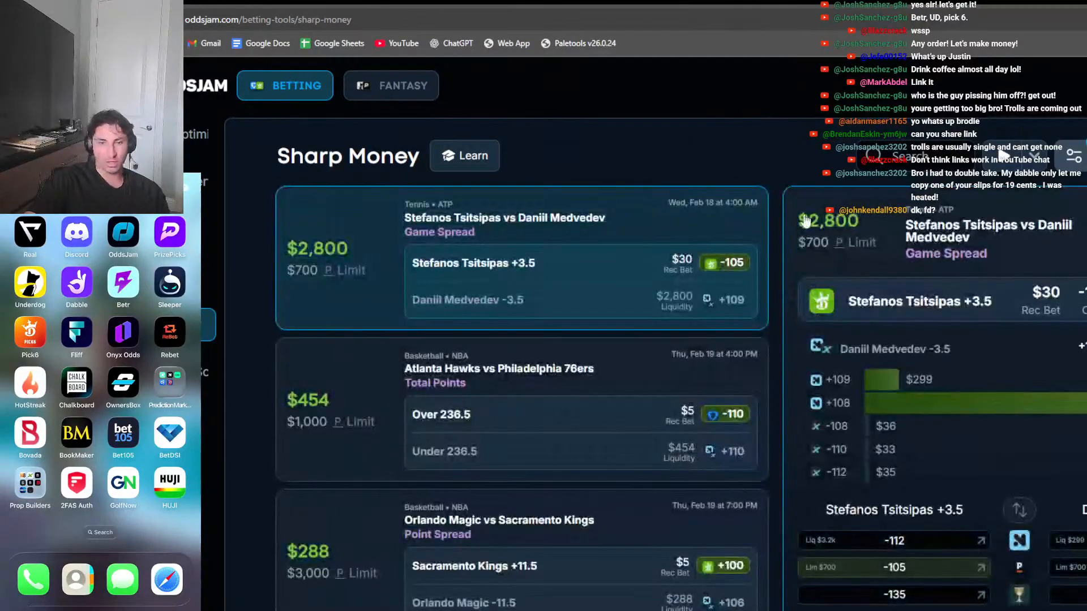
Compare the sportsbook odds for Stefanos Tsitsipas +3.5, browse the remaining bets and open the Sacramento Kings +11.5 spread
scroll(807, 445, down, 5)
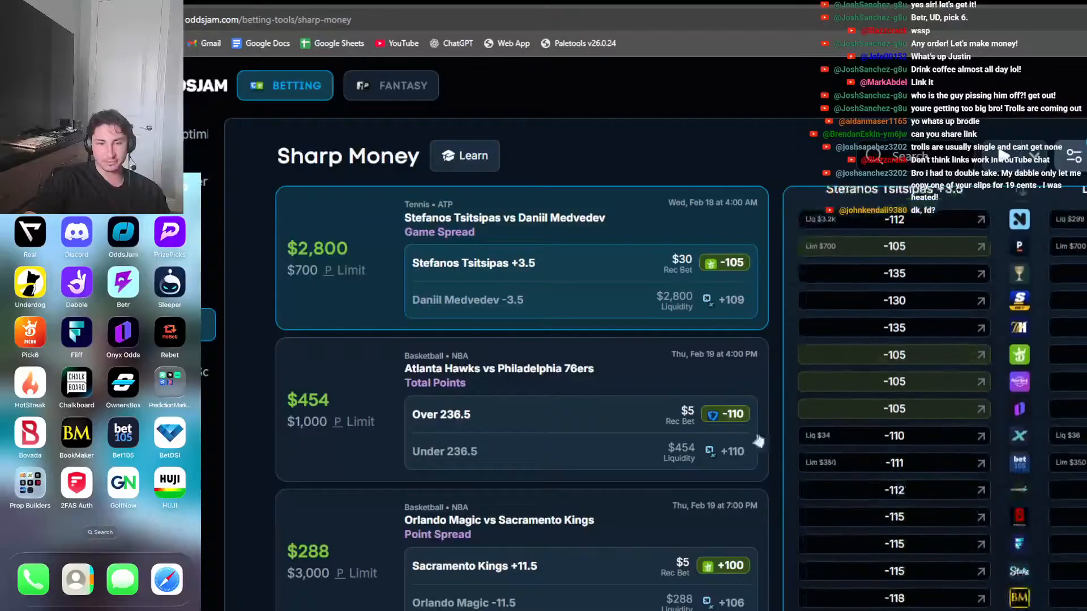
scroll(739, 428, down, 3)
scroll(739, 429, down, 2)
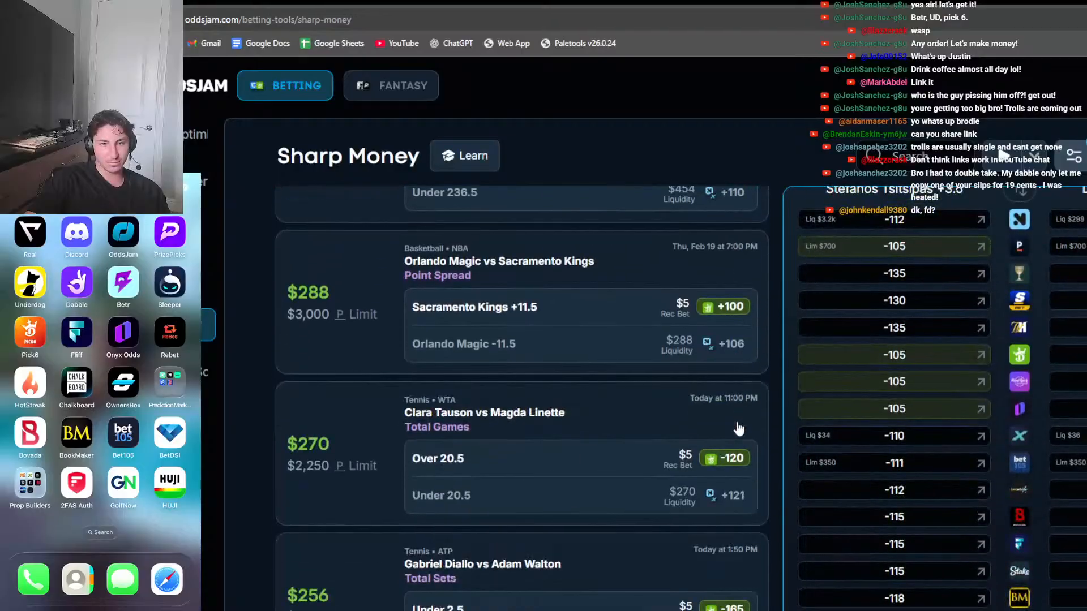
click(638, 311)
scroll(758, 393, up, 5)
Apply the saved Sharp Money filter and compare the sportsbook odds for the Sacramento Kings +11.5 spread against Orlando Magic
click(1074, 155)
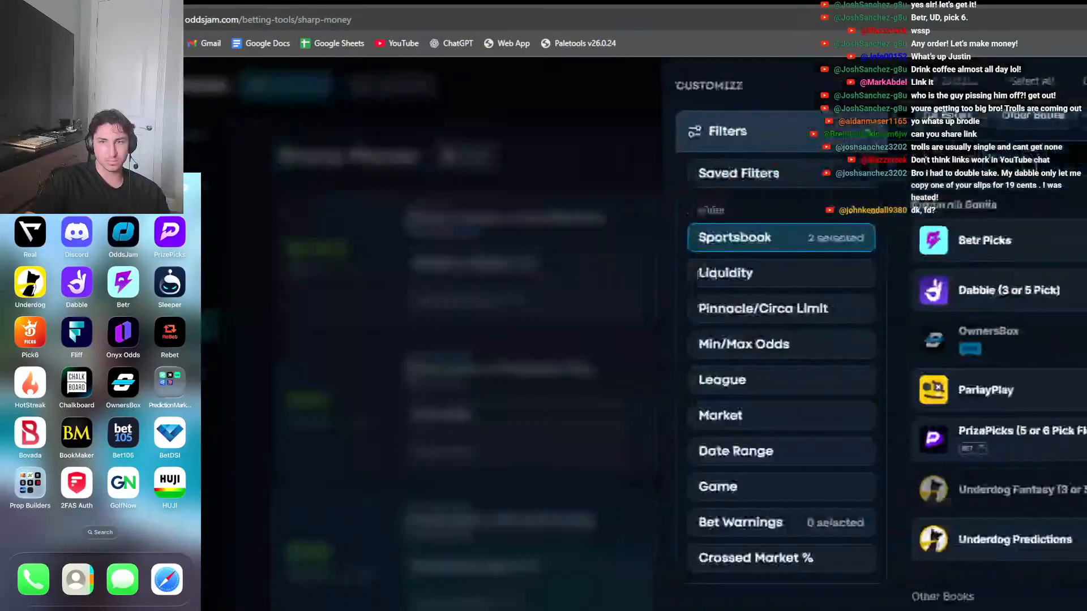
click(743, 174)
click(901, 238)
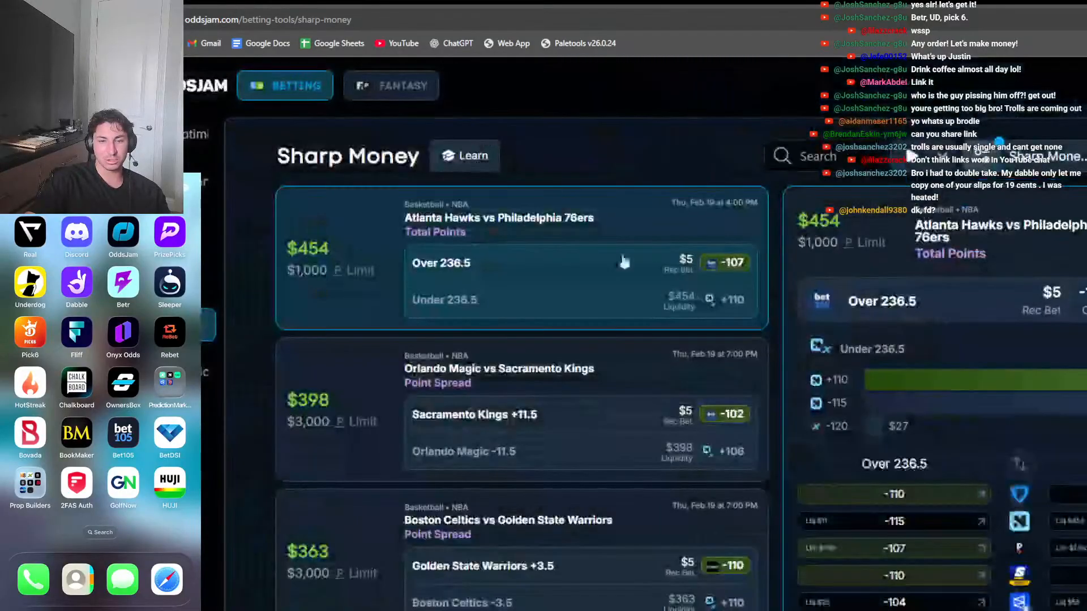
click(640, 377)
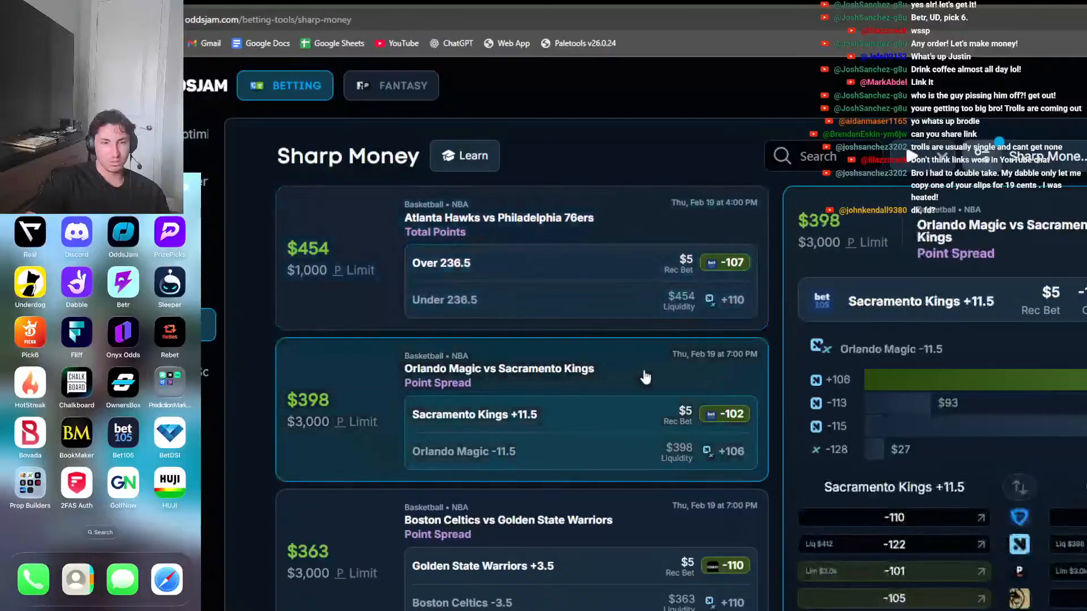
scroll(657, 380, down, 5)
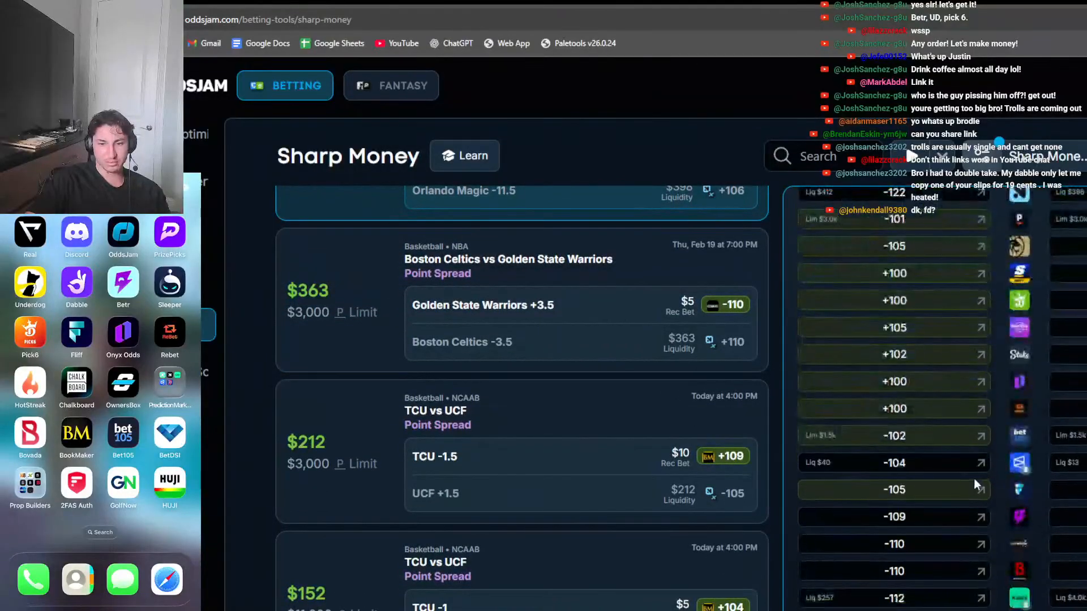
Open the odds for the Golden State Warriors +3.5 point spread against the Boston Celtics
click(622, 351)
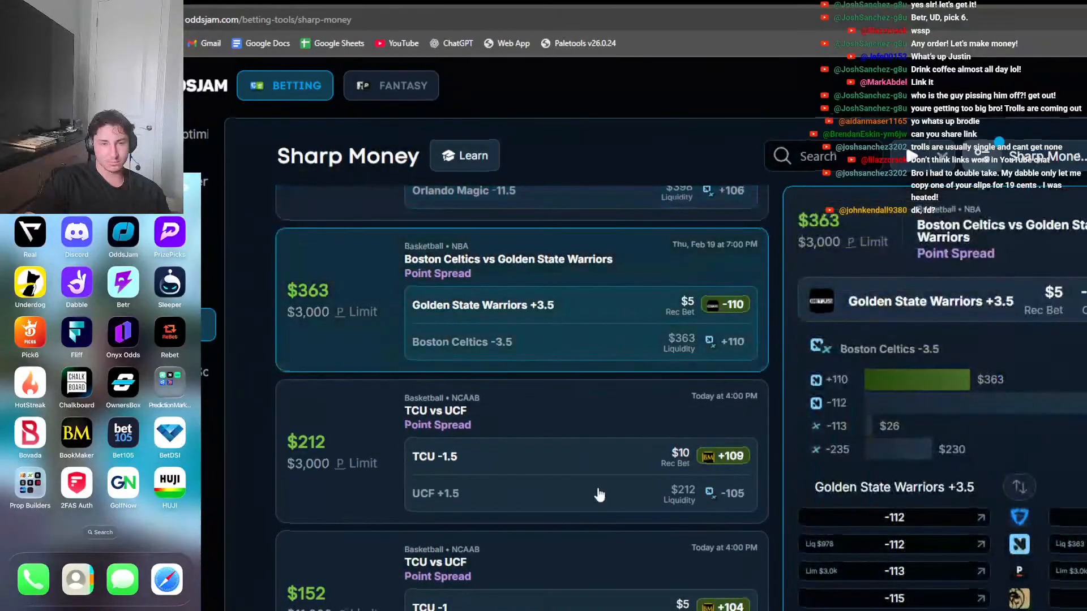
scroll(599, 494, down, 1)
scroll(730, 390, up, 1)
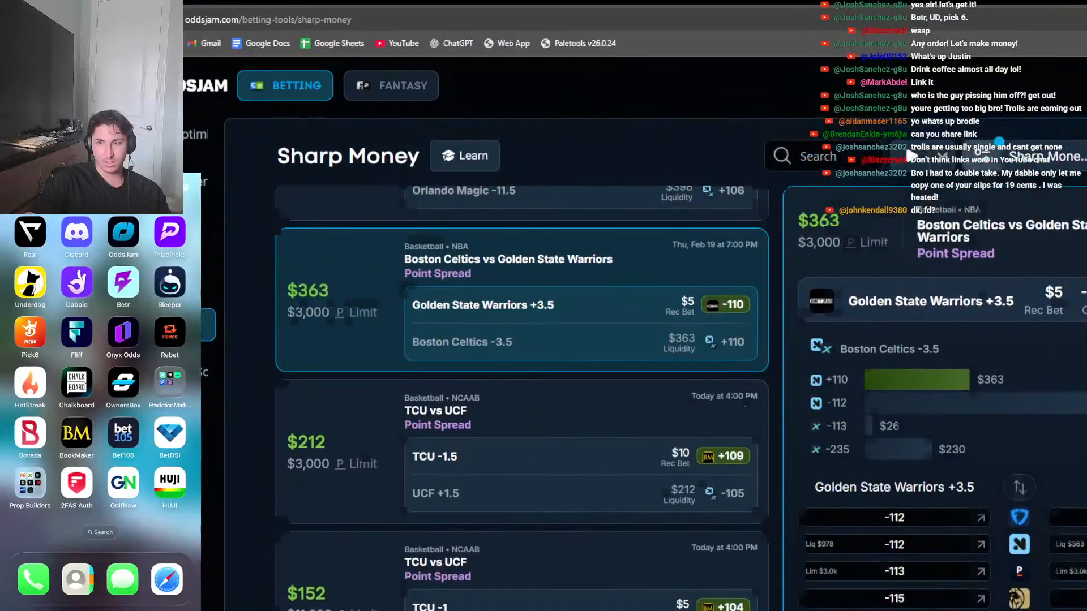
Compare the sportsbook odds for the TCU -1 point spread against UCF
scroll(729, 390, up, 5)
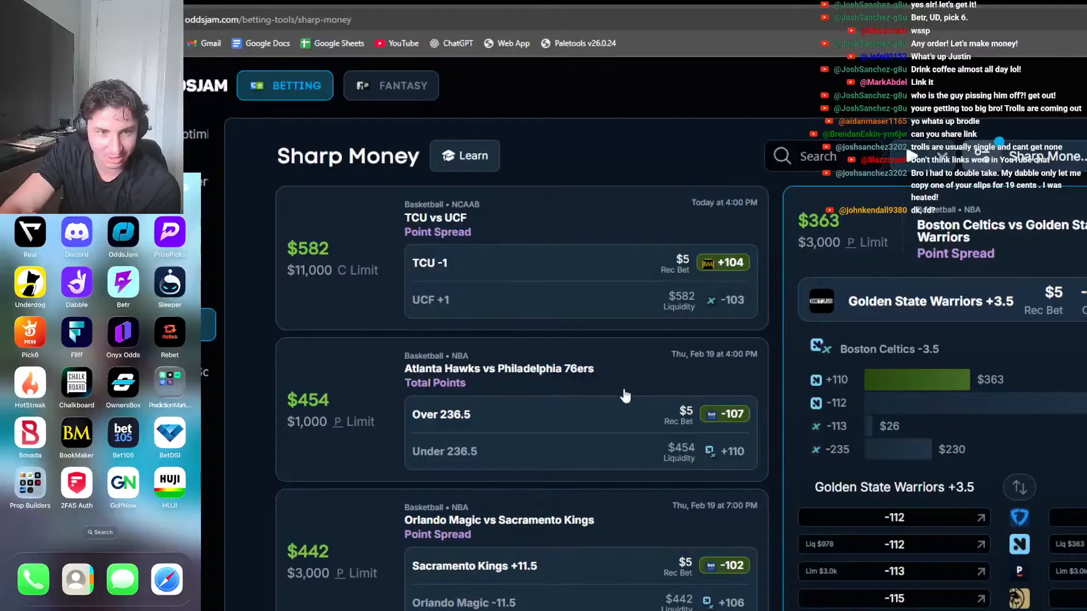
click(586, 295)
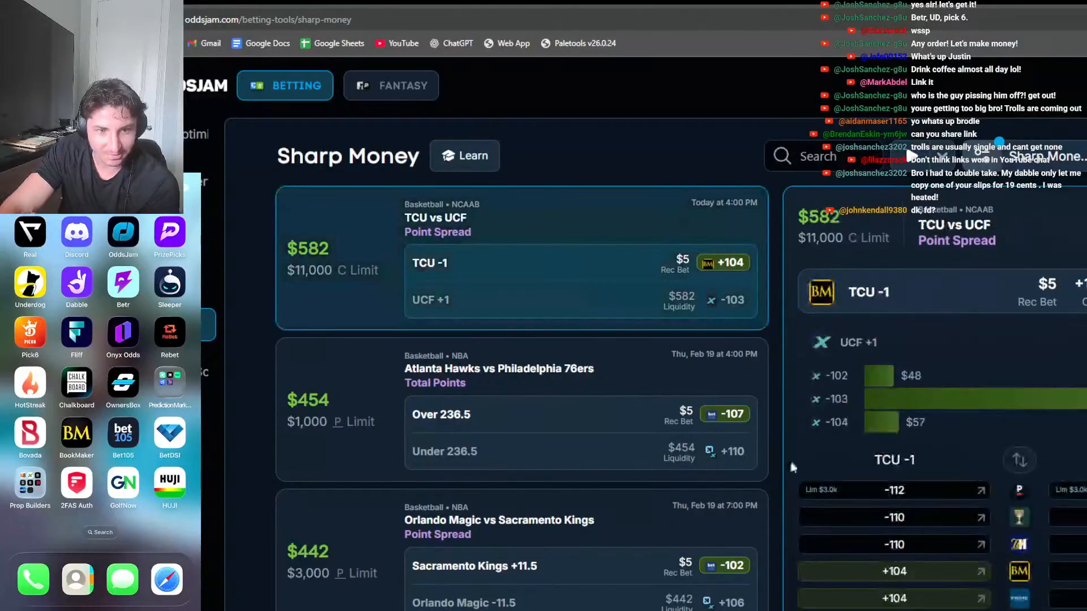
scroll(793, 467, down, 3)
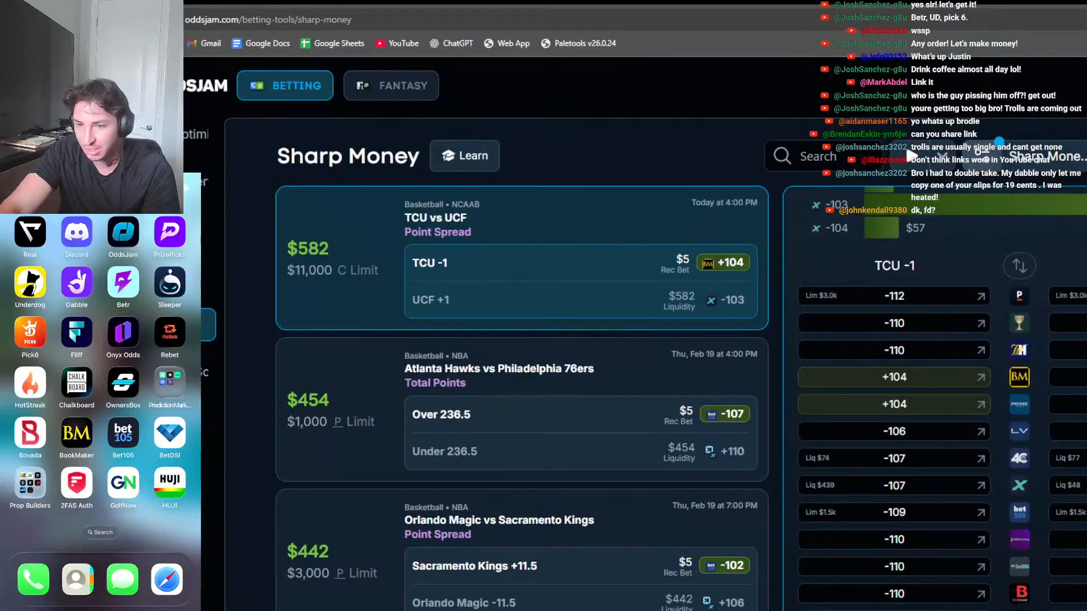
Switch to the fantasy odds, display the PrizePicks player props and list the PrizePicks entry types with their break-even odds
click(180, 2)
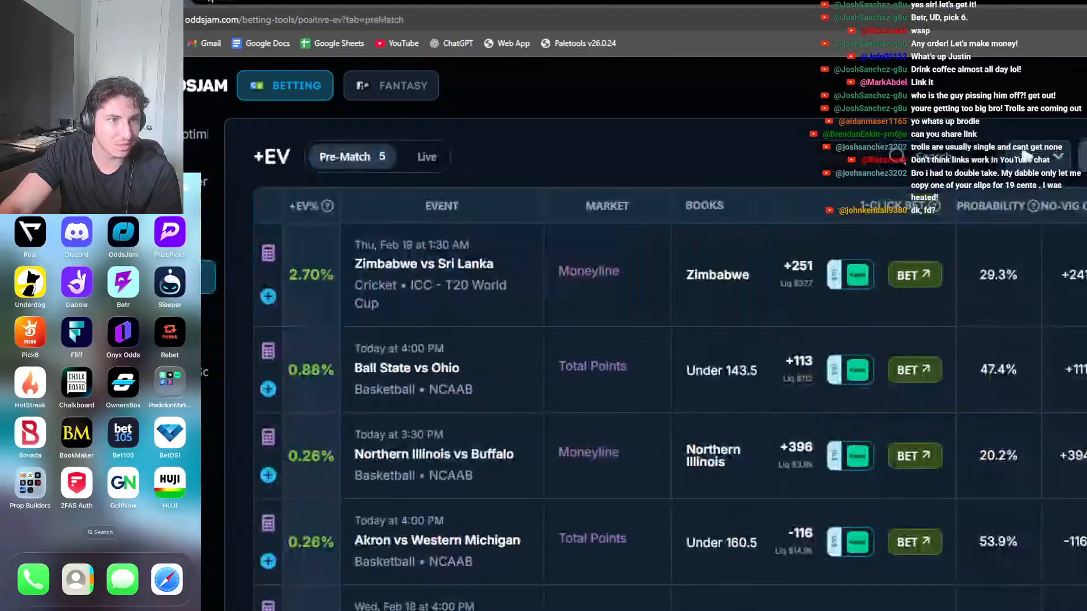
click(229, 2)
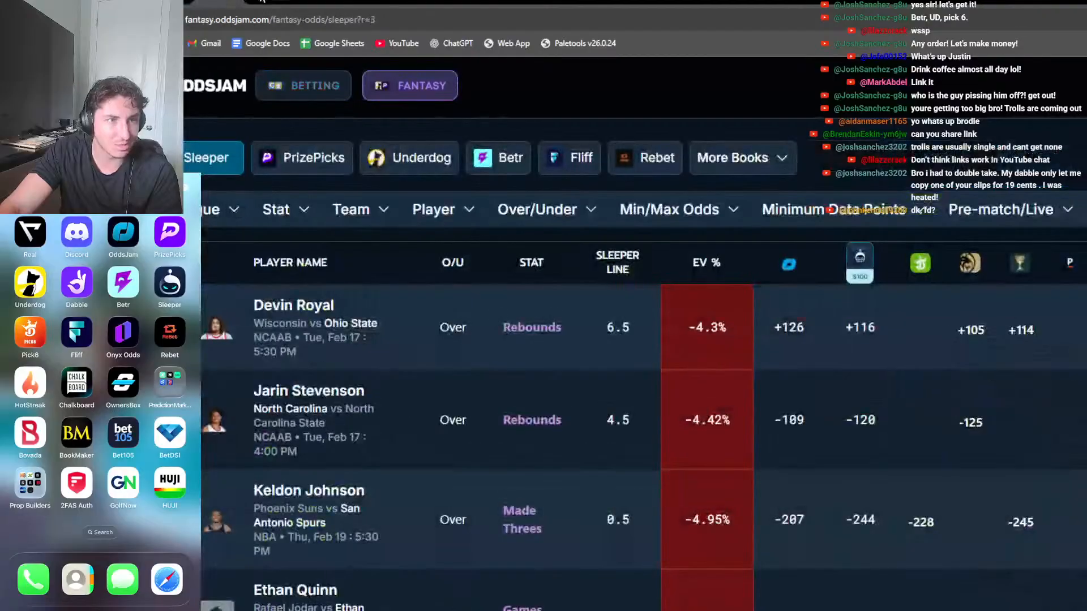
click(277, 167)
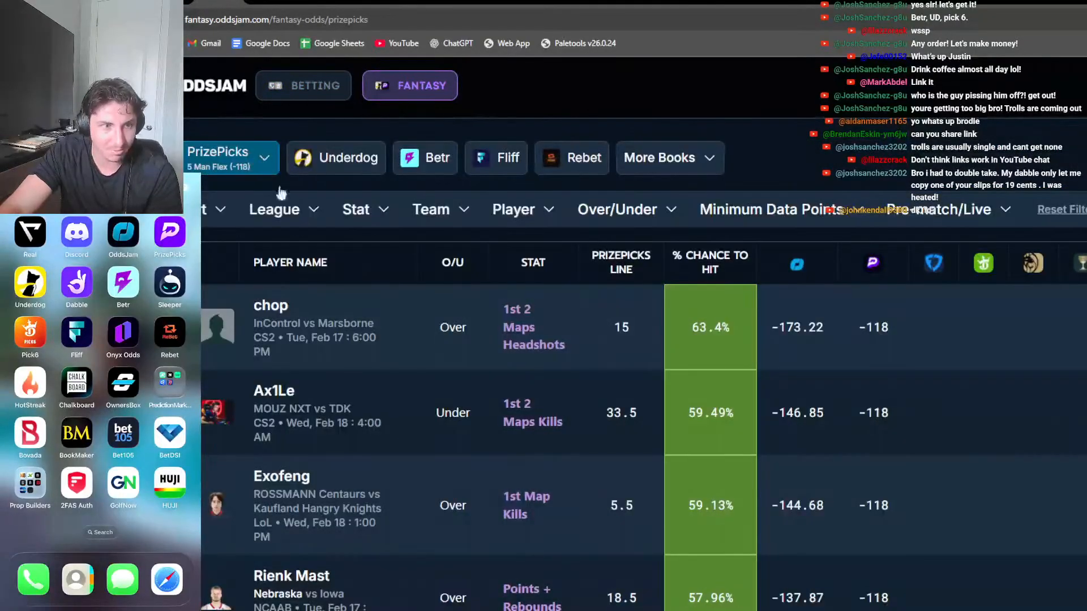
click(264, 158)
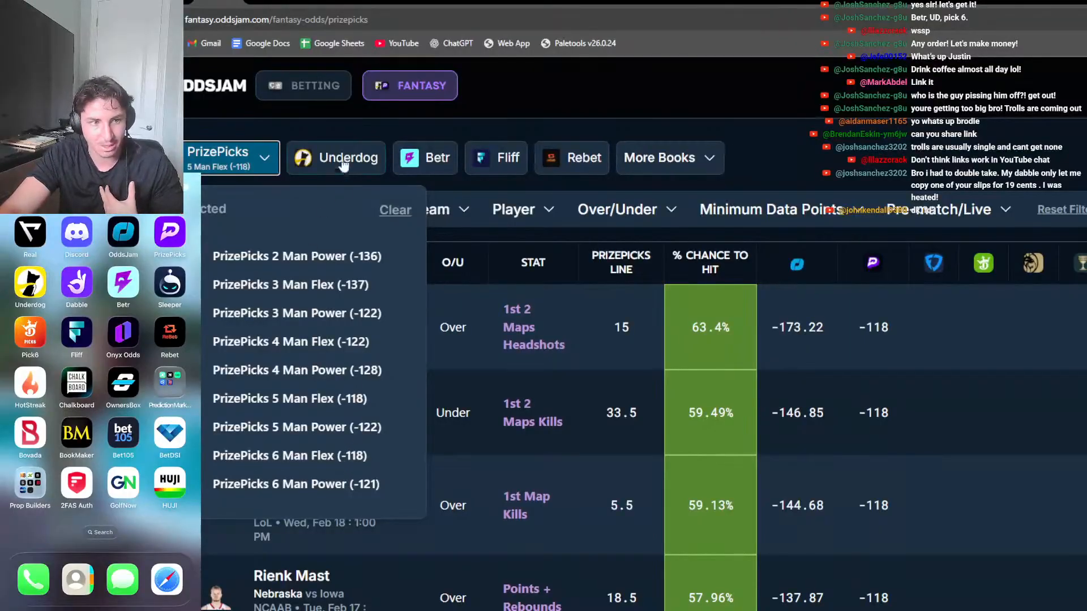
Display the Underdog player props and review the Underdog Fantasy entry types with their odds
click(320, 159)
click(386, 162)
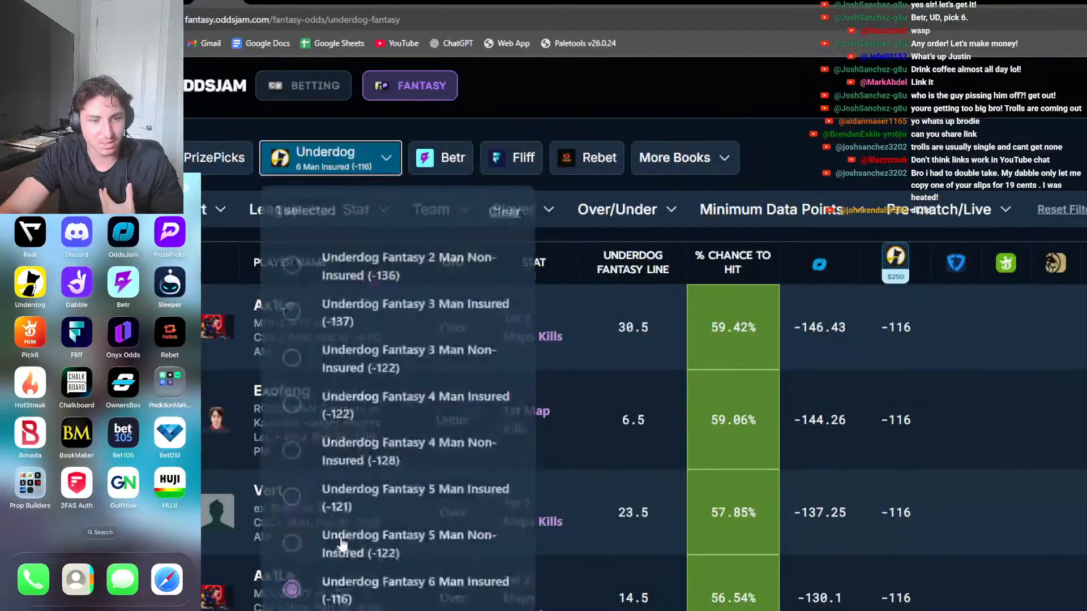
scroll(408, 589, down, 1)
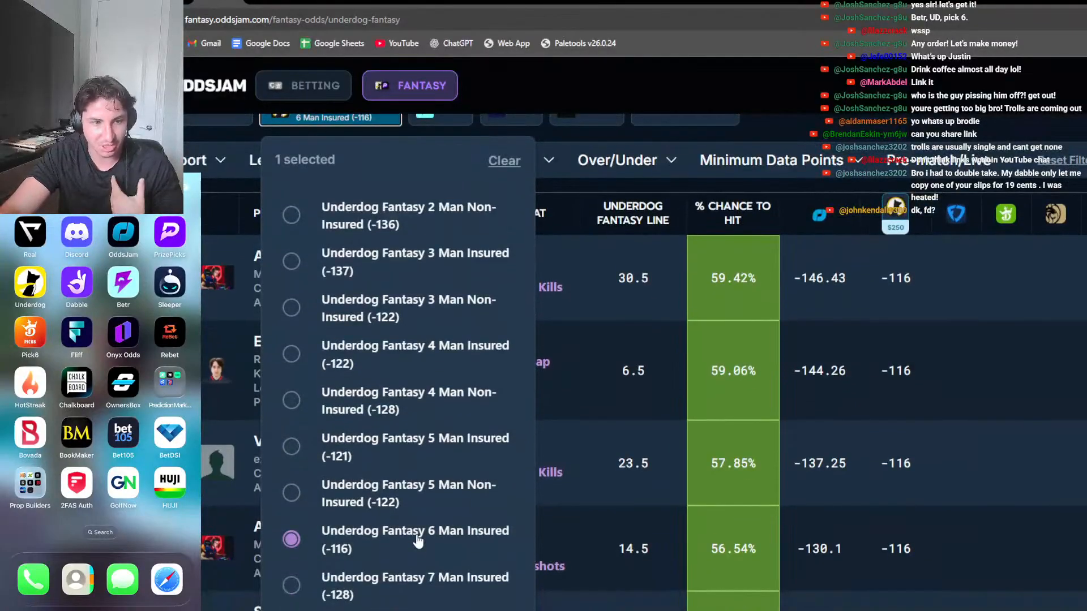
Display the Betr player props and list the Betr entry types with their odds
scroll(447, 141, up, 1)
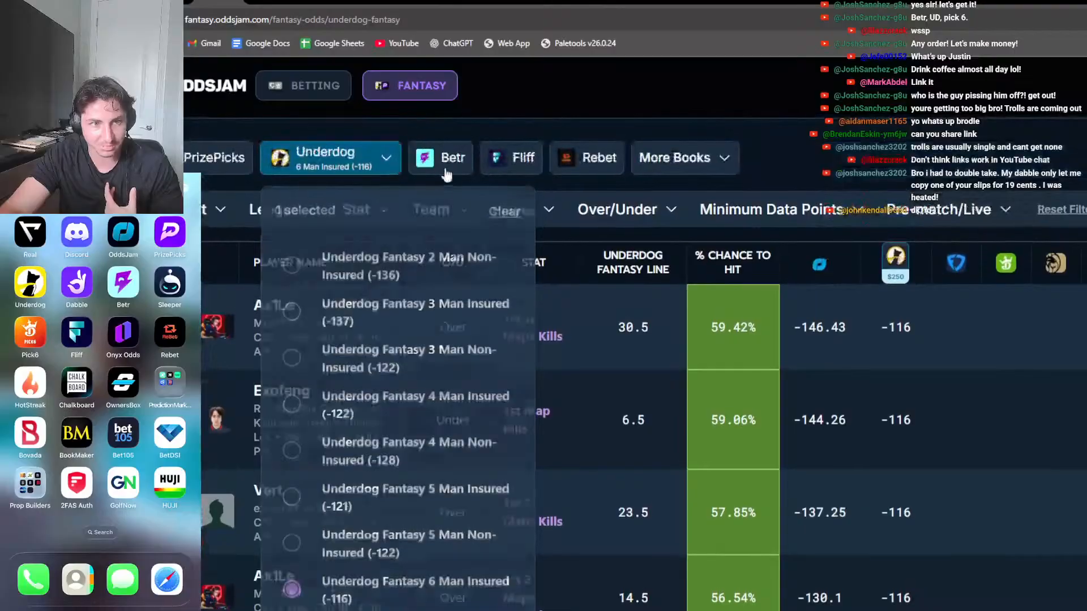
click(447, 165)
click(451, 167)
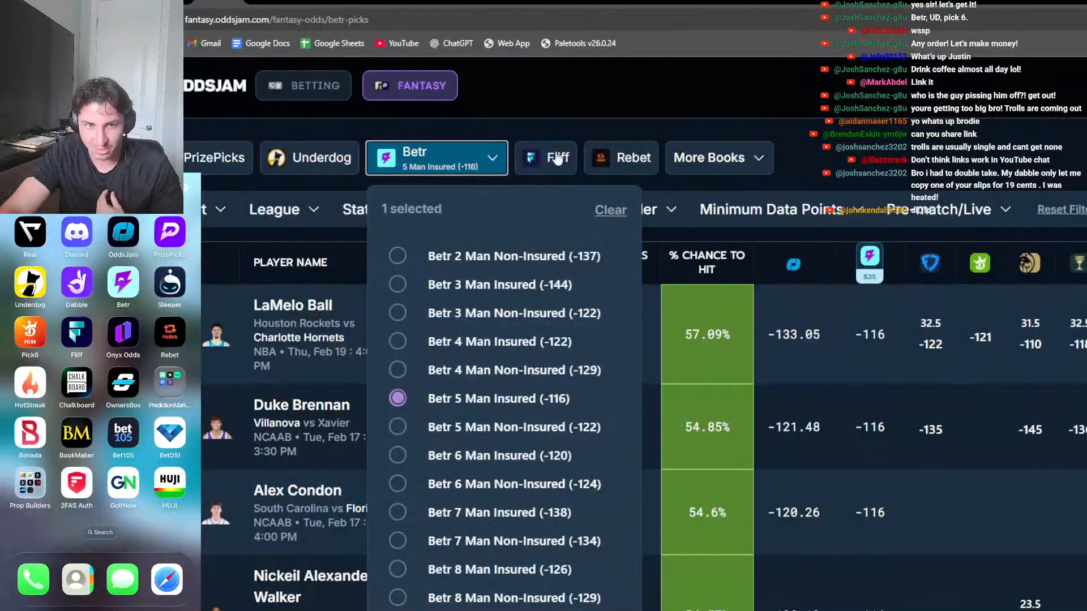
Display the DraftKings Pick 3 player props and list the DraftKings entry types with their break-even odds
click(722, 159)
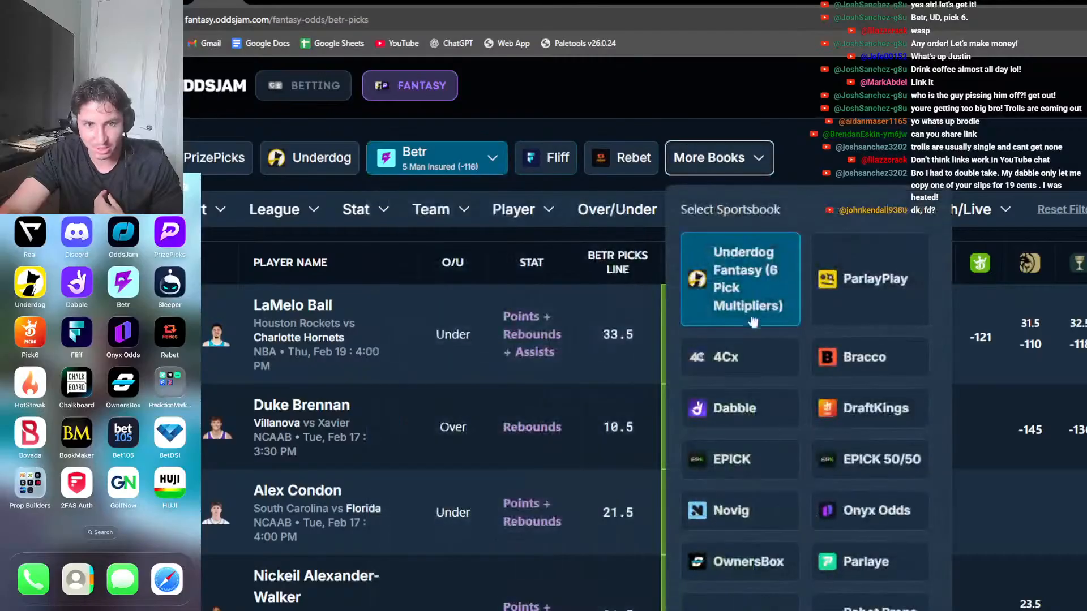
click(852, 409)
click(294, 159)
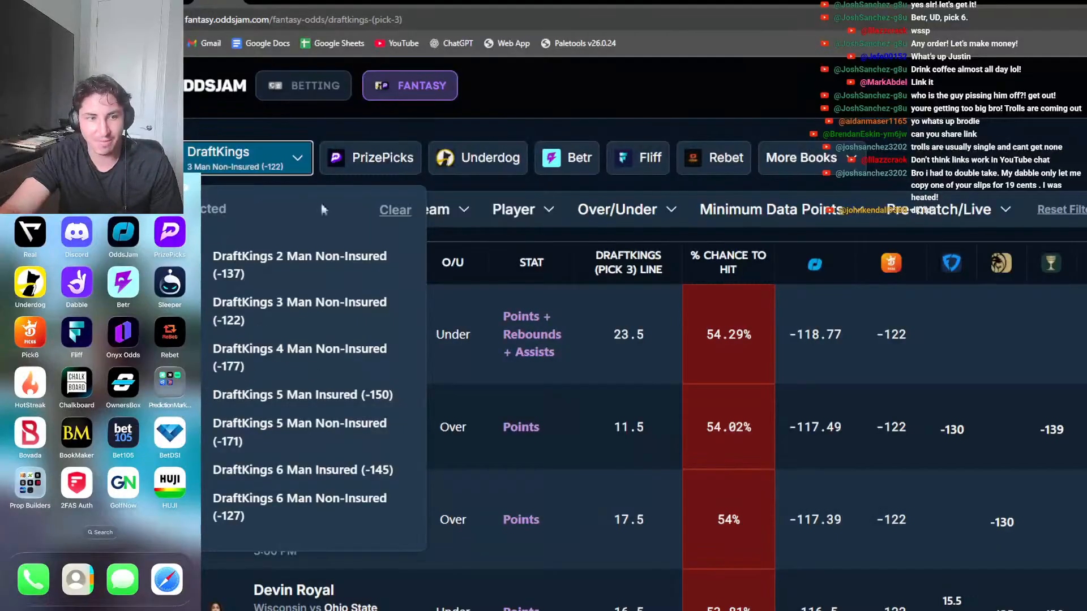
Compare the PrizePicks entry types and odds with those of DraftKings, ending on the DraftKings player props
click(328, 157)
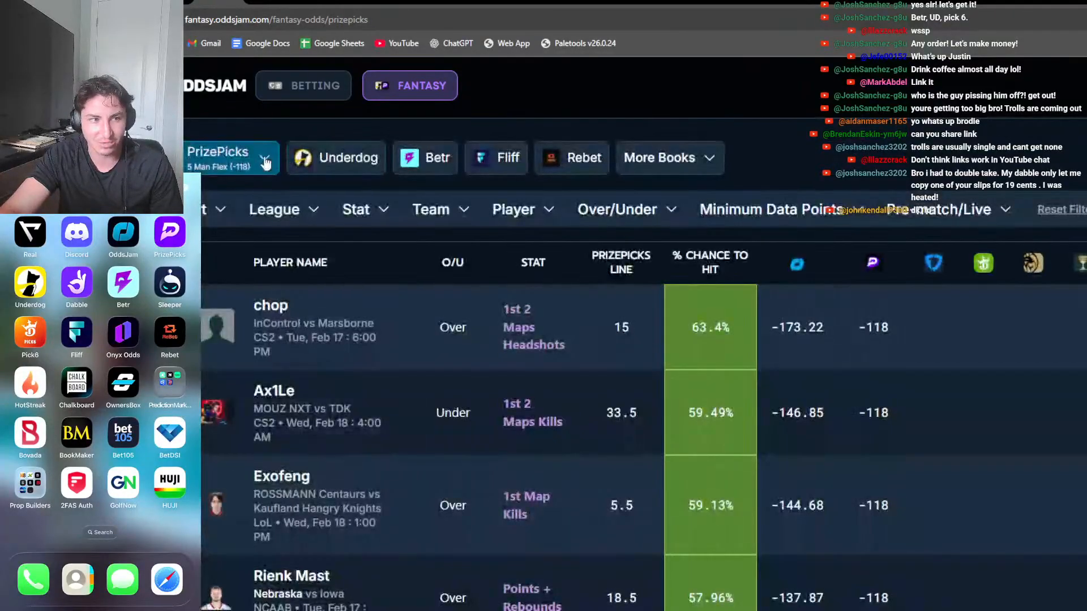
click(265, 163)
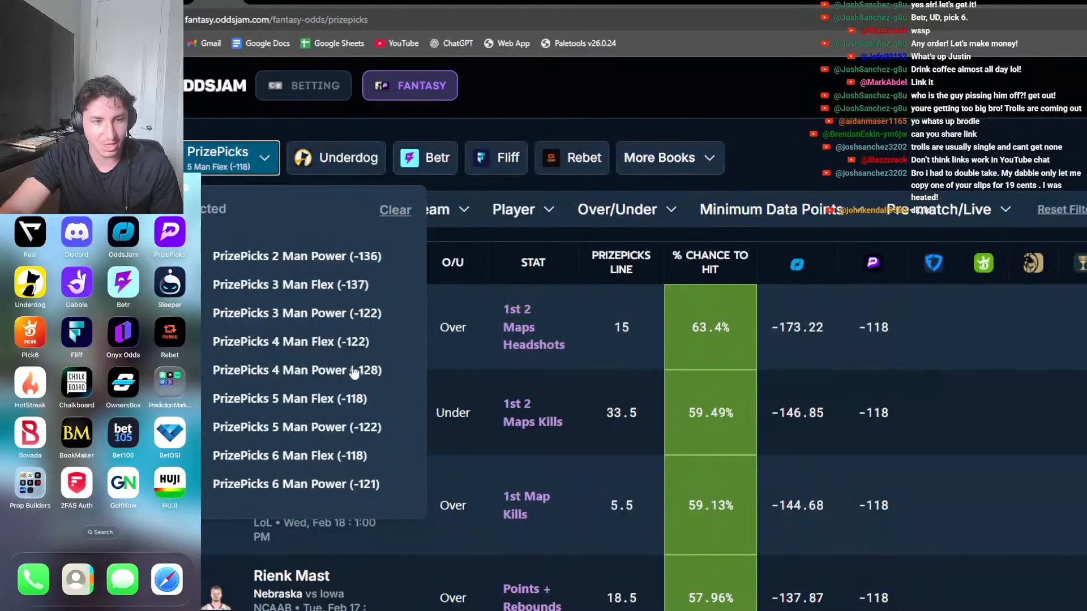
click(646, 163)
click(764, 406)
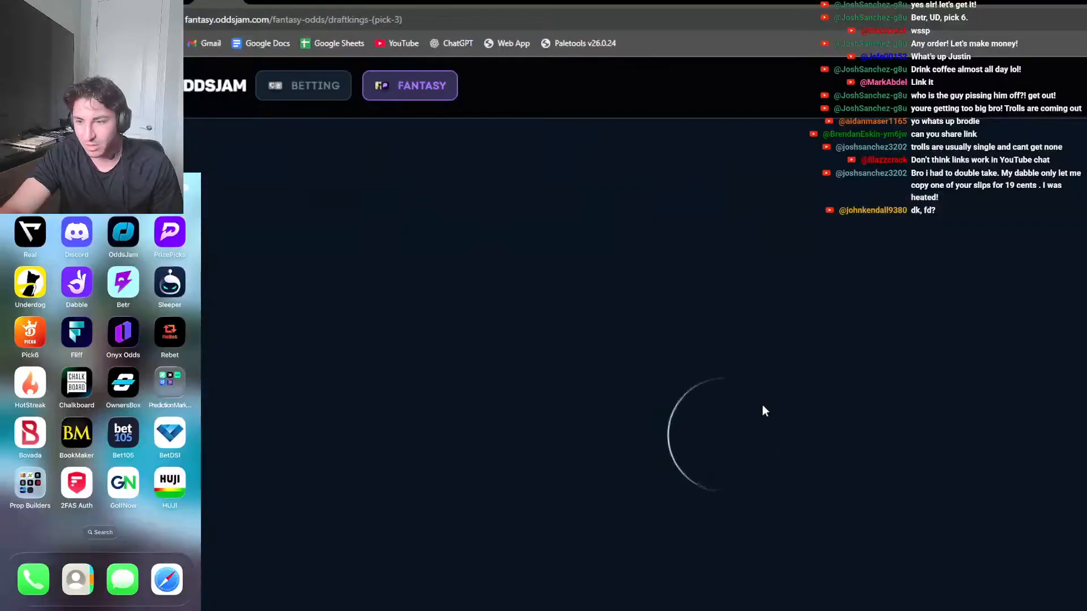
click(247, 150)
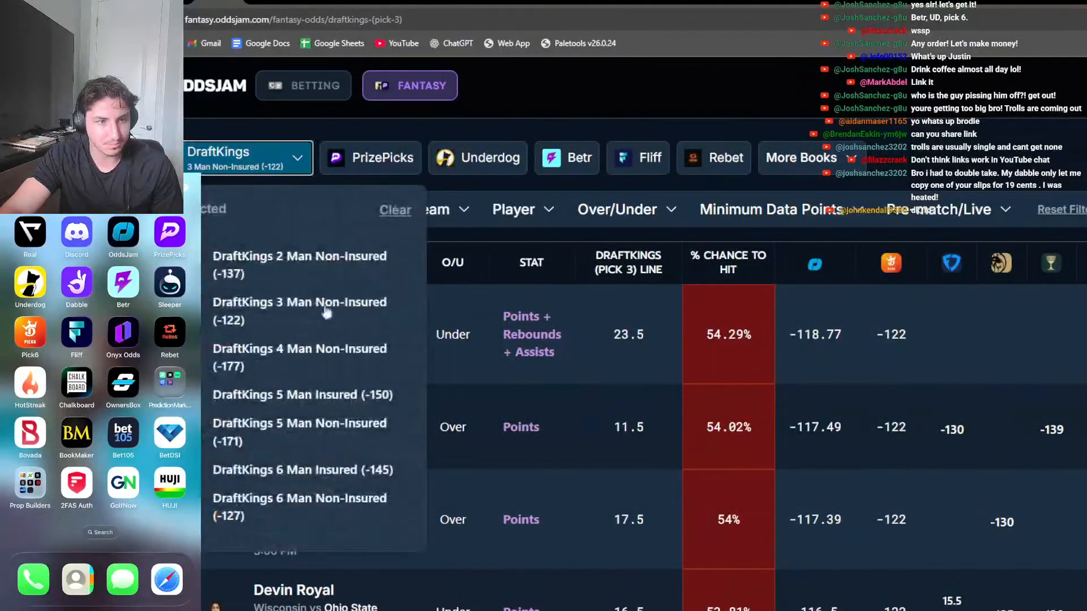
click(571, 389)
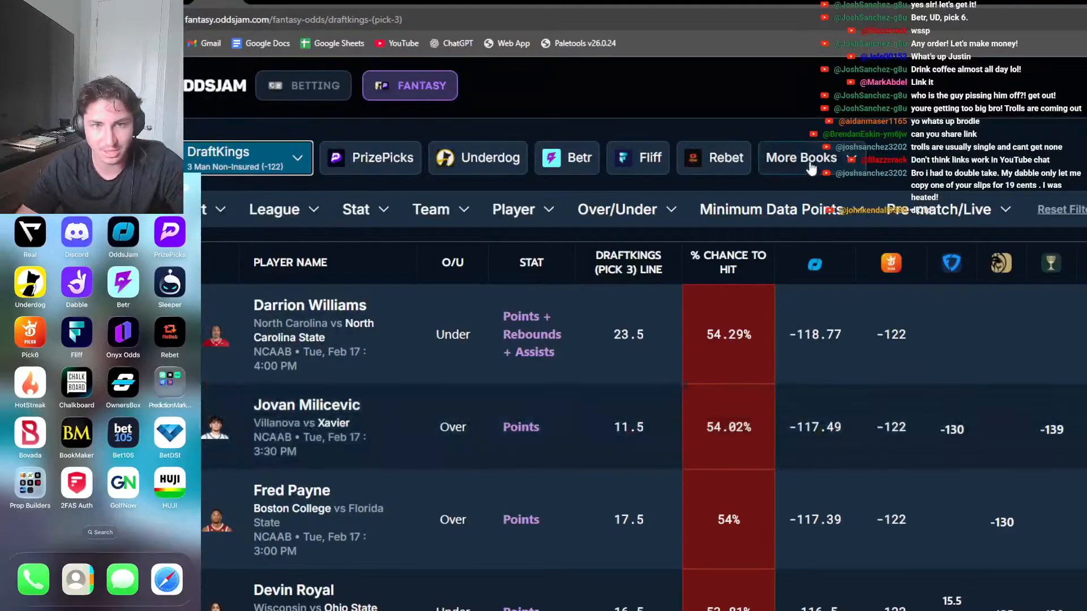
Look through the additional fantasy books available beyond the main ones, leaving DraftKings selected
click(813, 167)
scroll(962, 468, down, 1)
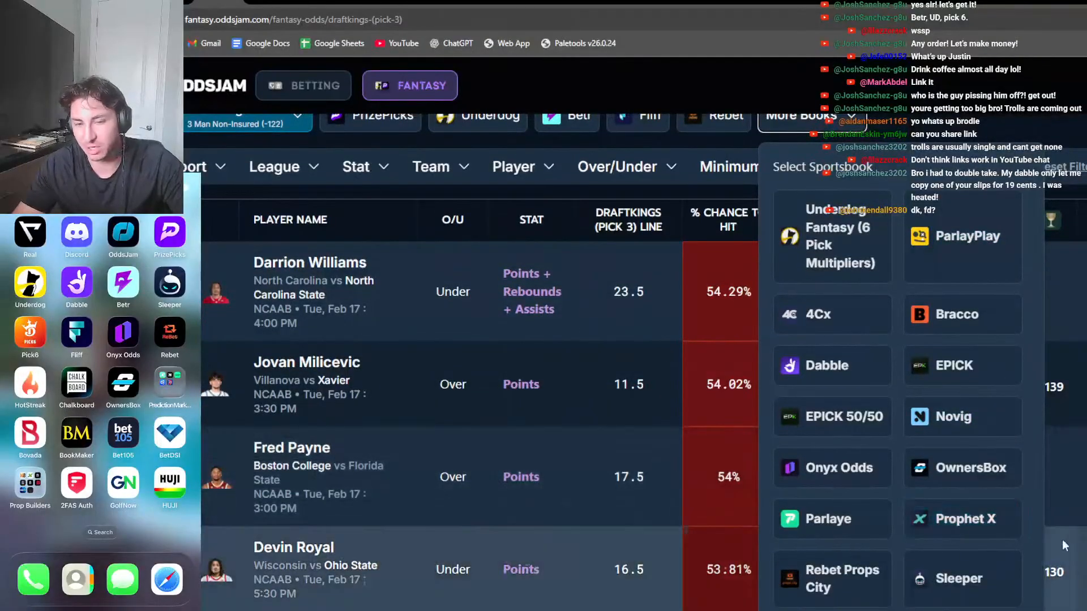
click(1065, 513)
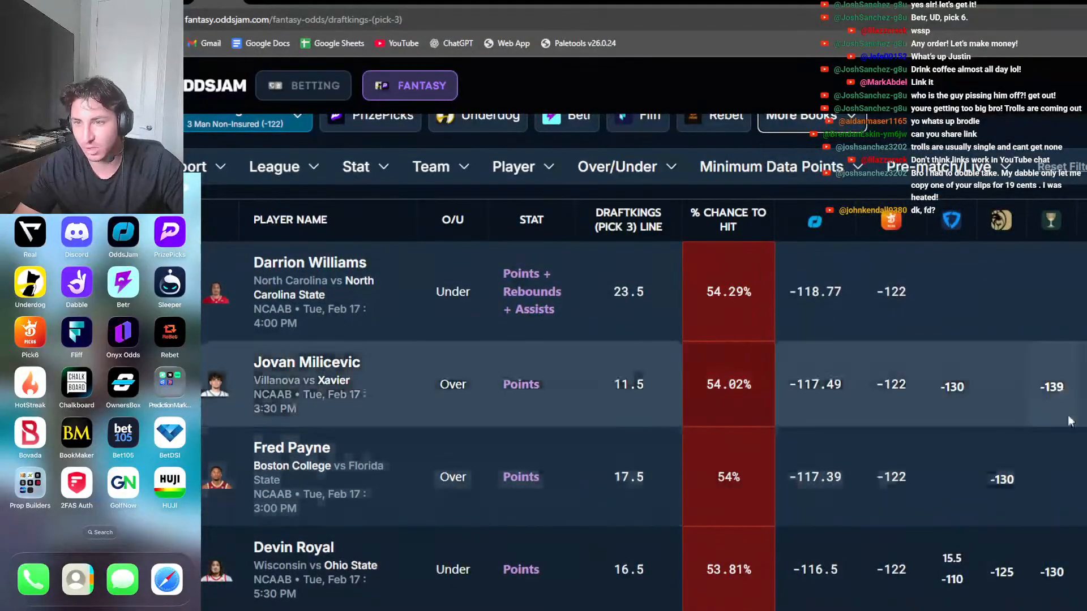